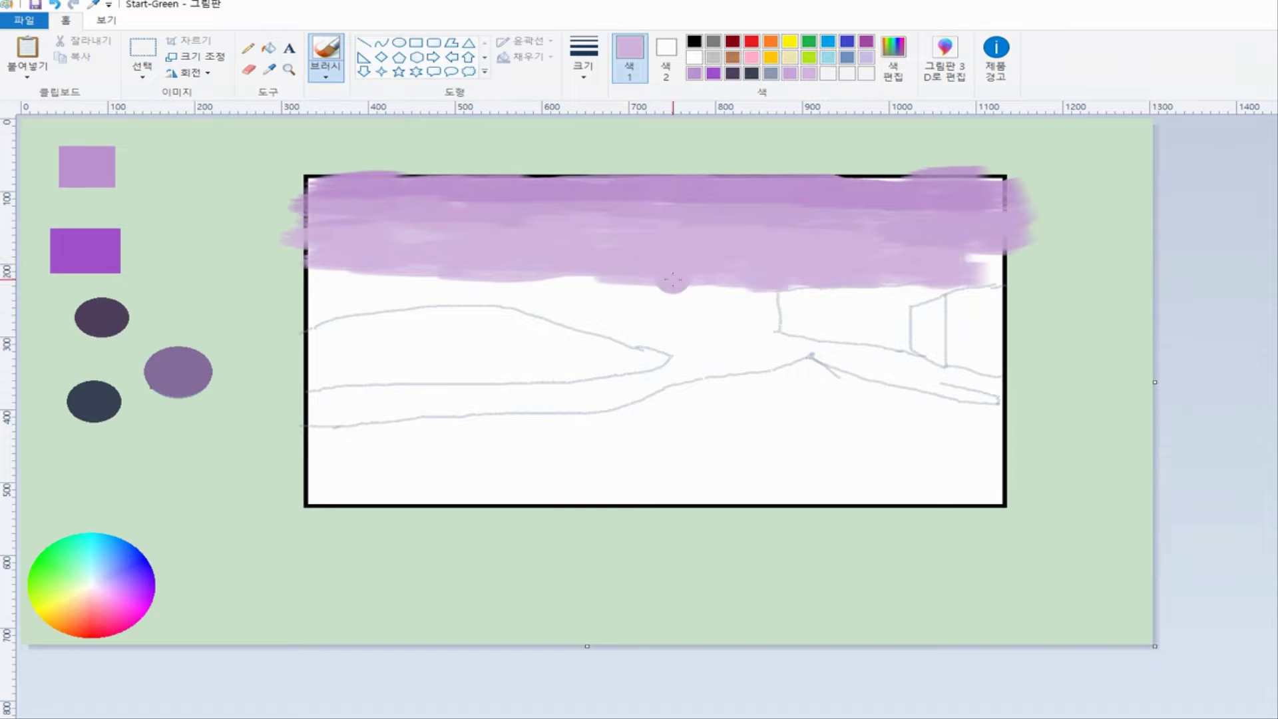
- Lighten the purple brush colour and paint a paler band across the lower sky, left of the building
left_click(894, 58)
left_click_drag(1059, 298, 1058, 290)
left_click(642, 493)
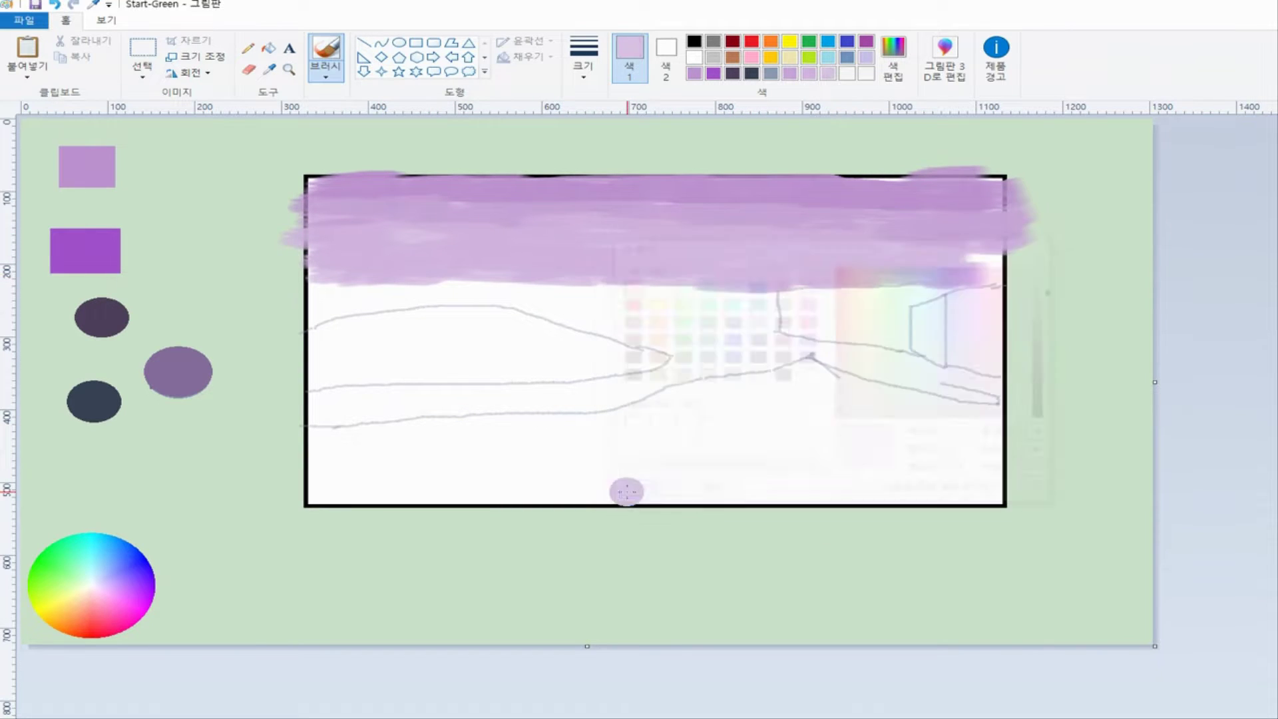
left_click_drag(303, 296, 812, 298)
mouse_move(514, 300)
left_mouse_down()
mouse_move(465, 298)
mouse_move(727, 306)
mouse_move(676, 310)
mouse_move(709, 317)
mouse_move(473, 293)
mouse_move(331, 304)
left_mouse_up()
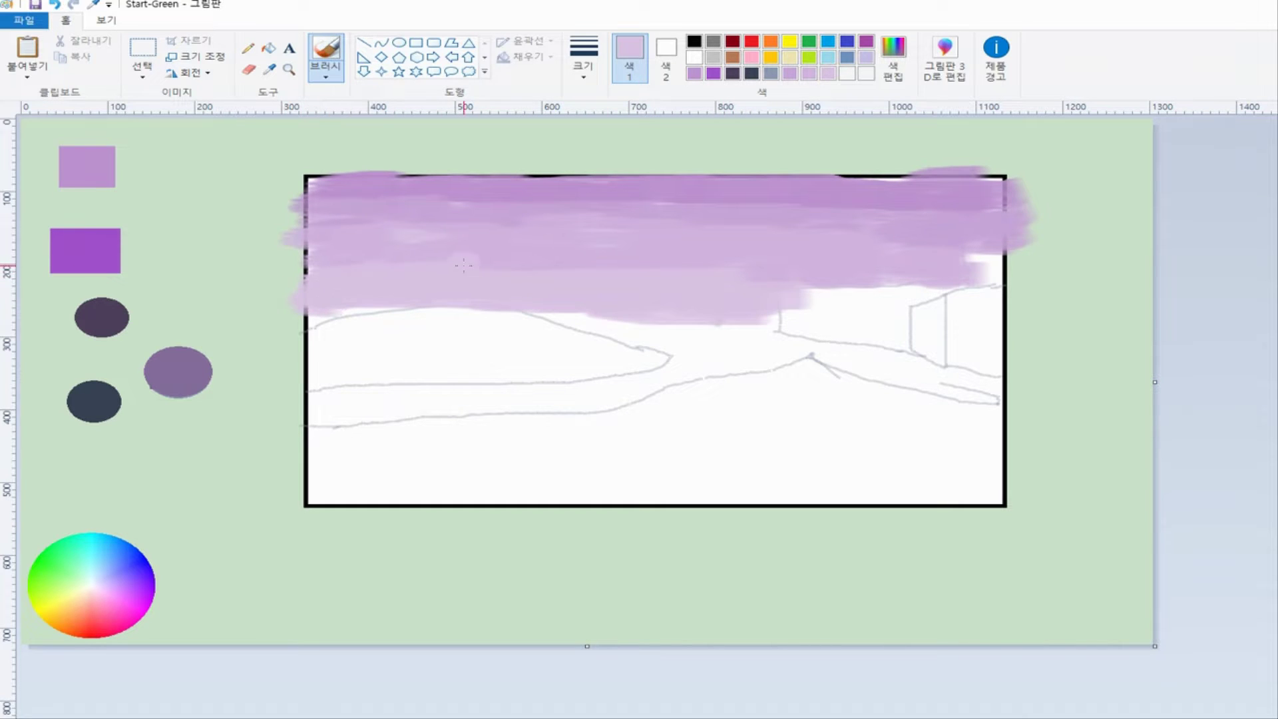
- Mix a lighter lavender (RGB 225, 206, 234) and blend it with a third-size brush along the sky just above the hill outline
left_click(892, 53)
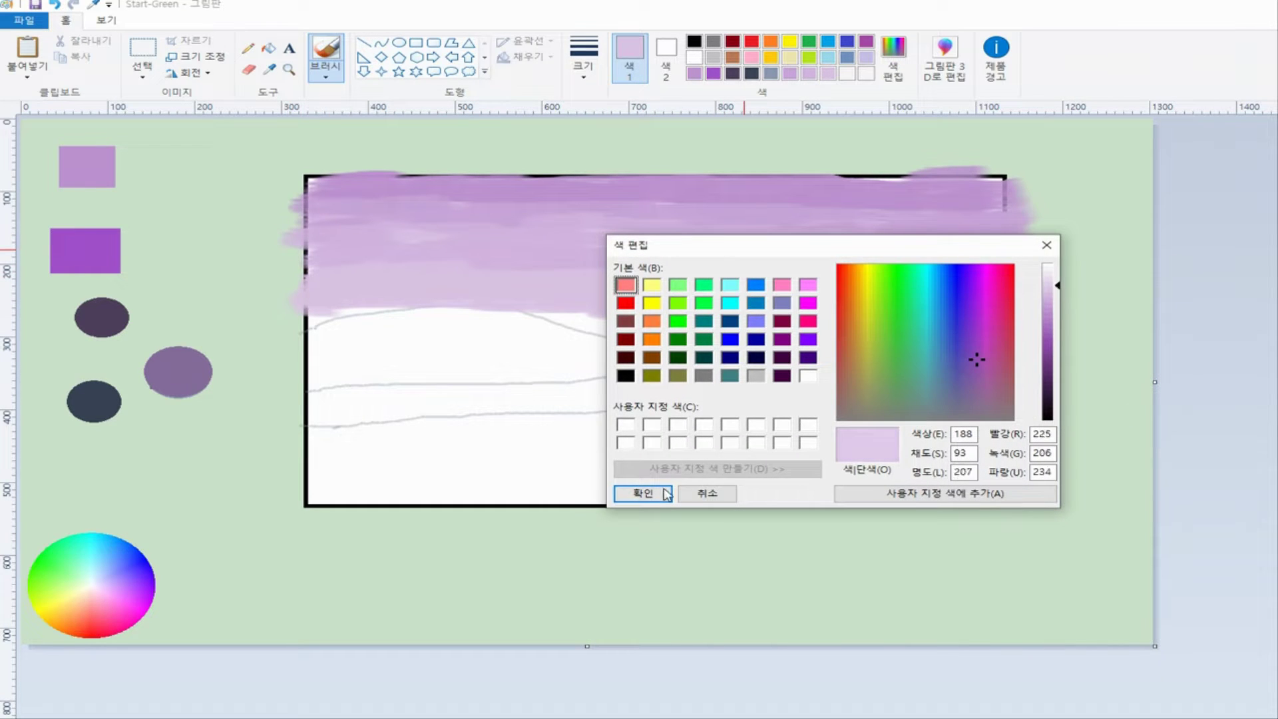
left_click(642, 492)
left_click(584, 56)
left_click(644, 157)
mouse_move(298, 289)
left_mouse_down()
mouse_move(587, 308)
mouse_move(729, 295)
mouse_move(683, 322)
mouse_move(755, 317)
left_mouse_up()
- Lighten the lavender further and paint the palest sky band just above the horizon between hill and building
left_click(893, 53)
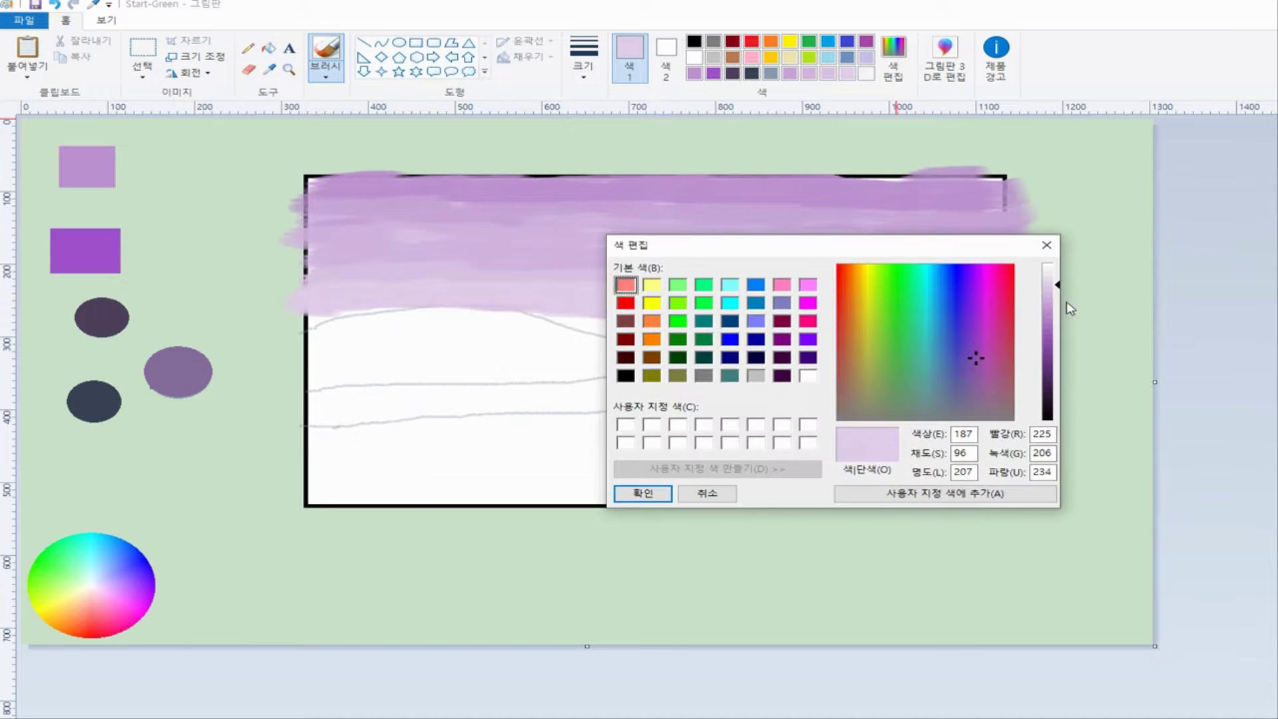
left_click_drag(1055, 280, 1060, 287)
left_click(644, 492)
mouse_move(647, 302)
left_mouse_down()
mouse_move(735, 313)
mouse_move(719, 327)
mouse_move(584, 313)
mouse_move(732, 314)
left_mouse_up()
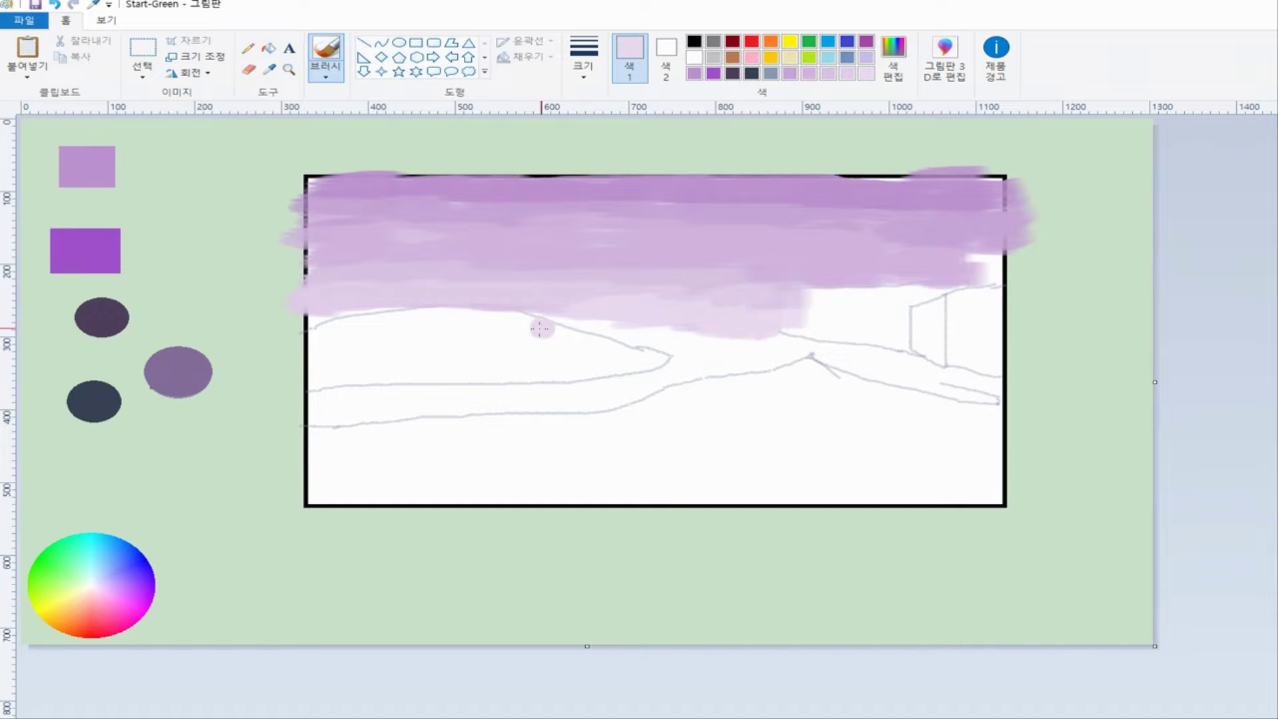
- Mix a dark olive (RGB 86, 85, 54) and fill the hill on the left side of the picture
left_click(269, 69)
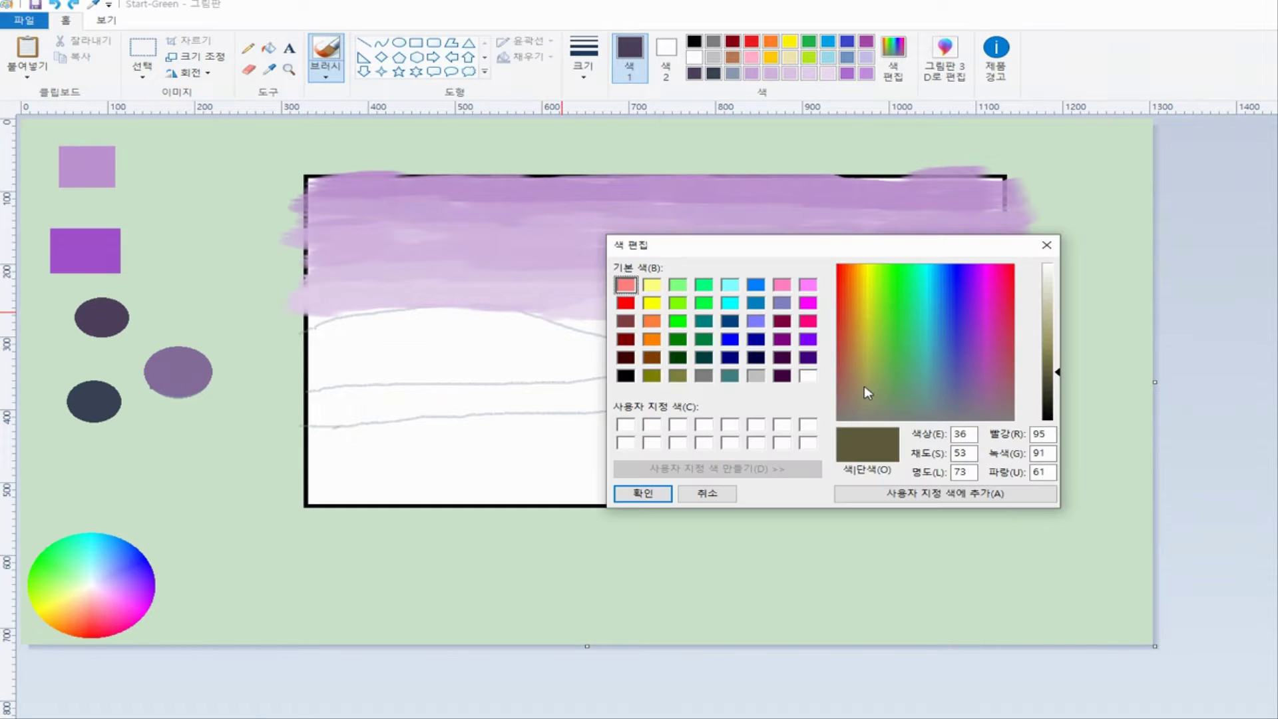
left_click_drag(864, 385, 866, 385)
left_click_drag(1056, 373, 1054, 377)
left_click(643, 493)
mouse_move(312, 320)
left_mouse_down()
mouse_move(511, 312)
mouse_move(504, 333)
mouse_move(648, 351)
mouse_move(557, 377)
mouse_move(422, 376)
mouse_move(324, 362)
mouse_move(472, 341)
mouse_move(500, 356)
mouse_move(414, 361)
mouse_move(521, 358)
mouse_move(335, 367)
mouse_move(288, 327)
mouse_move(447, 361)
left_mouse_up()
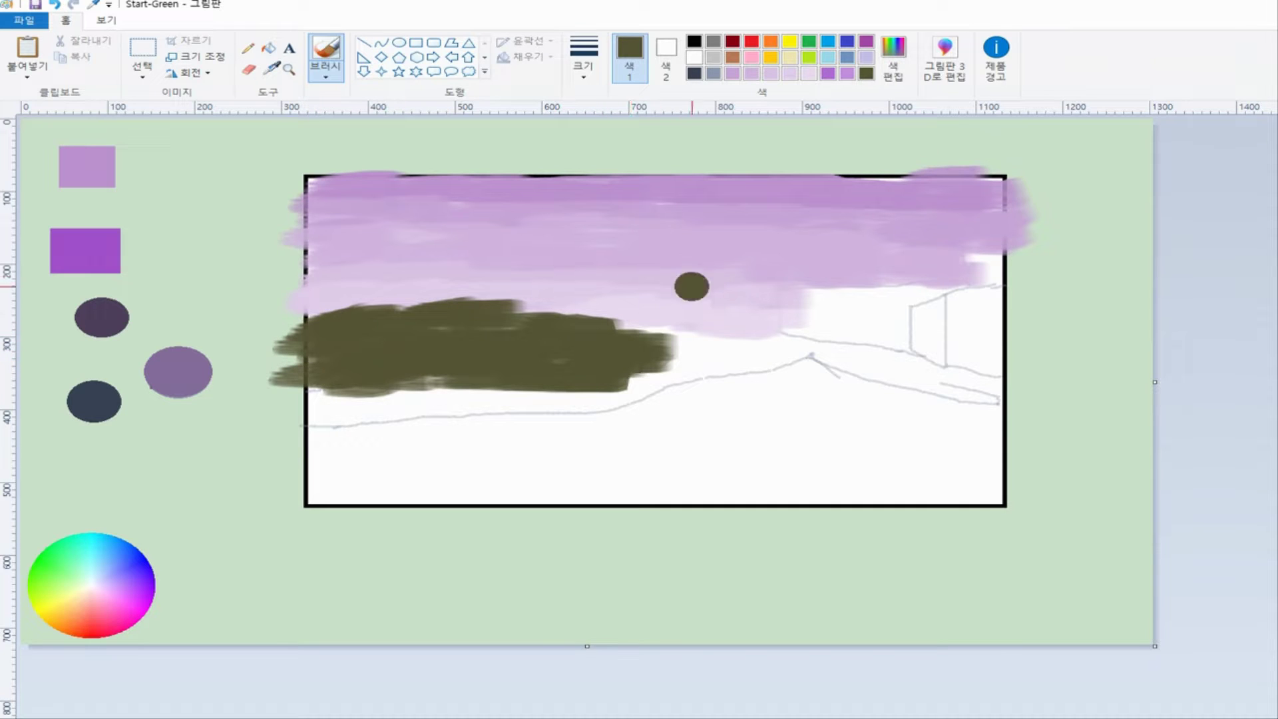
- Sample the dark plum palette swatch and outline the building's left wall, roofline and tower with the second-thinnest brush
left_click(268, 69)
left_click(106, 310)
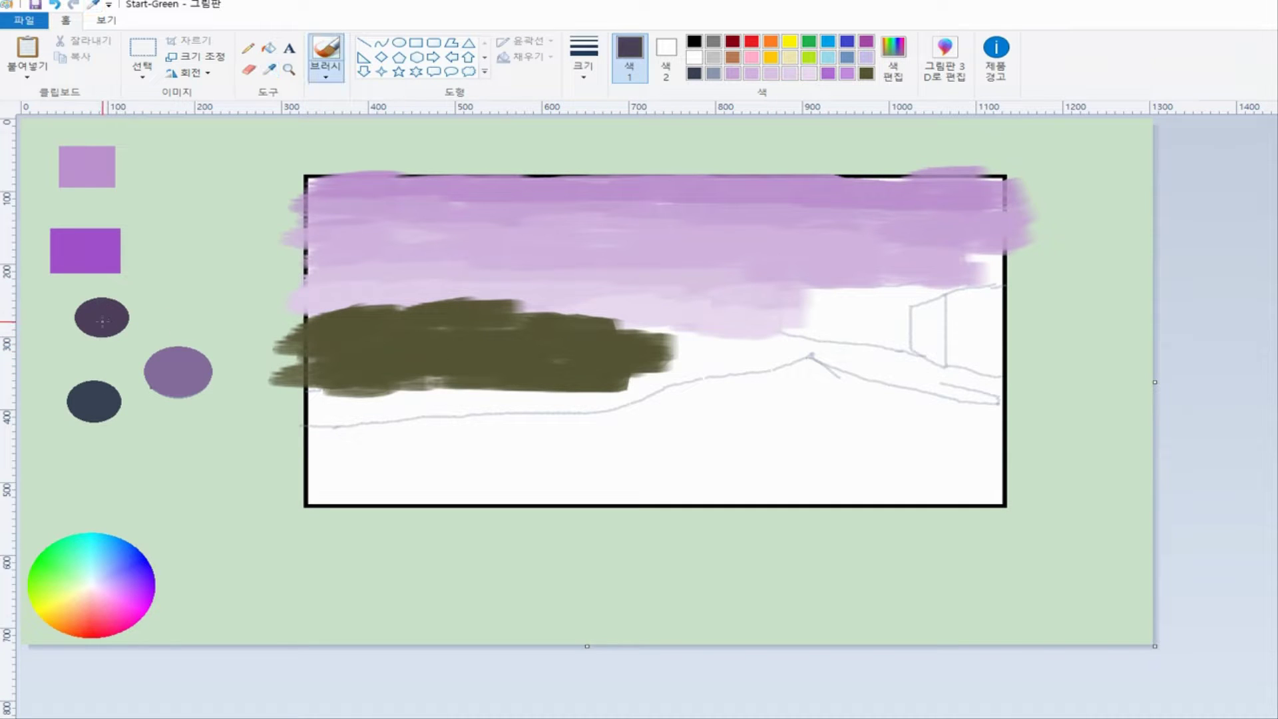
left_click_drag(793, 293, 796, 330)
left_click(583, 66)
left_click(621, 132)
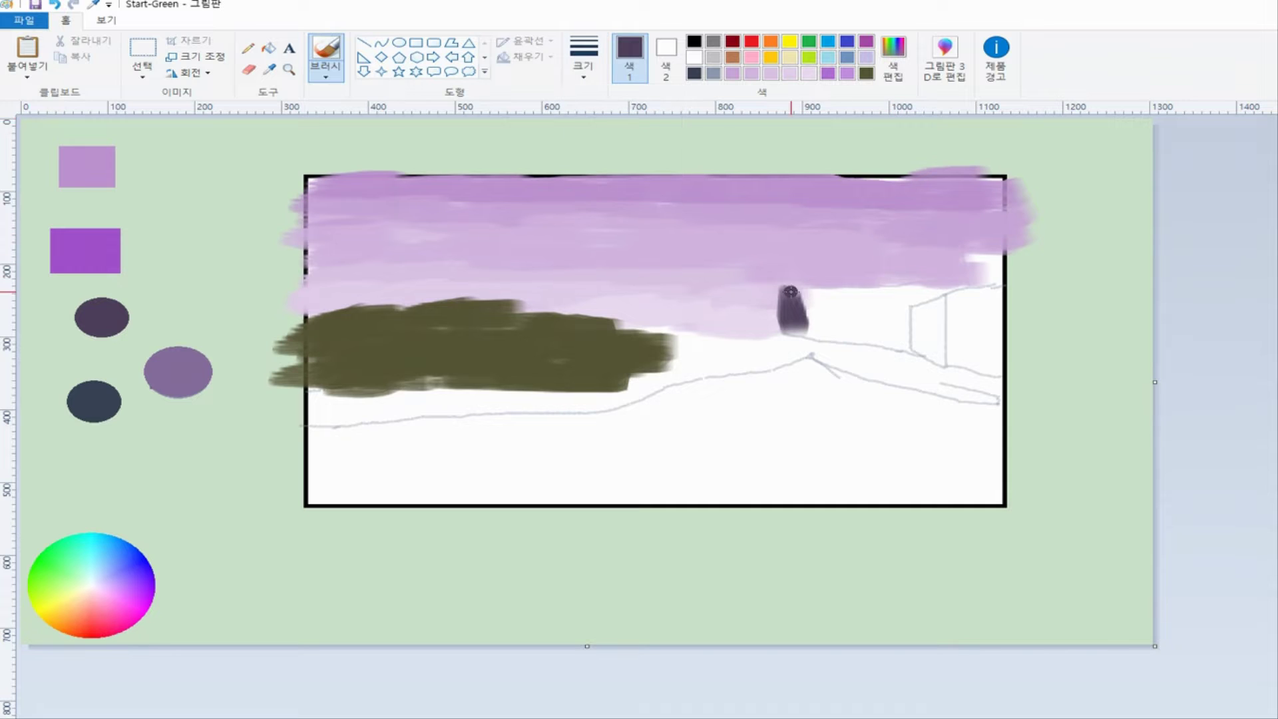
left_click_drag(792, 284, 941, 278)
key("ctrl+z")
mouse_move(963, 225)
left_mouse_down()
mouse_move(968, 286)
mouse_move(983, 221)
mouse_move(1015, 220)
left_mouse_up()
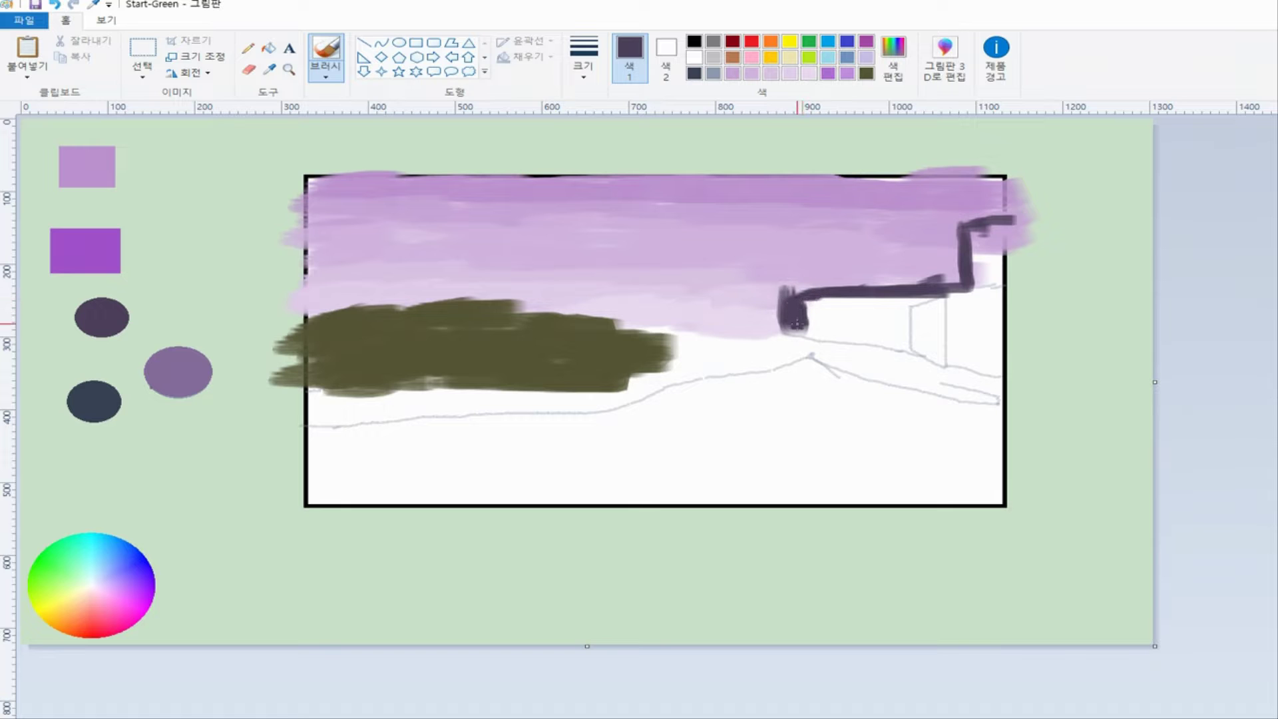
- Lighten the dark plum colour and fill in the building's walls and tower
left_click(894, 58)
left_click_drag(1058, 376, 1058, 363)
left_click(644, 495)
mouse_move(794, 307)
left_mouse_down()
mouse_move(898, 313)
mouse_move(985, 346)
mouse_move(962, 317)
left_mouse_up()
- Sample the darker plum from the building and draw its vertical corner edge with the second-thinnest brush
key("alt+4")
left_click(934, 303)
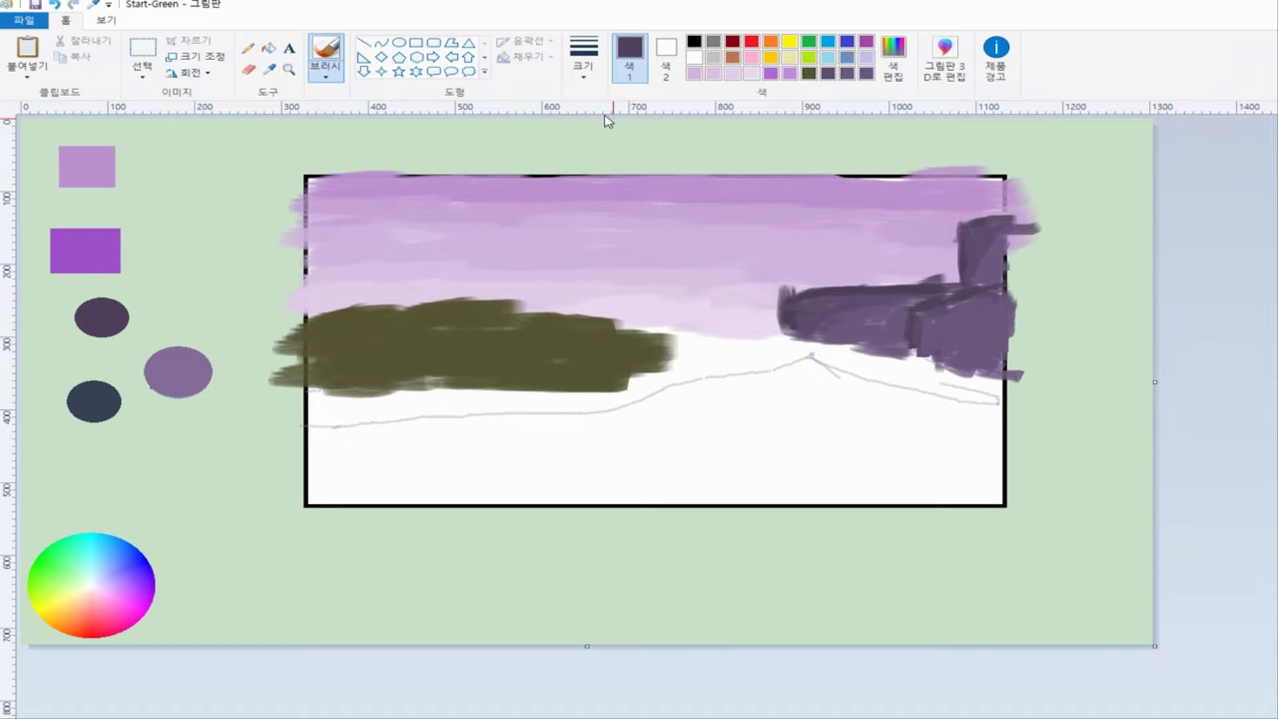
left_click(584, 60)
left_click(619, 130)
key("ctrl+z")
left_click_drag(949, 301, 951, 372)
- Mix a greyer olive from the hill colour, paint a strip along the hill's base with the thickest brush, and extend the olive hill rightward
key("alt+4")
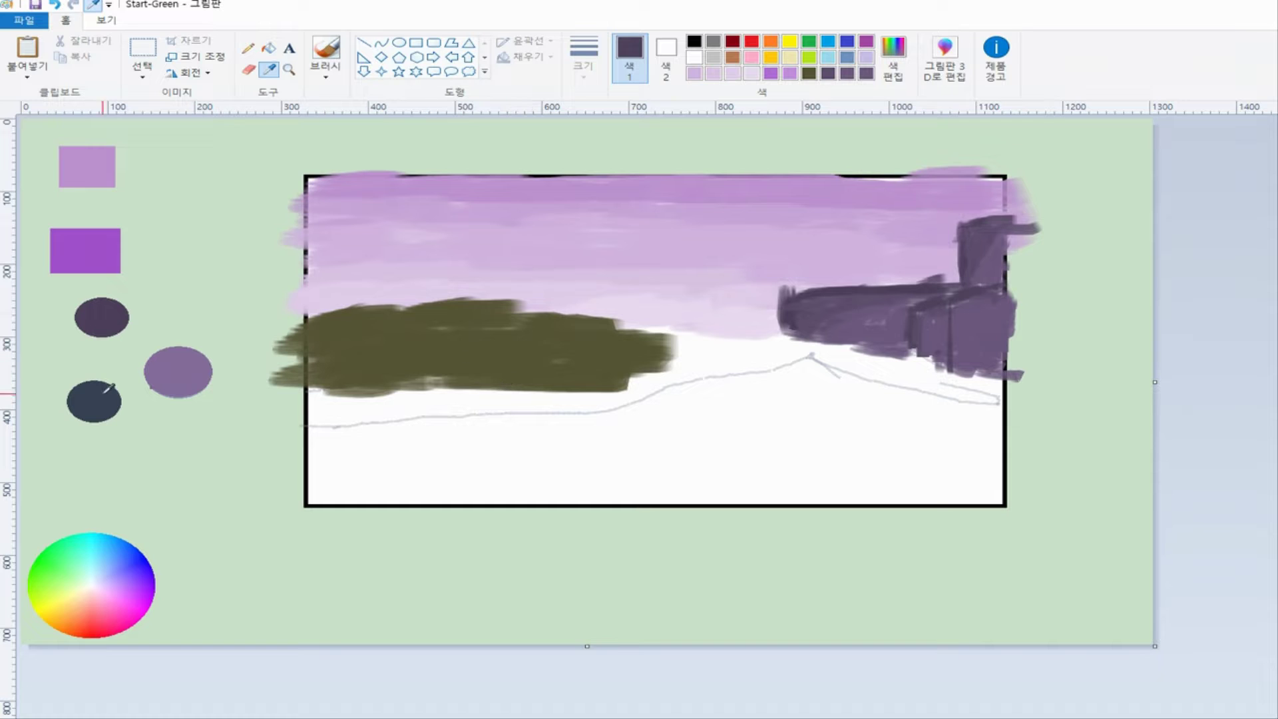
left_click(413, 360)
key("alt+4")
left_click(471, 350)
key("alt+h")
key("e")
key("c")
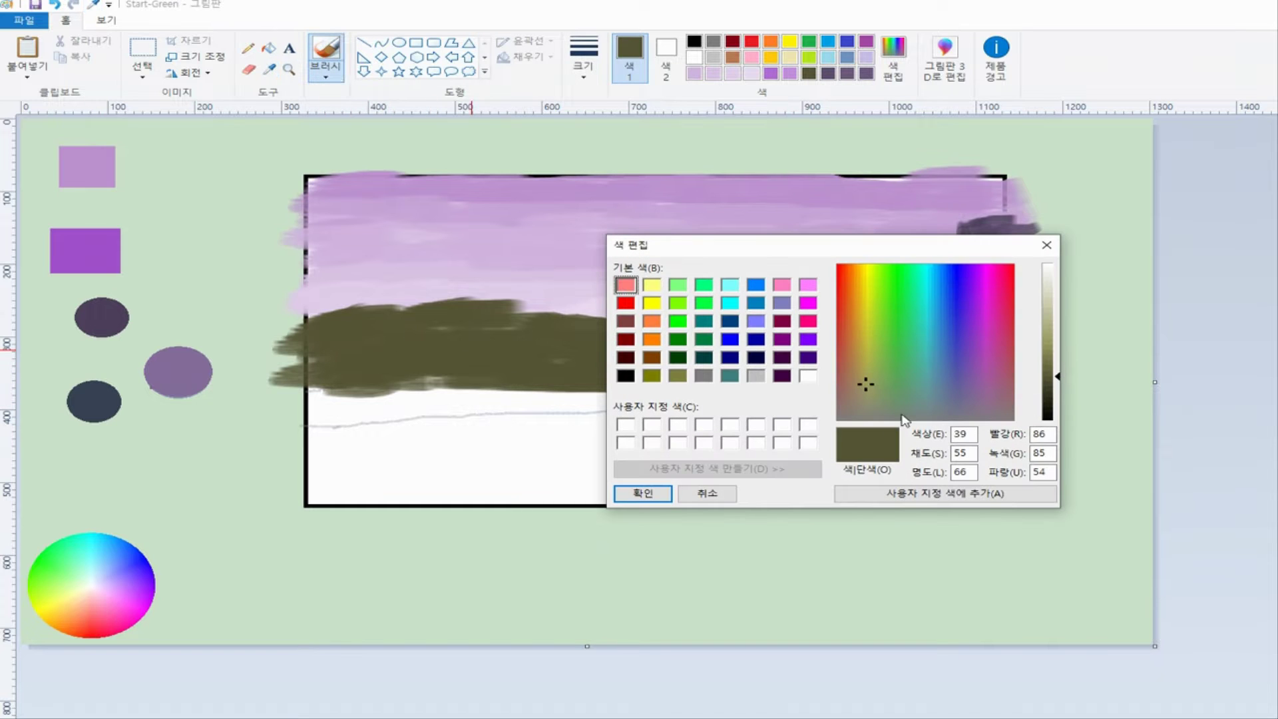
left_click(869, 408)
left_click(643, 493)
left_click(583, 59)
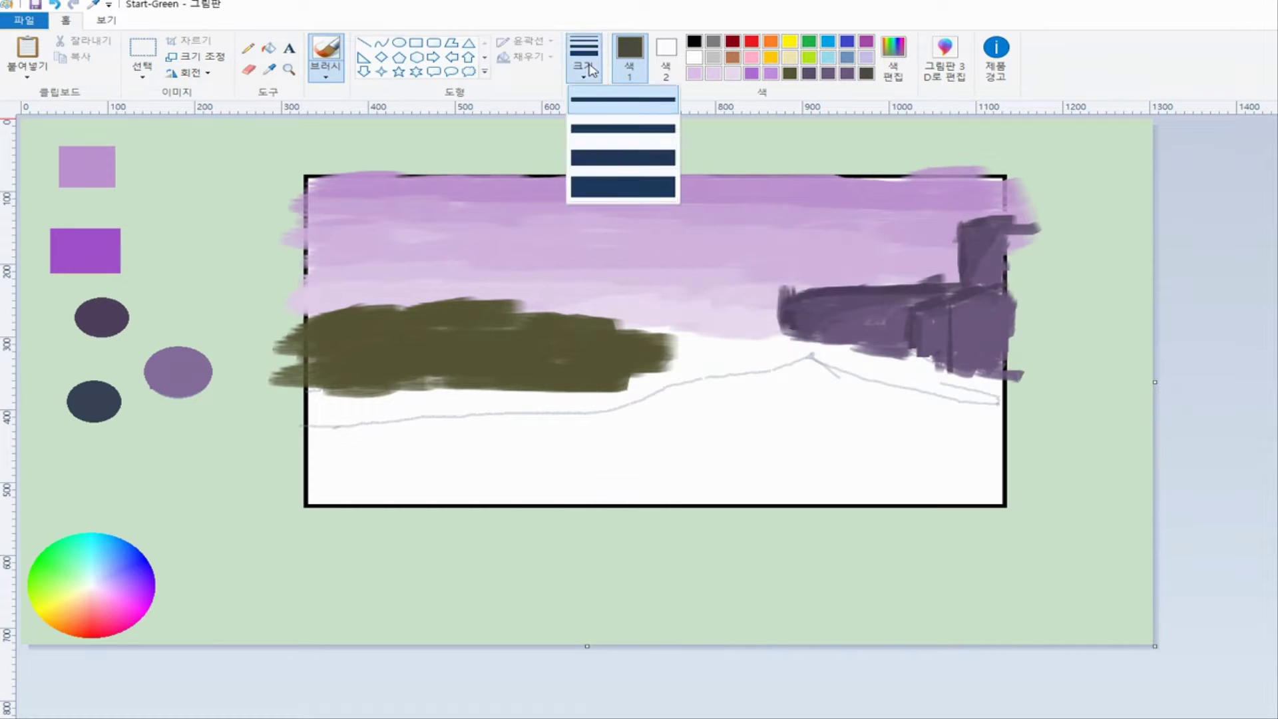
left_click(624, 182)
mouse_move(313, 411)
left_mouse_down()
mouse_move(514, 399)
mouse_move(496, 397)
mouse_move(691, 363)
mouse_move(597, 393)
mouse_move(729, 357)
mouse_move(691, 364)
mouse_move(686, 351)
mouse_move(686, 363)
mouse_move(680, 338)
mouse_move(664, 338)
mouse_move(734, 342)
left_mouse_up()
key("alt+4")
left_click(616, 348)
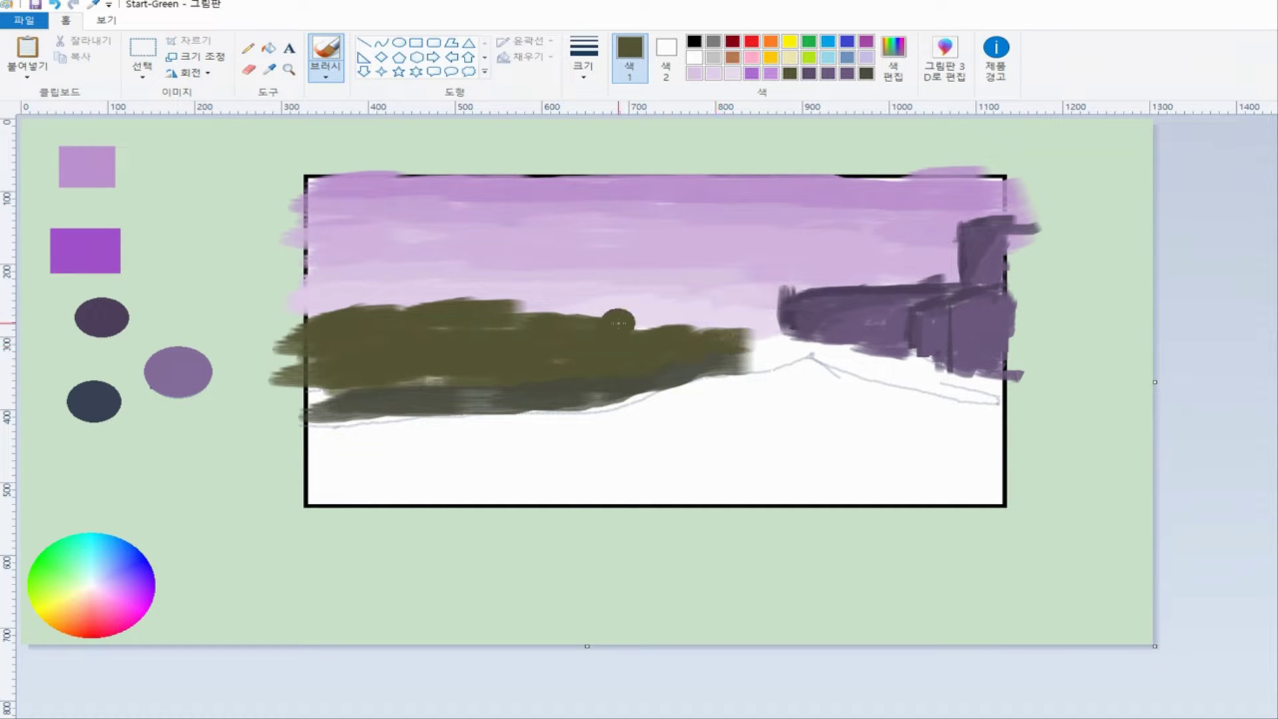
- Darken the plum colour sampled from the building and paint a wall strip along the building's base to the picture's right edge
left_click(269, 68)
left_click(838, 333)
key("alt+4")
left_click(825, 288)
left_click(894, 59)
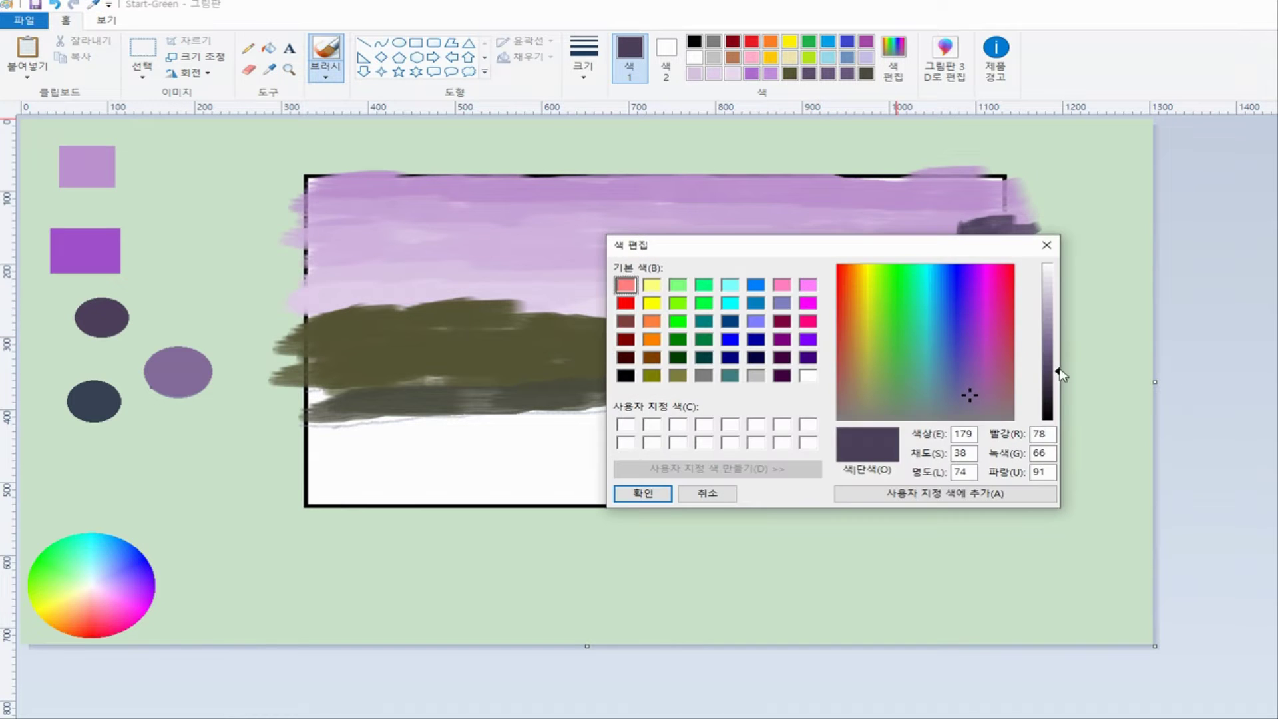
left_click_drag(1057, 370, 1057, 383)
left_click(643, 493)
mouse_move(843, 357)
left_mouse_down()
mouse_move(985, 399)
mouse_move(798, 343)
mouse_move(965, 396)
mouse_move(935, 383)
mouse_move(1006, 394)
left_mouse_up()
mouse_move(790, 348)
left_mouse_down()
mouse_move(740, 353)
mouse_move(802, 354)
left_mouse_up()
key("ctrl+z")
- Sample the grey-olive and extend the strip at the hill's base to the wall and to the picture's left edge
key("alt+4")
left_click(732, 365)
mouse_move(722, 365)
left_mouse_down()
mouse_move(778, 360)
mouse_move(746, 349)
mouse_move(786, 362)
mouse_move(769, 358)
left_mouse_up()
left_click_drag(439, 417, 306, 416)
- Sample the muted purple oval swatch and cover the whole foreground ground area with it
left_click(269, 68)
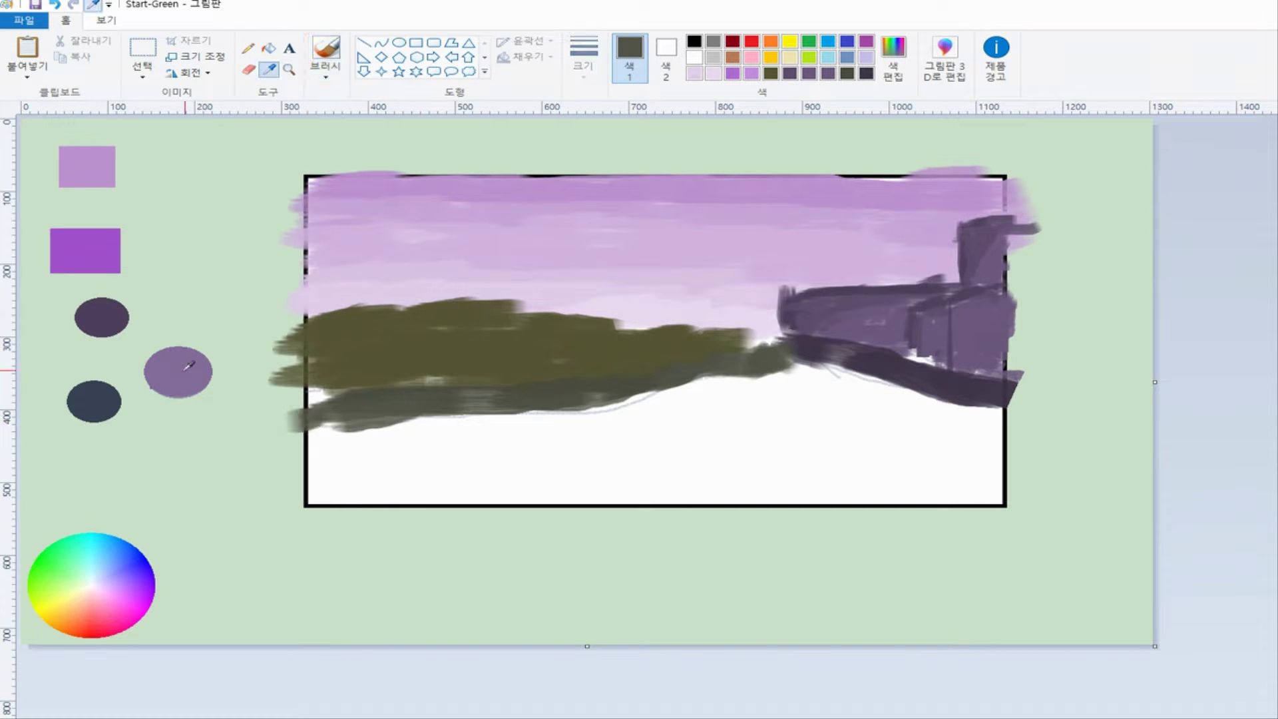
left_click(179, 371)
mouse_move(793, 378)
left_mouse_down()
mouse_move(939, 416)
mouse_move(801, 363)
mouse_move(554, 426)
mouse_move(318, 437)
mouse_move(859, 406)
mouse_move(363, 453)
mouse_move(575, 457)
mouse_move(1023, 416)
mouse_move(791, 361)
mouse_move(738, 415)
mouse_move(500, 461)
mouse_move(289, 479)
mouse_move(435, 495)
mouse_move(510, 474)
mouse_move(586, 496)
mouse_move(554, 480)
mouse_move(925, 485)
left_mouse_up()
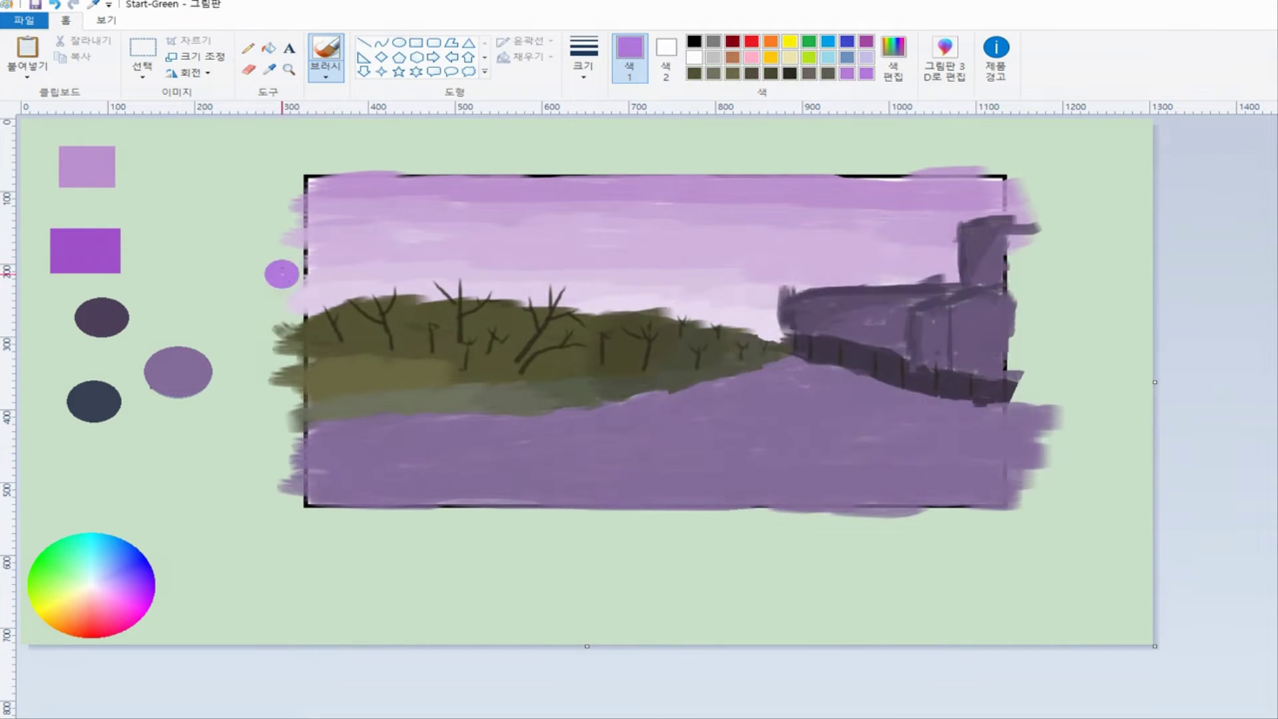
- Dab bright purple foliage over the bare branches of the trees on the hill
mouse_move(312, 270)
left_mouse_down()
mouse_move(356, 246)
mouse_move(383, 263)
mouse_move(351, 244)
mouse_move(398, 266)
mouse_move(425, 250)
mouse_move(455, 278)
mouse_move(477, 277)
mouse_move(457, 251)
mouse_move(498, 243)
mouse_move(495, 270)
mouse_move(463, 248)
mouse_move(502, 251)
left_mouse_up()
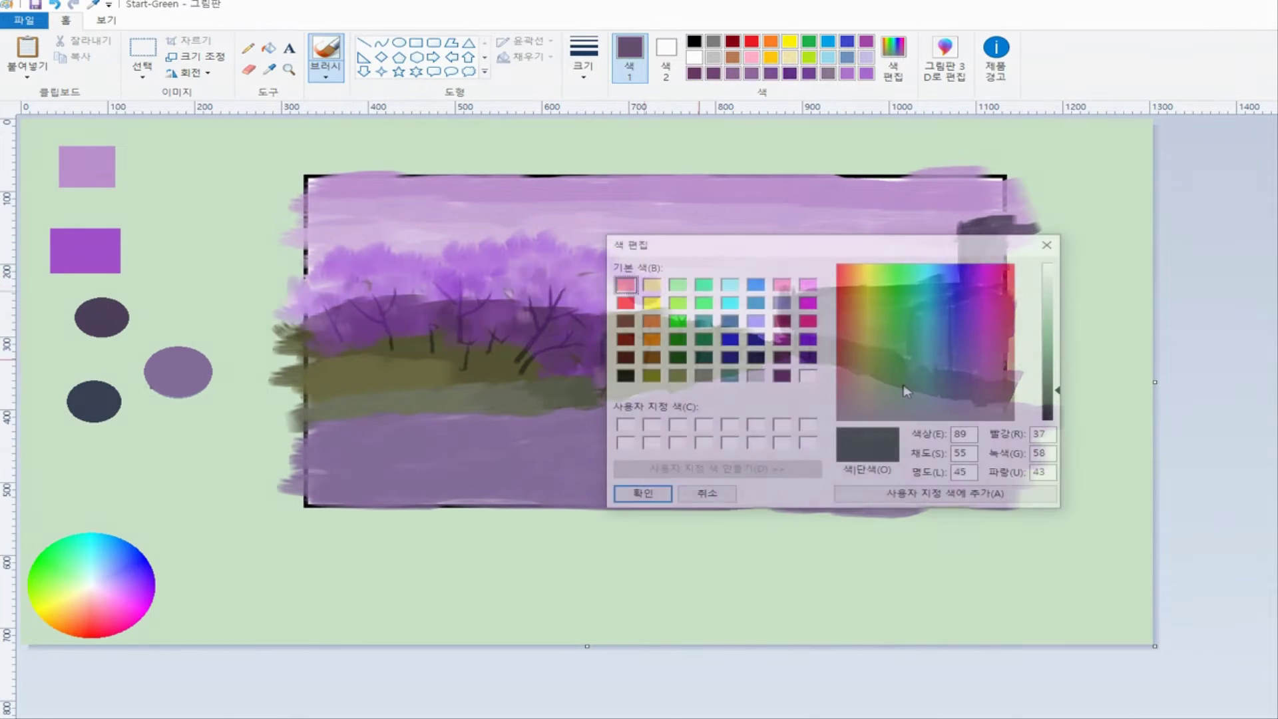
- Mix a dark green and dab small distant trees at the far end of the hill with the second-thinnest brush
left_click(901, 380)
left_click(638, 493)
left_click(583, 67)
left_click(651, 125)
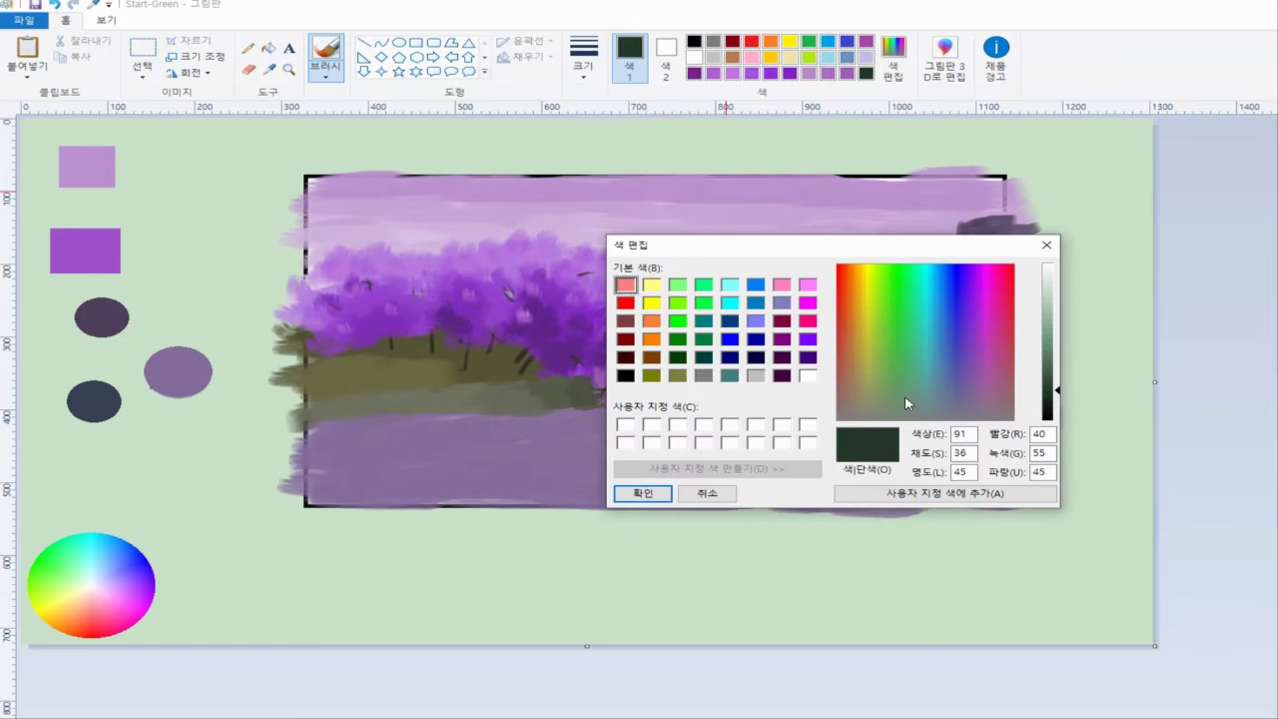
left_click(641, 493)
mouse_move(693, 333)
left_mouse_down()
mouse_move(676, 305)
mouse_move(687, 292)
mouse_move(694, 311)
mouse_move(676, 302)
mouse_move(703, 305)
mouse_move(669, 298)
mouse_move(714, 321)
mouse_move(720, 309)
mouse_move(730, 335)
mouse_move(768, 341)
left_mouse_up()
- Mute the dark green to RGB 44, 52, 47, then lighten it to shade the small distant trees
left_click(893, 58)
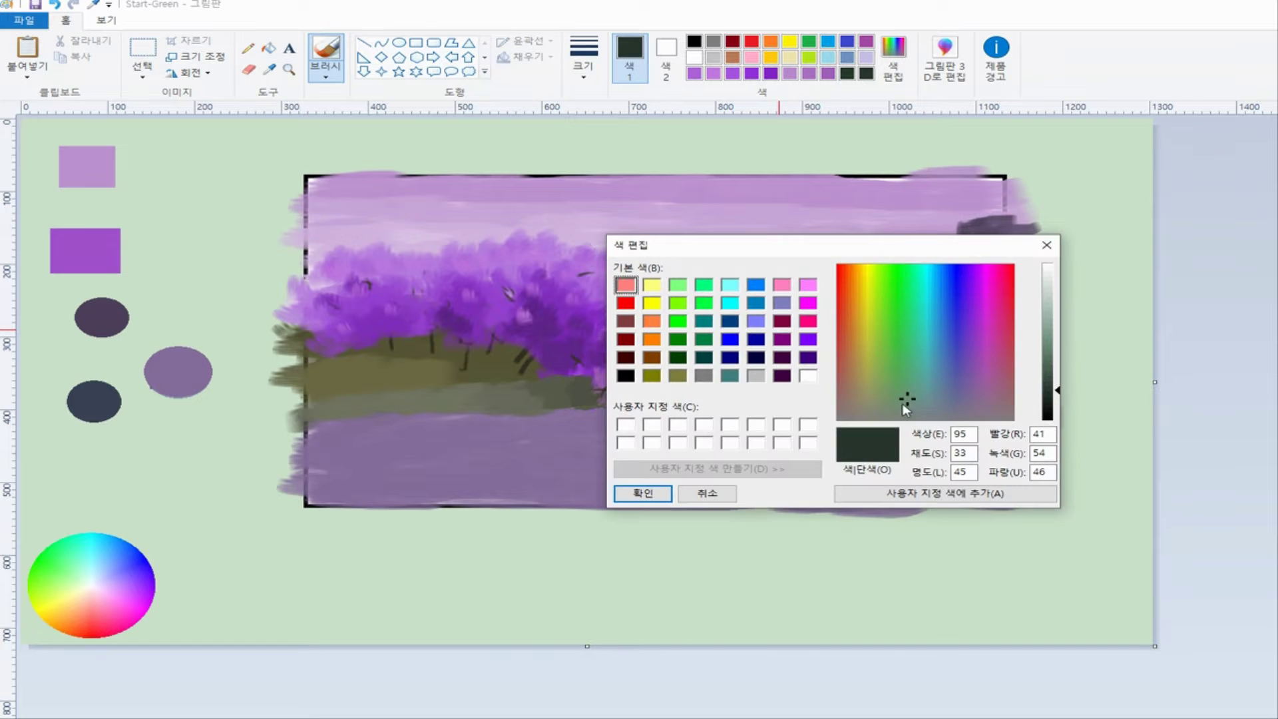
left_click(909, 407)
left_click(643, 495)
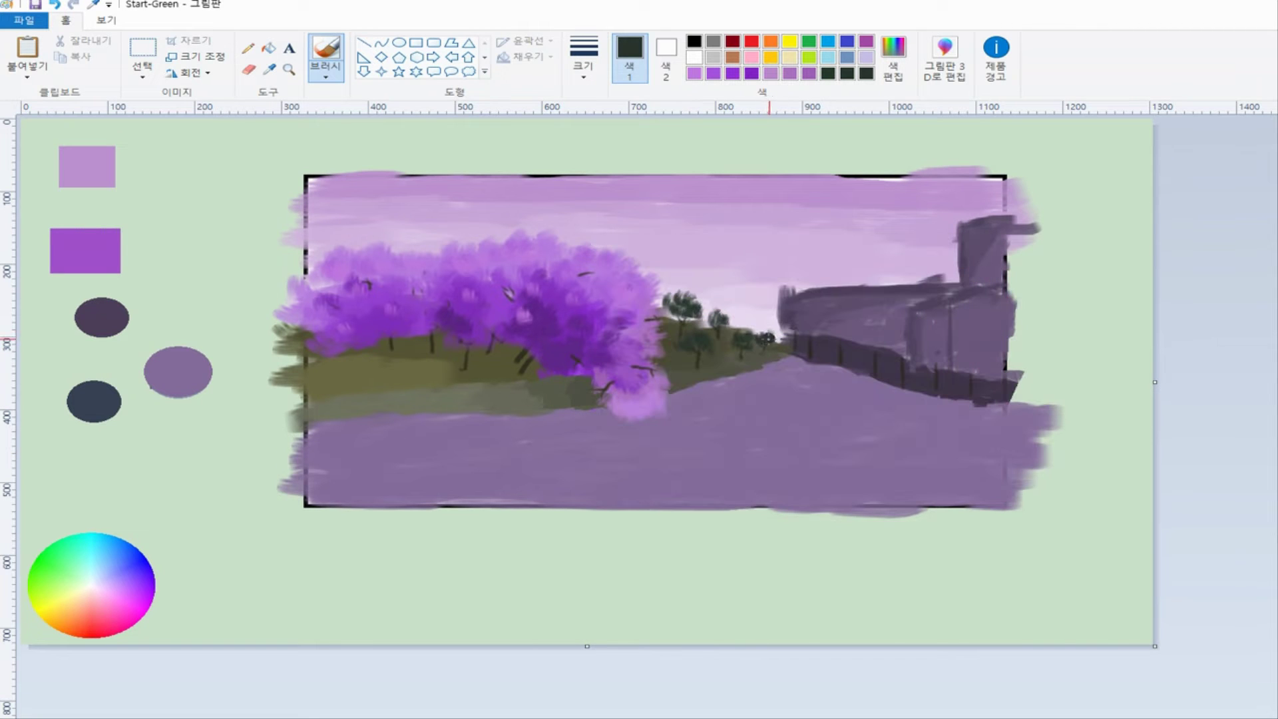
left_click(894, 57)
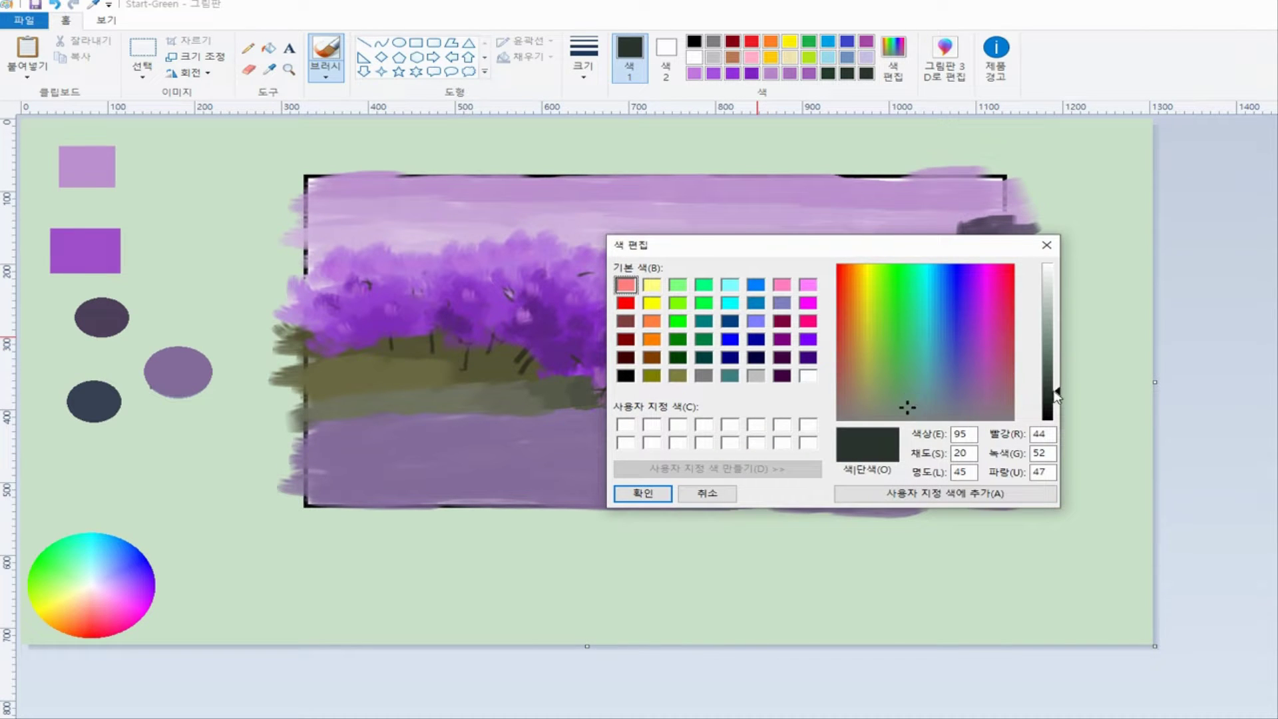
left_click_drag(1056, 396, 1057, 387)
left_click(643, 493)
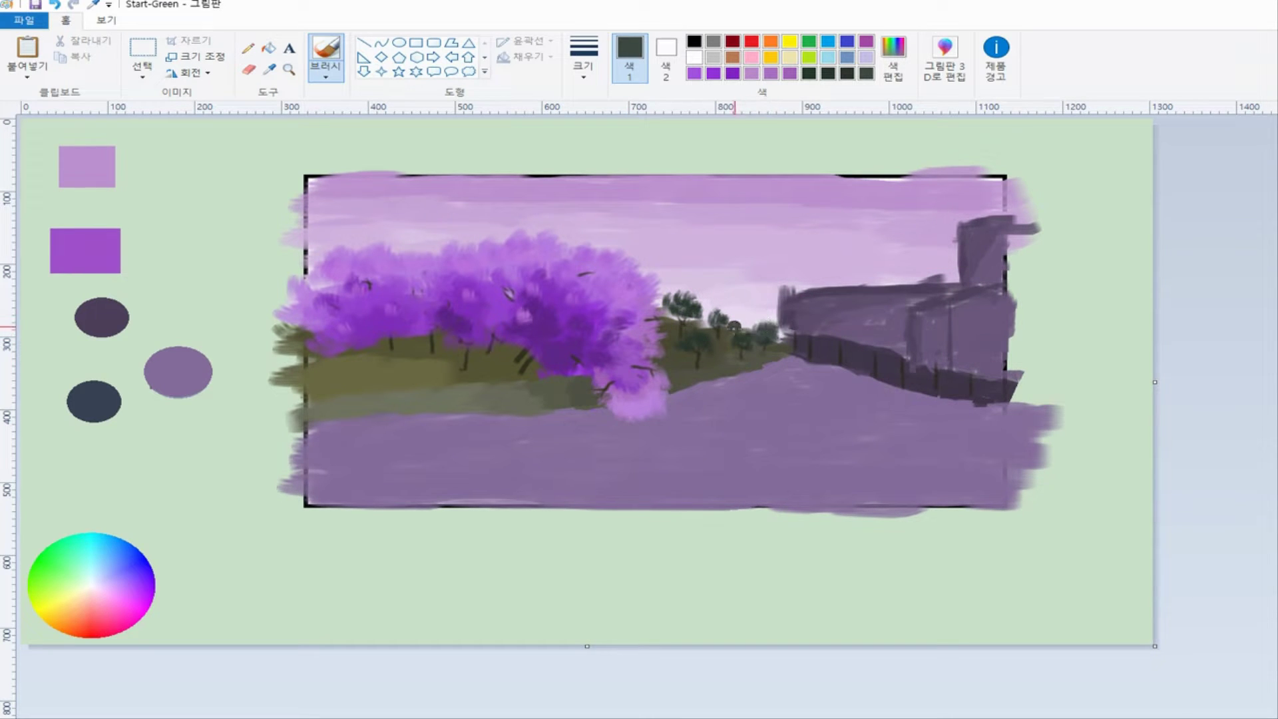
- Sample the distant trees' green, make it slightly more saturated and adjust its brightness for their foliage
key("alt+4")
left_click(739, 338)
left_click(893, 57)
left_click_drag(901, 400, 900, 394)
left_click_drag(1049, 389, 1055, 381)
left_click(643, 493)
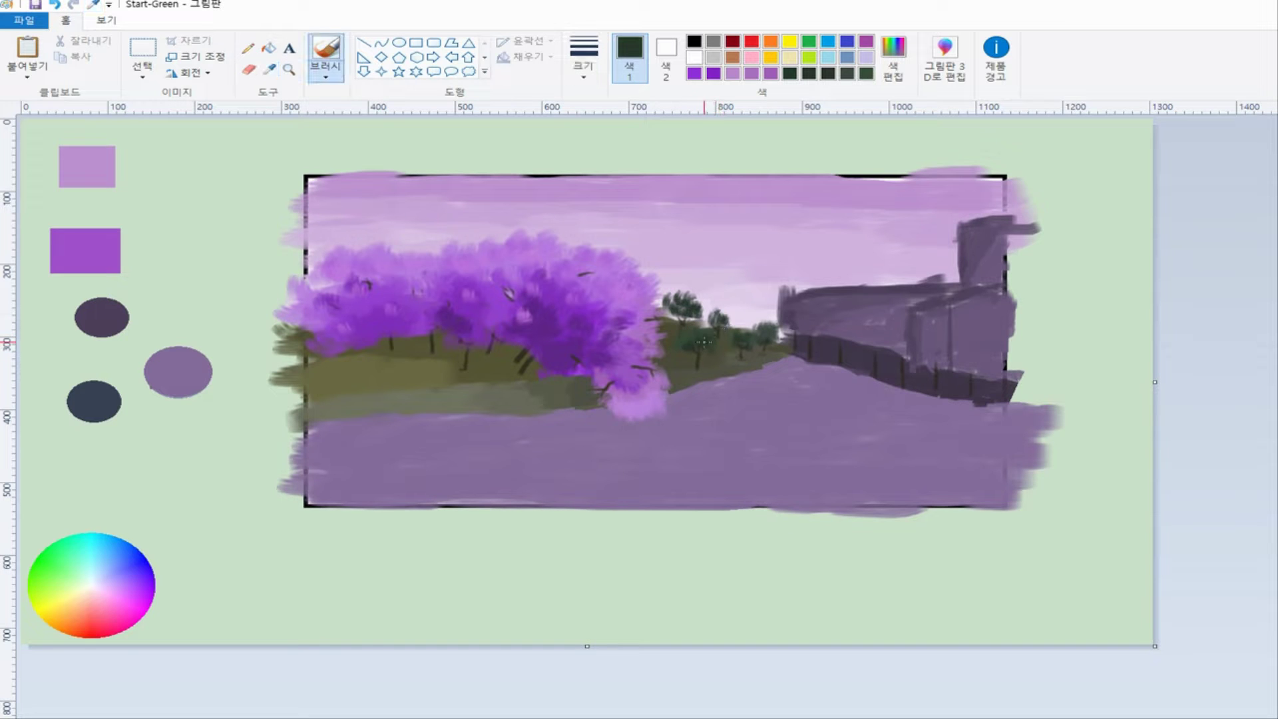
- Resample the green, lighten it slightly and fill out the crown of the tallest distant tree
key("alt+4")
left_click(723, 340)
left_click(893, 57)
left_click_drag(1053, 393, 1053, 389)
left_click(650, 493)
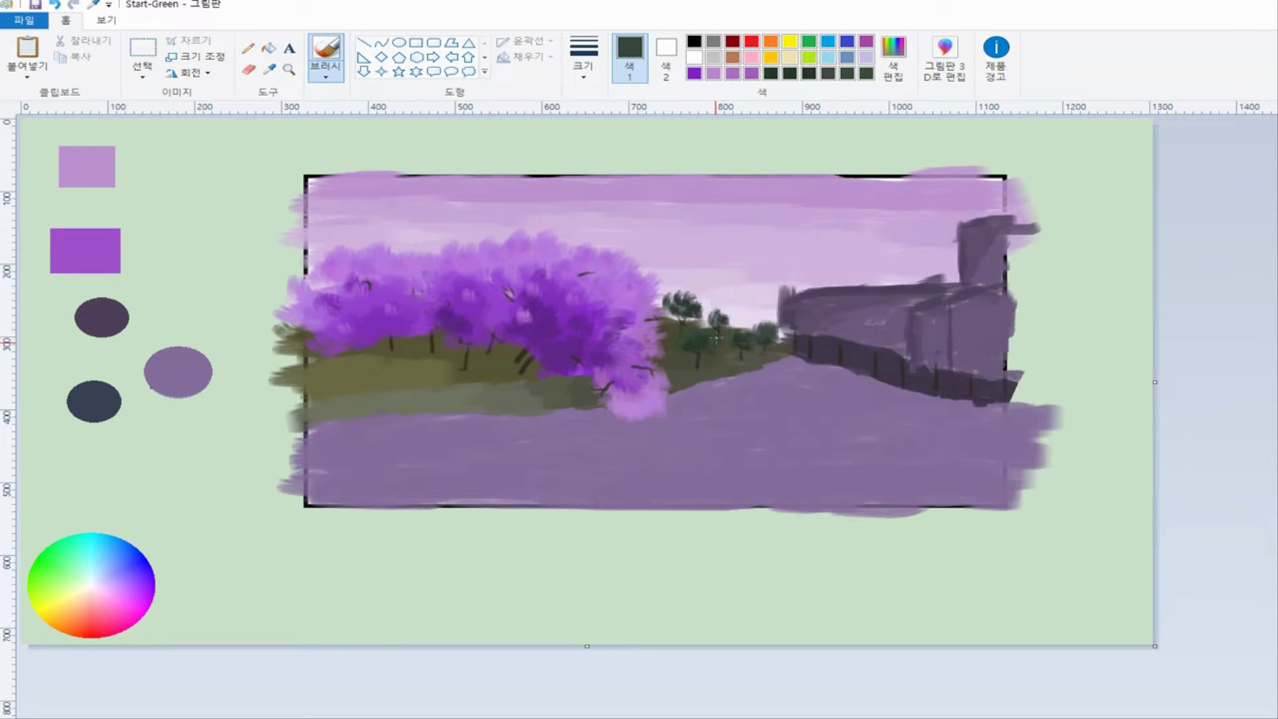
mouse_move(699, 299)
left_mouse_down()
mouse_move(665, 301)
mouse_move(684, 298)
left_mouse_up()
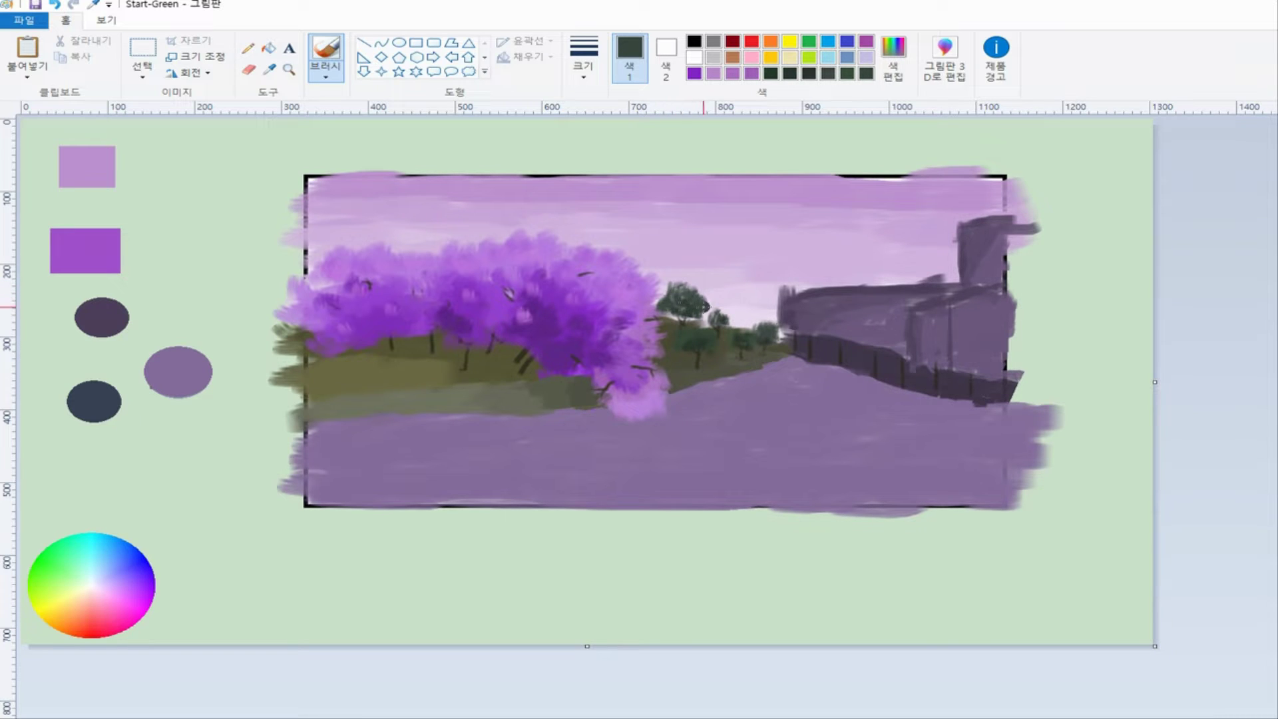
- Sample greens from the distant trees and enlarge the crown of the second tree
key("alt+h")
key("k")
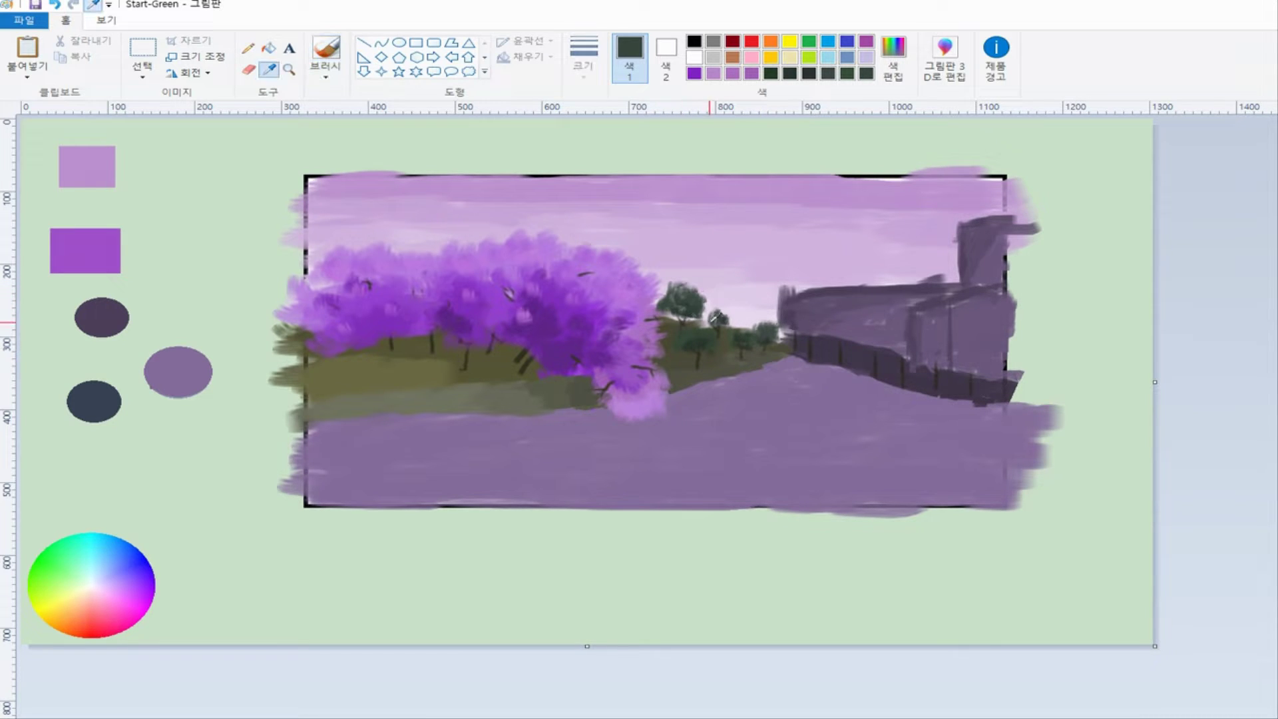
left_click(710, 322)
key("alt+4")
left_click(683, 296)
left_click_drag(725, 309, 725, 304)
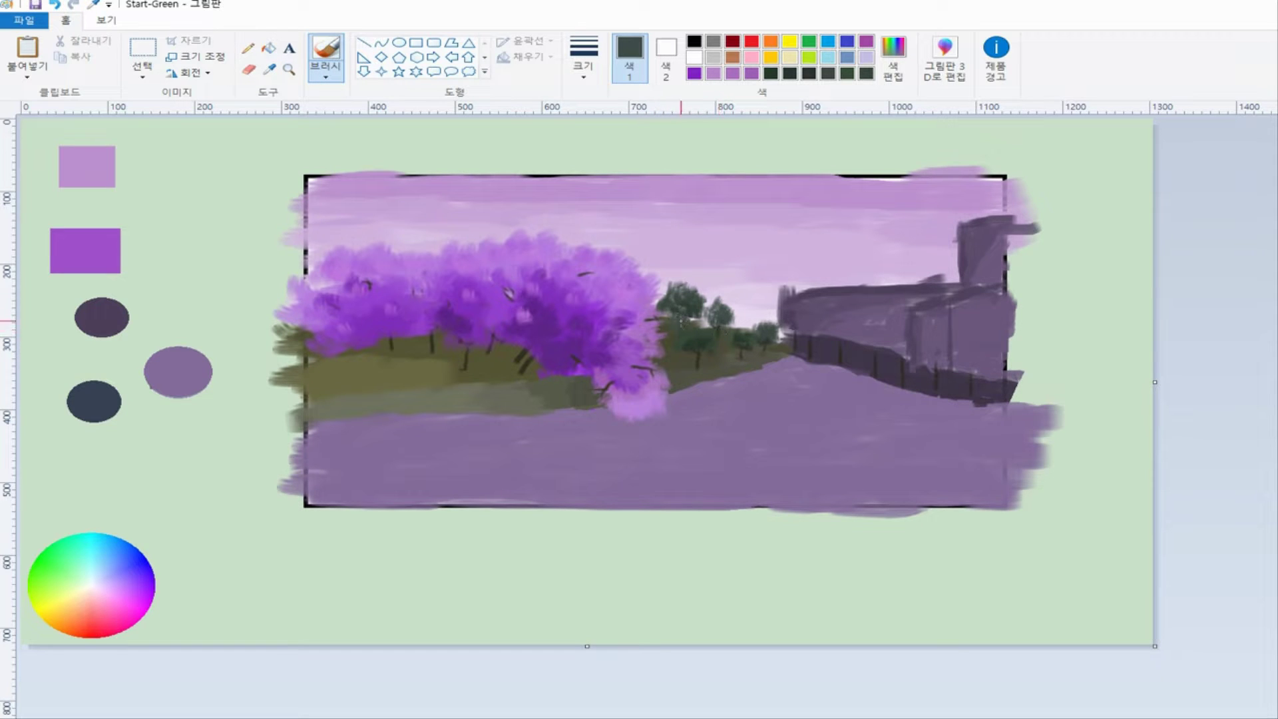
- Sample the dark olive beside the distant trees, apply RGB 52, 52, 35 as the colour and set the thinnest brush size
key("alt+h")
key("k")
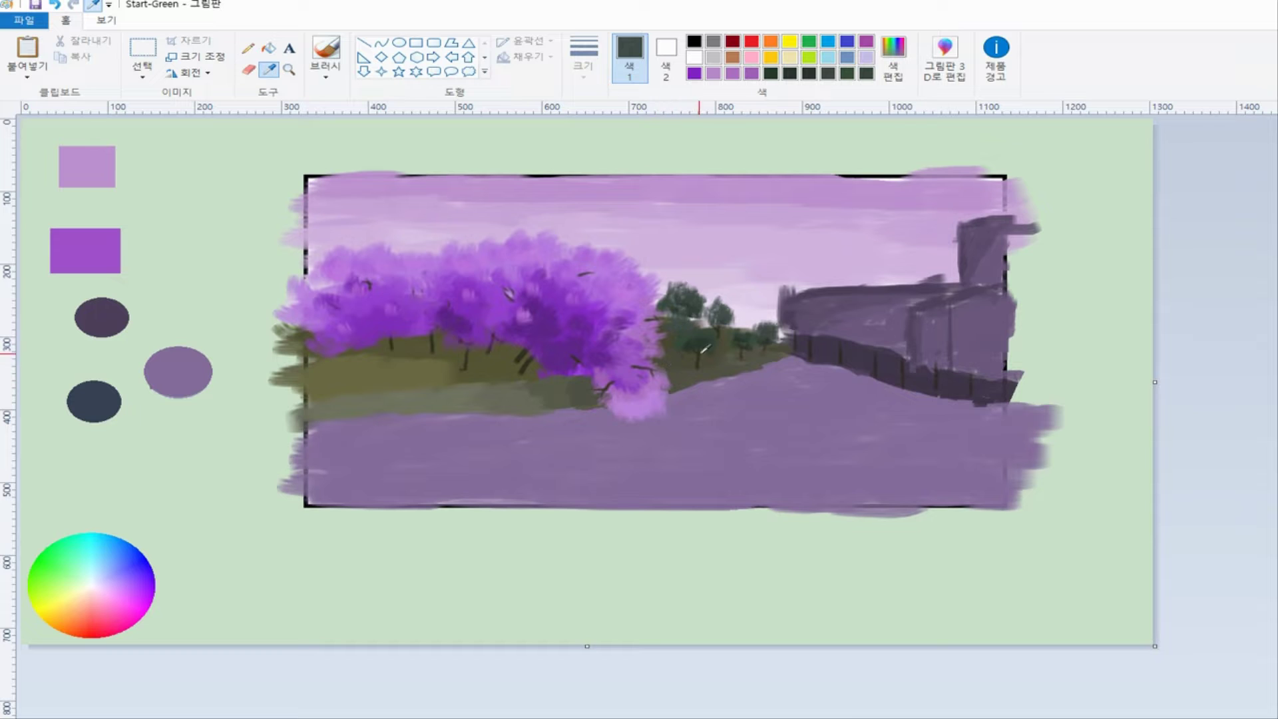
left_click(732, 359)
key("alt+h")
key("e")
key("c")
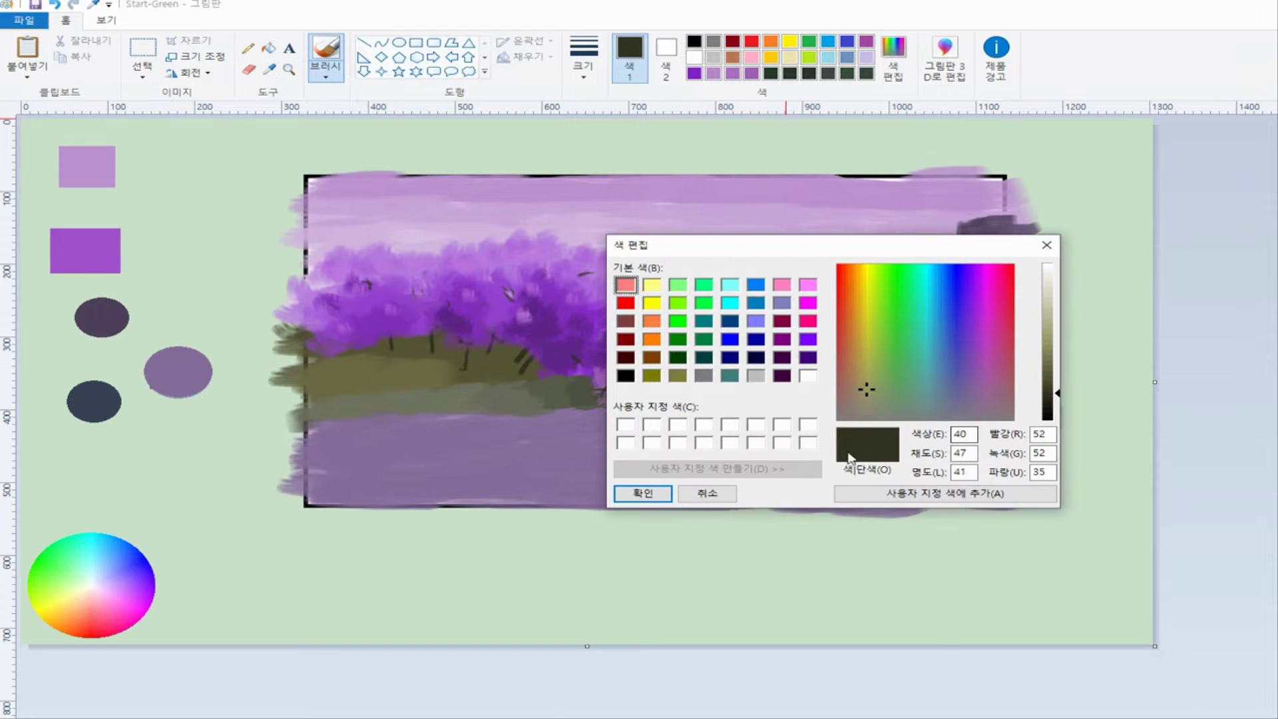
left_click(652, 495)
left_click(584, 65)
left_click(597, 103)
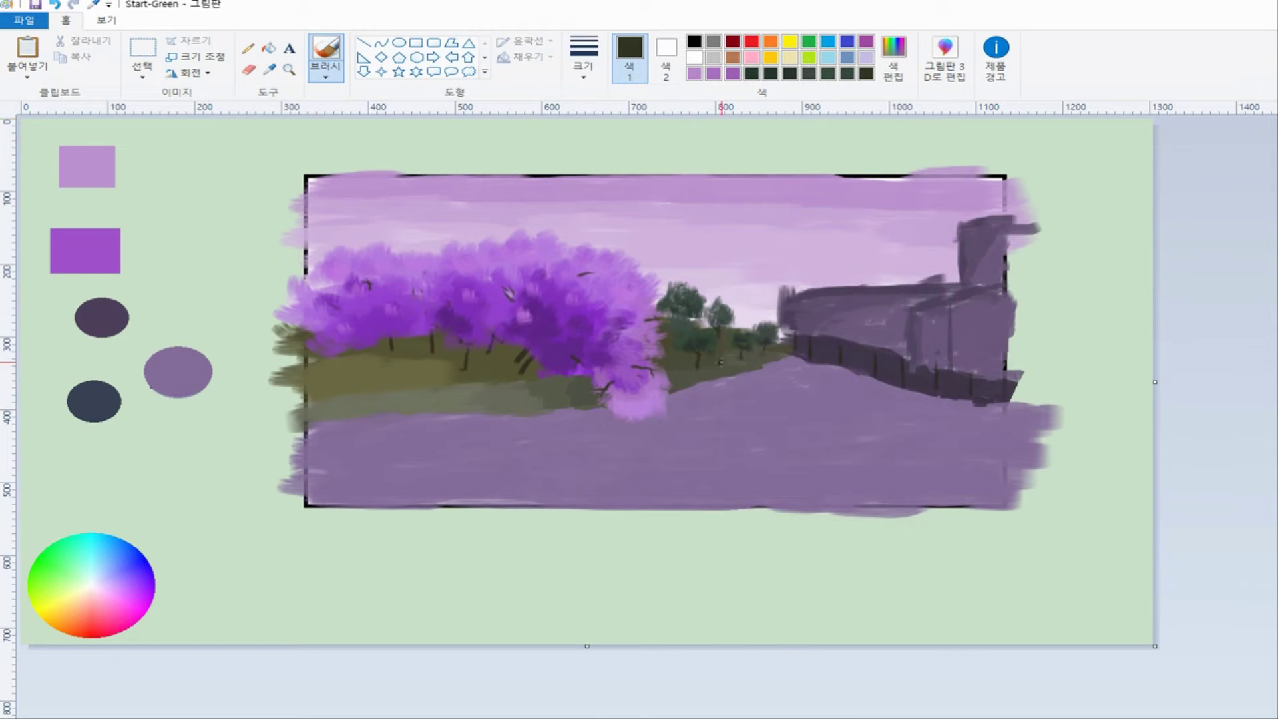
- Lighten the dark green to a soft grey-green and dab highlights on the distant trees' foliage
key("alt+h")
key("e")
key("c")
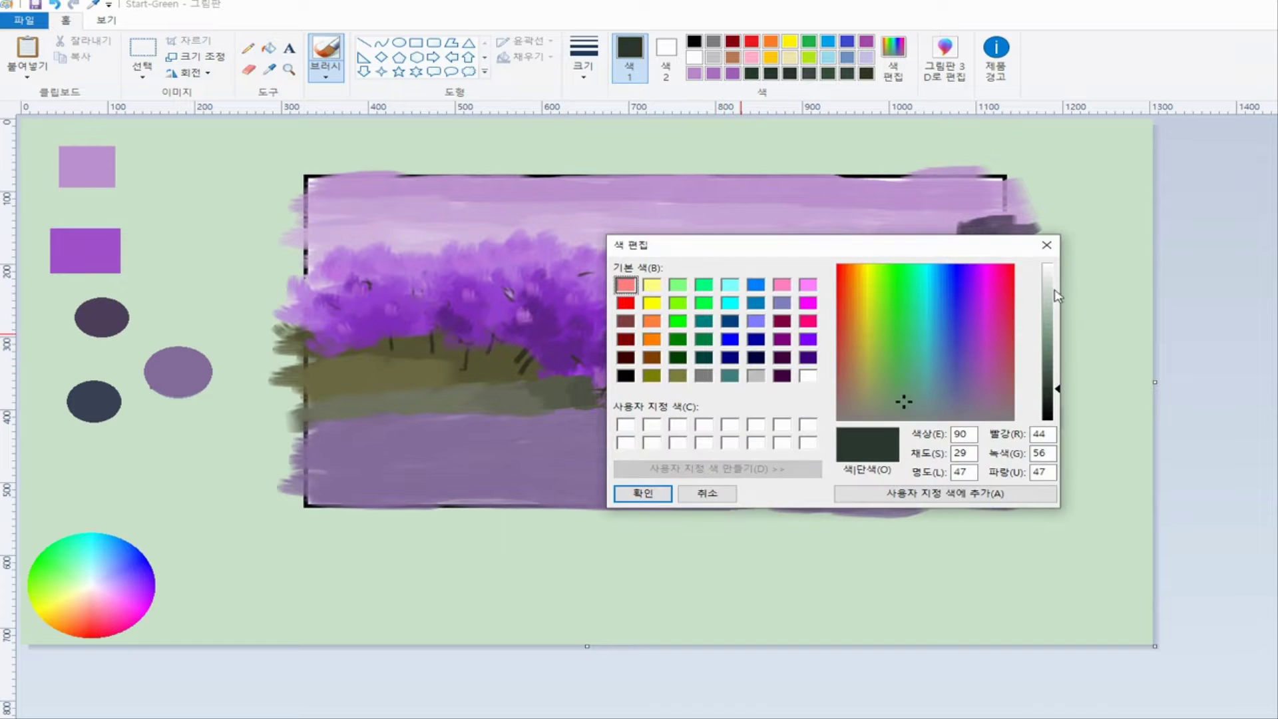
left_click_drag(1030, 384, 1055, 344)
left_click(659, 492)
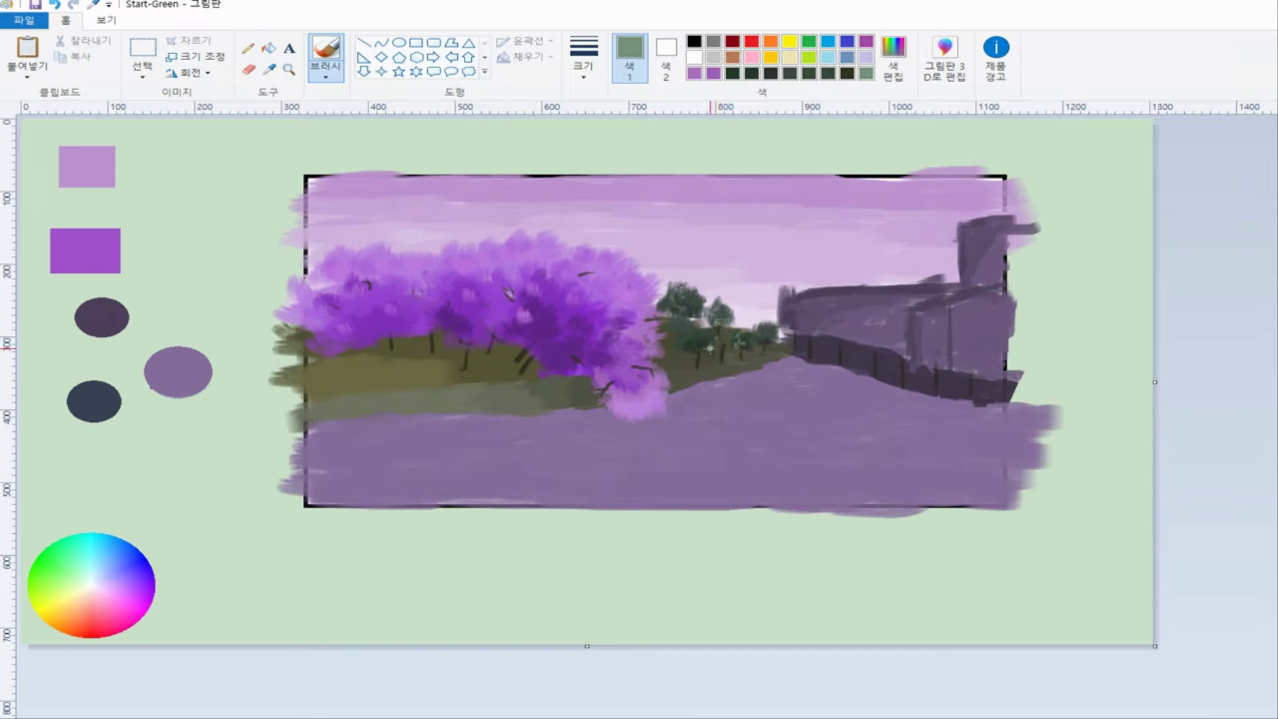
- Sample the olive ground below the distant trees, lighten it to RGB 112, 115, 96 and change the brush size
key("alt+h")
key("d")
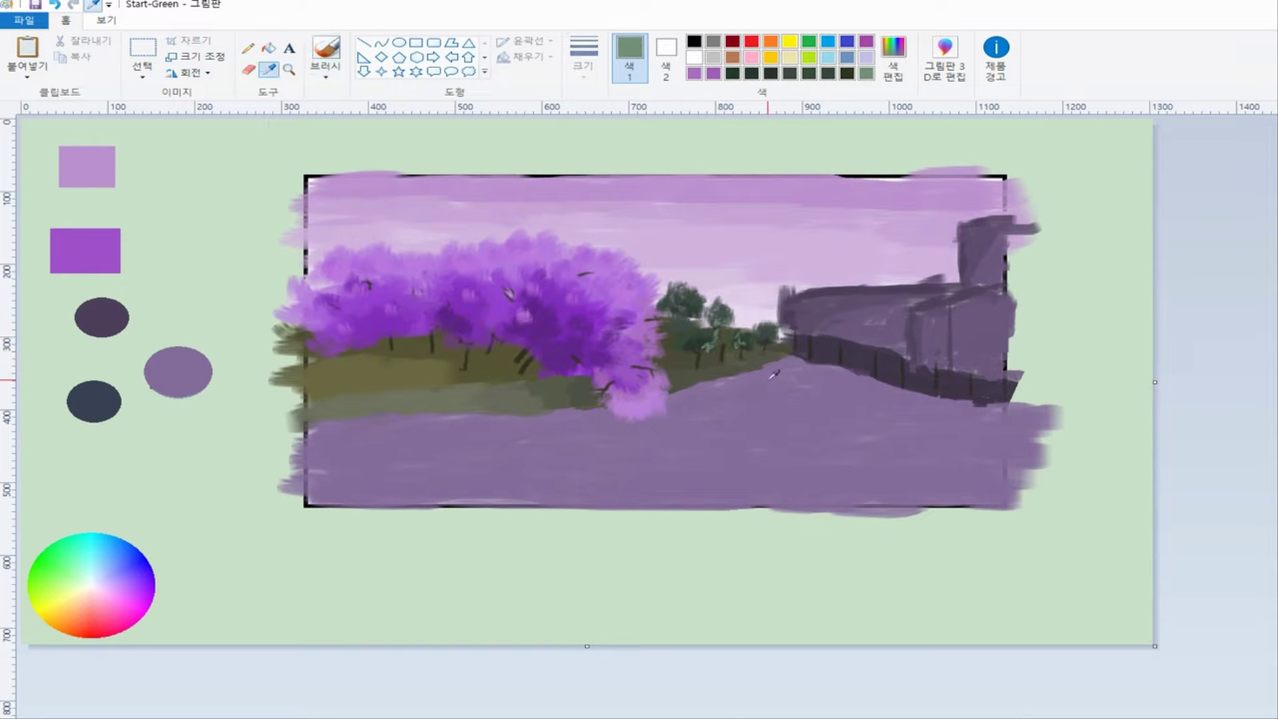
left_click(701, 367)
key("alt+h")
key("e")
key("c")
left_click_drag(1059, 375, 1061, 358)
left_click(645, 493)
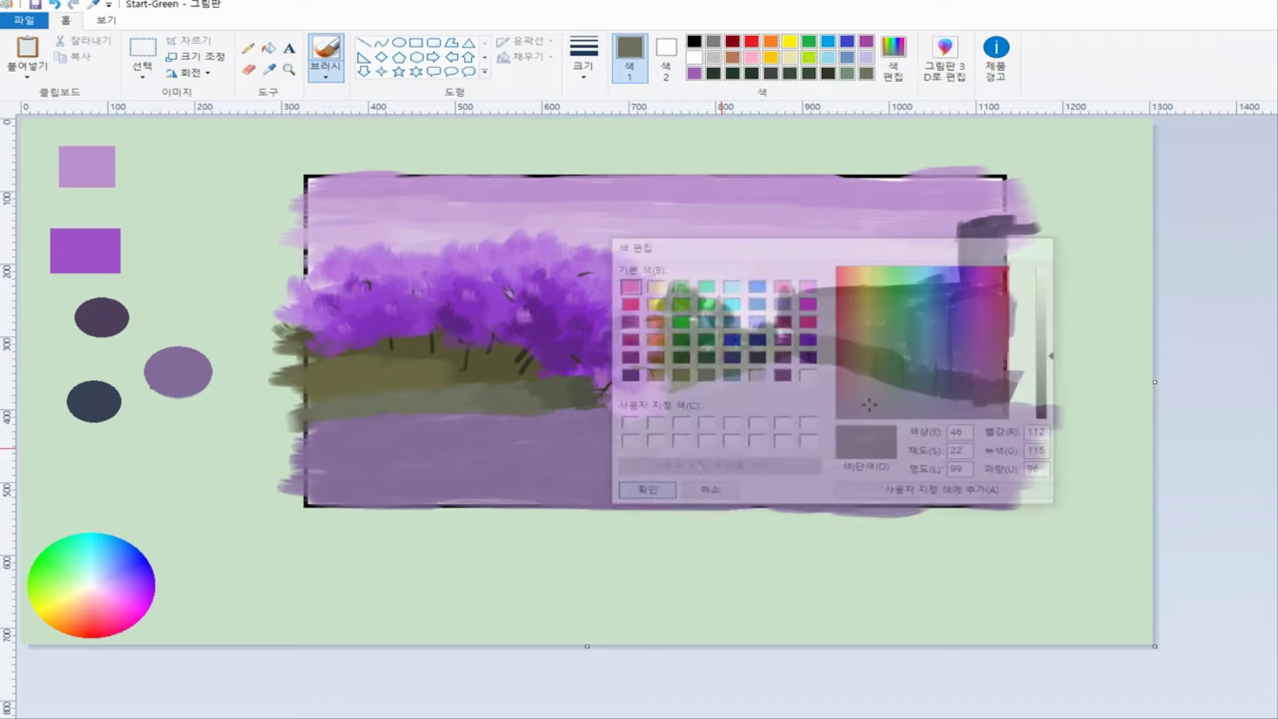
left_click(585, 66)
left_click(596, 127)
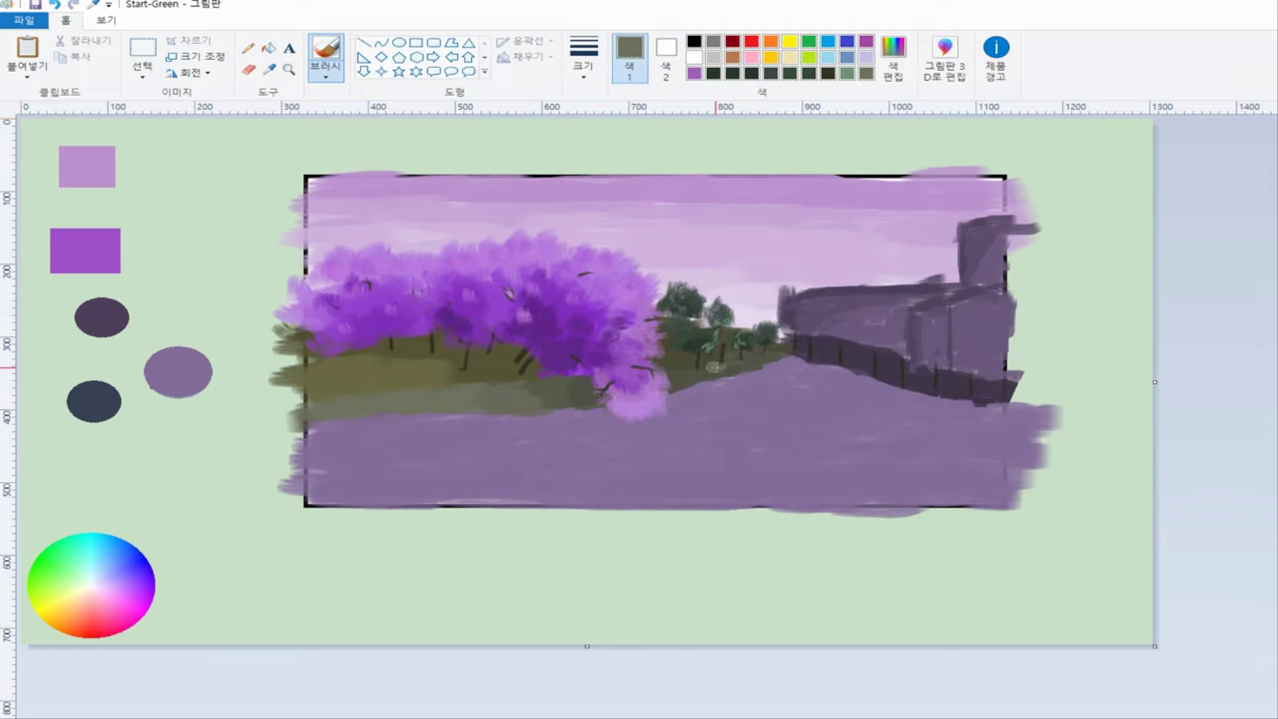
- Resample the hill colour beneath the distant trees, lighten it slightly and dab light patches on the ground there
key("alt+h")
key("d")
left_click(711, 363)
key("alt+h")
key("e")
key("c")
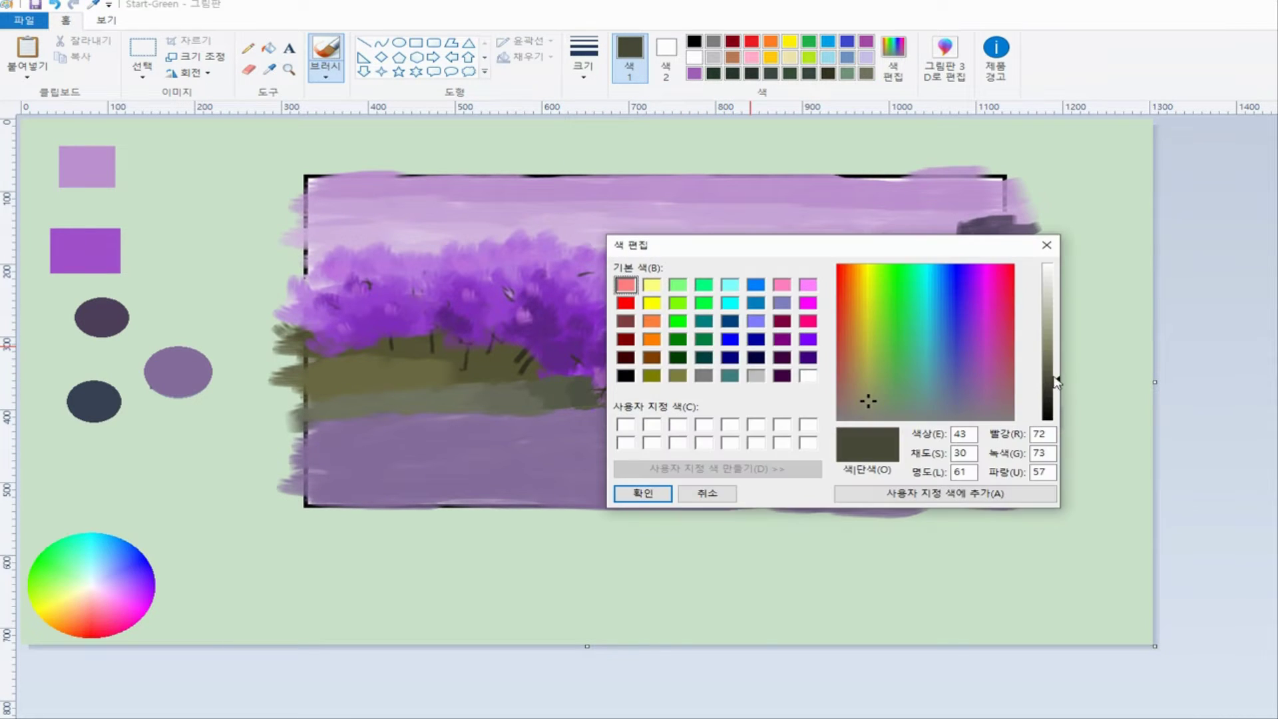
left_click_drag(1055, 381, 1055, 370)
key("Return")
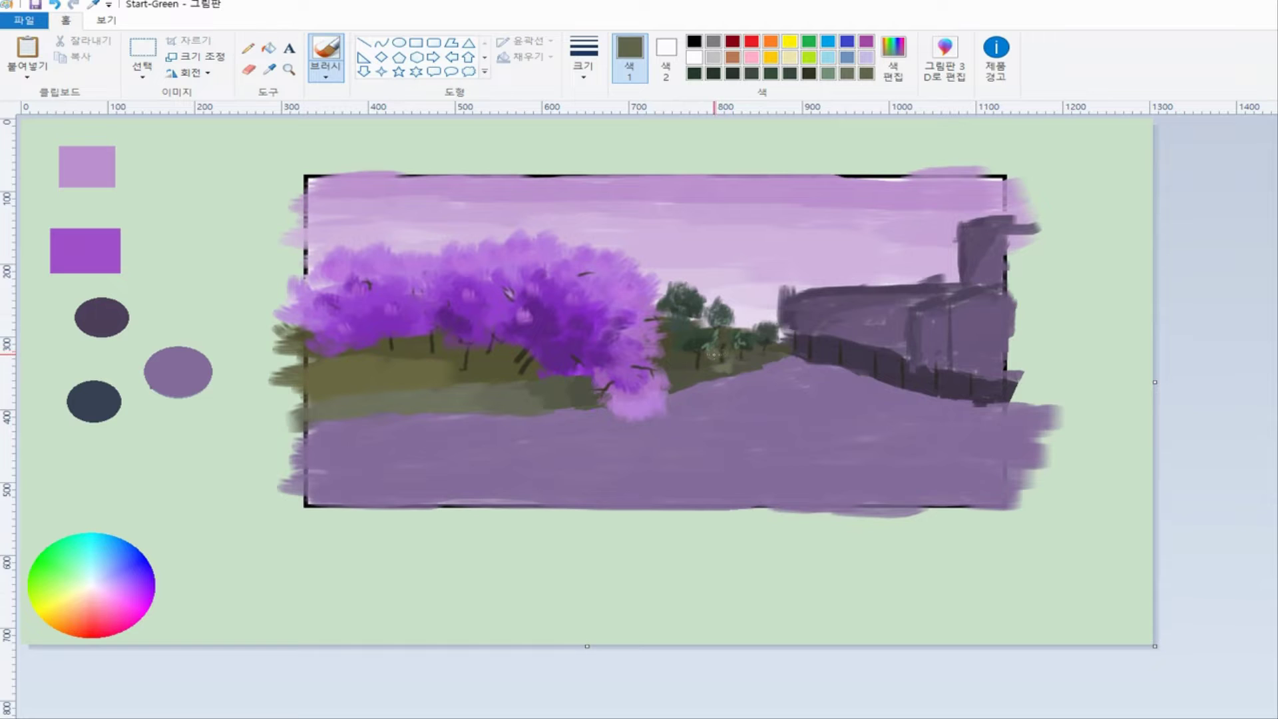
- Sample the dark trunk colour, set the thinnest brush size and paint a vertical lamp post on the olive hill
key("alt+4")
left_click(523, 363)
left_click(590, 72)
left_click(614, 103)
key("alt+h")
key("d")
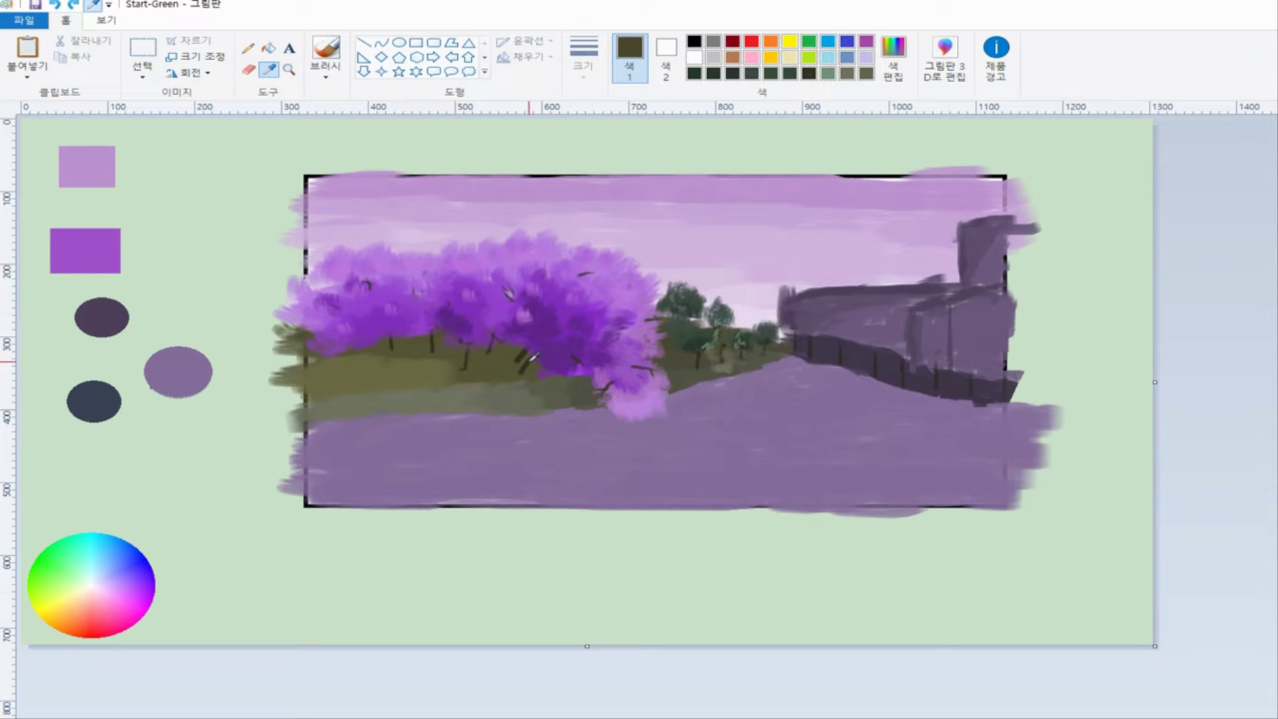
left_click(529, 363)
left_click_drag(371, 399, 368, 345)
key("ctrl+z")
left_click_drag(371, 393, 371, 343)
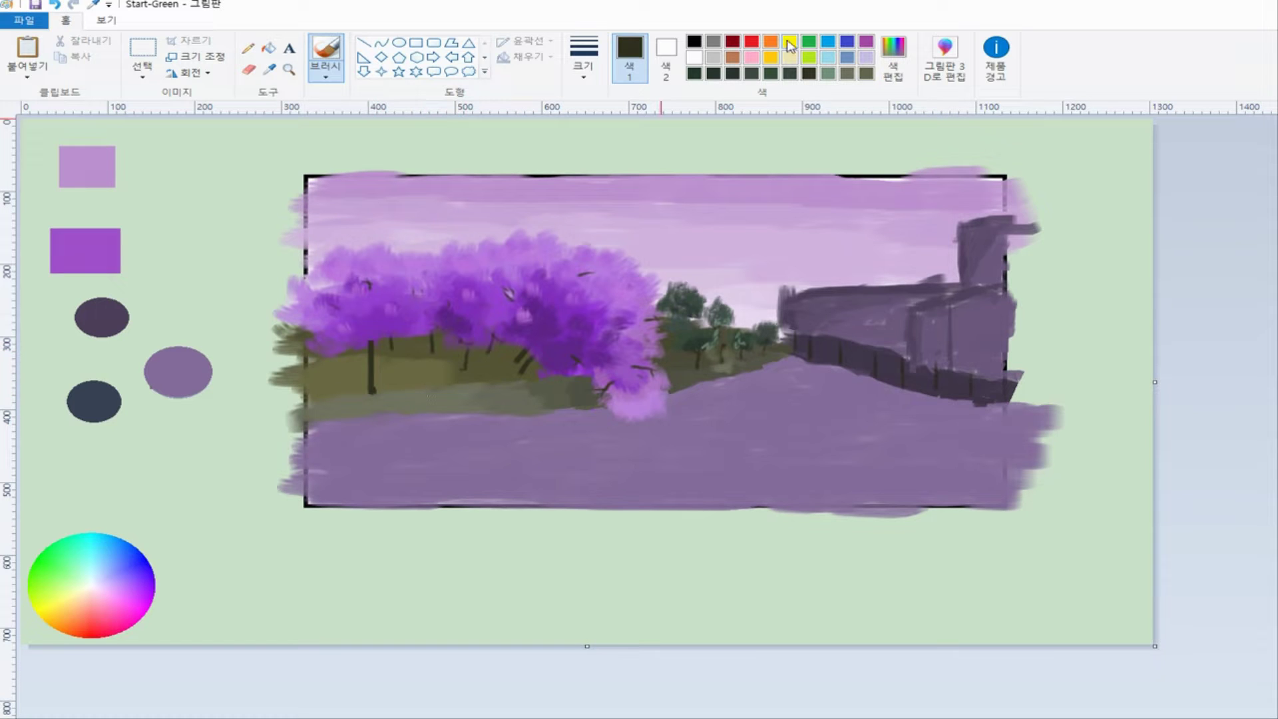
- Try a lamp head in yellow RGB 227, 206, 15 at the top of the lamp post
double_click(789, 45)
left_click(1048, 351)
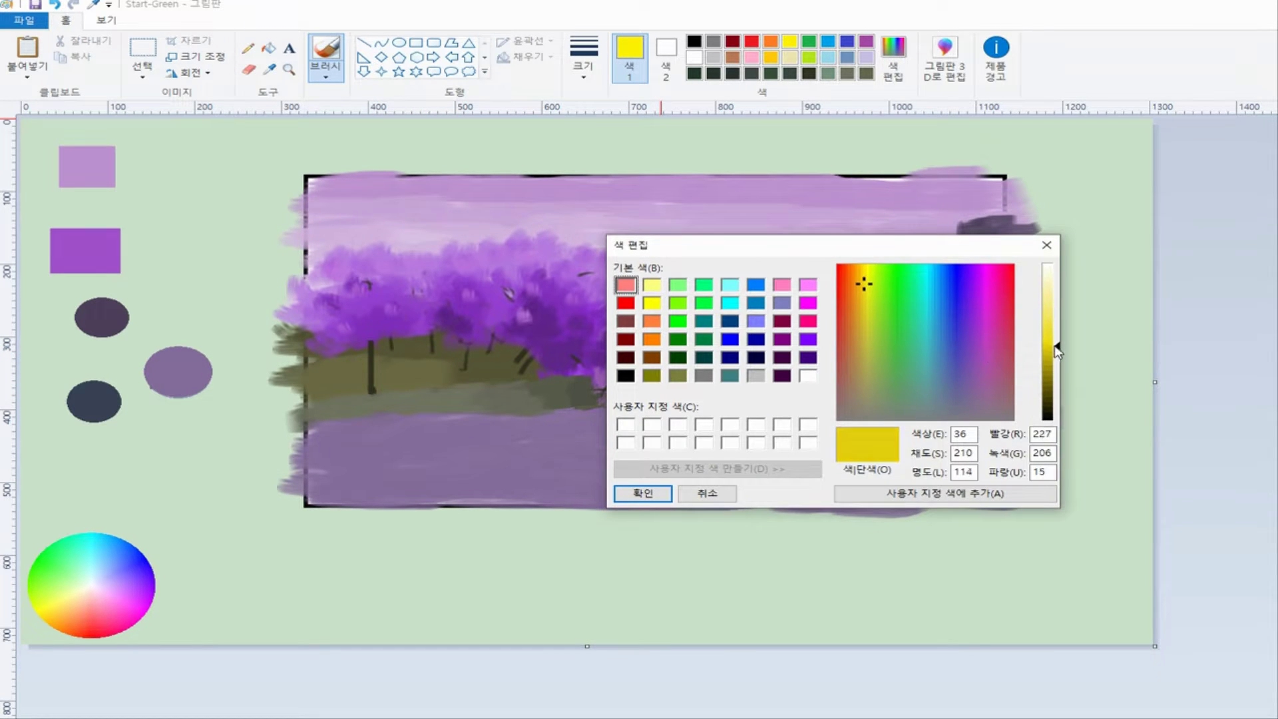
left_click(643, 493)
left_click_drag(366, 337, 364, 336)
key("ctrl+z")
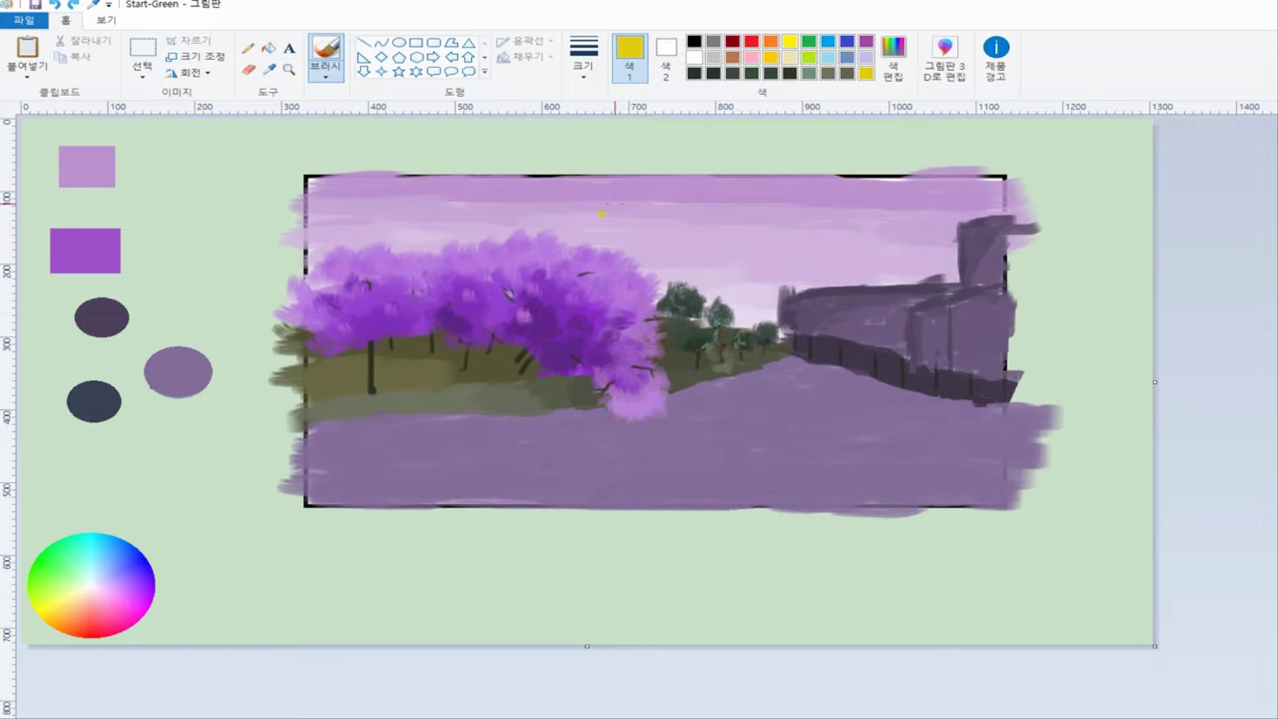
- Choose bright yellow RGB 255, 242, 0 with a thicker brush and paint a round lamp head on the post
left_click(788, 44)
left_click(894, 57)
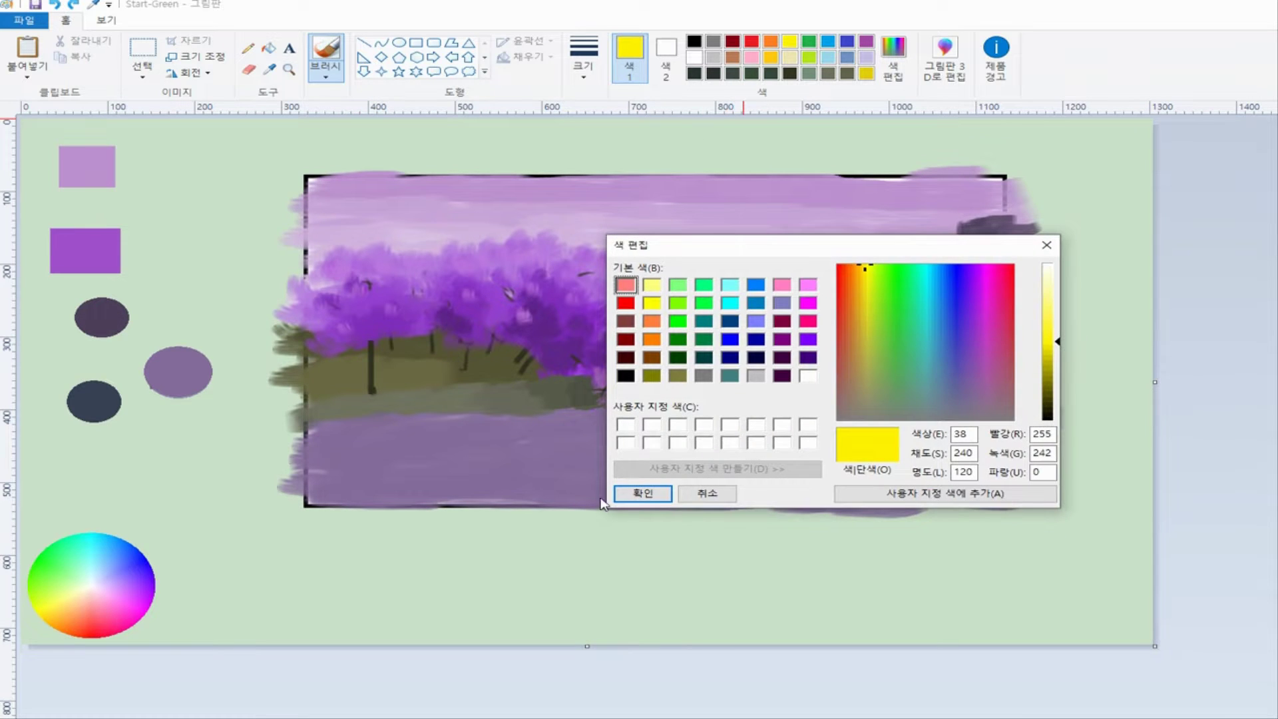
left_click(643, 494)
left_click(588, 70)
left_click(619, 129)
left_click(588, 70)
left_click(619, 130)
left_click_drag(372, 336, 371, 337)
key("ctrl+z")
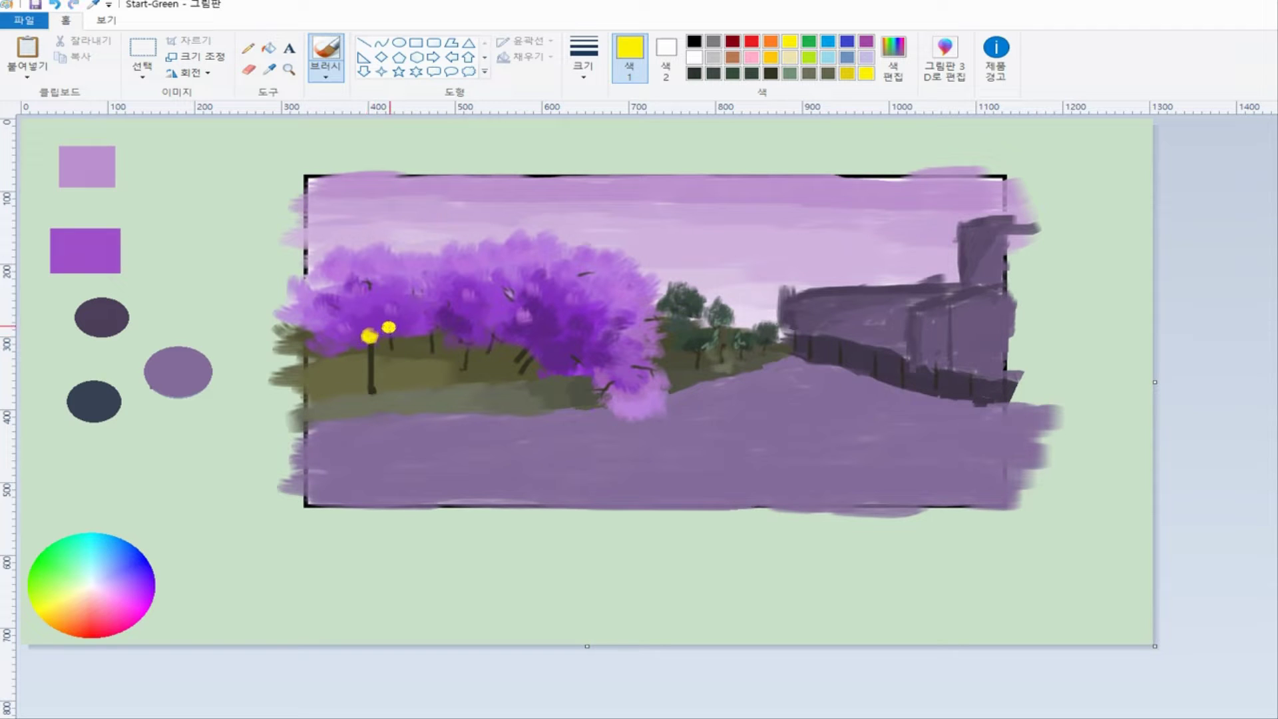
key("ctrl+z")
left_click(475, 308)
- Dull the yellow, thin the brush and dab small lamps among the distant trees and along the building's base
left_click(893, 60)
left_click_drag(867, 370, 866, 322)
left_click(644, 492)
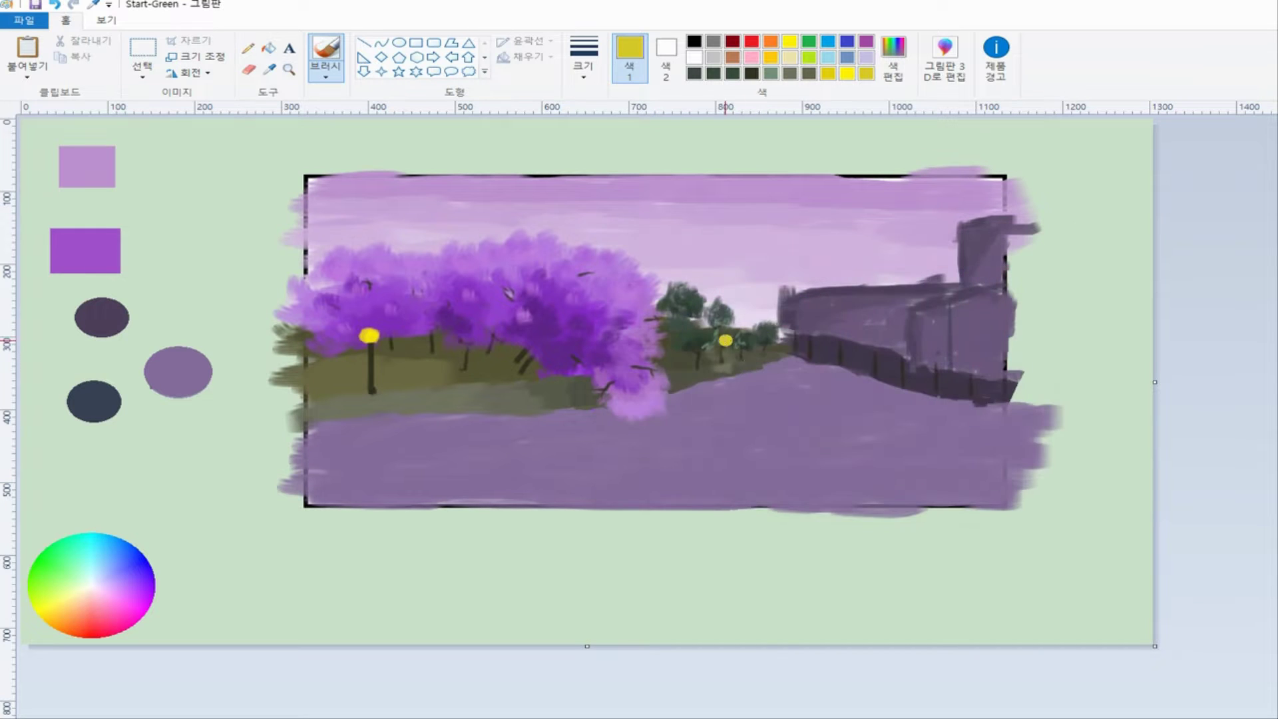
left_click(590, 66)
left_click(599, 100)
- Sample a dark green from the distant trees, make it more saturated and dab small treetops along the building's base
key("alt+4")
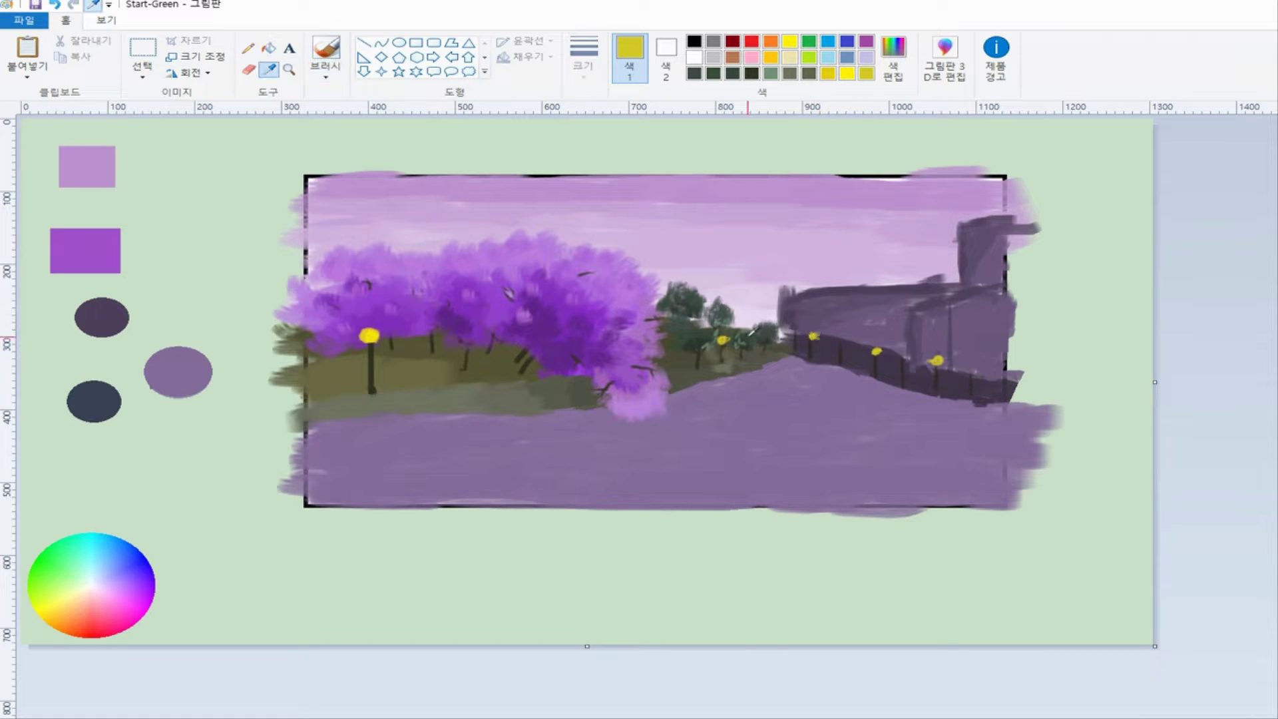
left_click(768, 333)
left_click(894, 60)
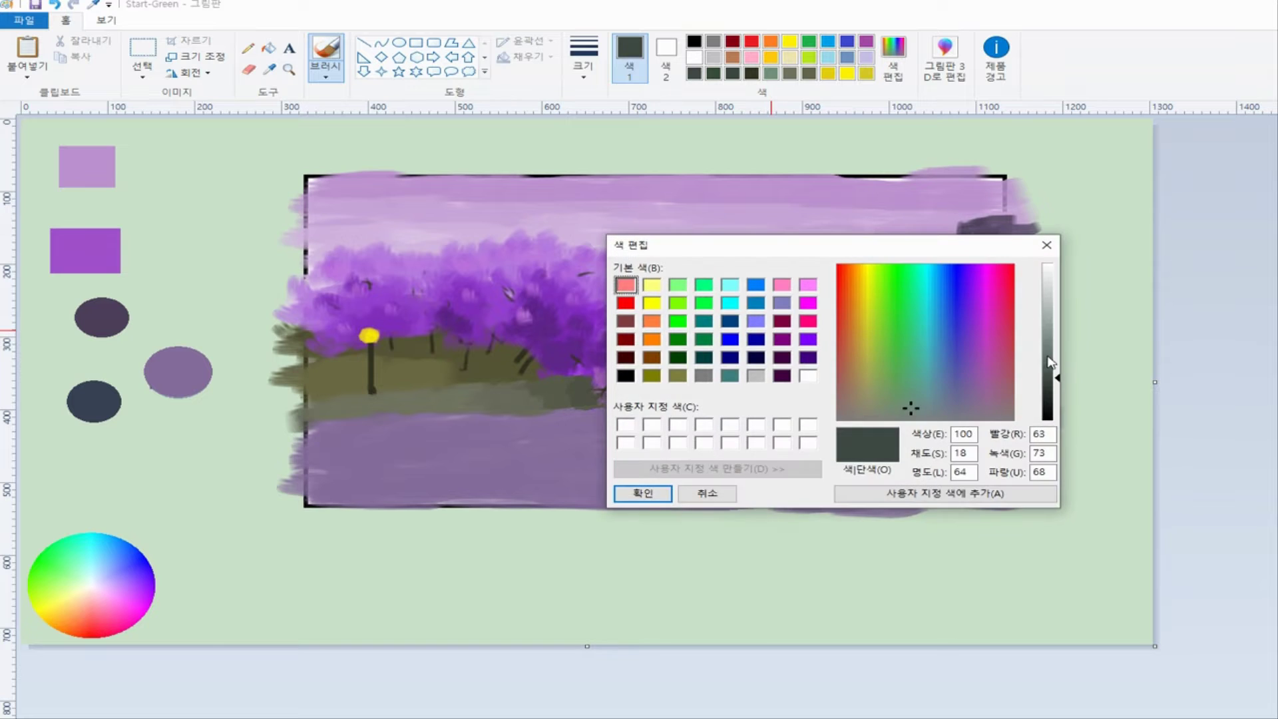
left_click(643, 493)
left_click(583, 60)
left_click(893, 60)
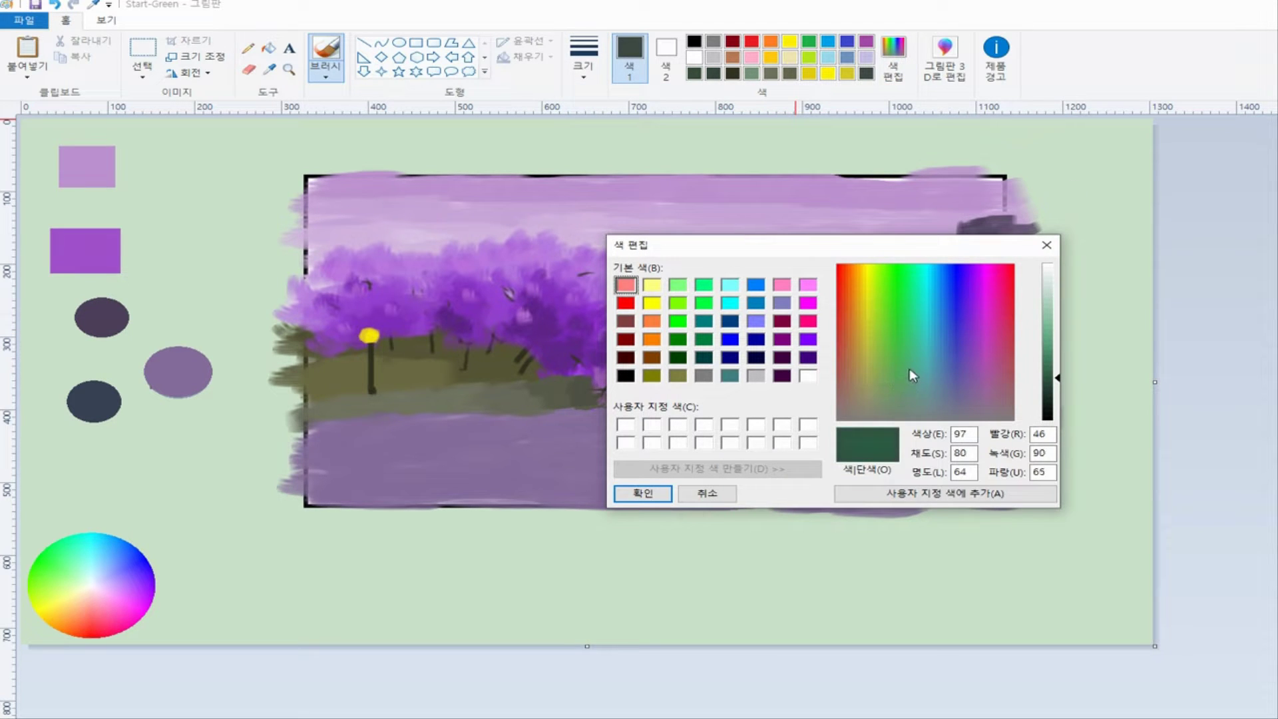
key("Return")
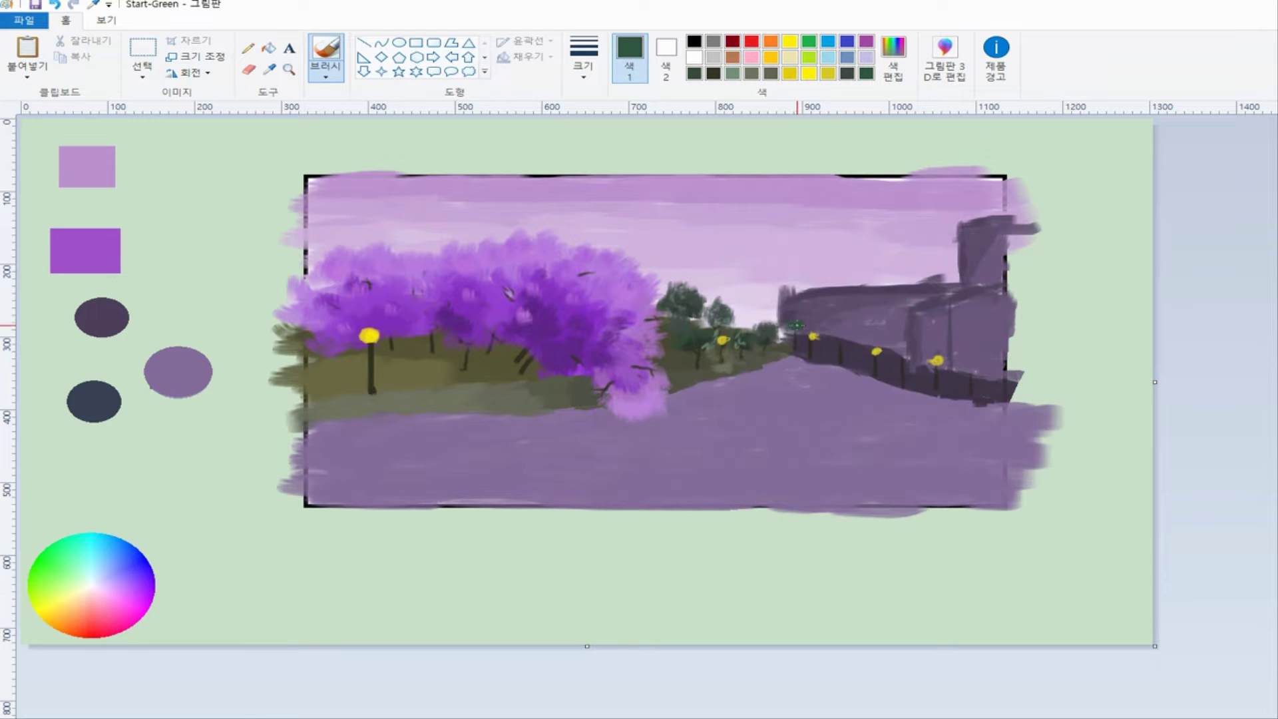
left_click(893, 59)
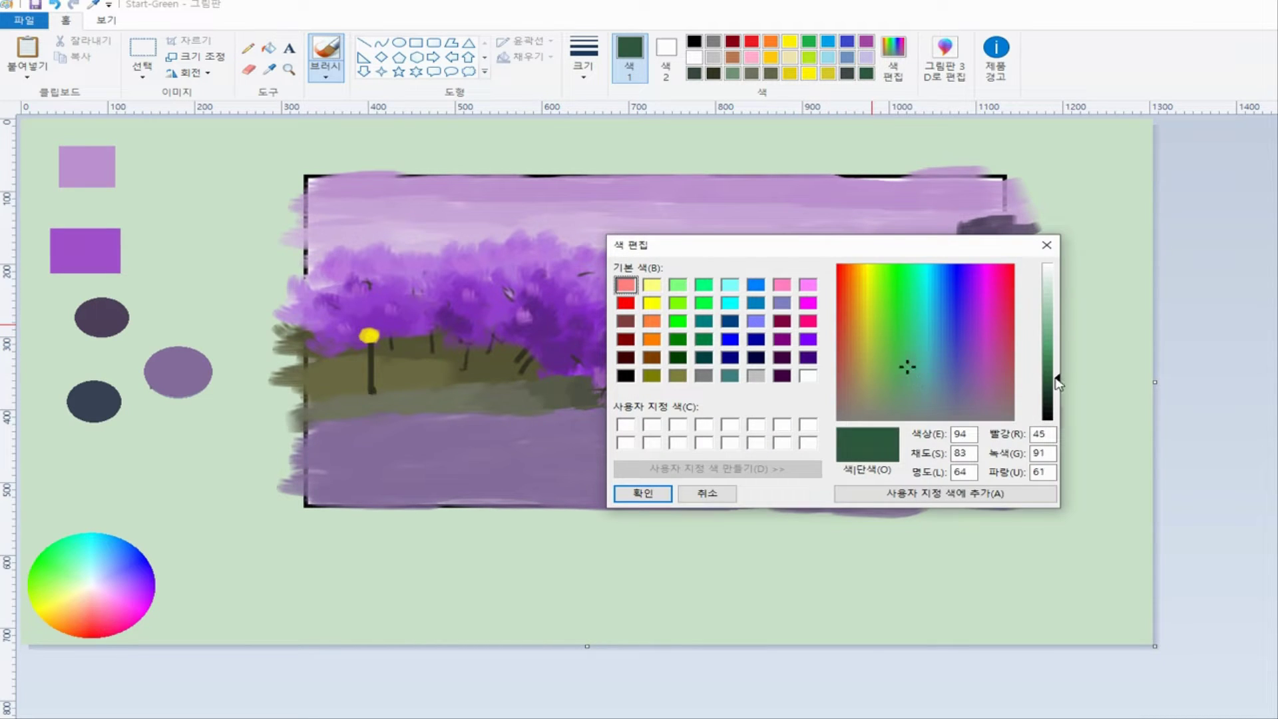
left_click(642, 493)
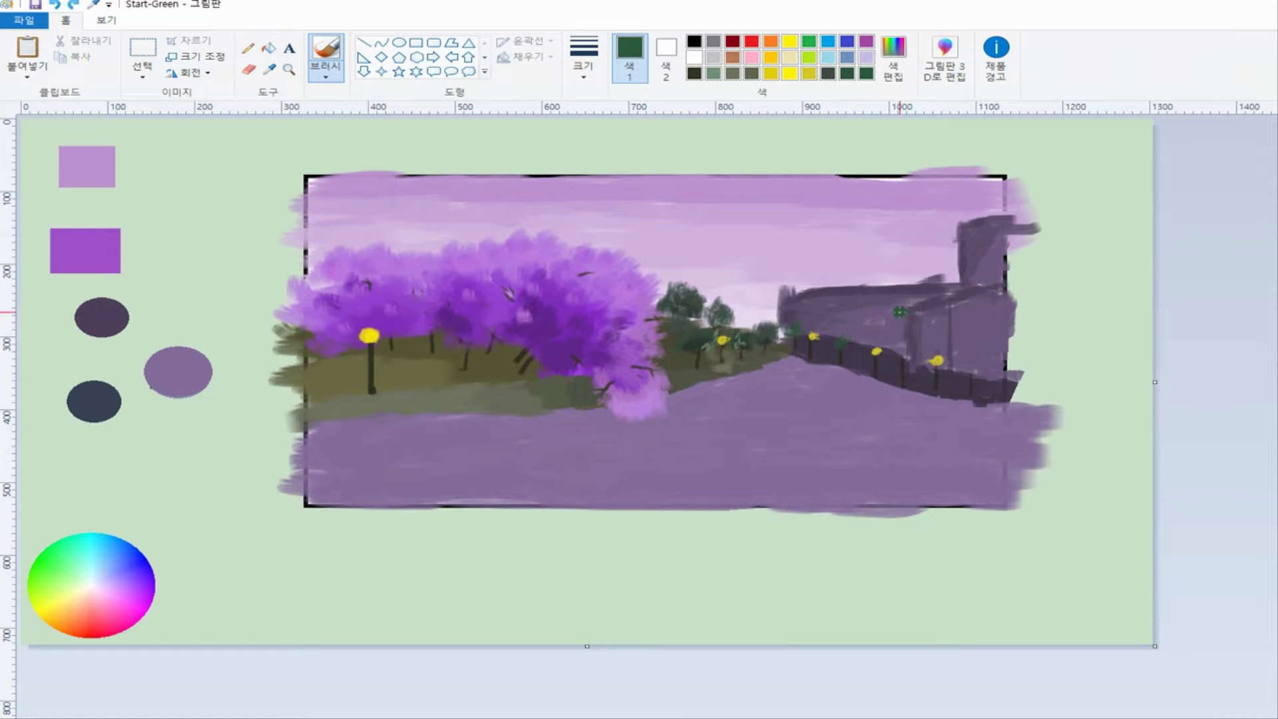
- Mute the green to RGB 52, 84, 63 and dab foliage on the small tree between the first two building lamps
left_click(893, 59)
left_click_drag(909, 378, 906, 384)
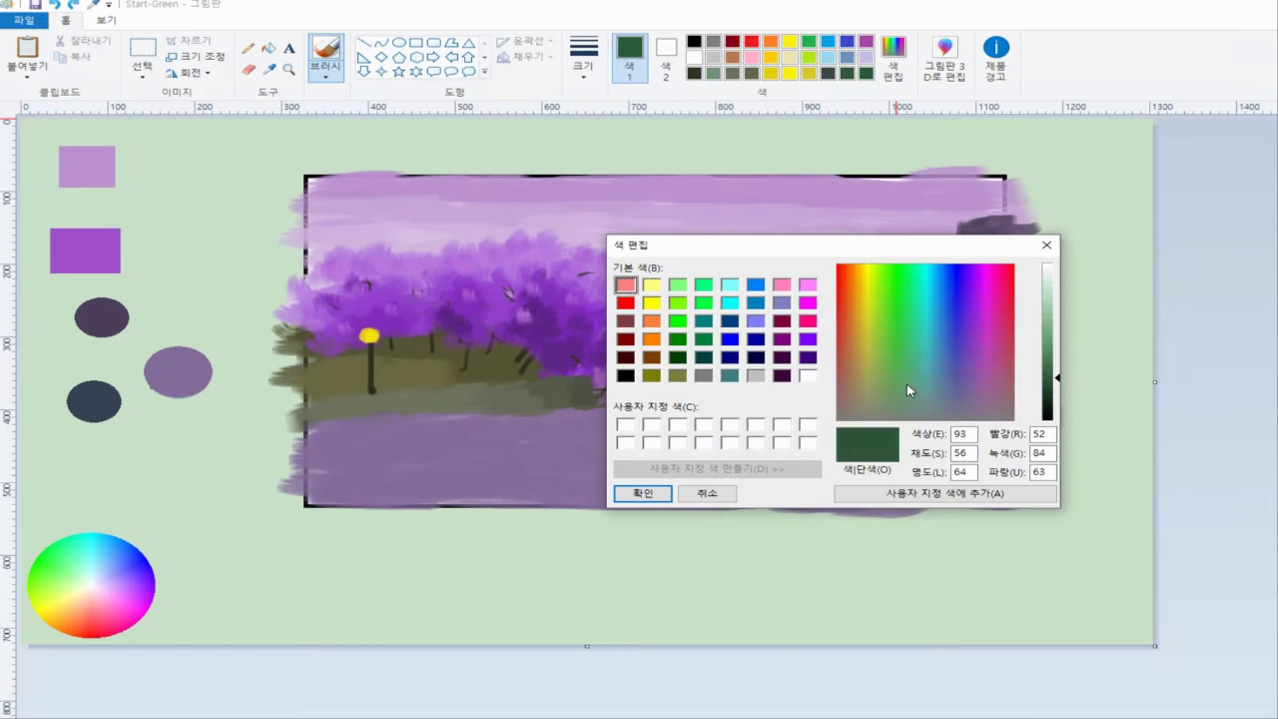
left_click(628, 496)
left_click_drag(834, 344, 843, 343)
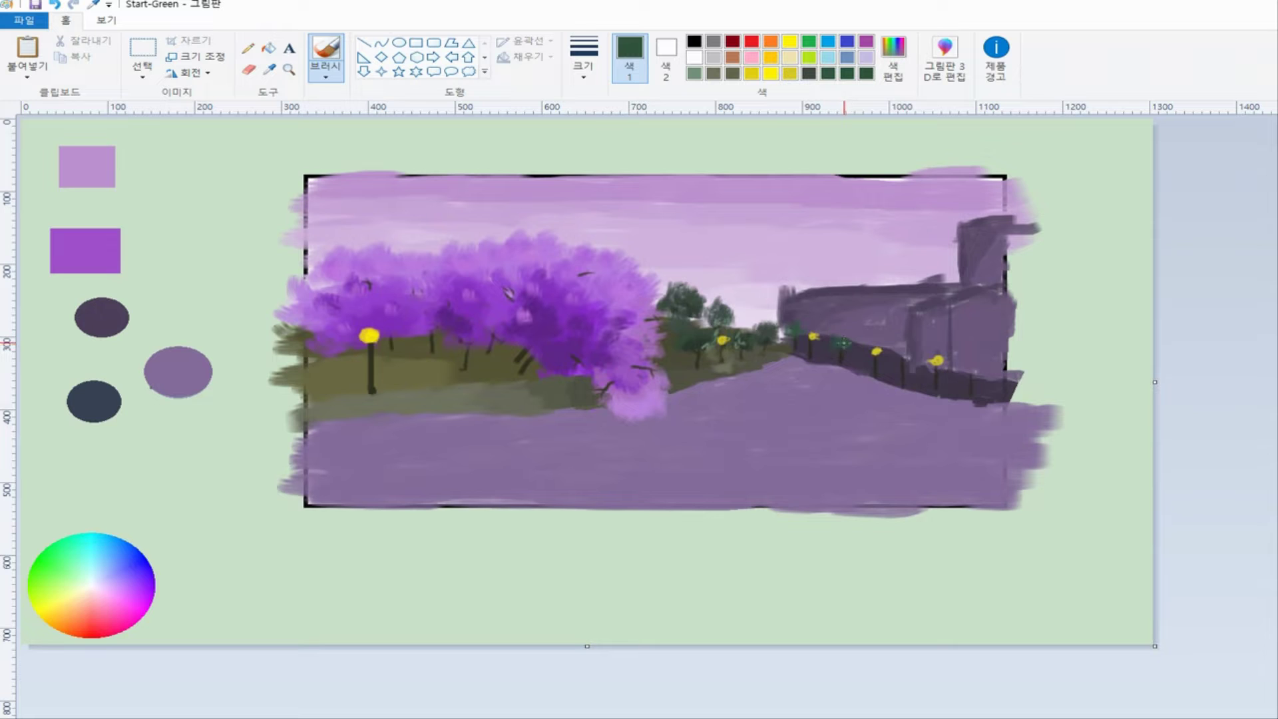
- Darken the green and start the crowns of the two nearest trees in front of the building
left_click(893, 61)
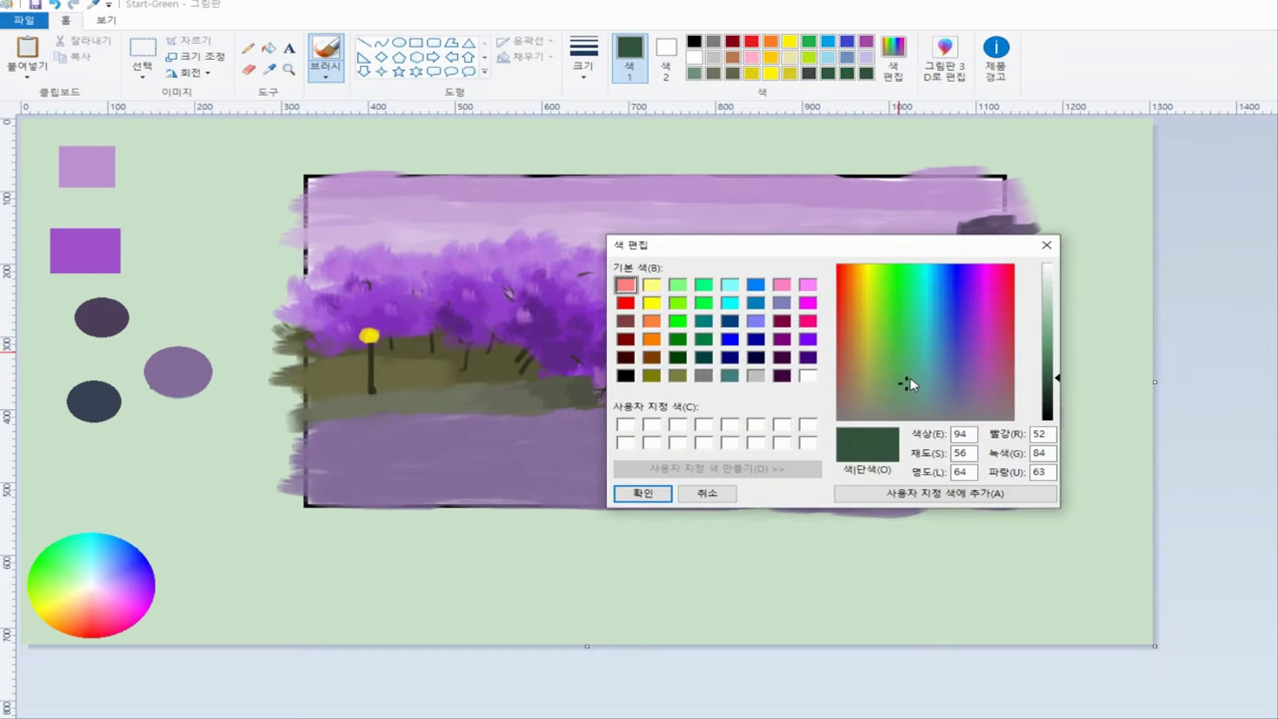
left_click(1050, 389)
left_click(642, 494)
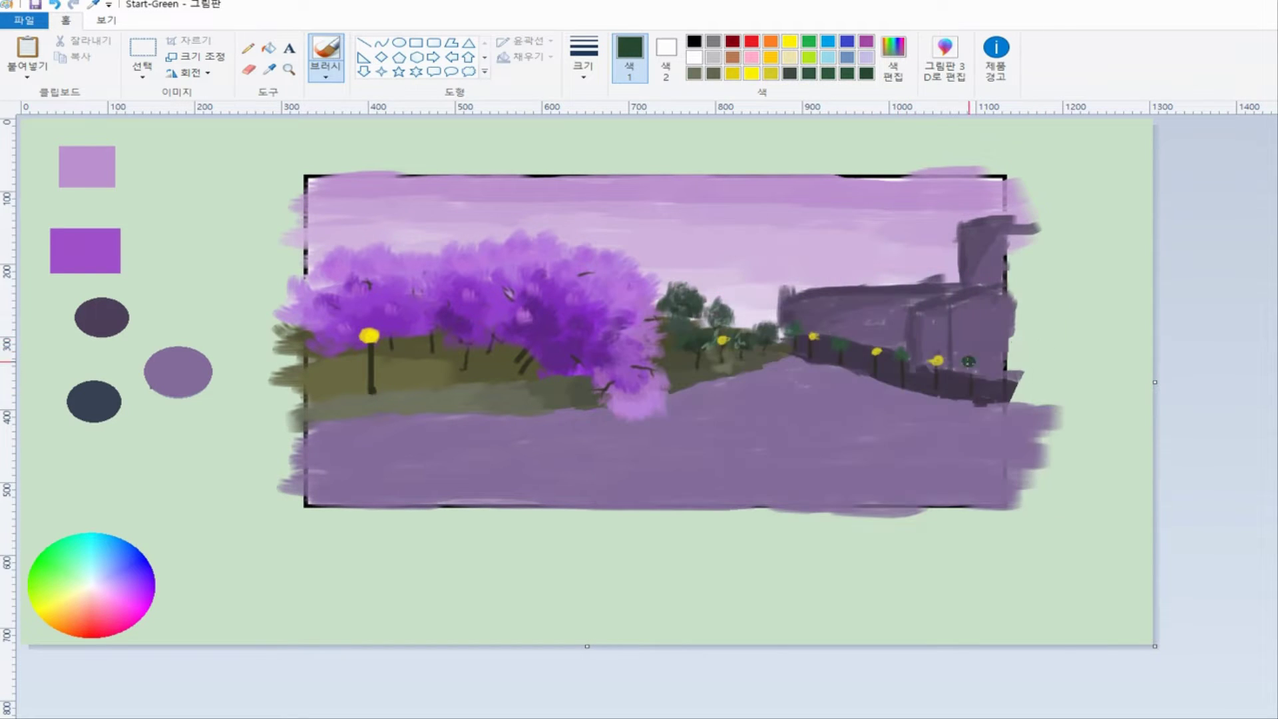
left_click_drag(976, 360, 971, 378)
- Shift the green to a warmer, lighter tone and build up the crowns of the two nearest trees
left_click(893, 61)
left_click_drag(905, 374, 894, 370)
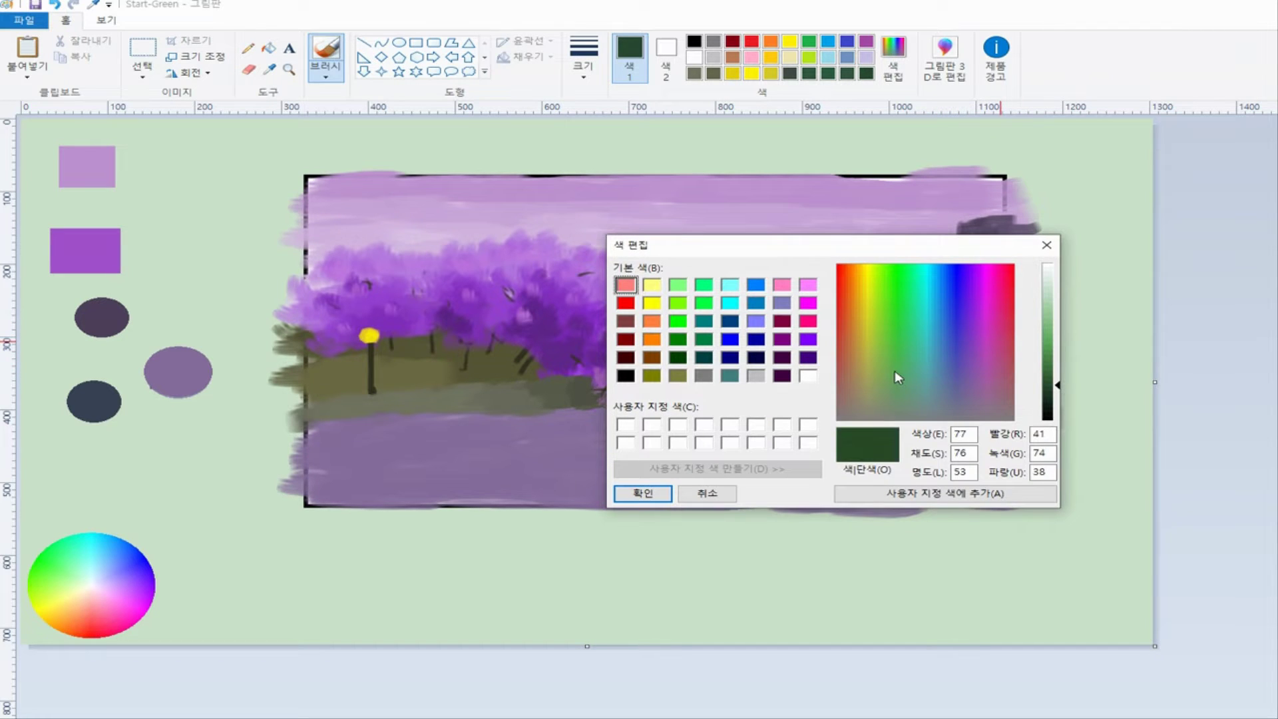
left_click_drag(1065, 391, 1063, 371)
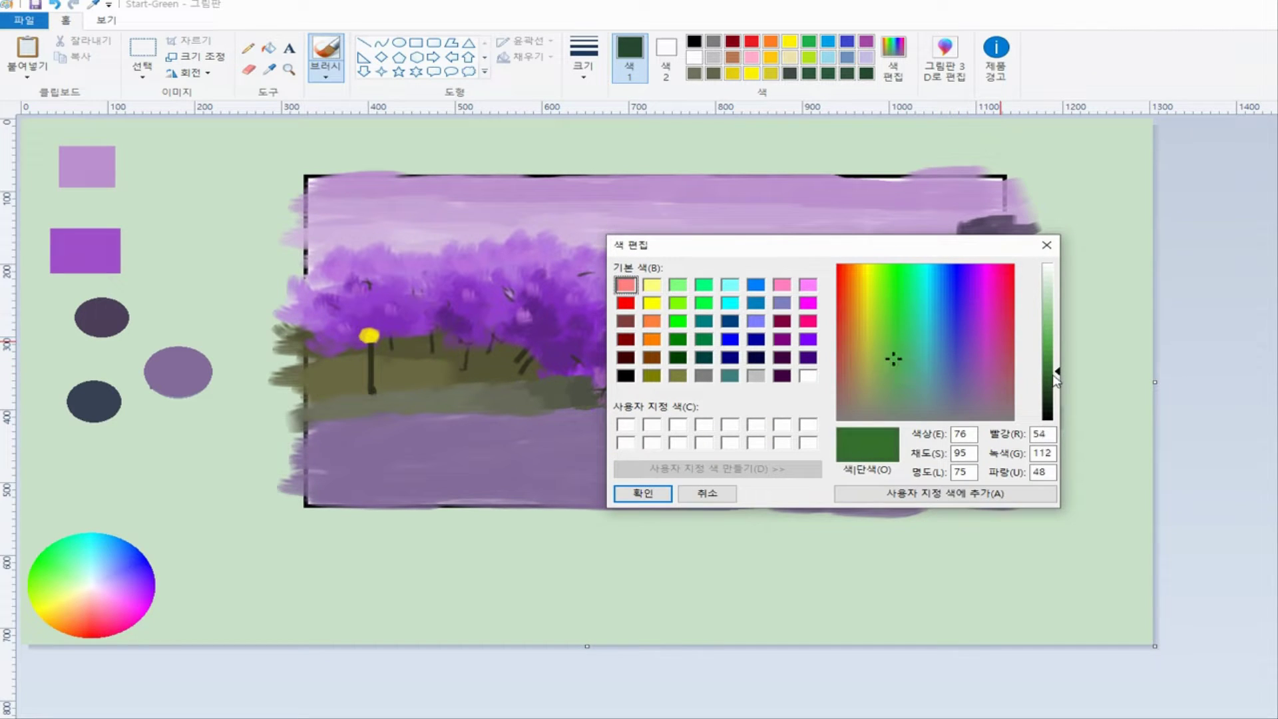
left_click(1055, 380)
left_click(643, 493)
left_click_drag(959, 364, 977, 363)
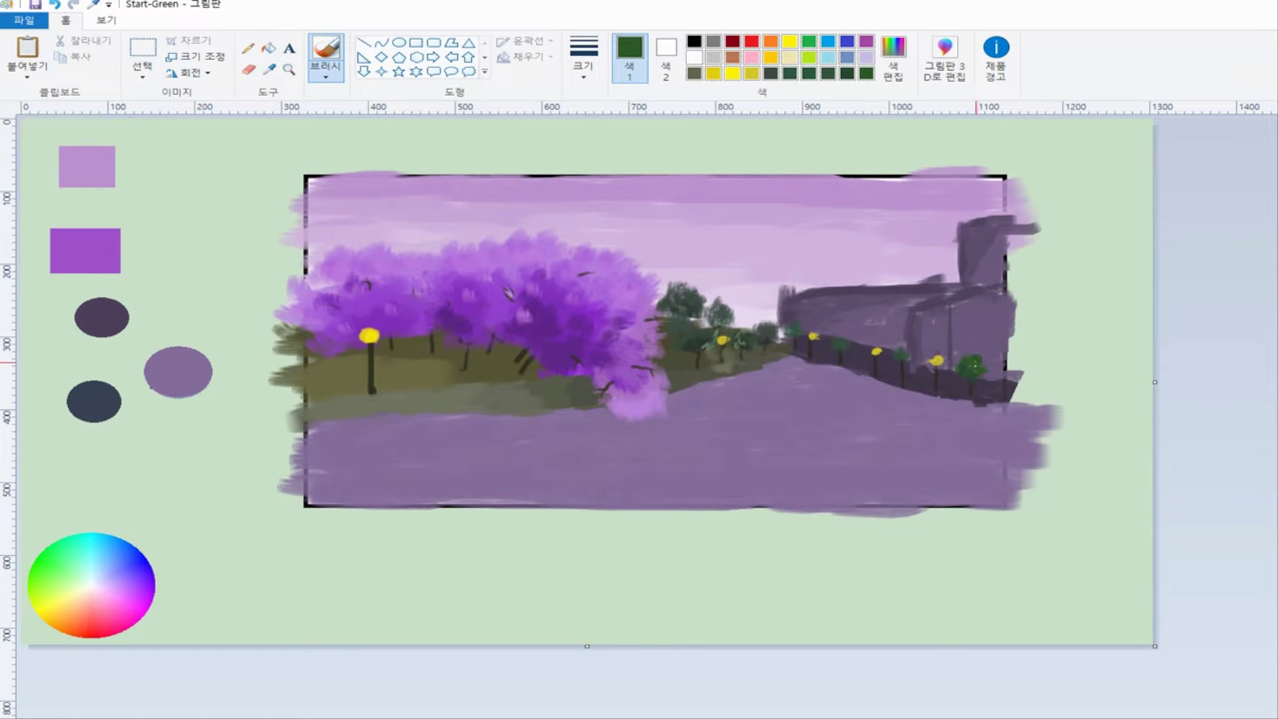
left_click_drag(898, 356, 906, 349)
- Lighten the green another shade and widen the crown of the nearest tree by the building
left_click(893, 59)
left_click(893, 357)
left_click_drag(1061, 379, 1061, 371)
left_click(643, 494)
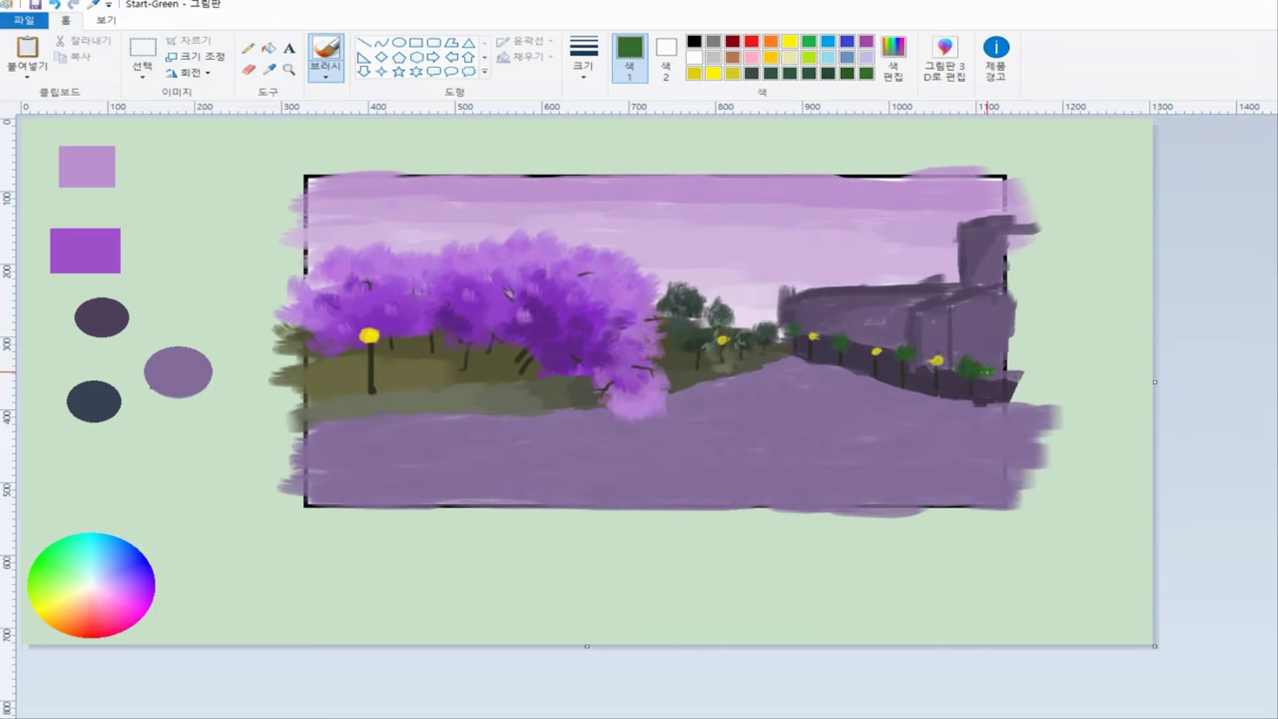
left_click_drag(963, 363, 971, 370)
- Brighten the green to RGB 70, 137, 61 and paint leaf highlights on the row of trees before the building
left_click(893, 66)
left_click_drag(1062, 380, 1062, 359)
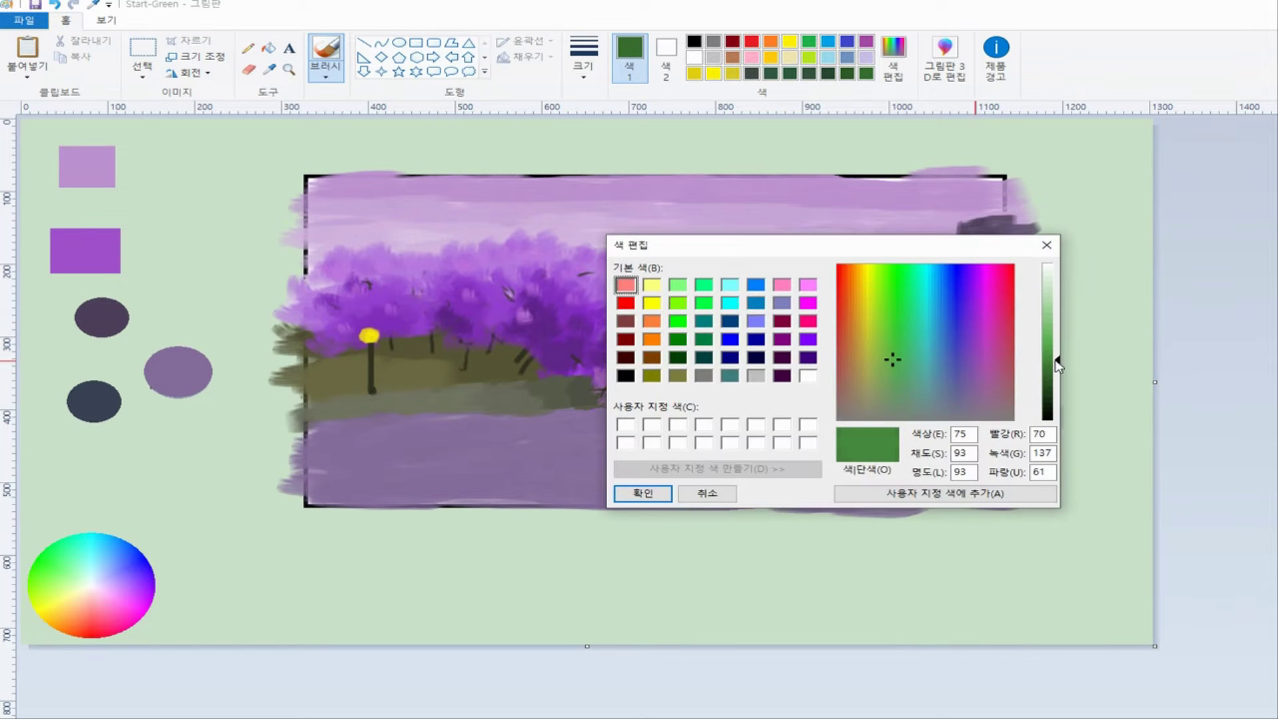
left_click(641, 493)
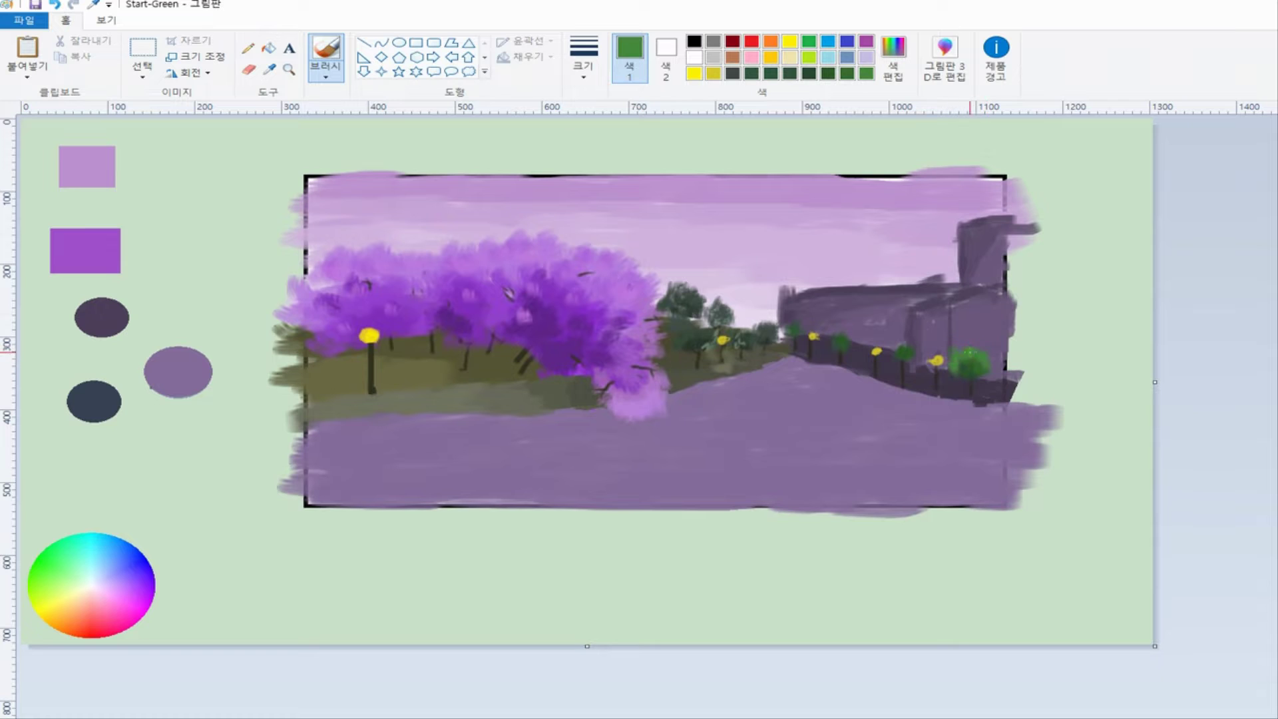
mouse_move(900, 343)
left_mouse_down()
mouse_move(850, 346)
mouse_move(865, 336)
mouse_move(842, 322)
mouse_move(825, 343)
mouse_move(862, 321)
mouse_move(857, 344)
mouse_move(794, 324)
mouse_move(838, 340)
left_mouse_up()
- Fill out the building-side tree crowns in a slightly darker green, and deepen the colour to RGB 46, 88, 39
left_click(893, 62)
left_click(1053, 367)
left_click(643, 494)
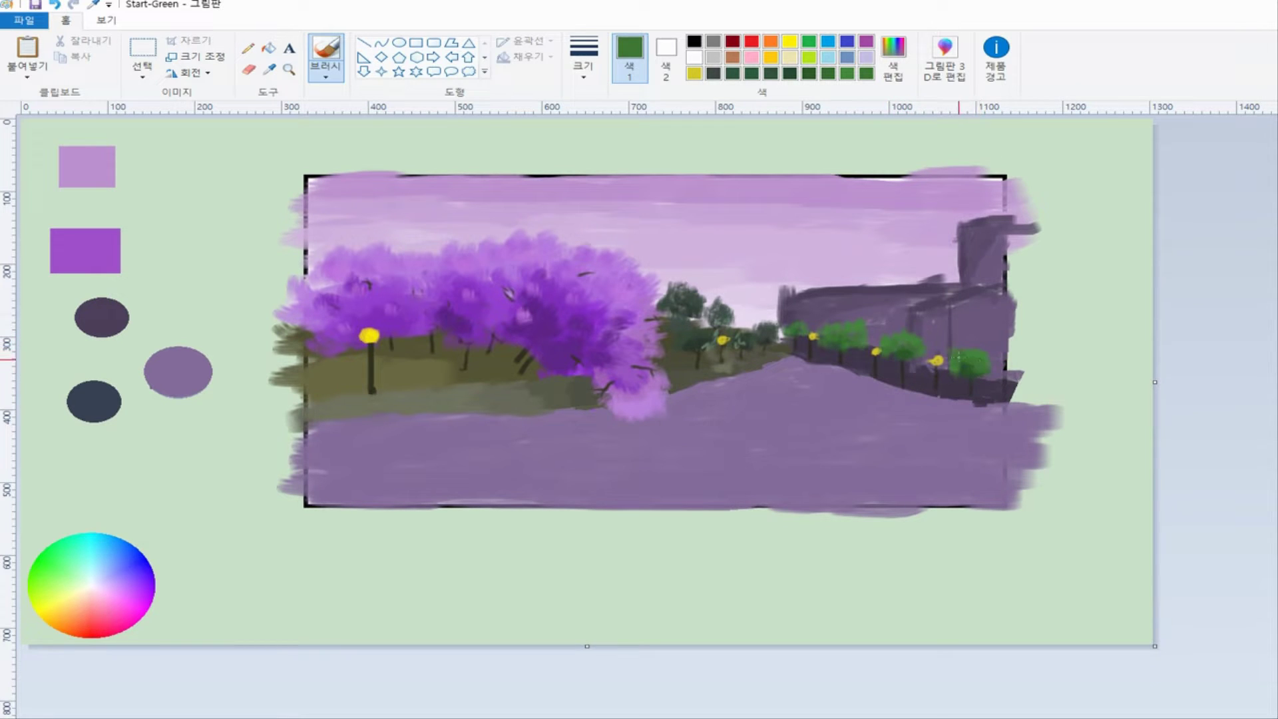
left_click(893, 61)
left_click_drag(1056, 366, 1055, 381)
left_click(652, 490)
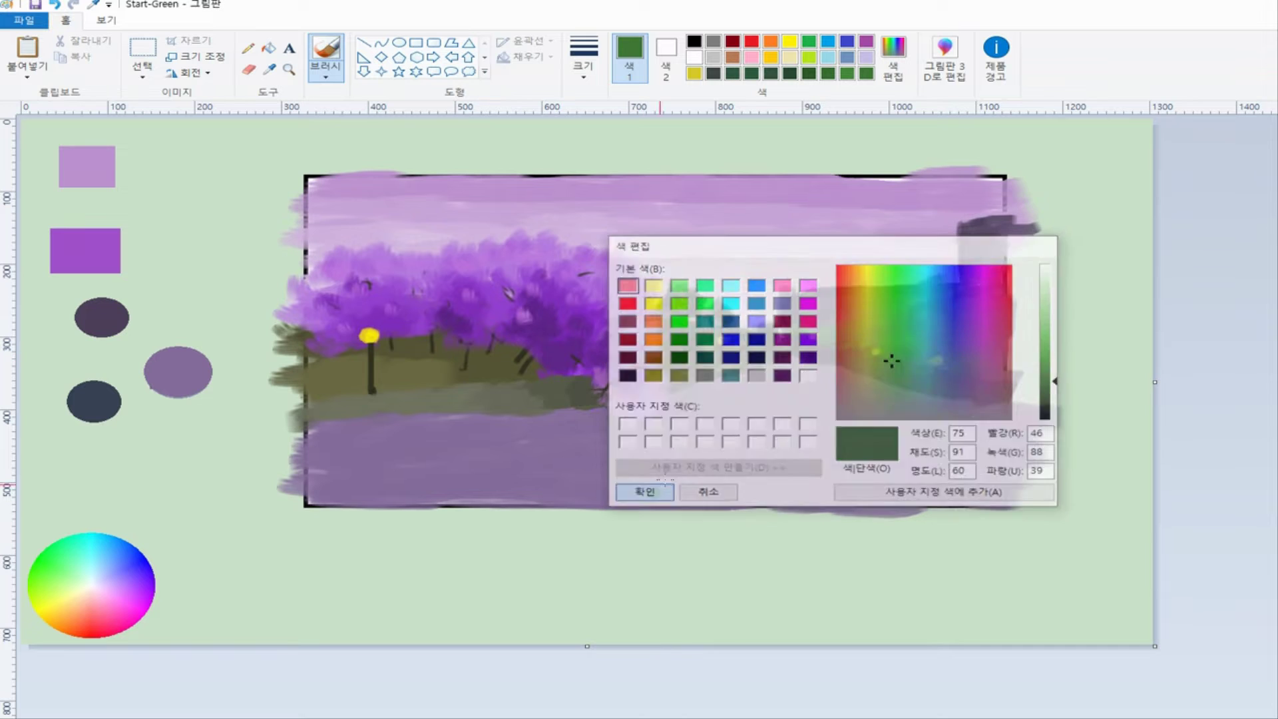
left_click(660, 486)
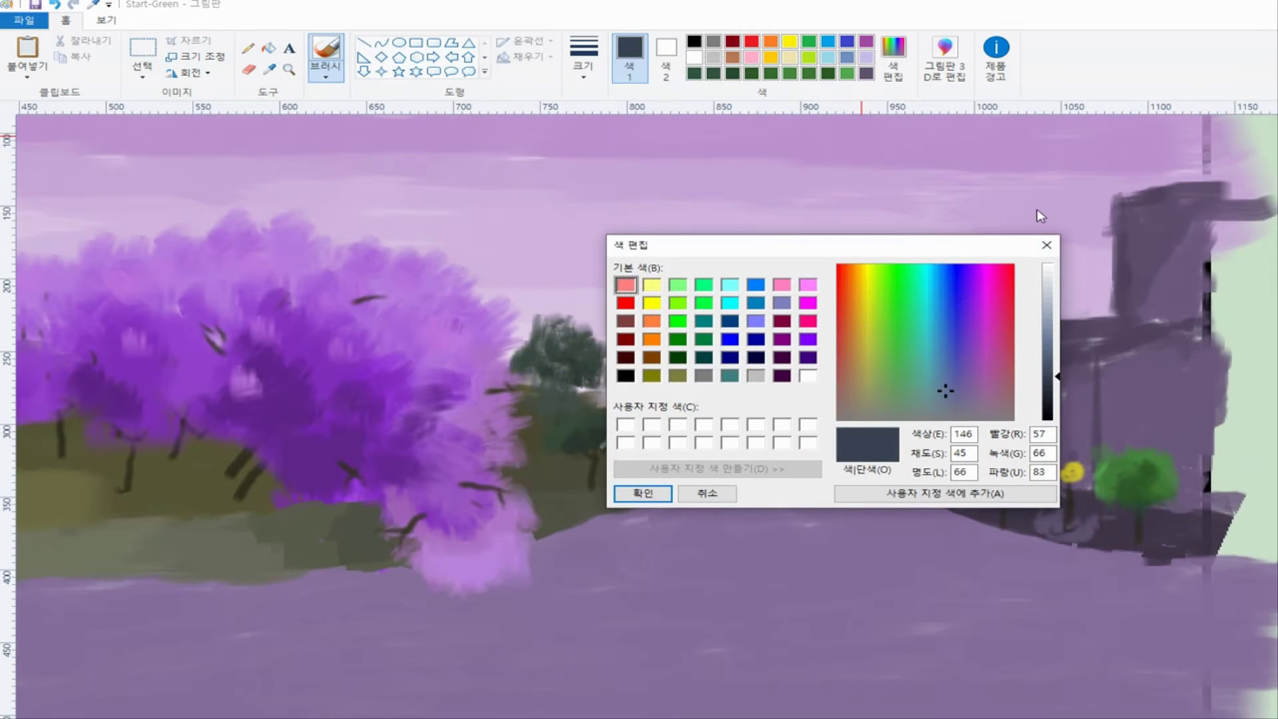
- Set the colour to dull teal RGB 51, 84, 89 and paint two rows of windows on the building and its tower
left_click(932, 381)
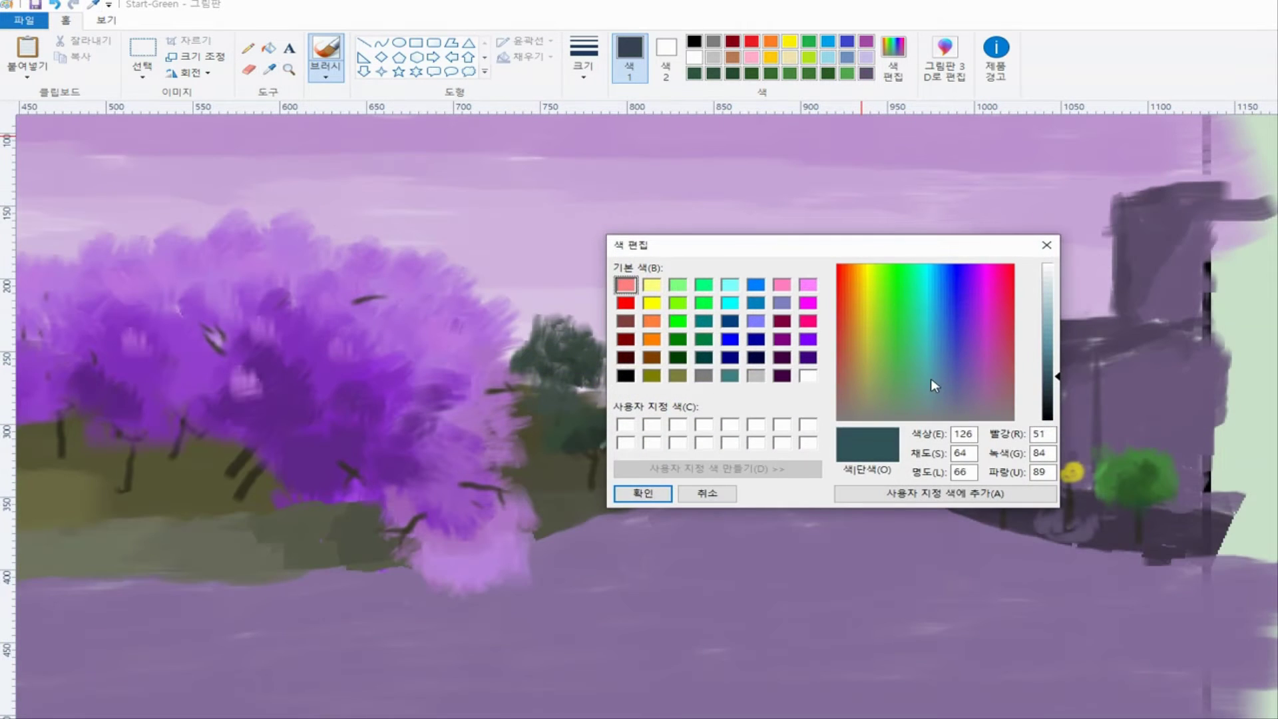
left_click(643, 492)
left_click(326, 51)
left_click_drag(813, 355, 1022, 353)
key("ctrl+z")
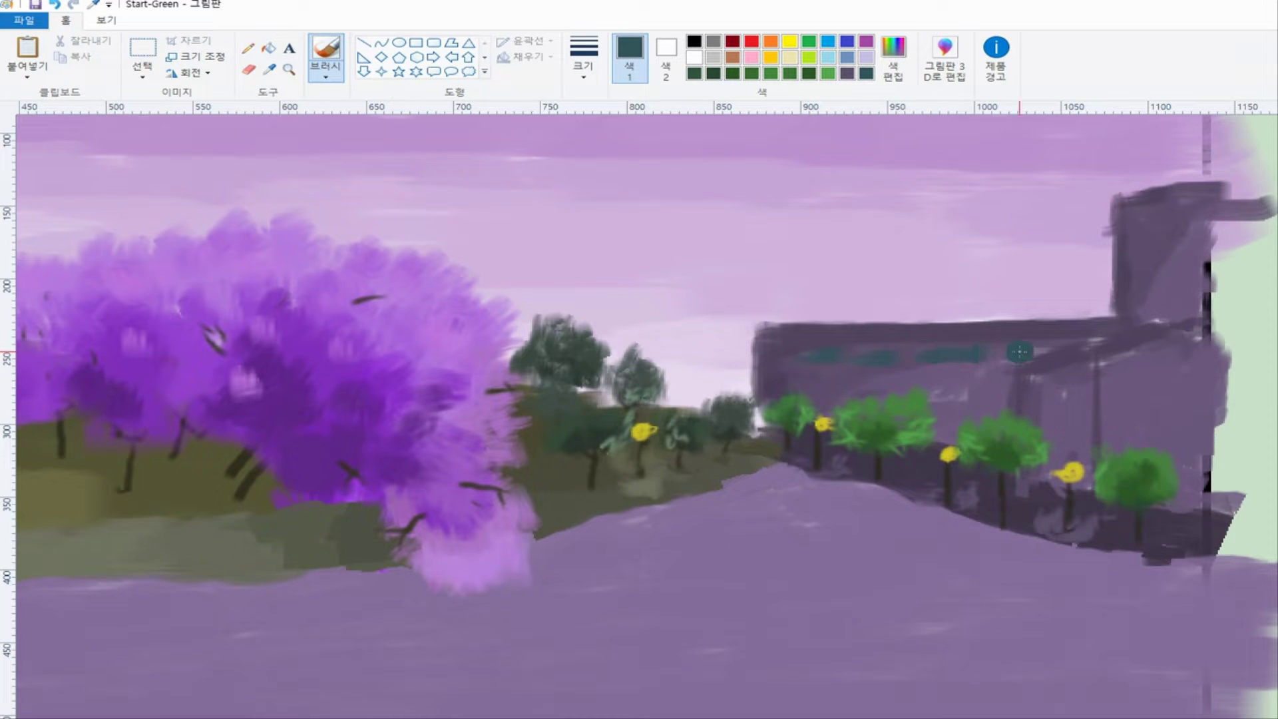
left_click_drag(827, 374, 1012, 370)
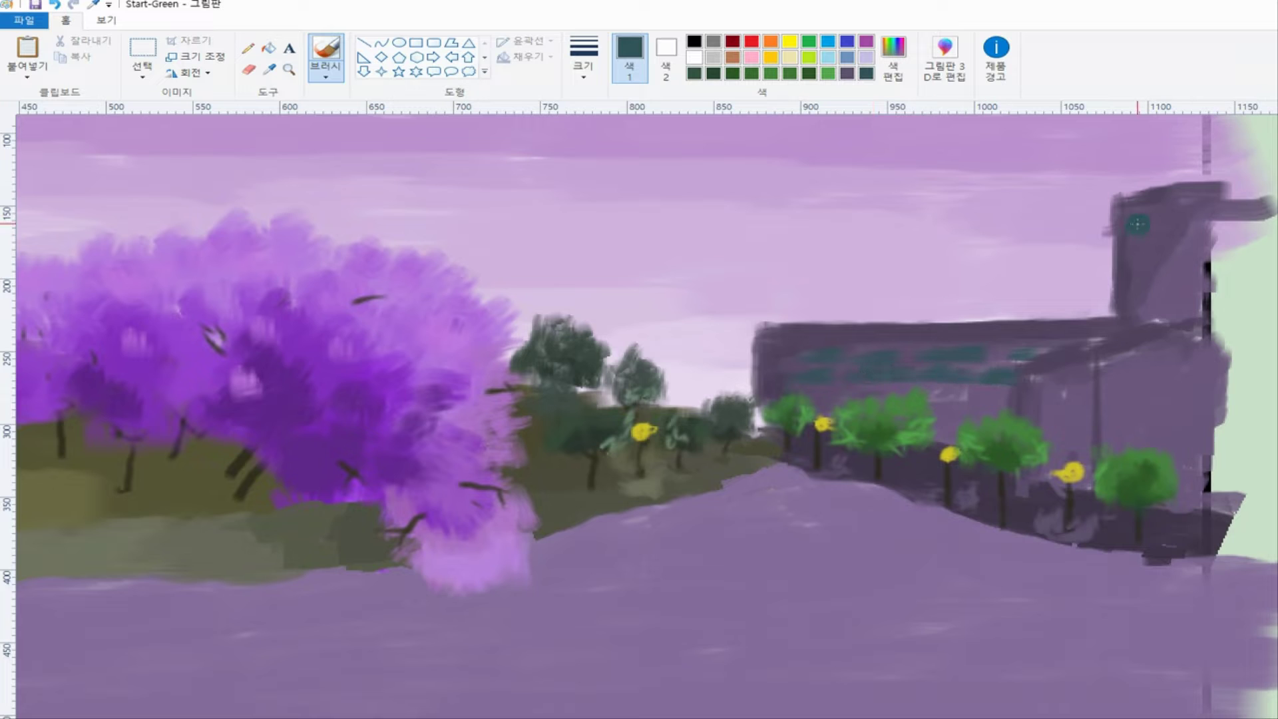
left_click(1154, 257)
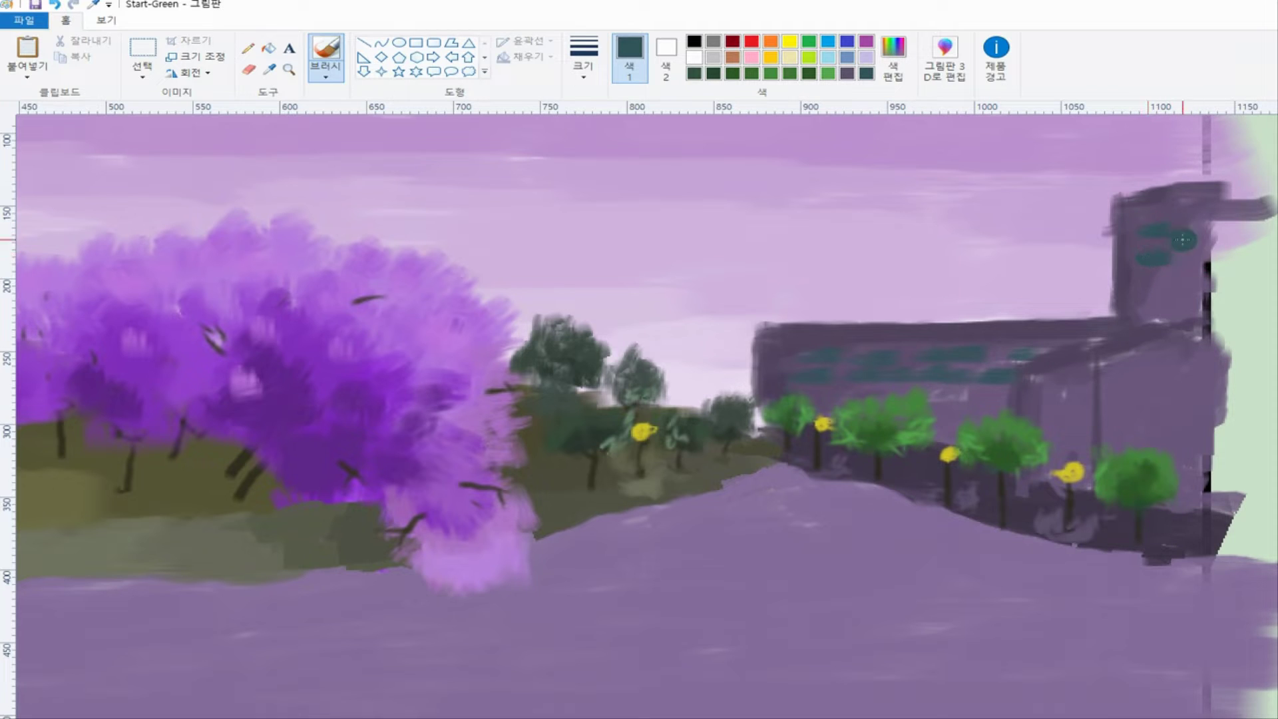
- Paint a third teal window on the tower and a third row of windows on the long building, and sample the wall purple
left_click(1160, 290)
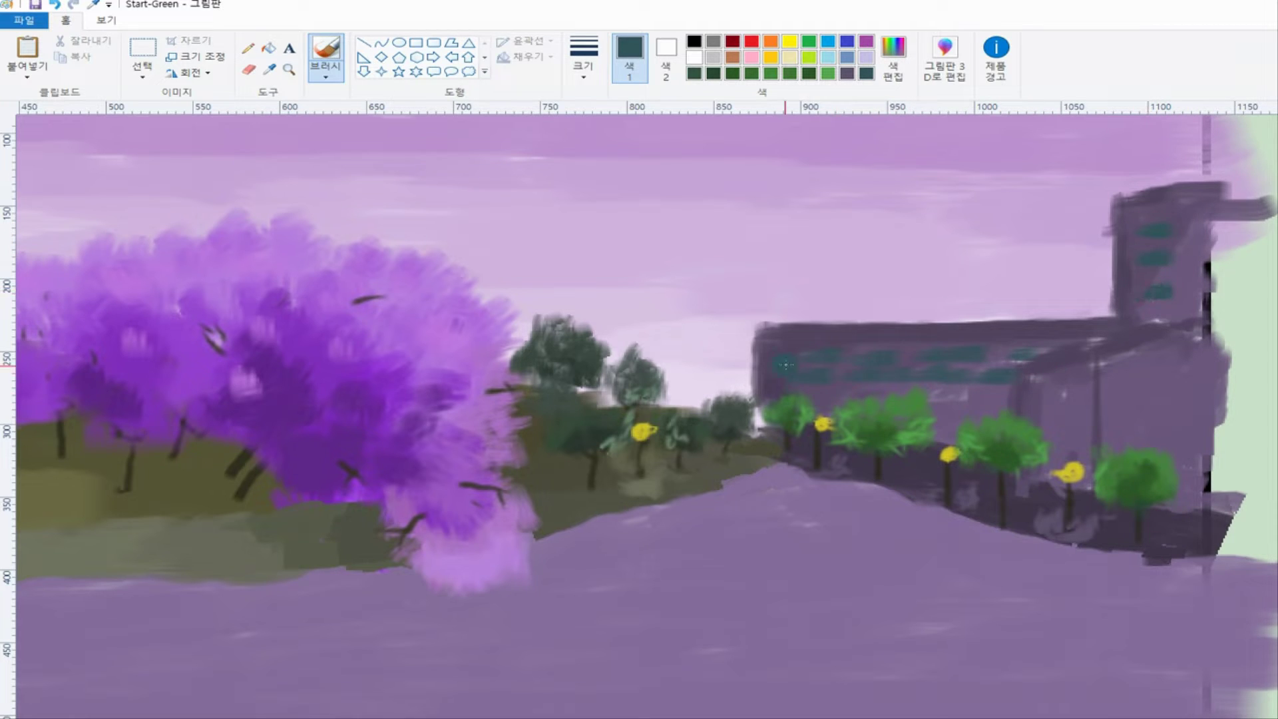
left_click_drag(927, 398, 1011, 399)
key("alt+4")
left_click(1141, 386)
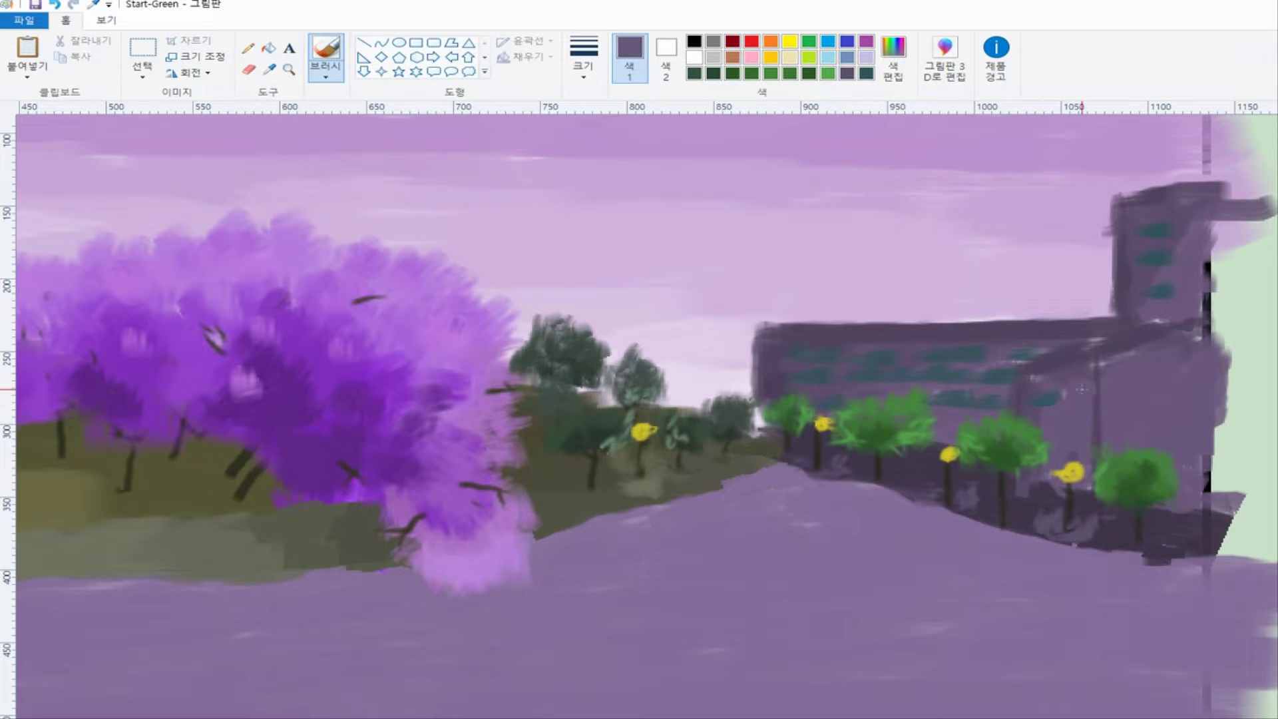
- Adjust the window teal and paint an upper row of windows across both faces of the side wing
left_click(895, 62)
left_click(929, 390)
left_click(643, 494)
mouse_move(1030, 398)
left_mouse_down()
mouse_move(1081, 391)
mouse_move(1048, 390)
left_mouse_up()
key("alt+4")
left_click(961, 348)
scroll(1048, 373, "down", 1)
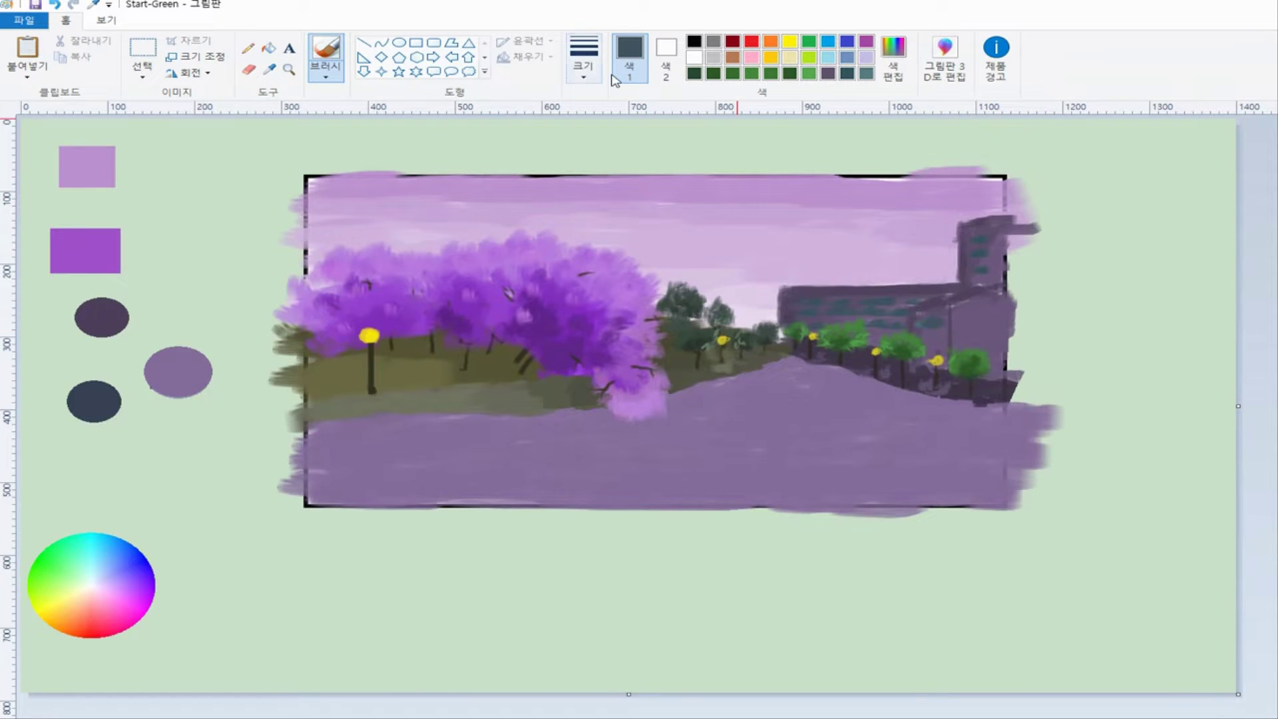
left_click(290, 71)
left_click(720, 296)
left_click_drag(953, 320, 972, 317)
key("ctrl+z")
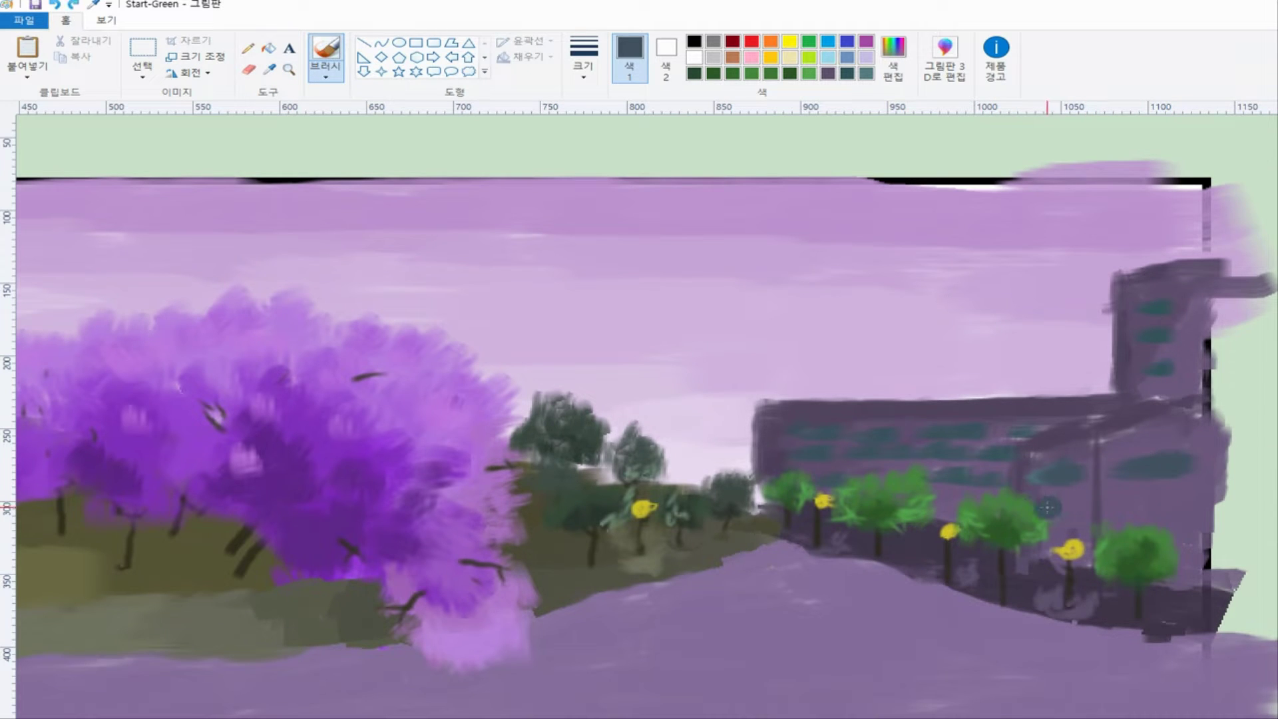
- Add a second row of windows to the side wing and widen the tower windows
left_click_drag(1124, 507, 1184, 505)
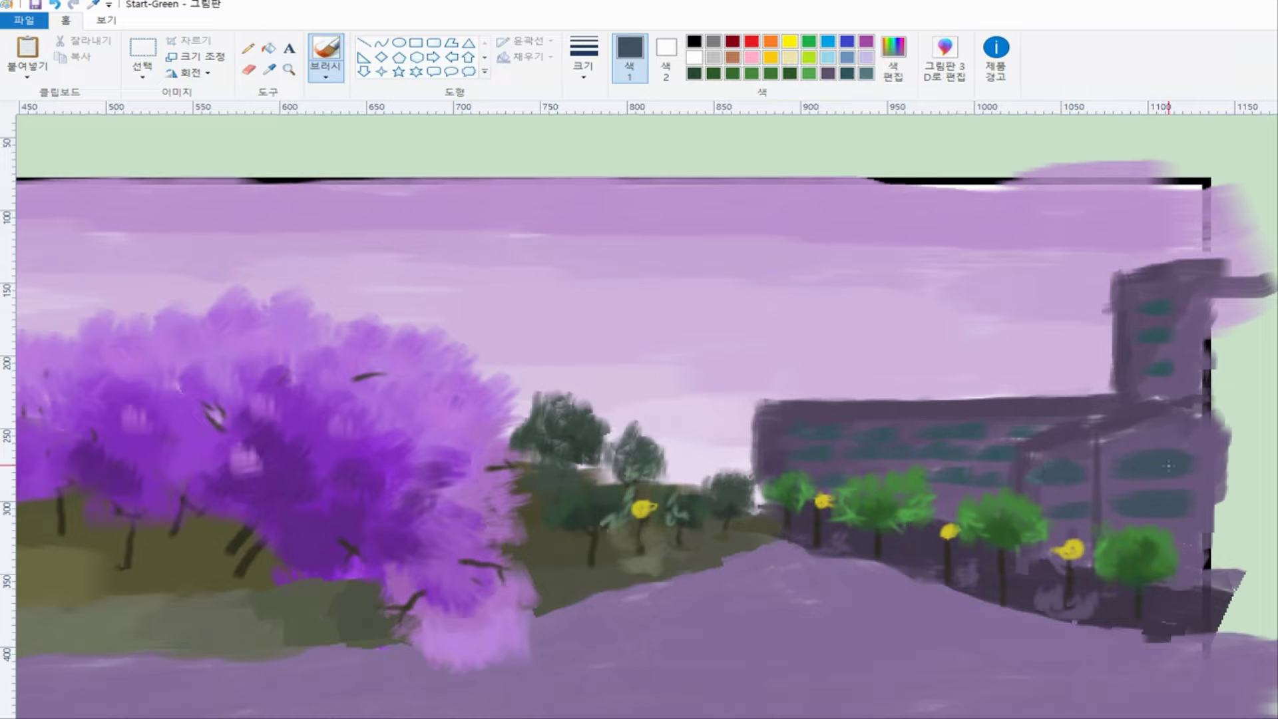
left_click_drag(1167, 465, 1189, 466)
mouse_move(1149, 374)
left_mouse_down()
mouse_move(1193, 355)
mouse_move(1142, 332)
mouse_move(1169, 330)
mouse_move(1183, 303)
mouse_move(1165, 301)
mouse_move(1144, 368)
mouse_move(1124, 368)
mouse_move(1152, 368)
left_mouse_up()
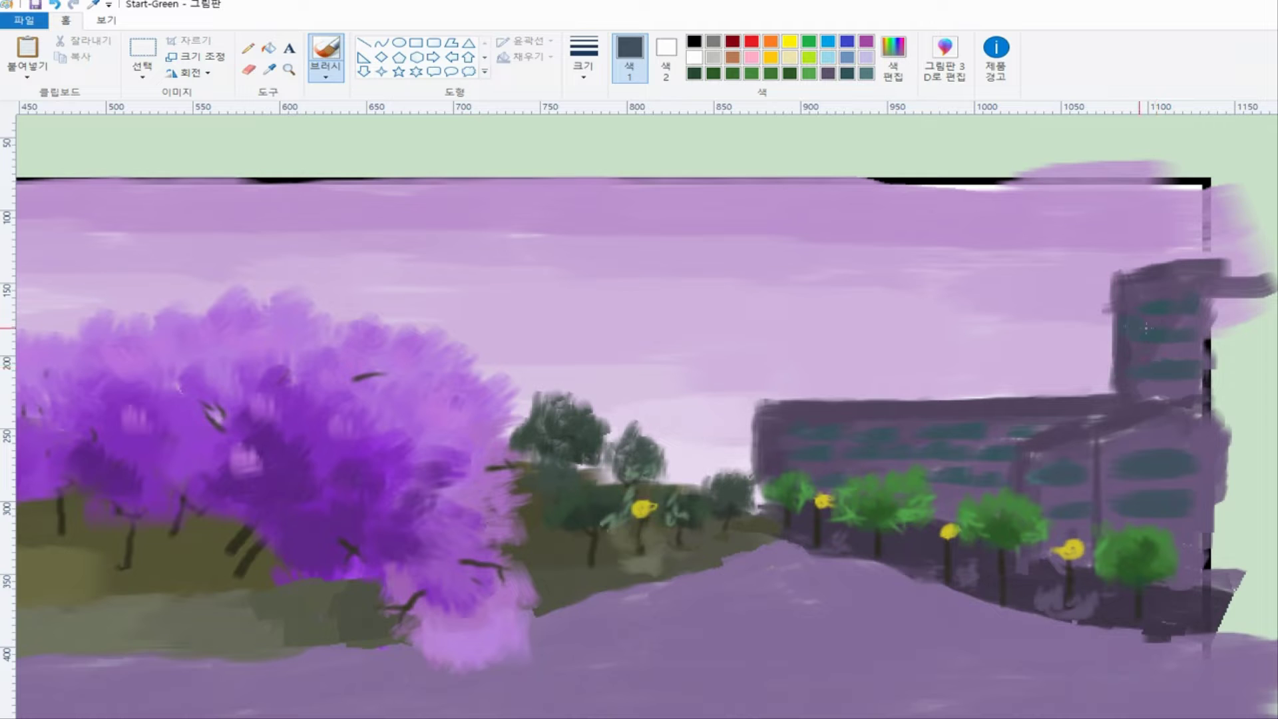
- Lighten the window colour to RGB 86, 121, 135 and paint thin highlight streaks across all the building's windows with a smaller brush
left_click(269, 68)
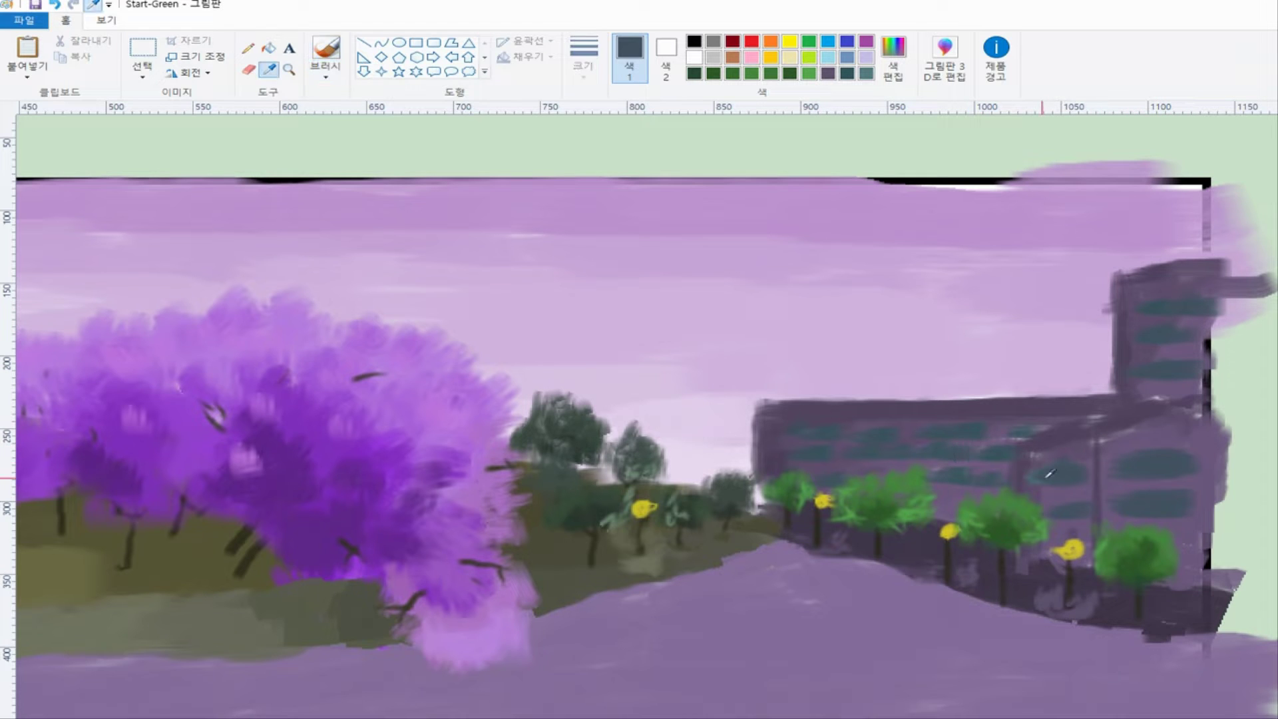
left_click(818, 430)
left_click(894, 58)
left_click_drag(1058, 374, 1058, 352)
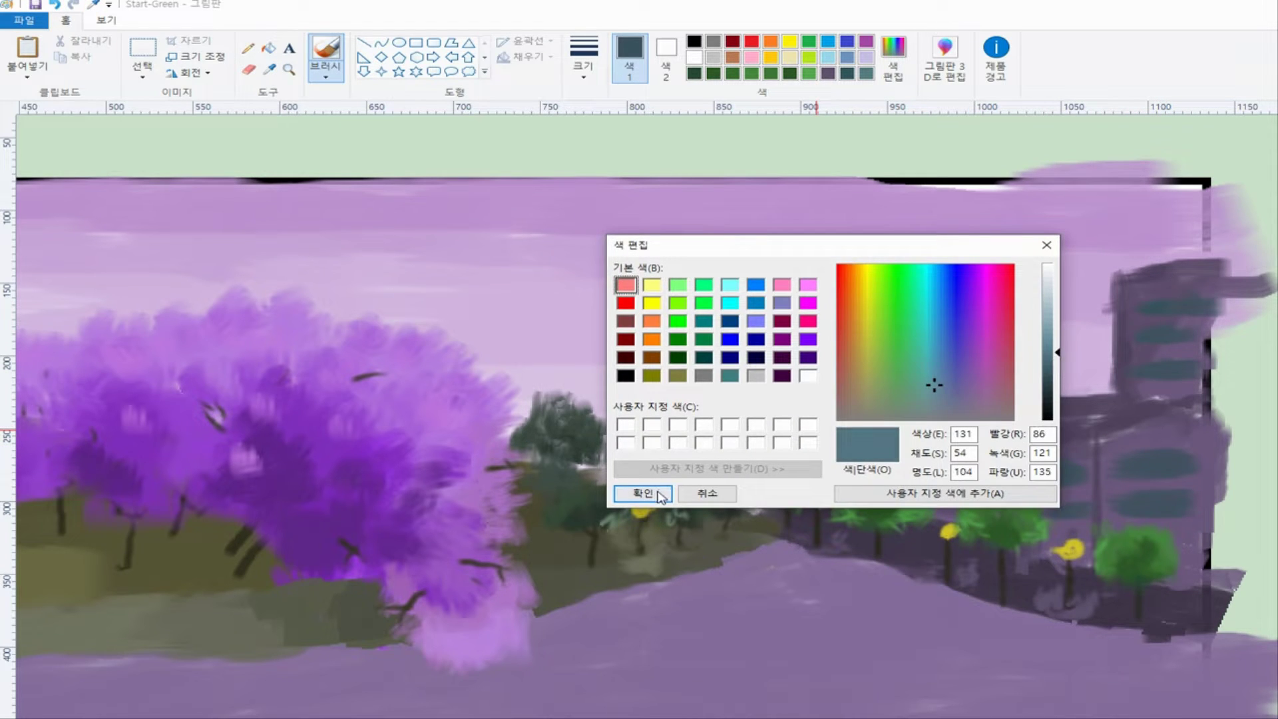
left_click(643, 493)
left_click(584, 60)
left_click(604, 106)
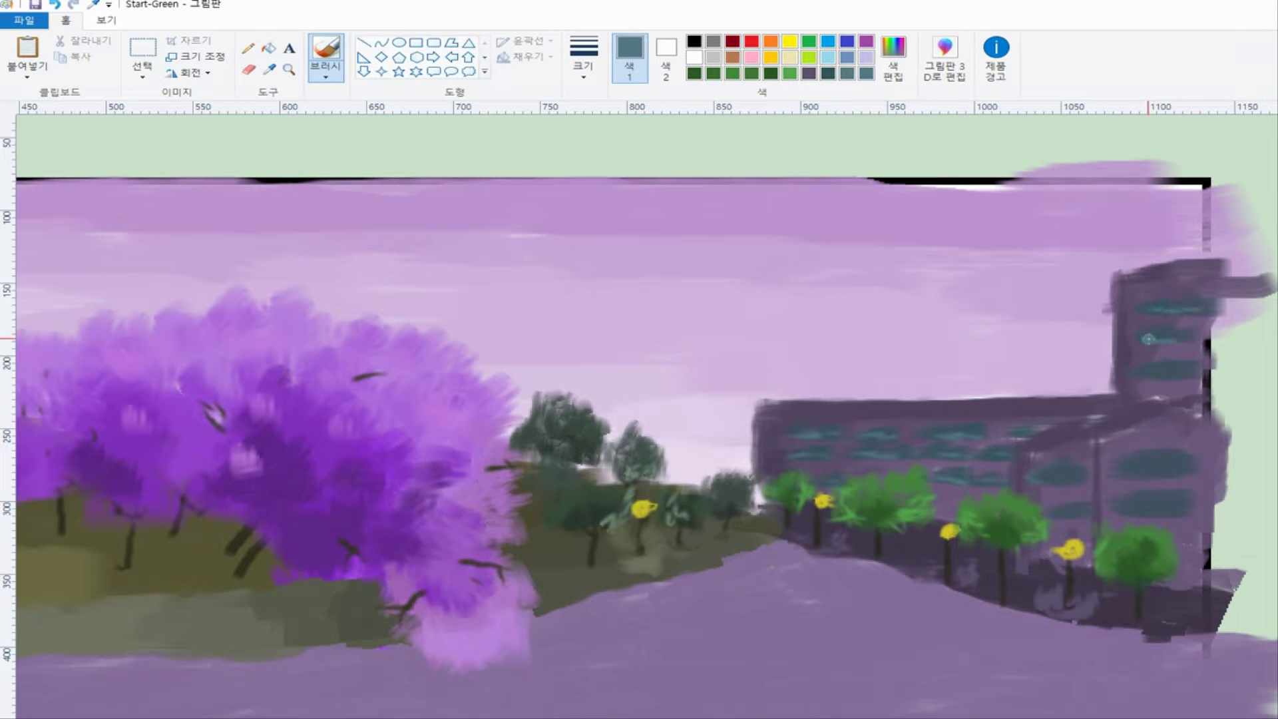
left_click_drag(1148, 339, 1140, 338)
left_click_drag(1146, 371, 1178, 373)
left_click_drag(1044, 479, 1077, 480)
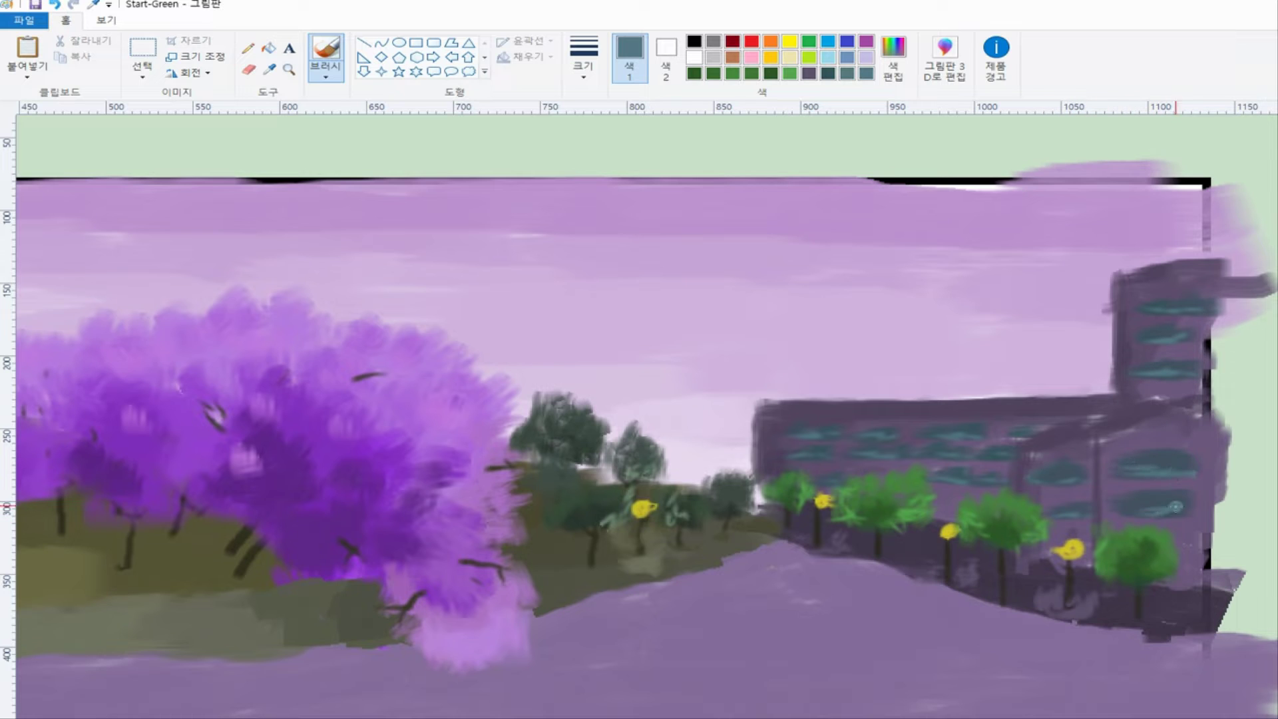
scroll(1105, 444, "down", 2)
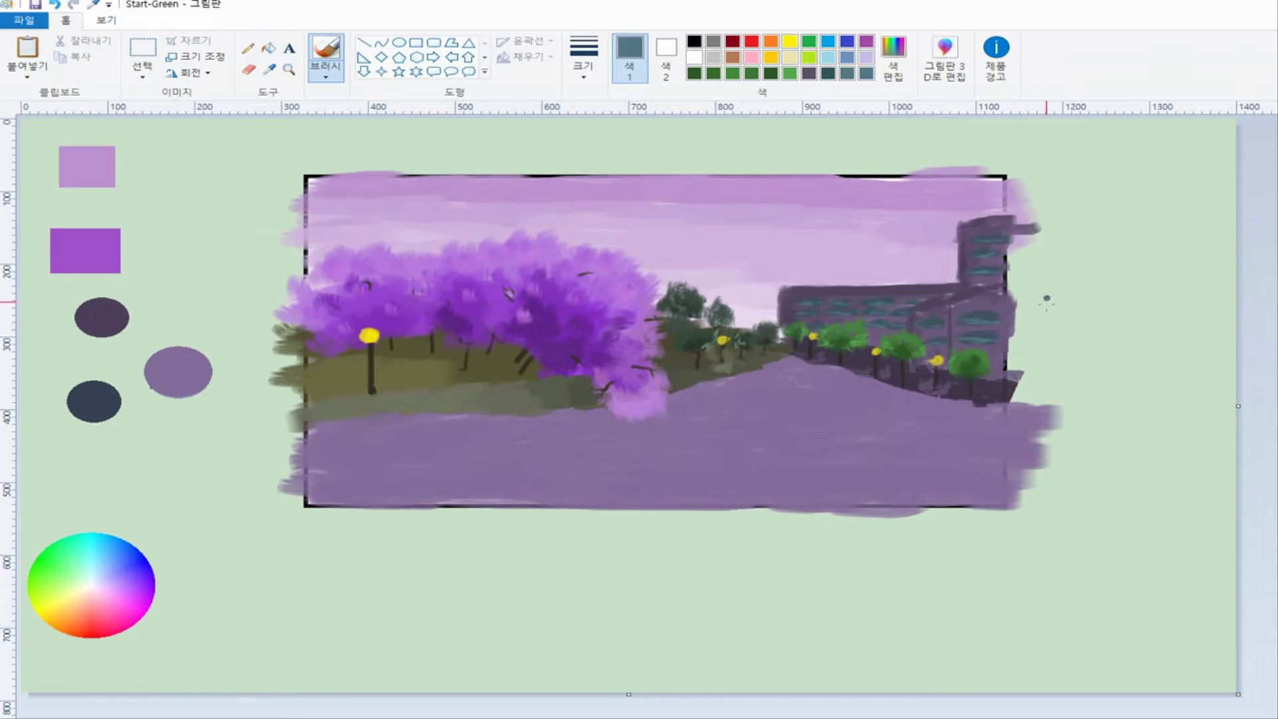
- Rework the top edge of the wing's large upper window, alternating the sampled wall purple and dark window slate
left_click(288, 69)
left_click(991, 331)
left_click(269, 70)
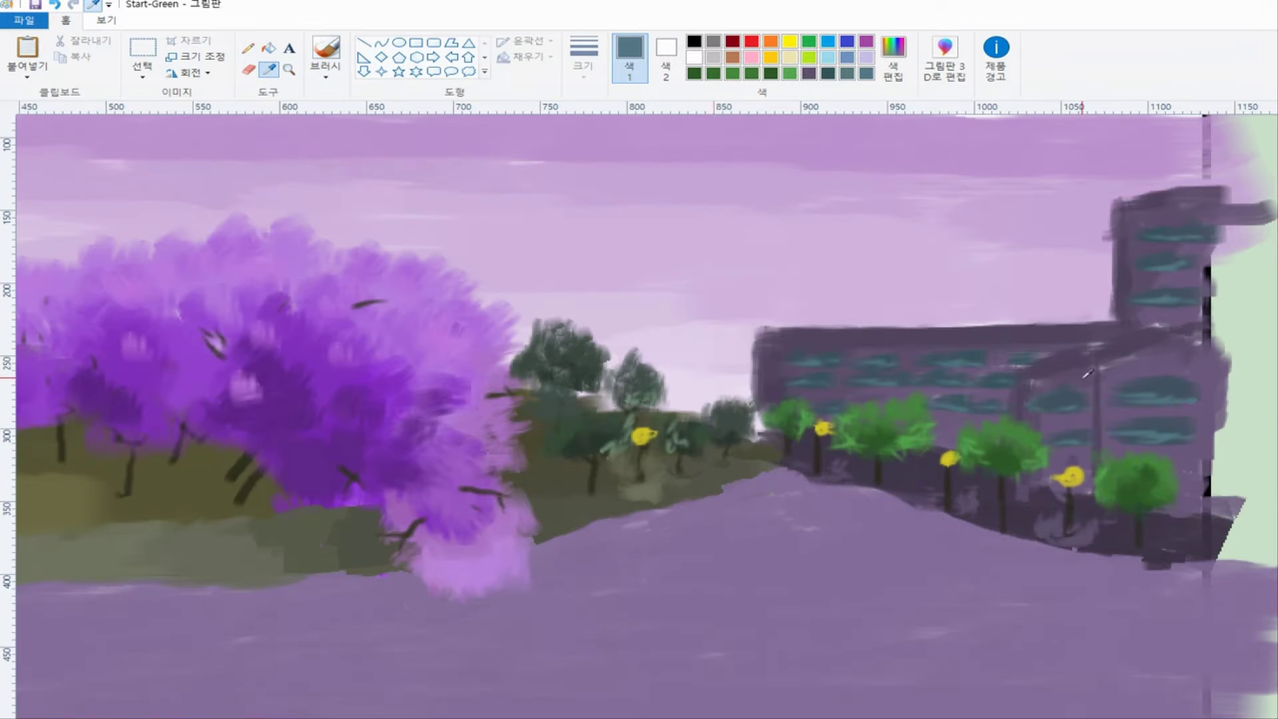
left_click(1087, 374)
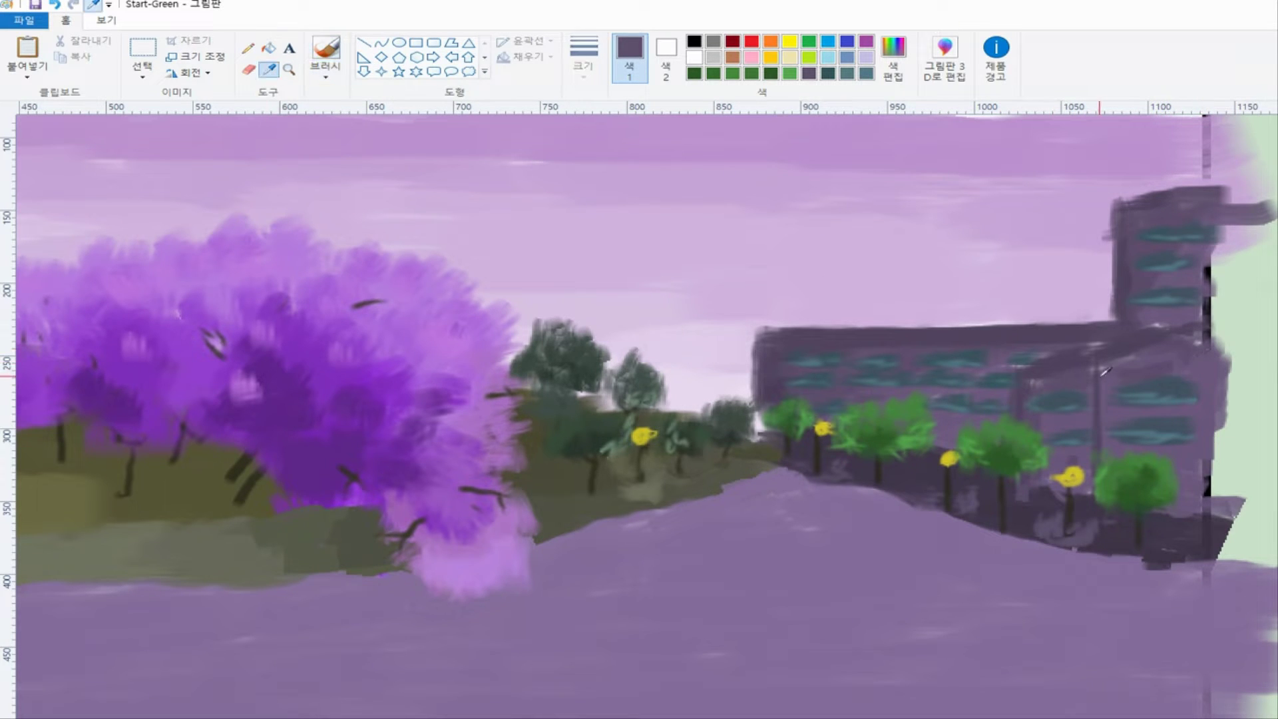
left_click(269, 69)
left_click(1131, 383)
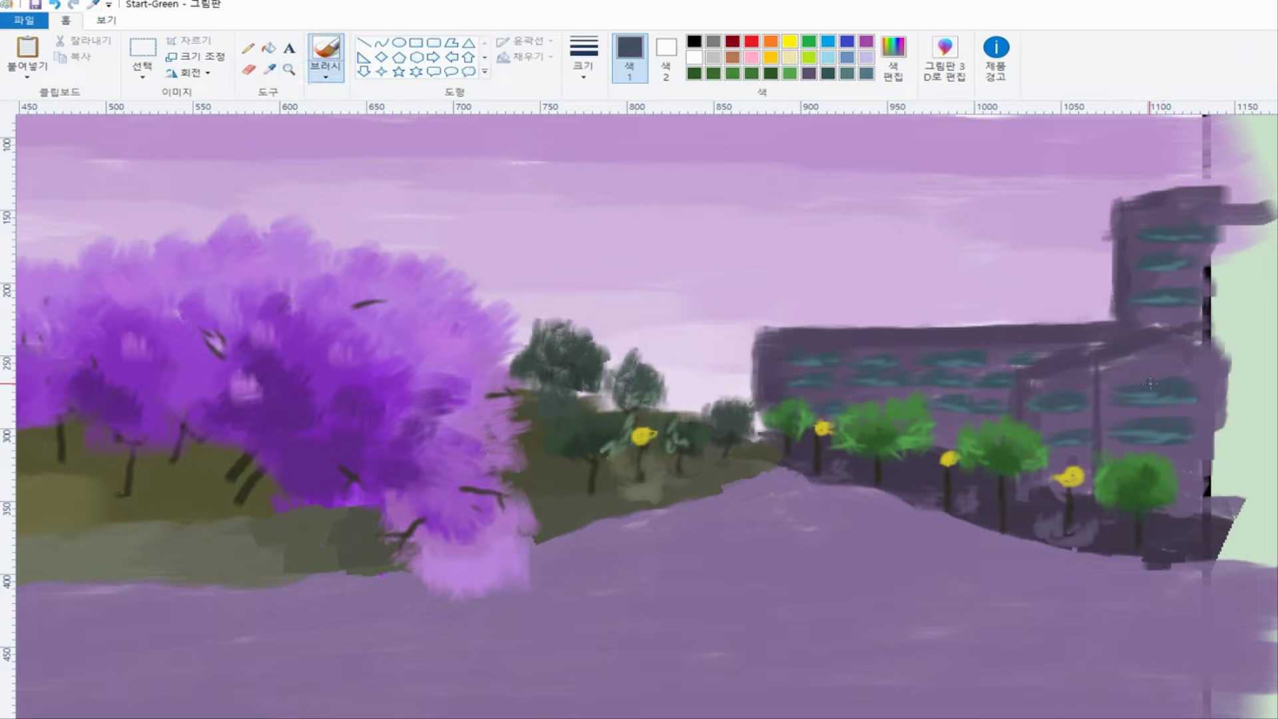
key("alt+4")
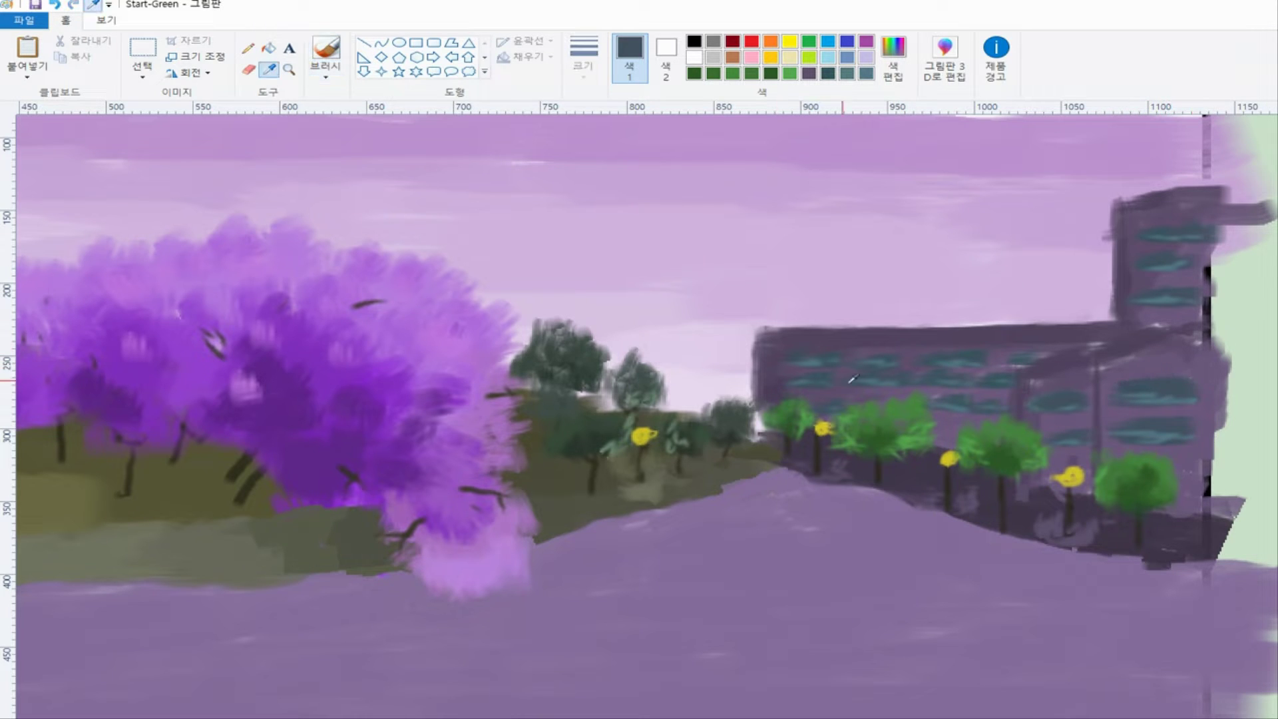
left_click(1195, 381)
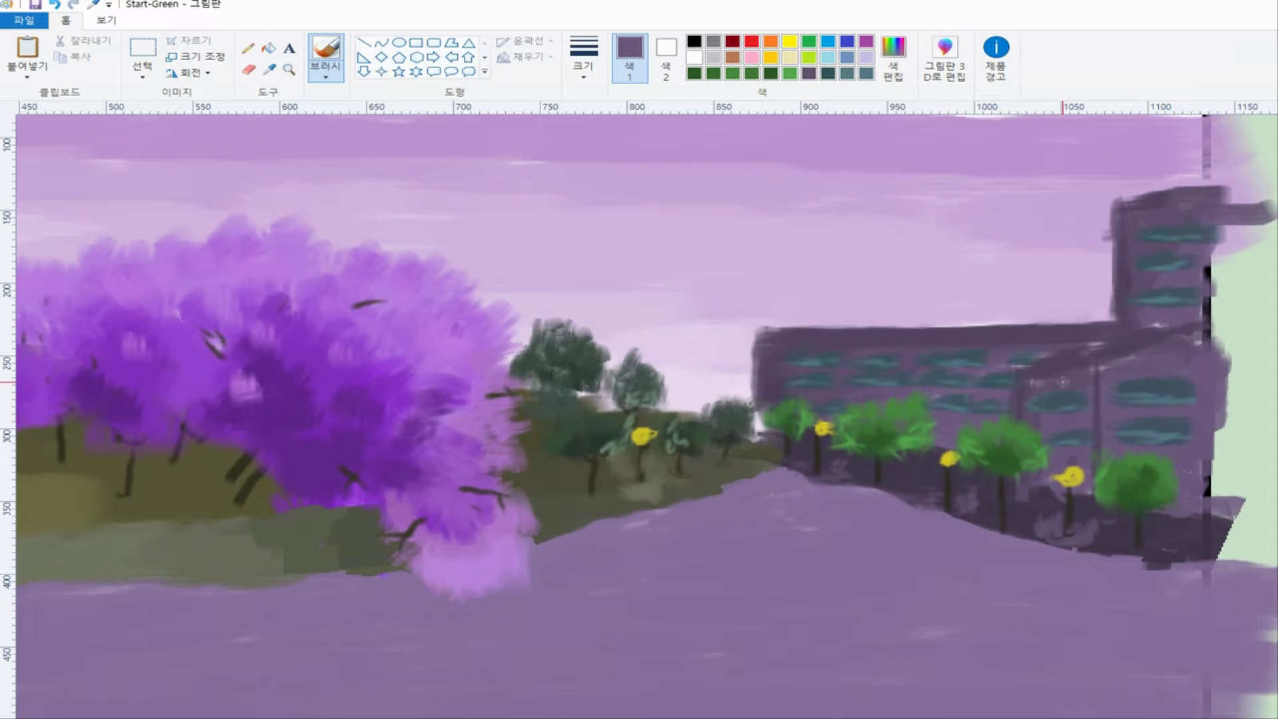
key("alt+4")
left_click(1175, 373)
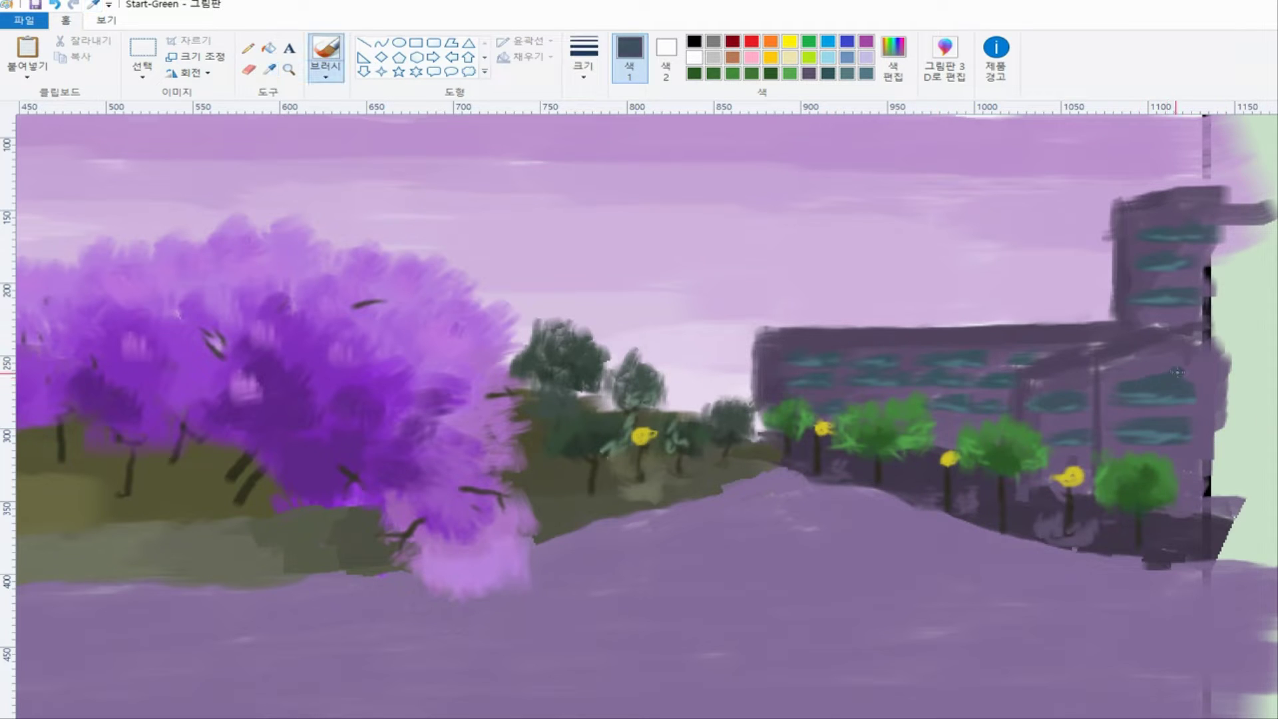
- Trim the lower edge of the large upper window to a slant and repaint its teal highlight
key("alt+4")
left_click(1145, 388)
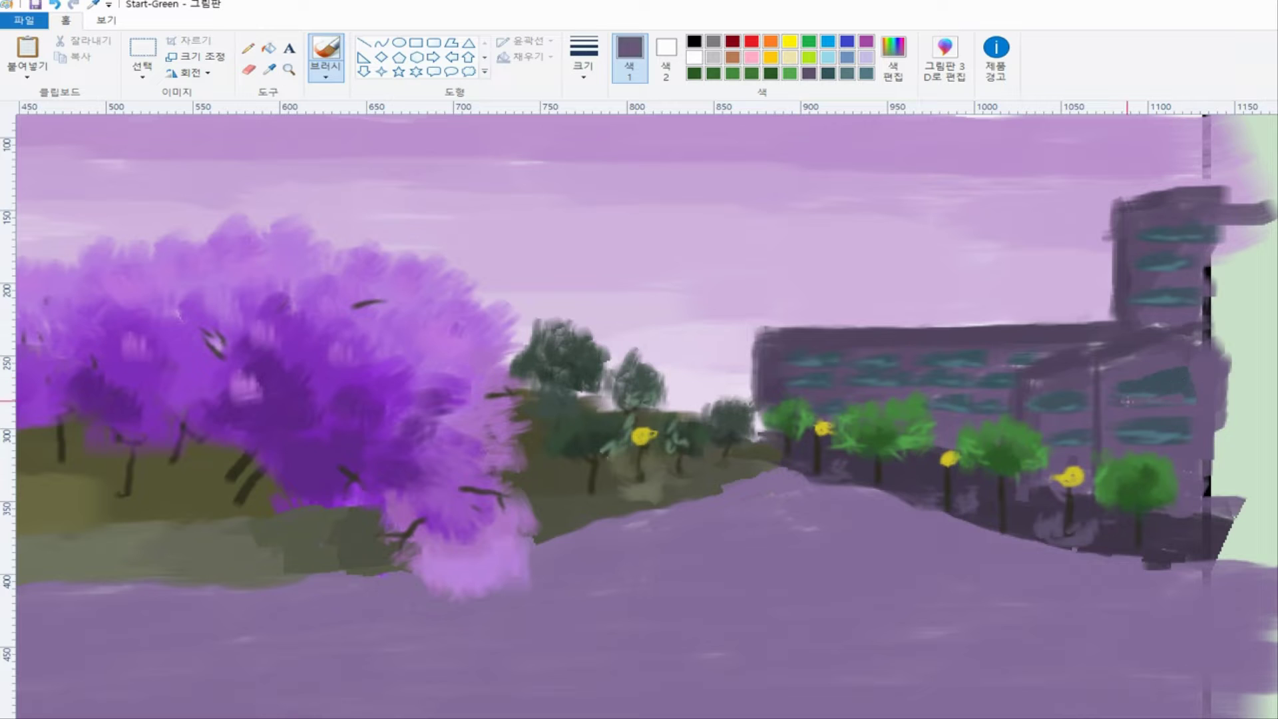
key("alt+4")
left_click(1173, 397)
key("ctrl+z")
mouse_move(1128, 399)
left_mouse_down()
mouse_move(1184, 394)
mouse_move(1126, 400)
left_mouse_up()
scroll(1065, 399, "down", 1)
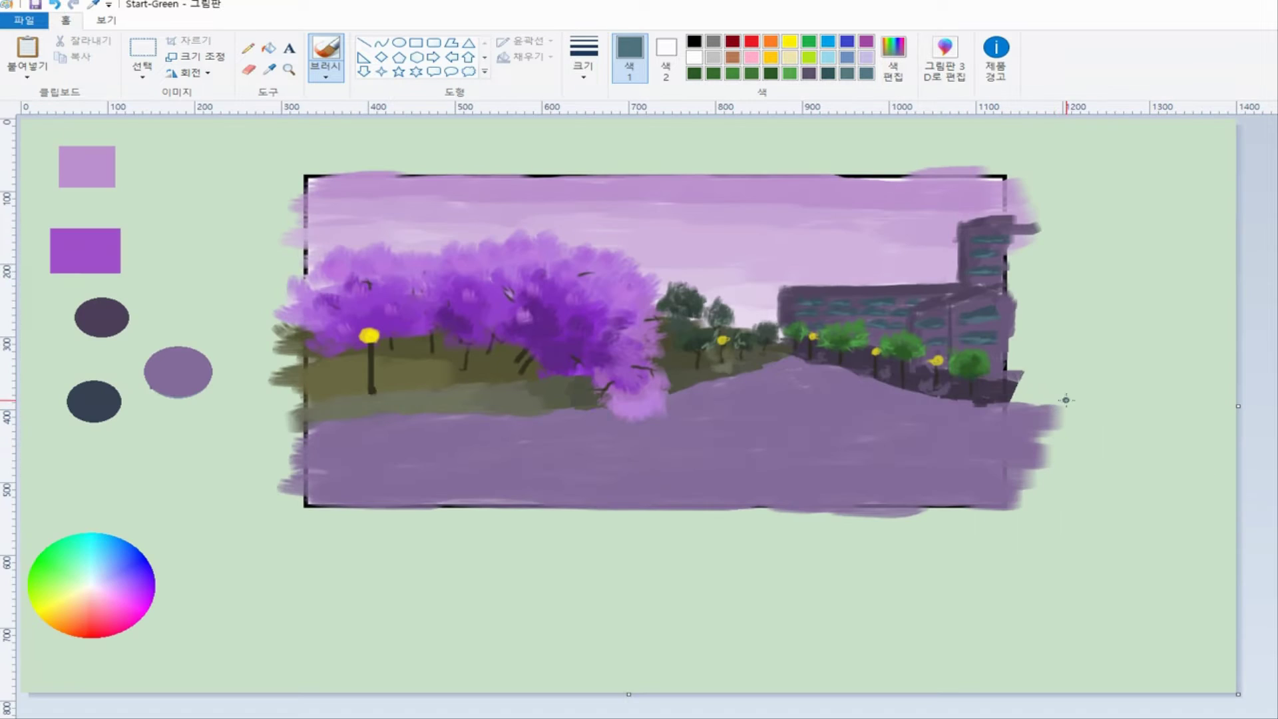
- Sample and adjust the roof's dark purple and repaint the slanted roof joint between the long building and the side wing
scroll(992, 356, "up", 1)
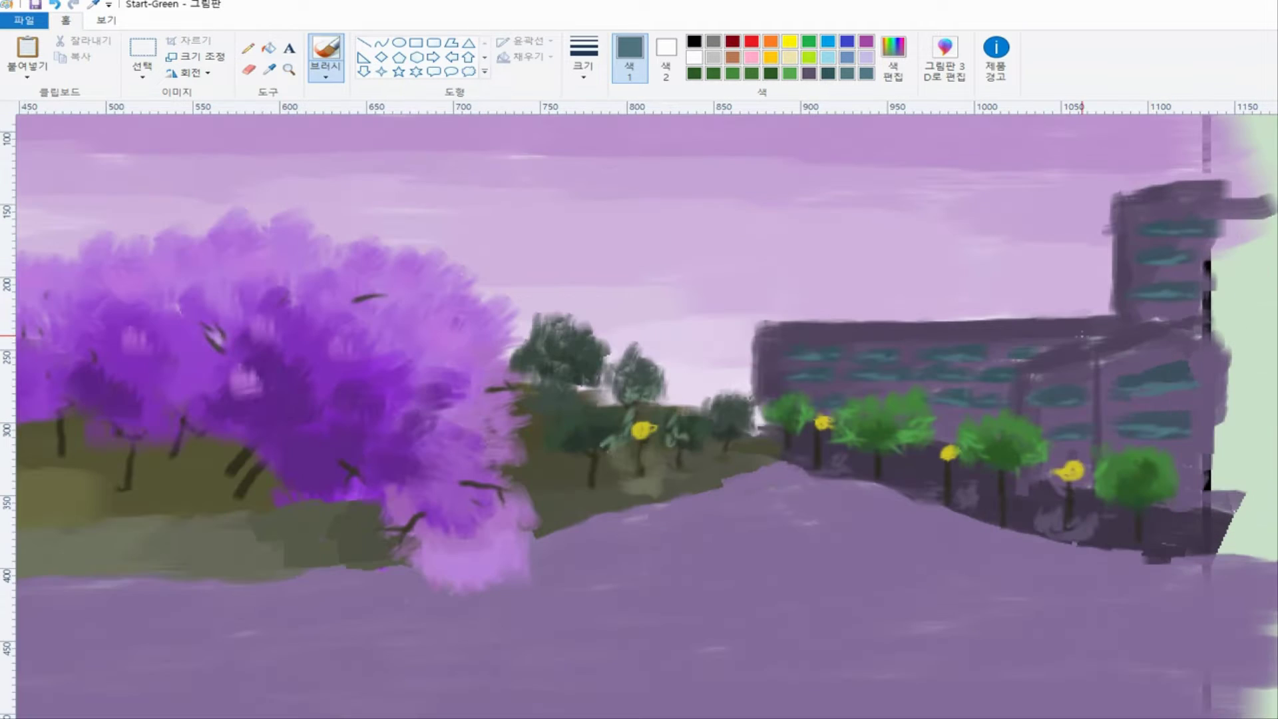
key("alt+4")
left_click(1130, 335)
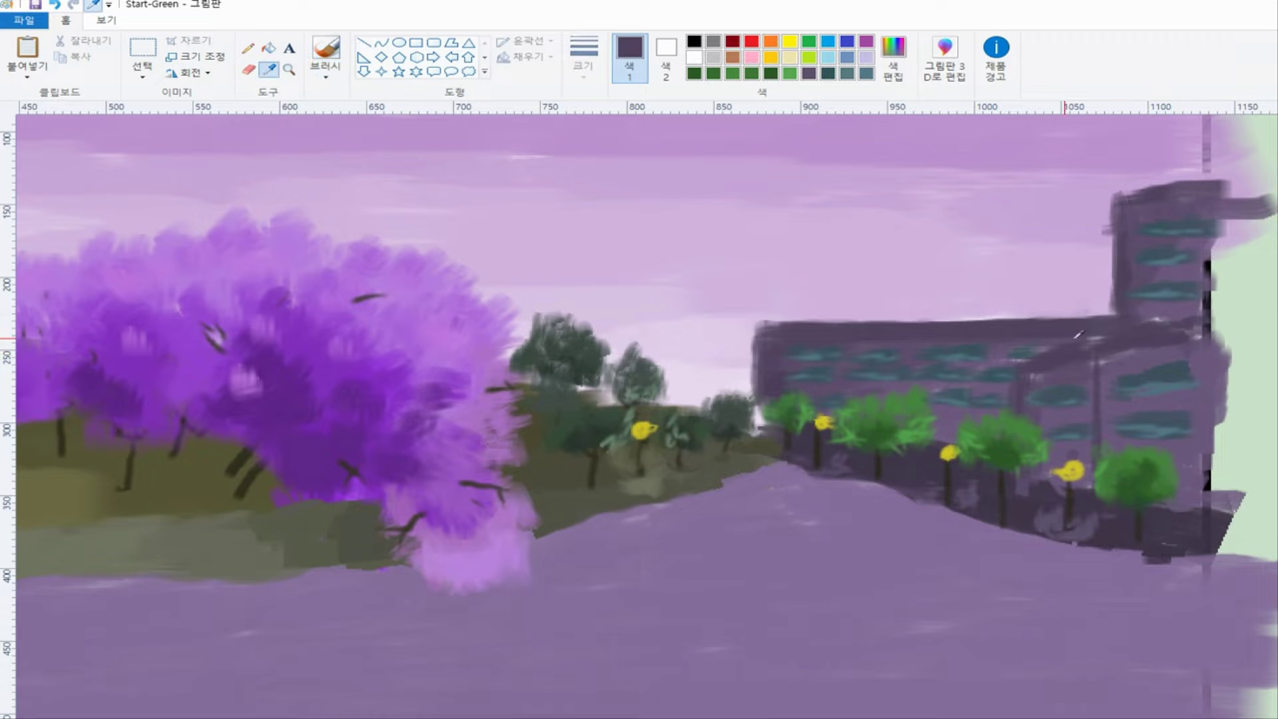
key("alt+4")
left_click(949, 337)
key("alt+h")
key("e")
key("c")
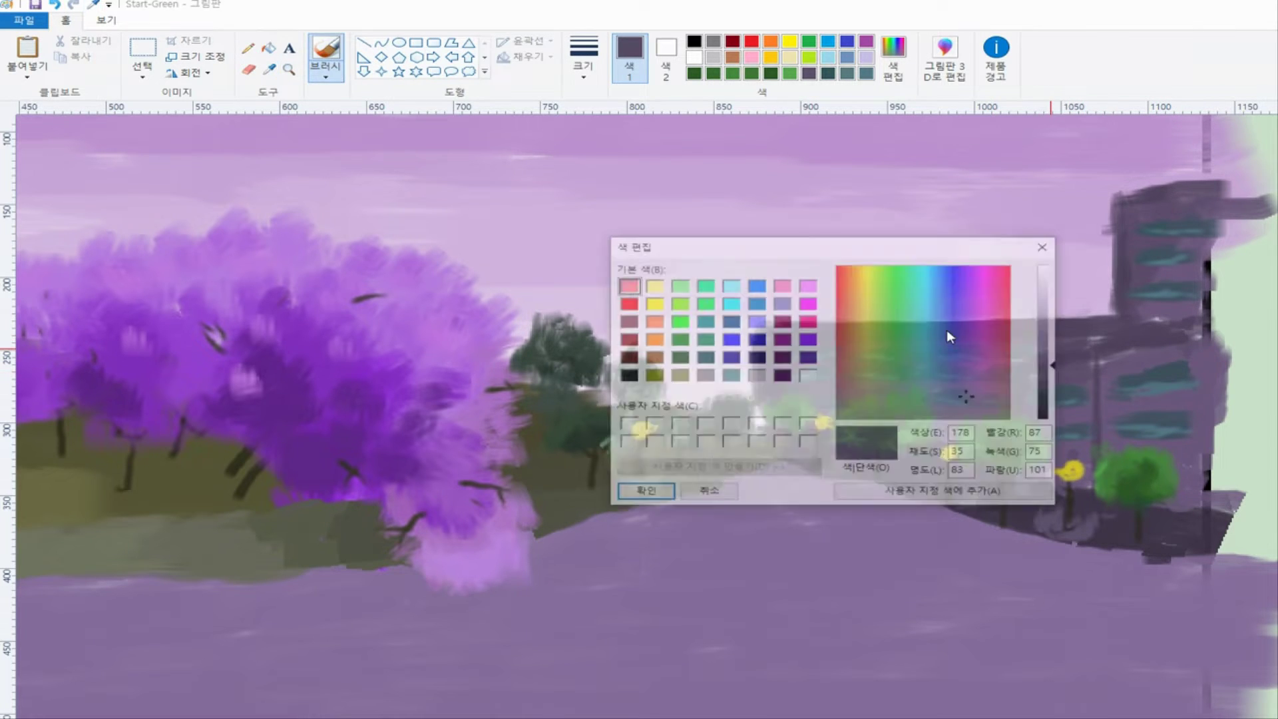
mouse_move(1058, 364)
left_mouse_down()
mouse_move(1058, 348)
mouse_move(1092, 346)
mouse_move(1033, 358)
left_mouse_up()
key("Return")
key("alt+4")
left_click(1090, 340)
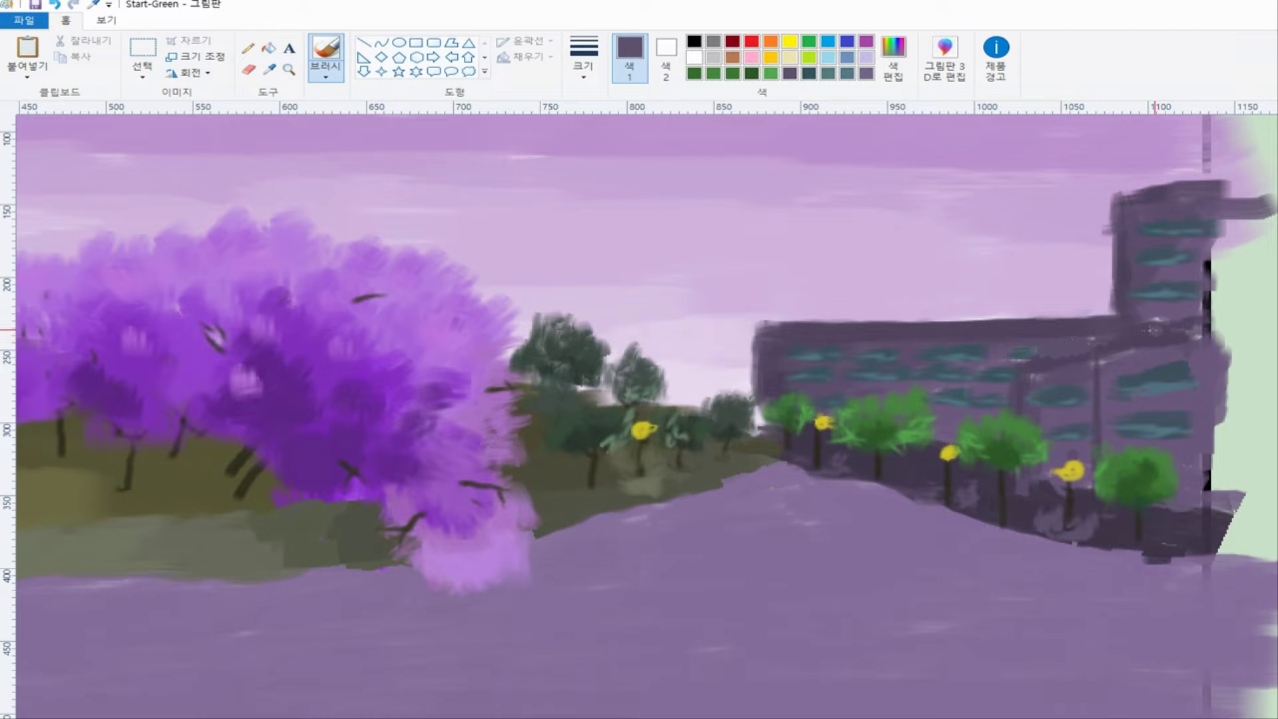
- Draw the side wing's eave as a dark purple line extending just past the wing's outer edge
key("alt+h")
key("k")
left_click(1067, 358)
mouse_move(1101, 352)
left_mouse_down()
mouse_move(1200, 335)
mouse_move(1177, 323)
mouse_move(1237, 332)
left_mouse_up()
key("alt+4")
left_click(1098, 341)
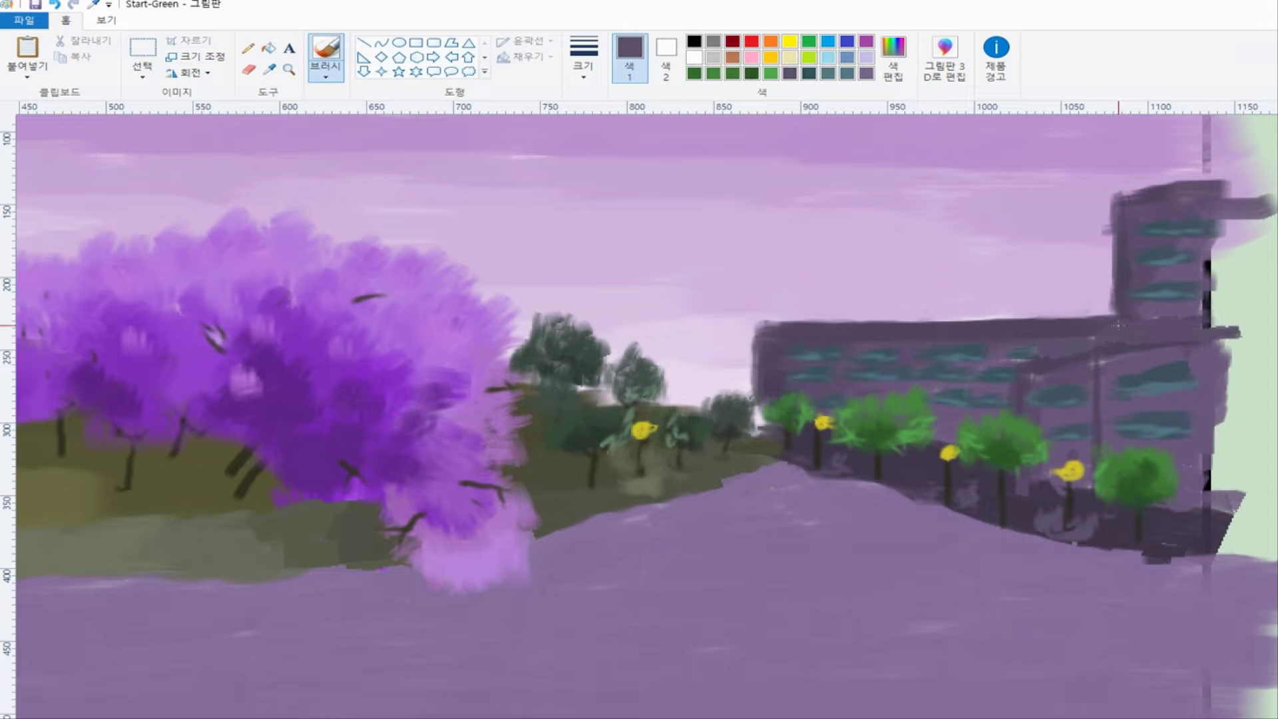
left_click_drag(1103, 340, 1242, 337)
- Tidy the side wing's eave line by alternating strokes of sampled wall purple and dark roof purple
key("alt+h")
key("k")
left_click(1191, 312)
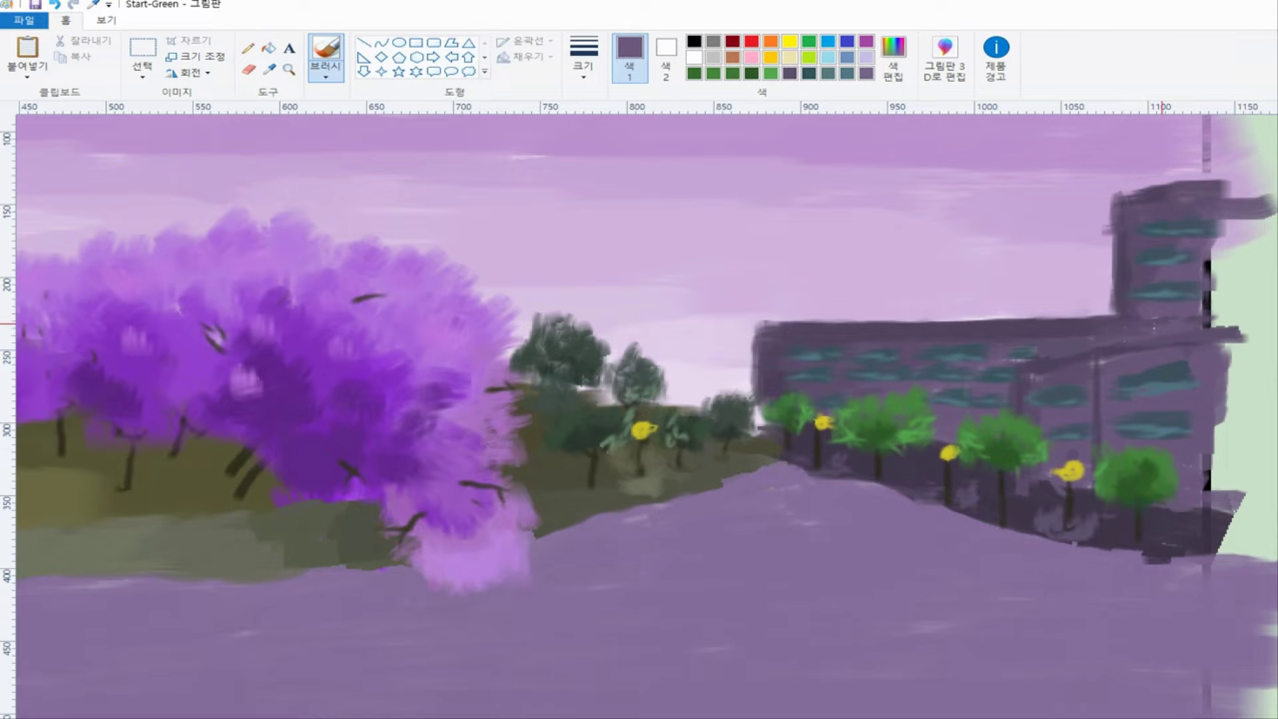
key("alt+h")
key("k")
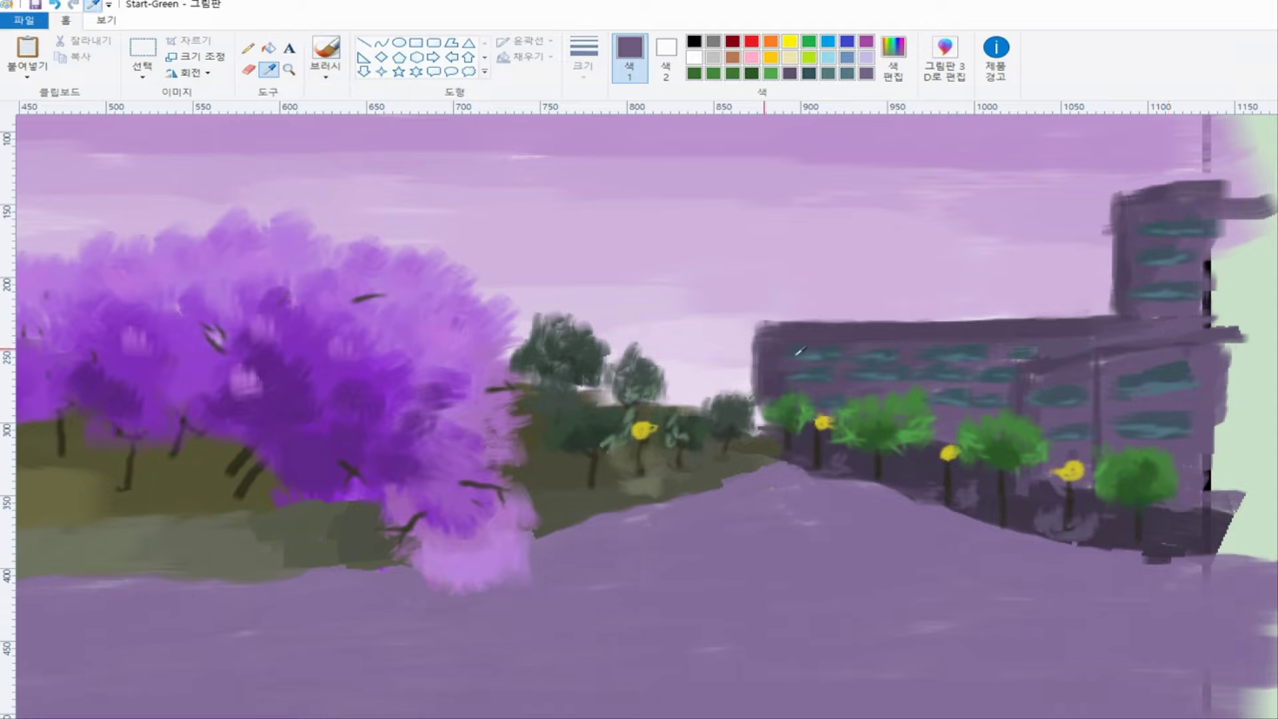
left_click(1120, 345)
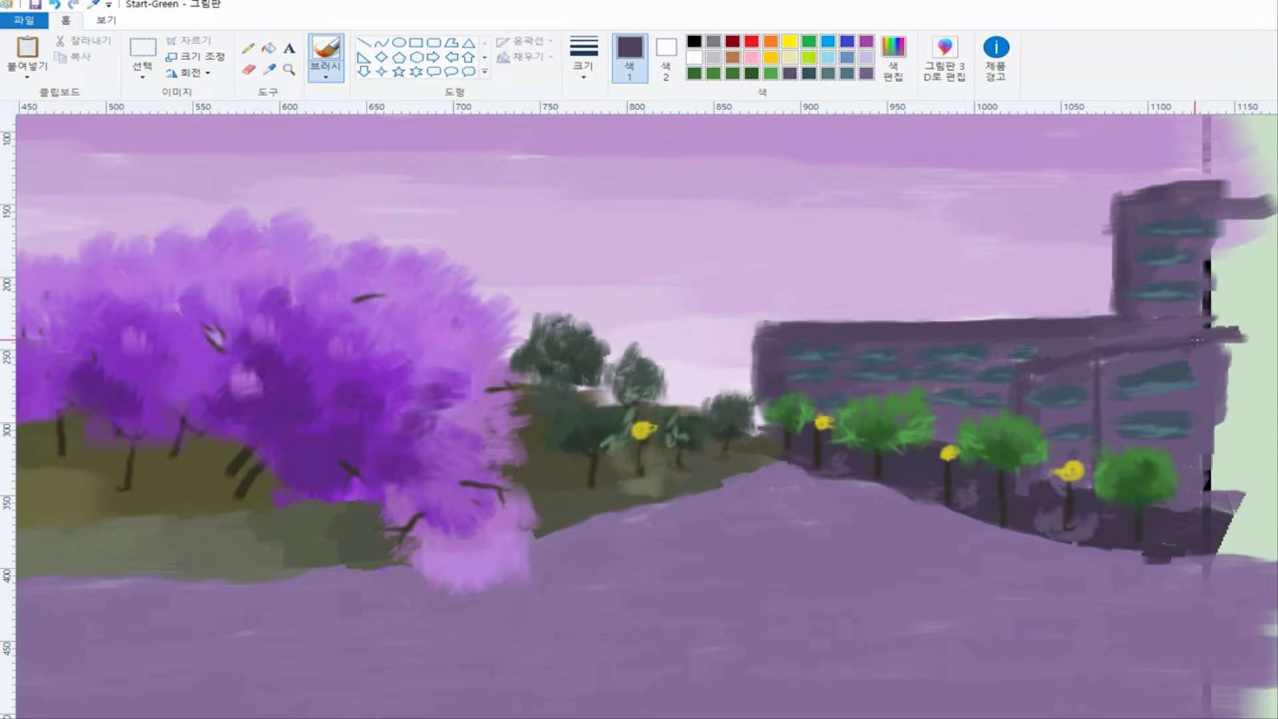
key("alt+h")
key("k")
left_click(1138, 339)
- Thin the underside of the eave with wall purple and redefine its lower edge in dark purple
key("alt+h")
key("k")
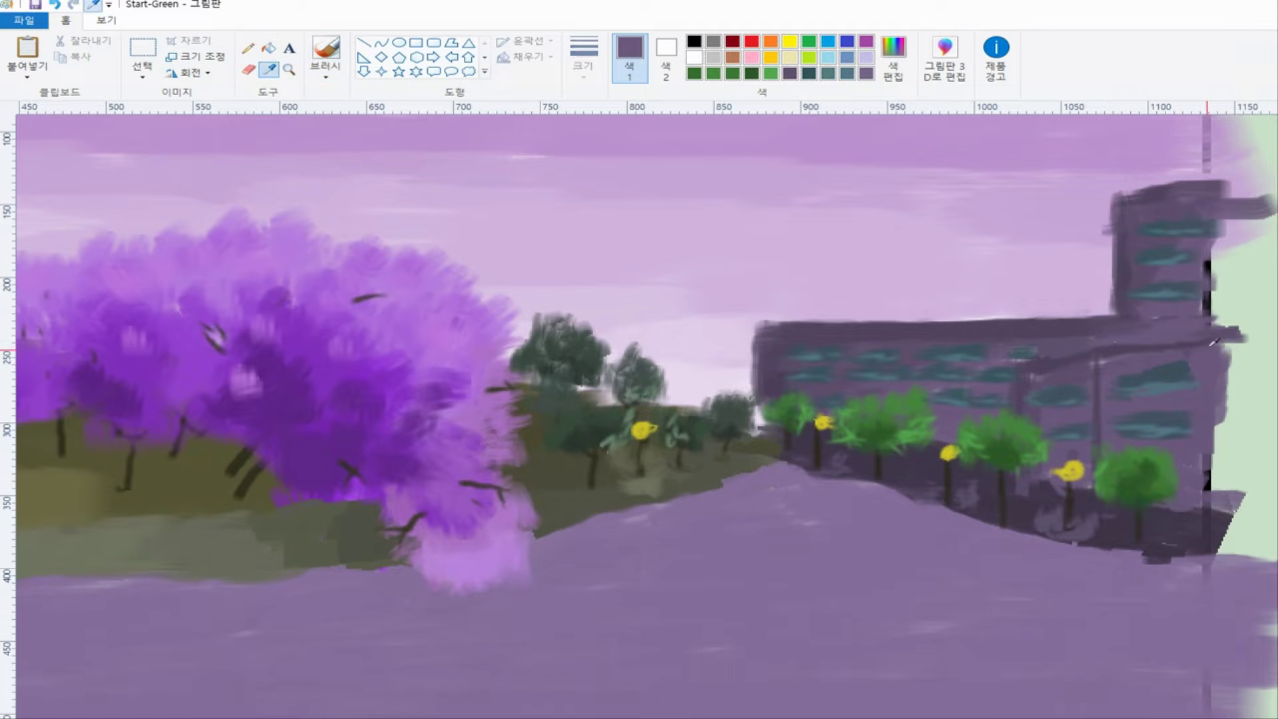
left_click(1159, 343)
left_click_drag(1202, 338, 1128, 342)
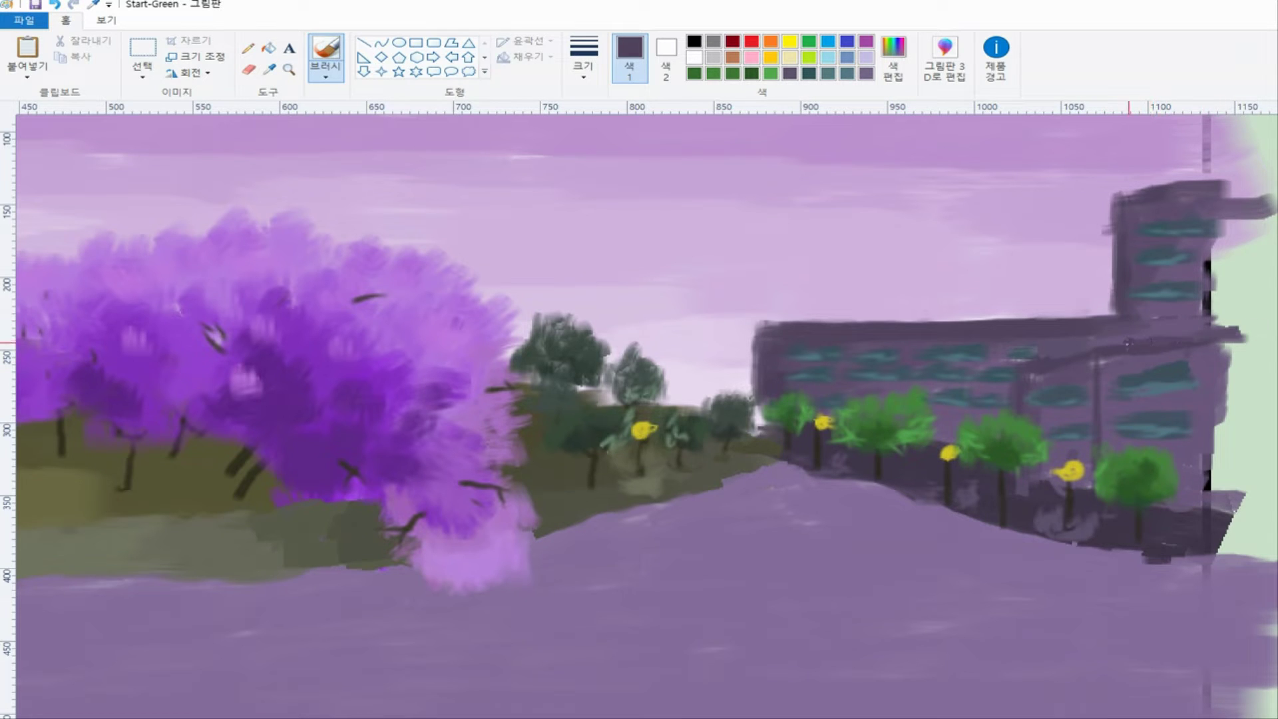
key("alt+h")
key("k")
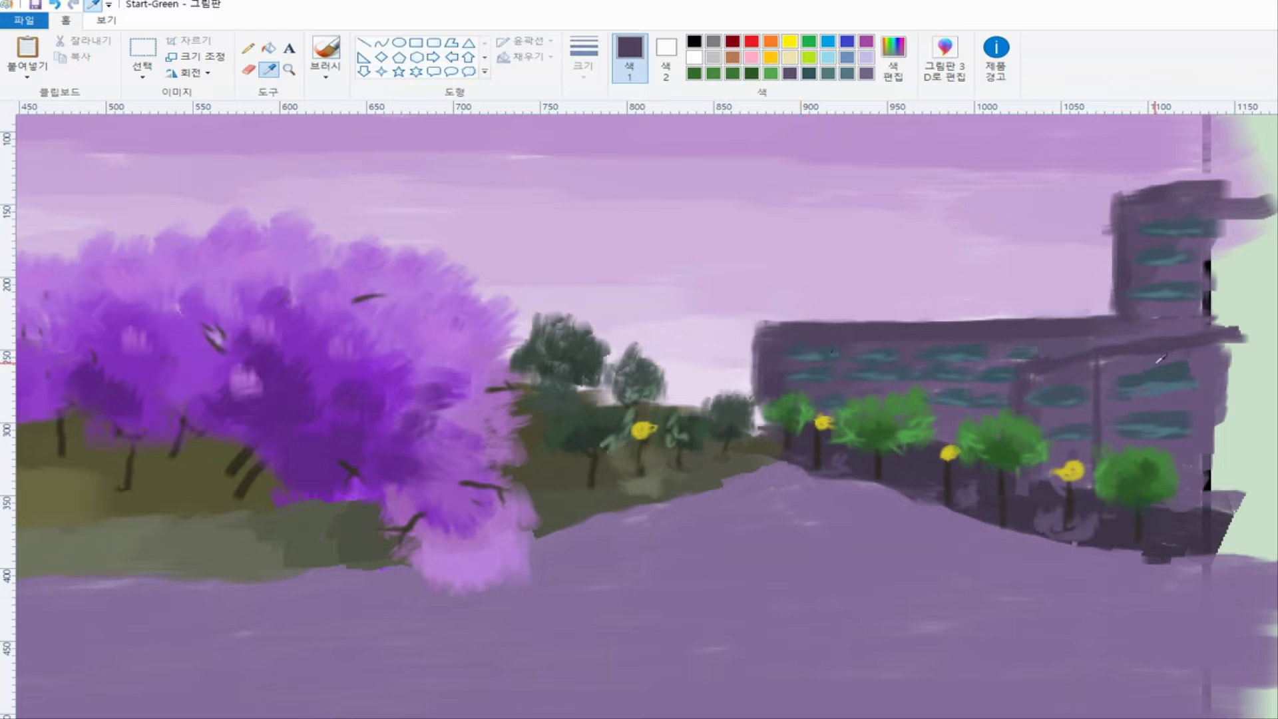
- Reshape the wing's large upper window into a straighter rectangle using sampled wall purple, window slate and teal highlights
left_click(1189, 359)
key("alt+h")
key("k")
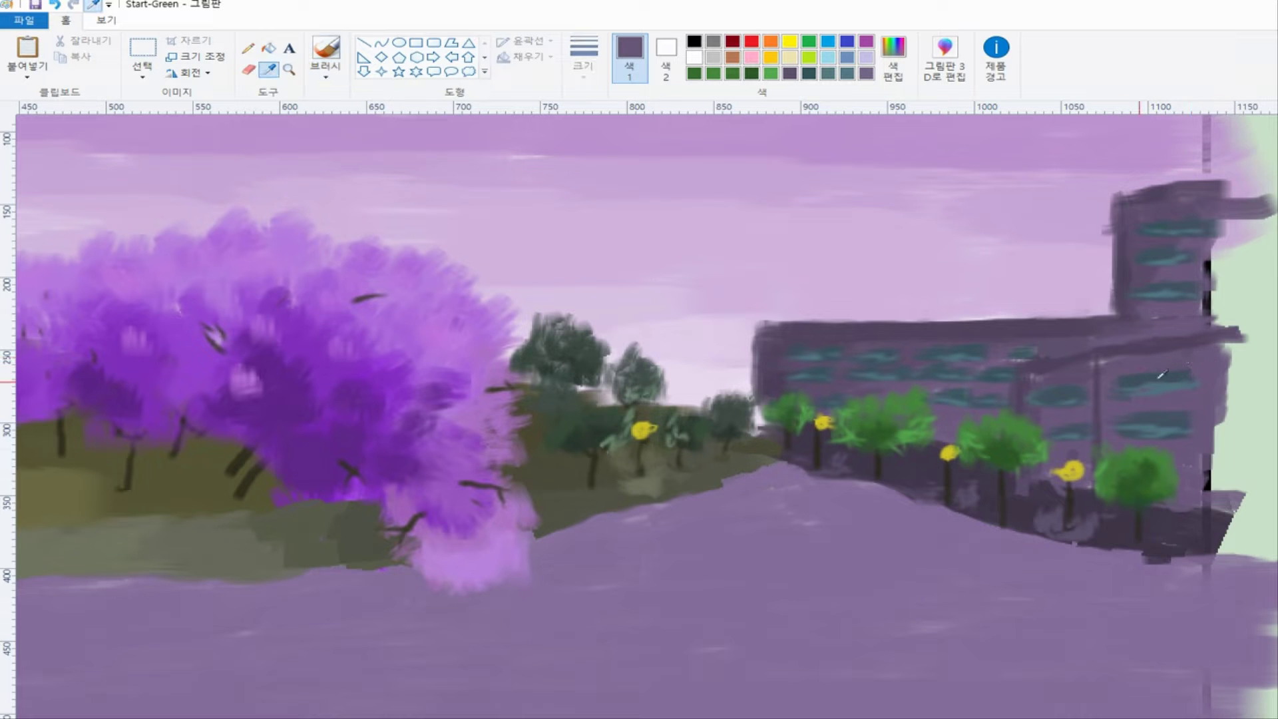
left_click(1176, 377)
key("alt+h")
key("k")
left_click(1169, 385)
key("alt+h")
key("k")
left_click(1196, 392)
key("alt+h")
key("k")
left_click(1151, 413)
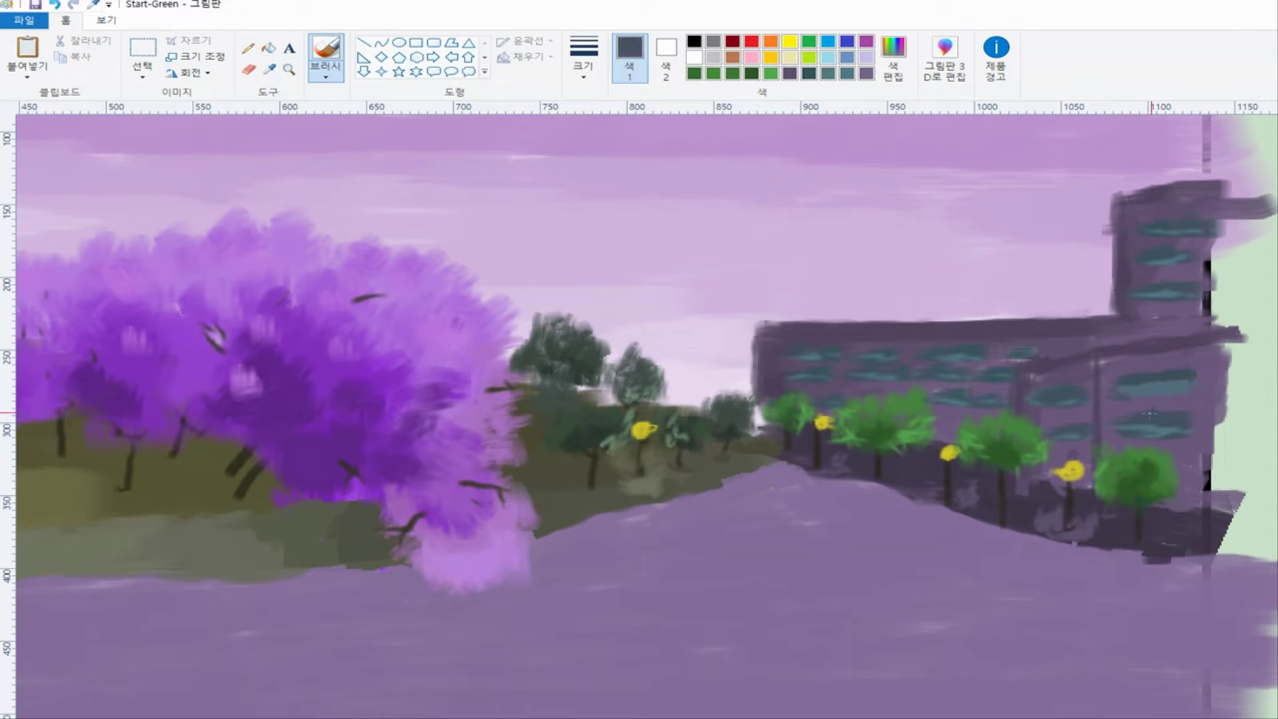
- Refine the wall gap between the two large wing windows with sampled purple and touch up the upper window in slate
key("alt+h")
key("k")
left_click(1108, 420)
key("alt+h")
key("k")
left_click(1150, 383)
scroll(1161, 389, "down", 1)
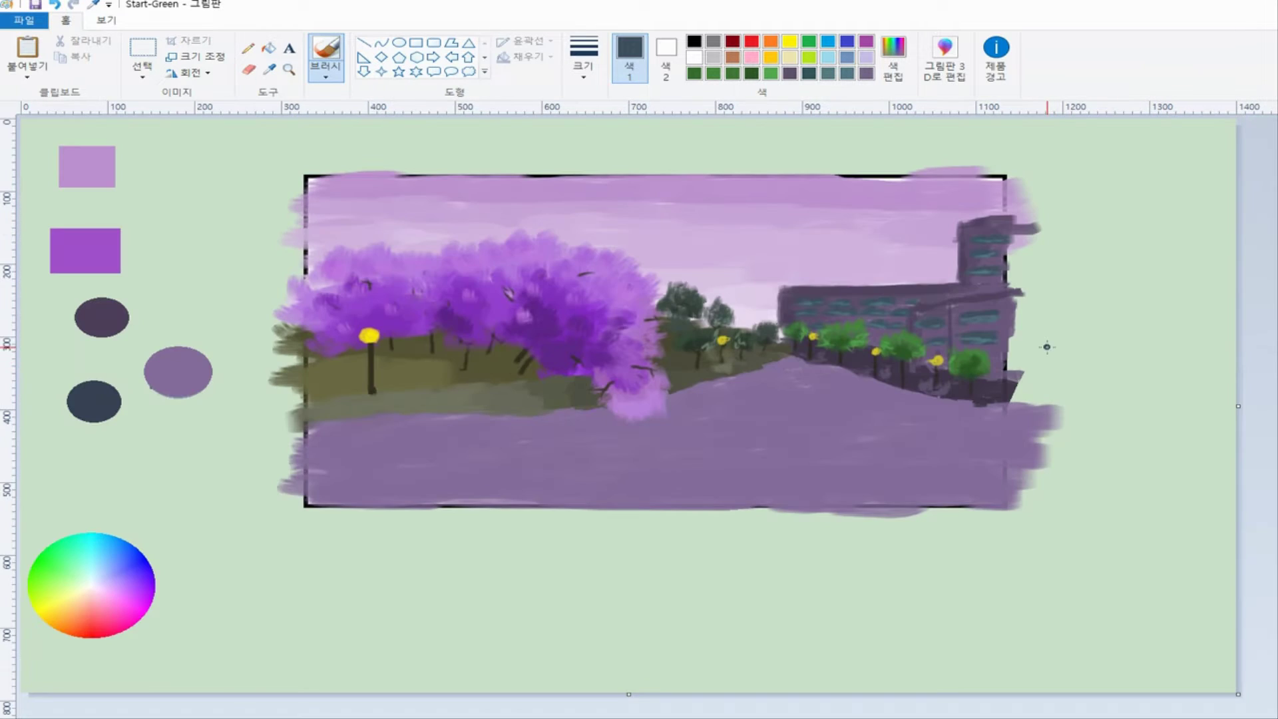
- Clean up the wall between the side wing's windows with sampled wall purple
left_click(288, 70)
left_click(728, 348)
key("alt+4")
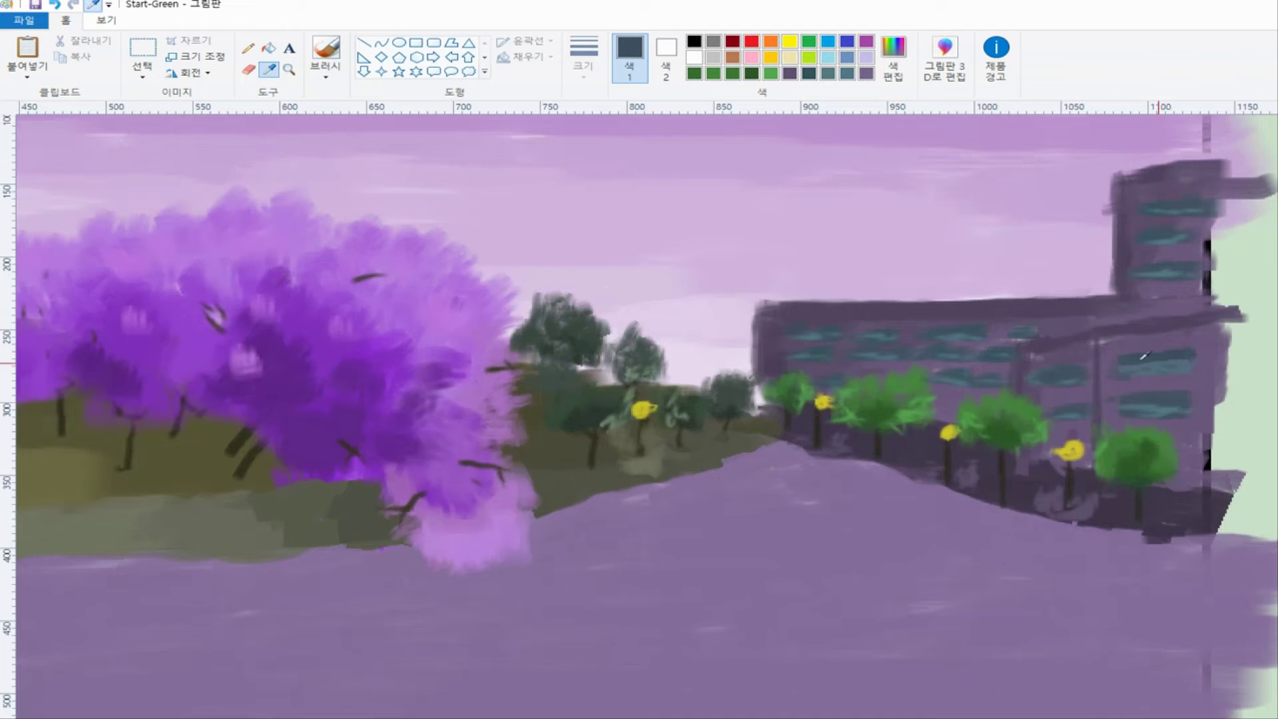
left_click(1108, 341)
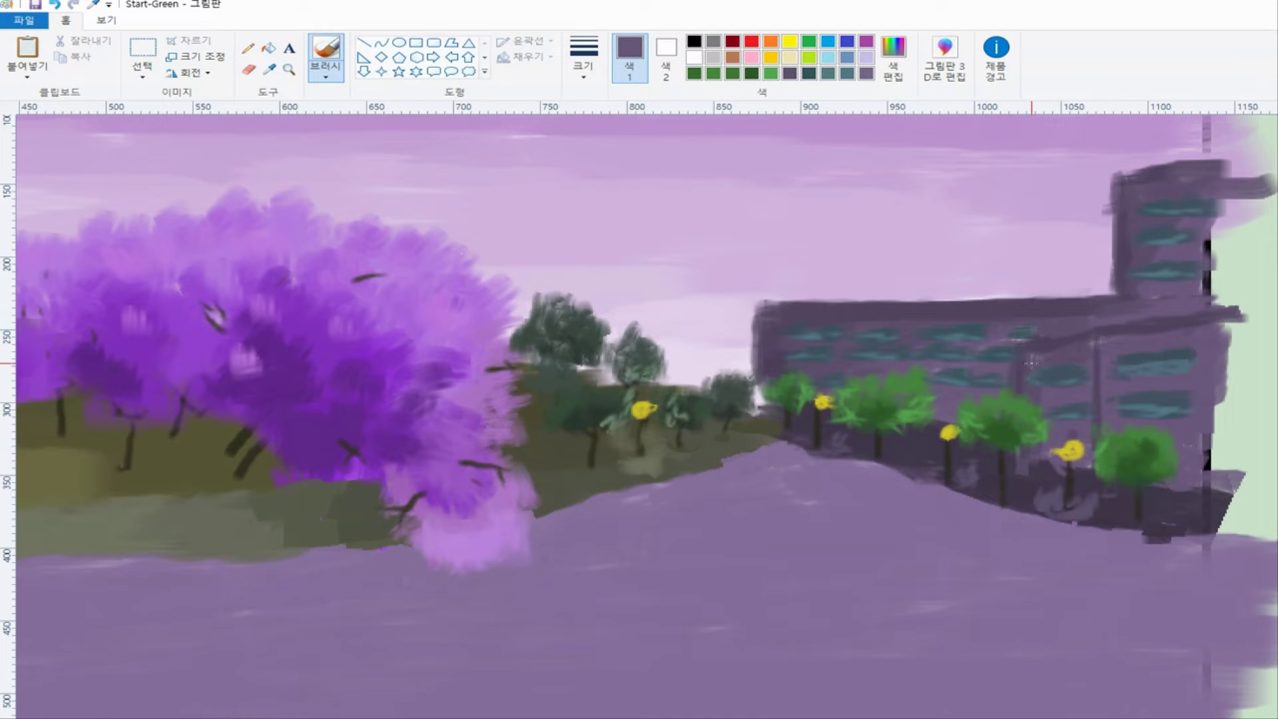
scroll(1112, 445, "down", 1)
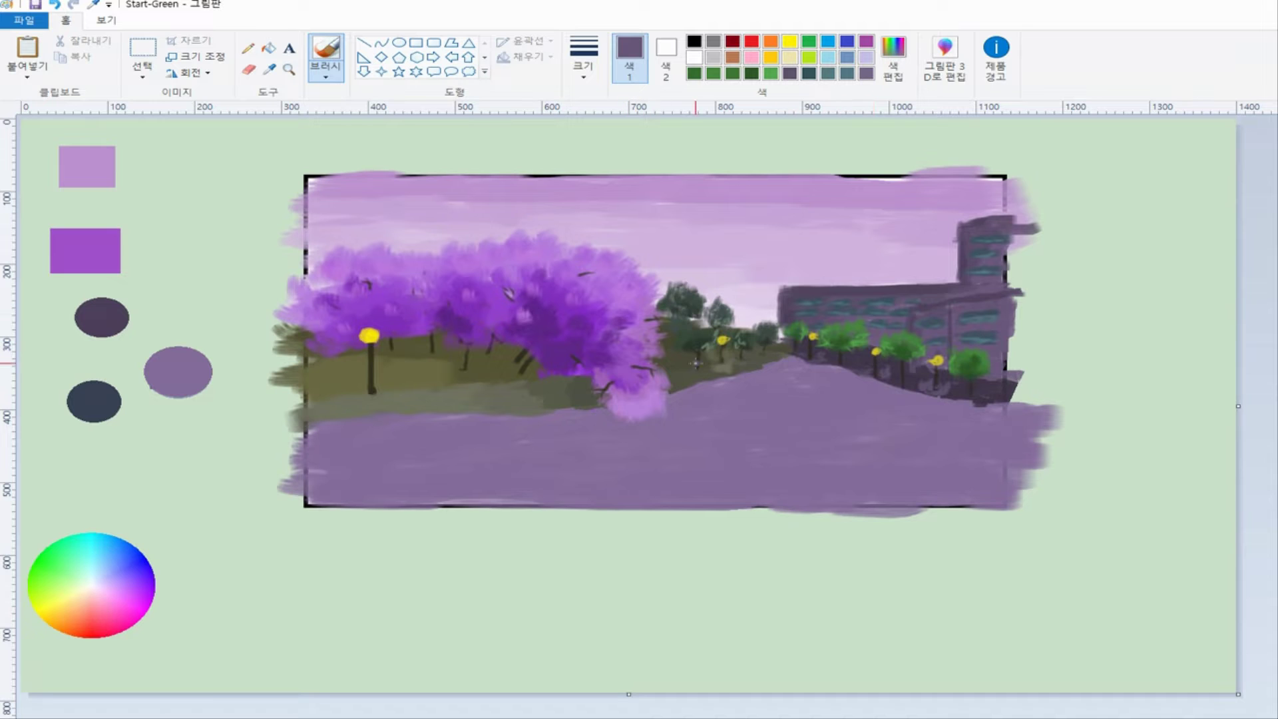
- Mix a dark navy slate from the wall purple and choose the second-smallest brush size
key("alt+h")
key("e")
key("c")
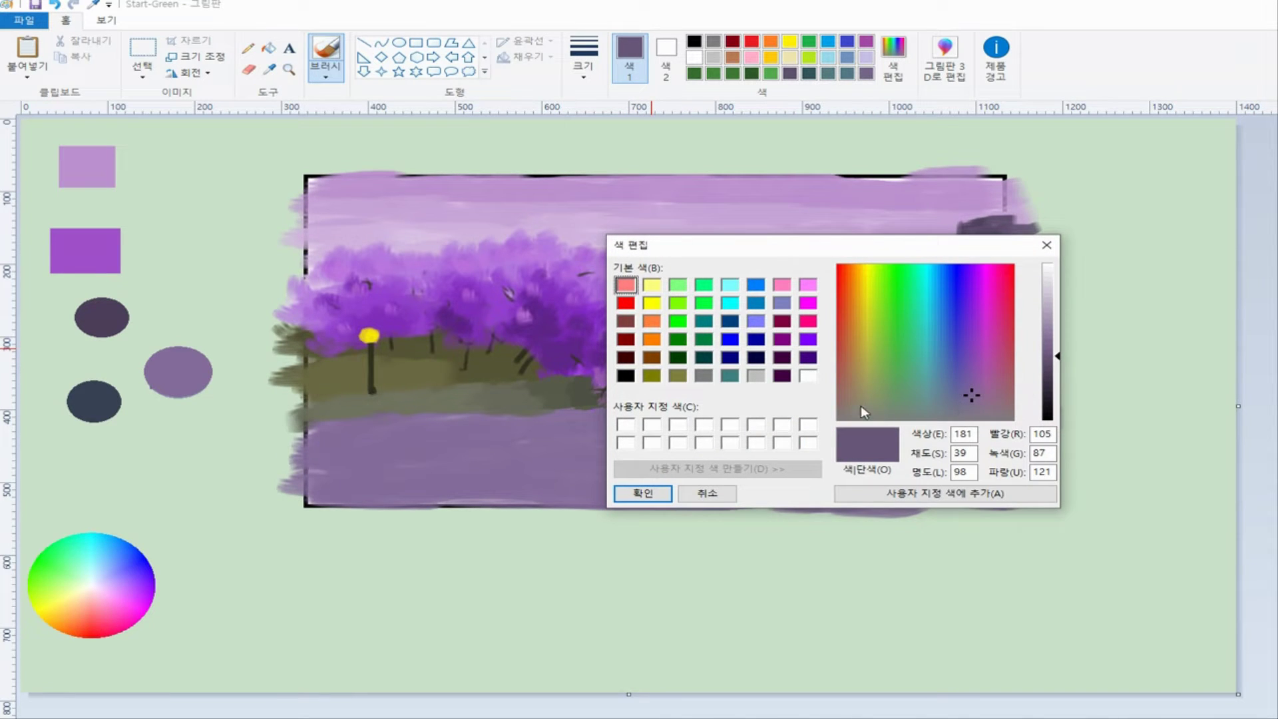
left_click_drag(1056, 361, 1059, 397)
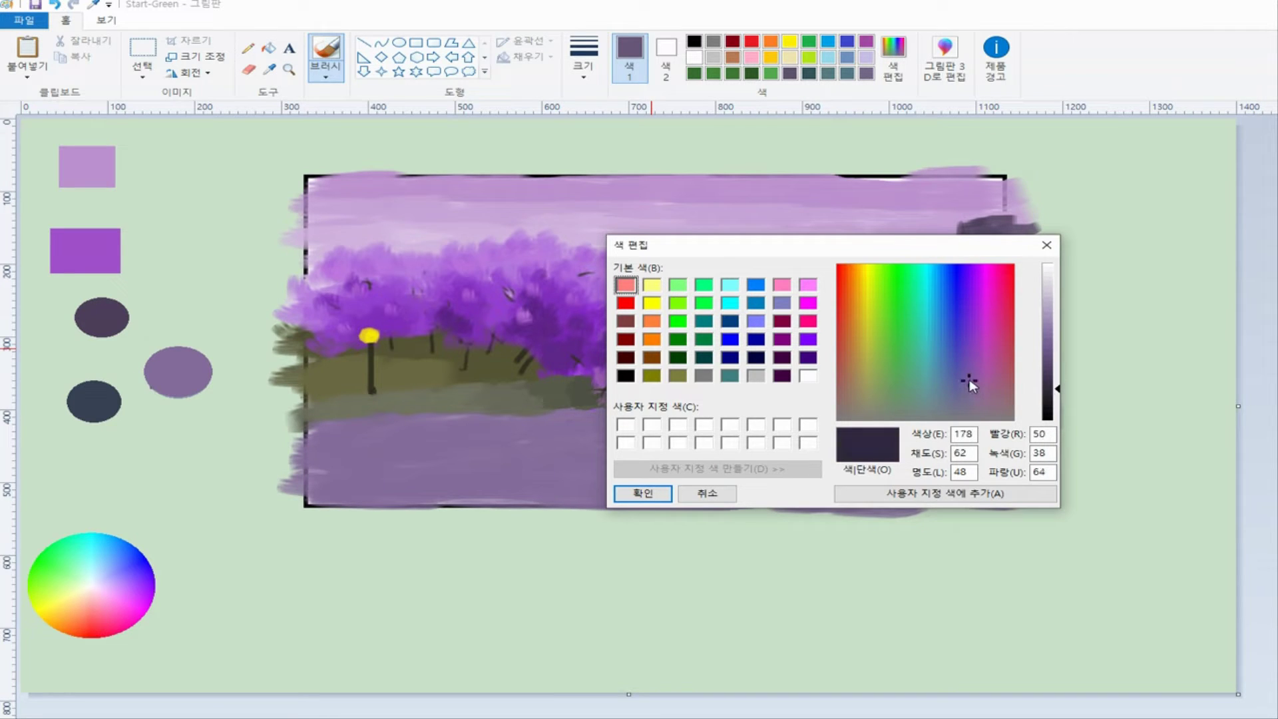
left_click_drag(949, 381, 940, 381)
left_click_drag(930, 378, 947, 384)
left_click_drag(1057, 388, 1057, 386)
left_click(642, 493)
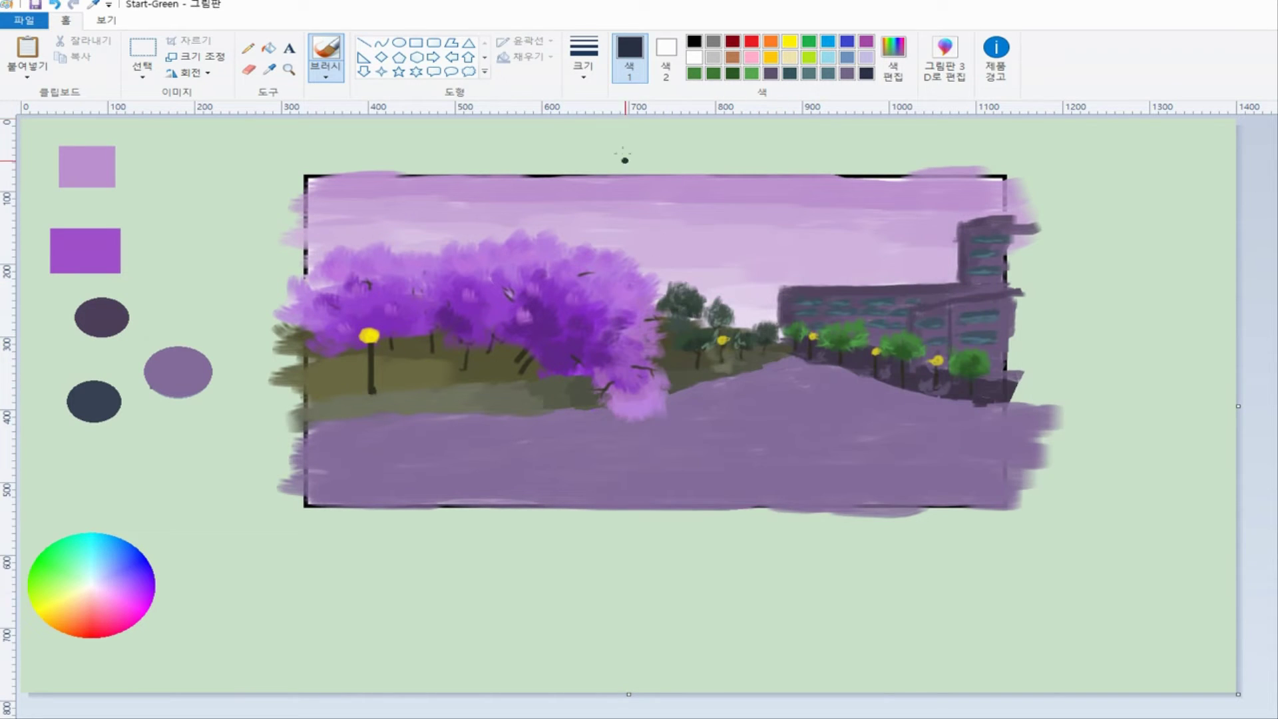
left_click(583, 57)
left_click(622, 129)
- Try dabbing dark navy stones along the boundary between the grey-green bank and the purple path
left_click(346, 421)
left_click_drag(311, 434, 399, 416)
left_click(378, 419)
key("ctrl+z")
key("ctrl+z")
key("ctrl+z")
key("ctrl+z")
key("ctrl+z")
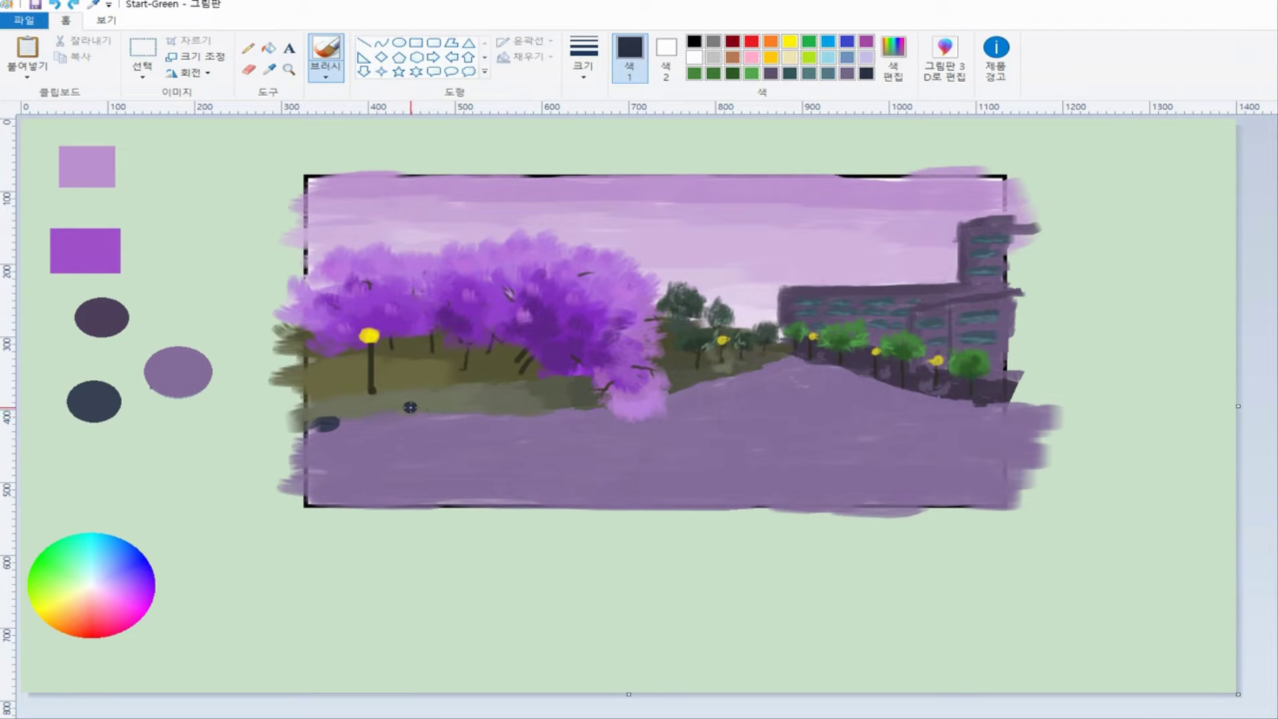
- Paint a row of rounded dark navy stones along the bank's lower edge, from the picture's left border to the pink-purple blossoms
left_click(893, 59)
left_click(642, 492)
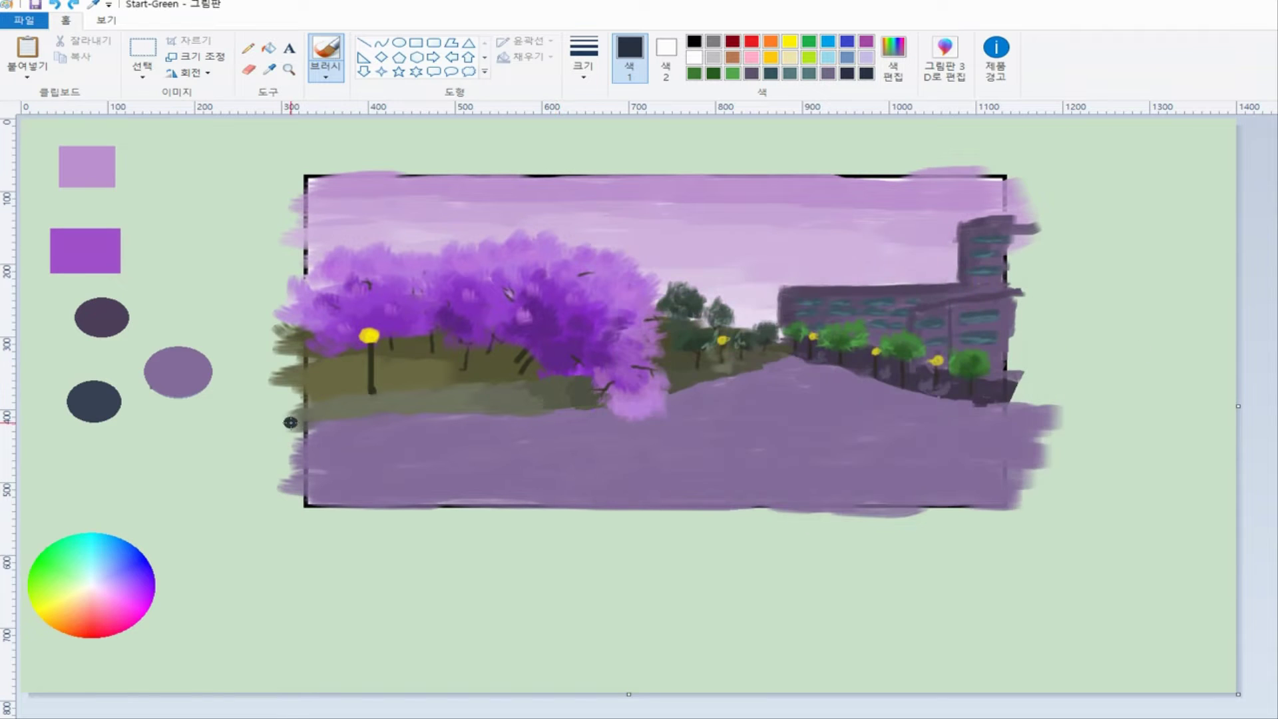
left_click_drag(324, 414, 430, 412)
key("ctrl+z")
key("ctrl+z")
key("ctrl+z")
key("ctrl+z")
key("ctrl+z")
mouse_move(332, 431)
left_mouse_down()
mouse_move(318, 426)
mouse_move(362, 424)
left_mouse_up()
left_click(351, 417)
key("ctrl+z")
key("ctrl+z")
mouse_move(383, 415)
left_mouse_down()
mouse_move(516, 421)
mouse_move(582, 407)
left_mouse_up()
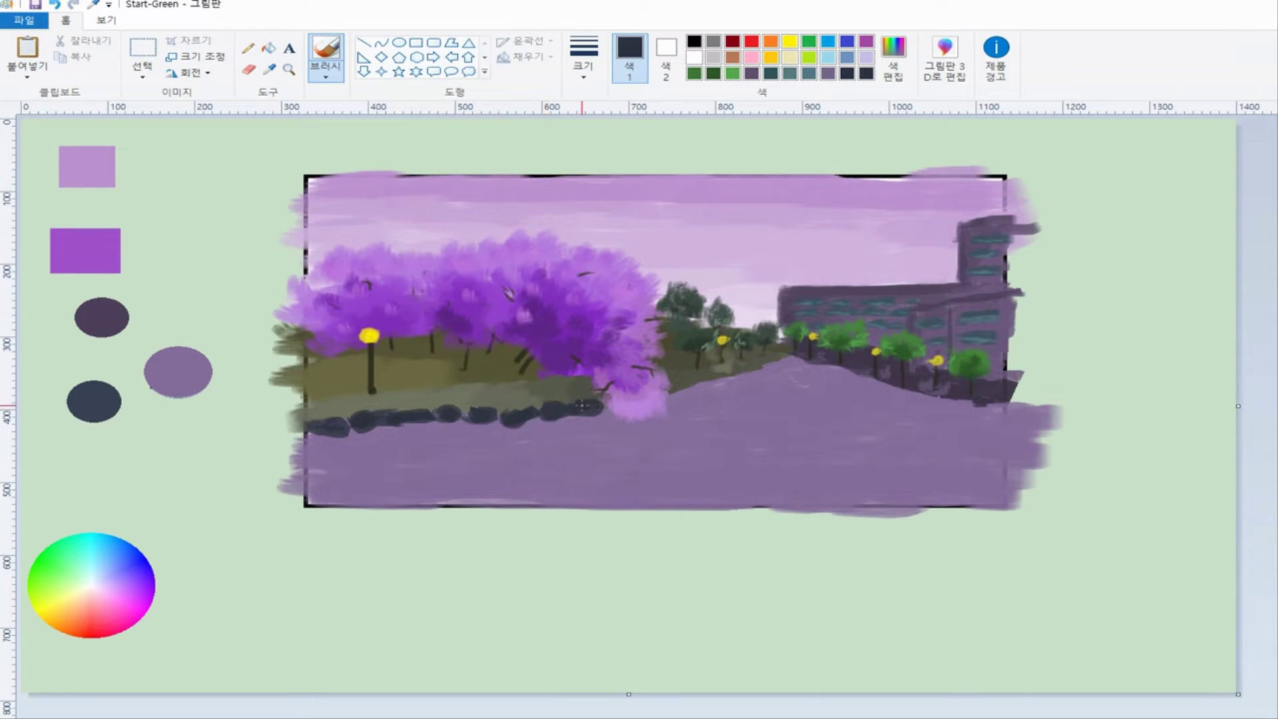
- Brush subtle highlights onto the row of stones in a lighter slate with the second-smallest brush size
left_click(893, 67)
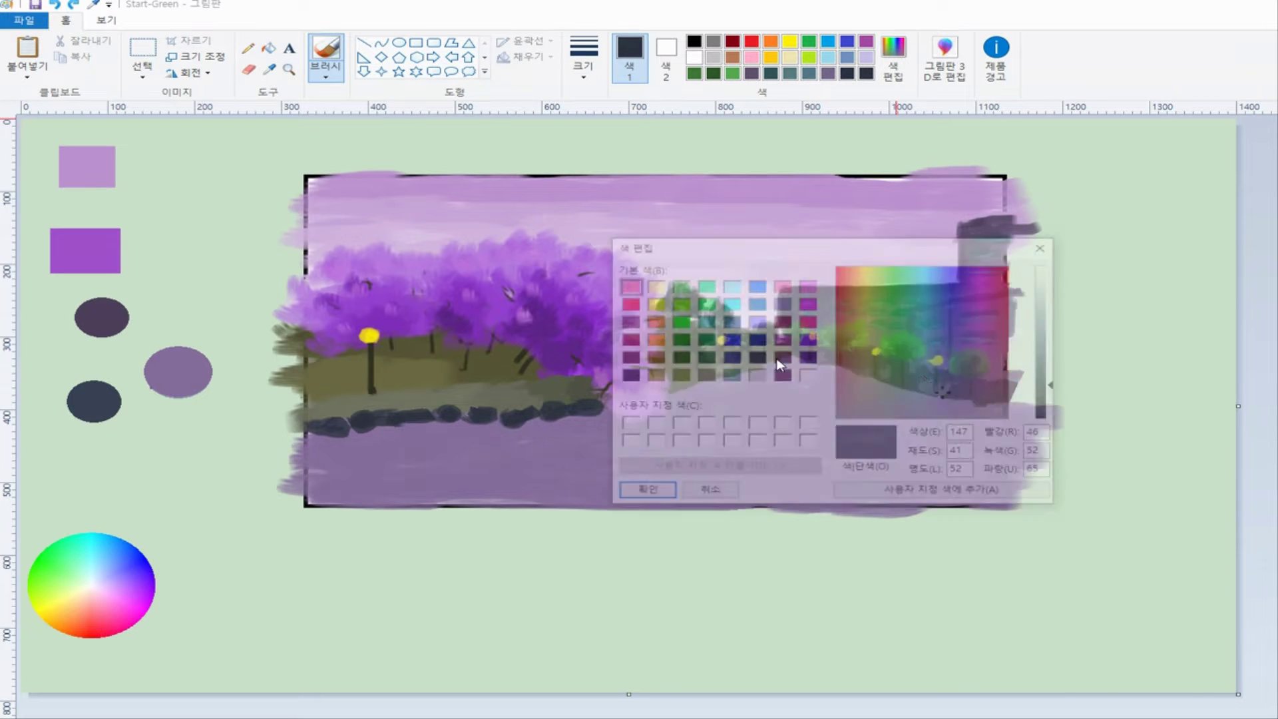
left_click(670, 493)
left_click(583, 63)
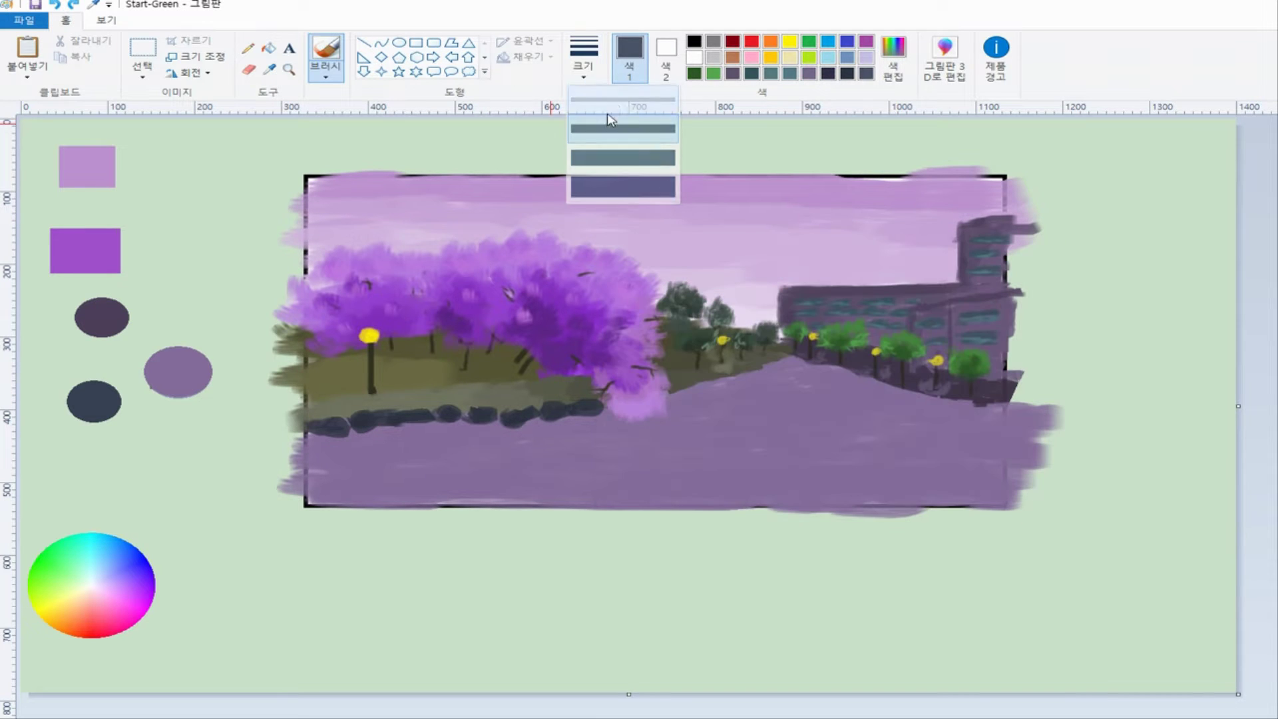
left_click(608, 120)
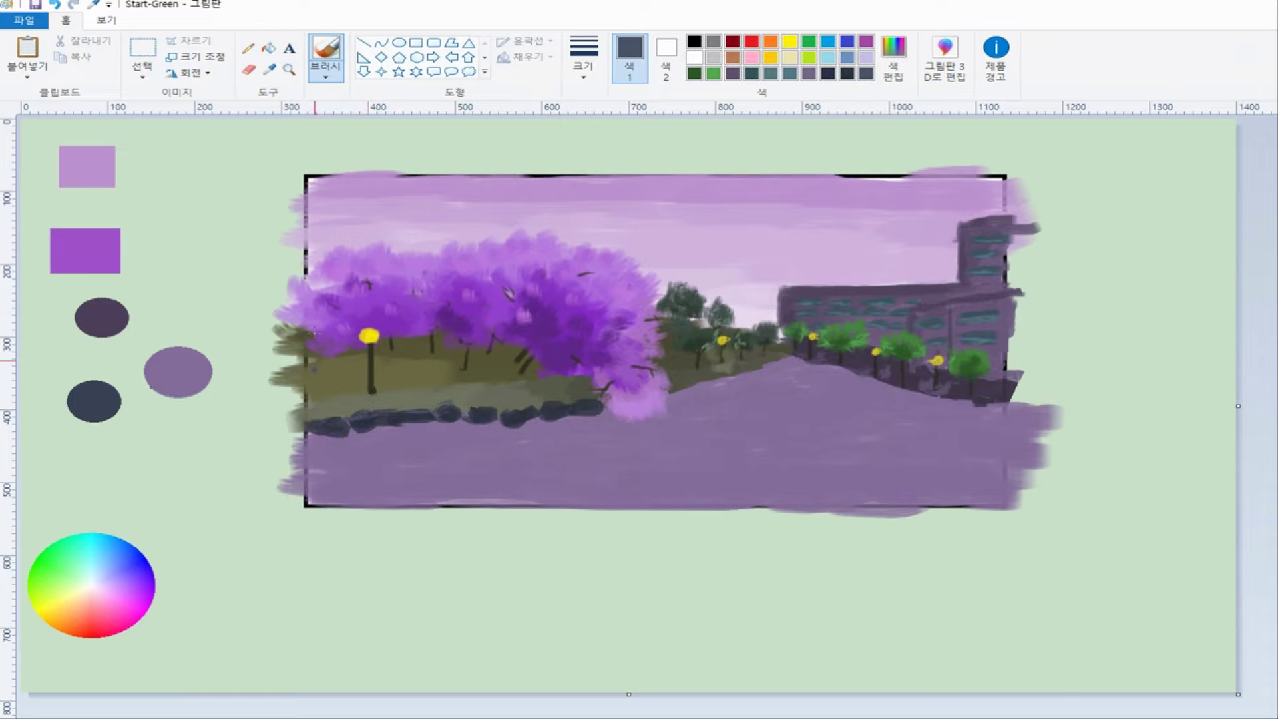
left_click(289, 70)
left_click(610, 437)
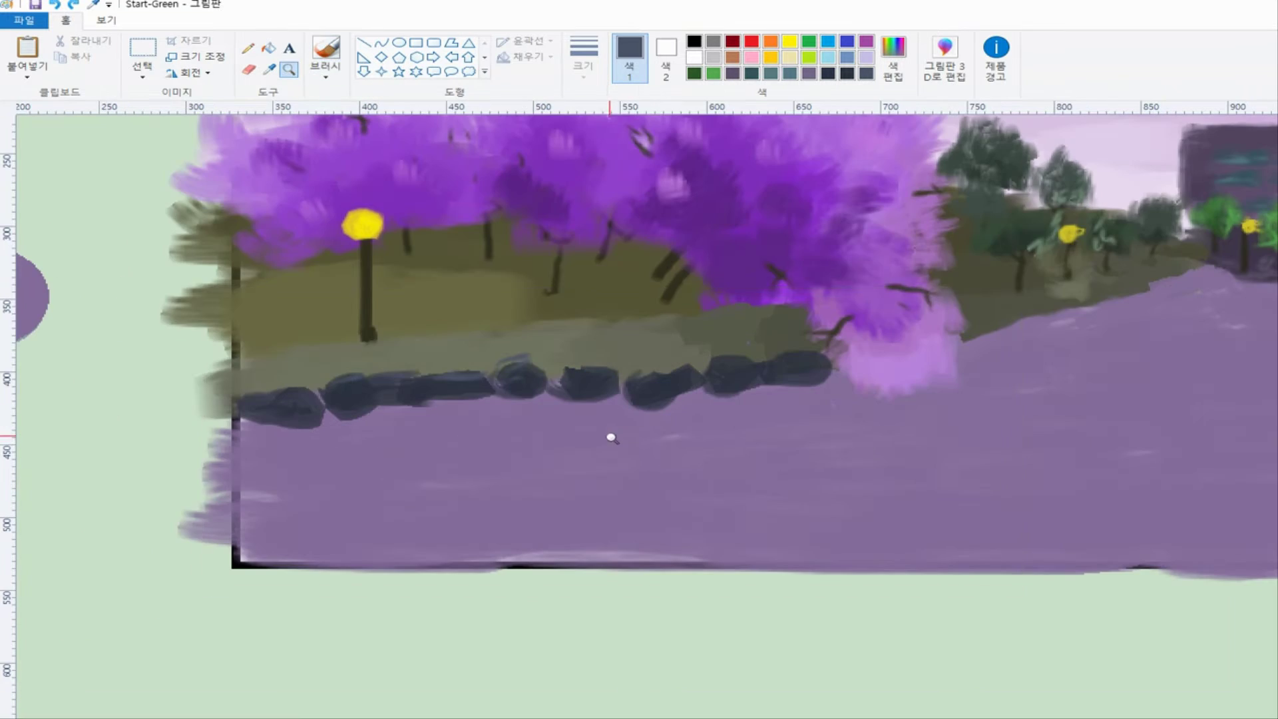
left_click(326, 49)
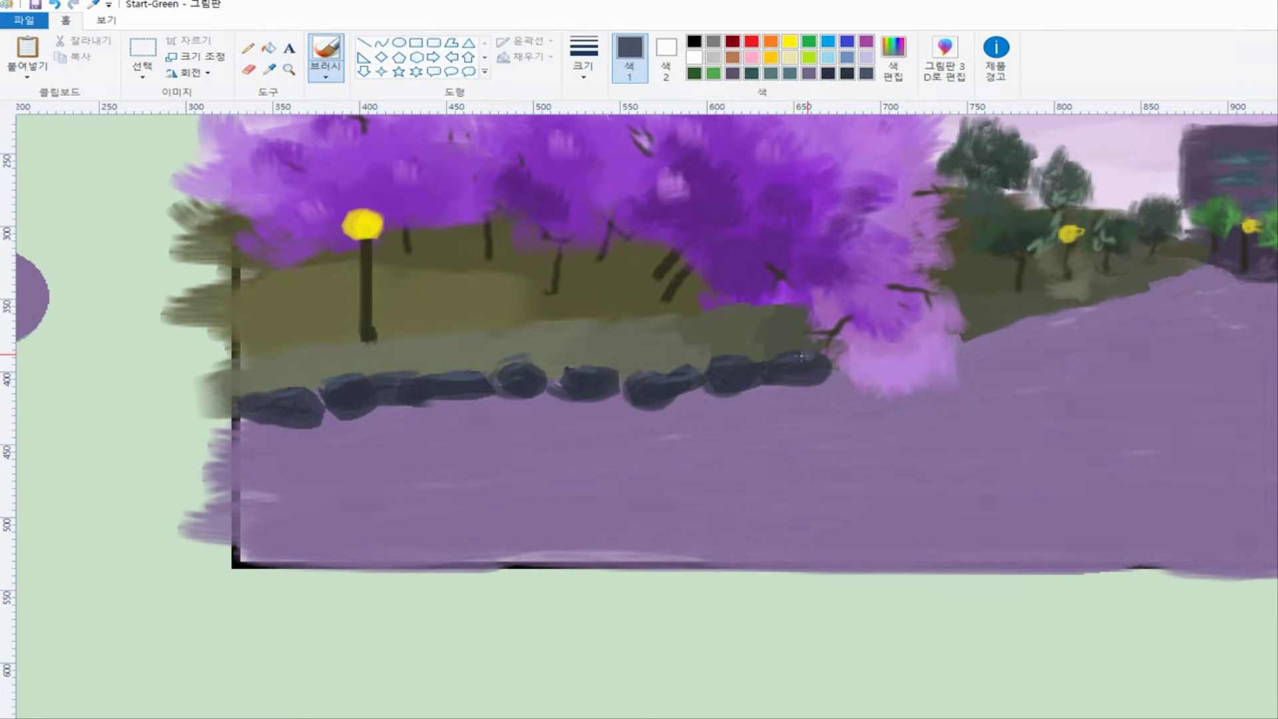
- Fill the gap between the two middle stones of the left row with sampled dark slate
left_click(270, 69)
left_click(632, 373)
left_click_drag(590, 369, 627, 380)
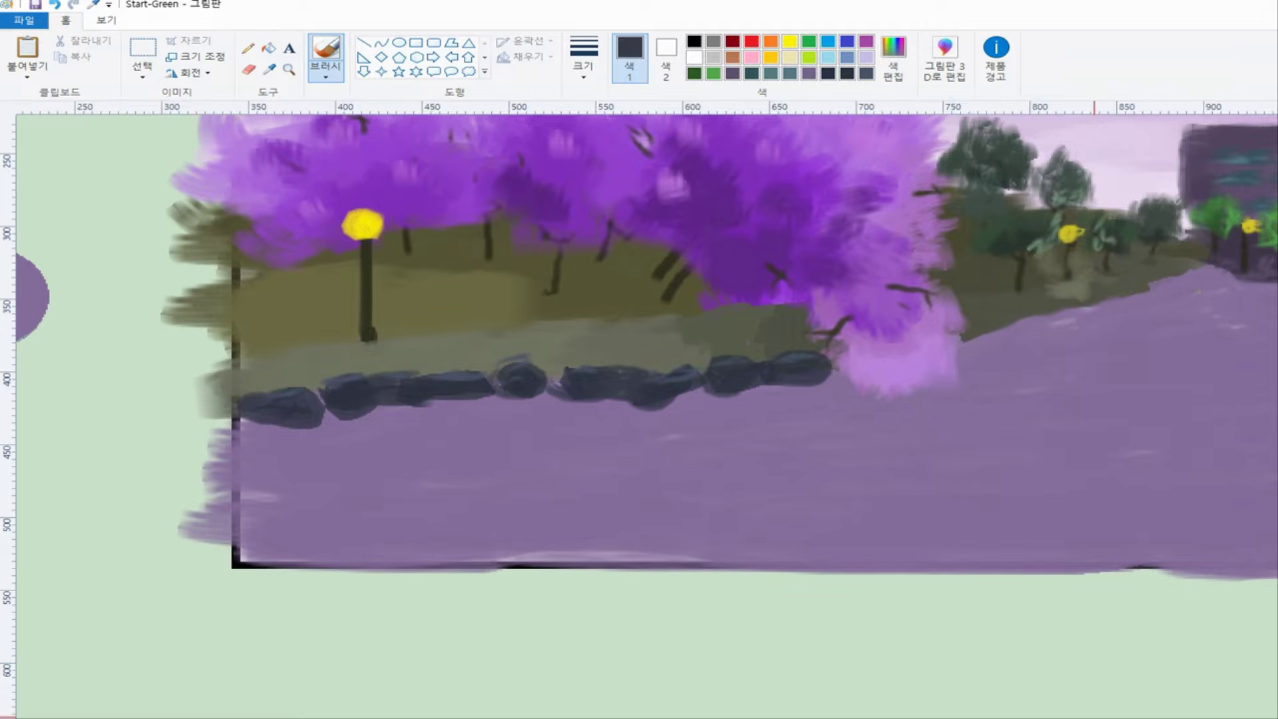
- Paint a slate stone border along the distant bank, from the pink-purple blossoms to the path's vanishing point, using a slightly adjusted slate
scroll(1027, 660, "right", 5)
left_click(893, 63)
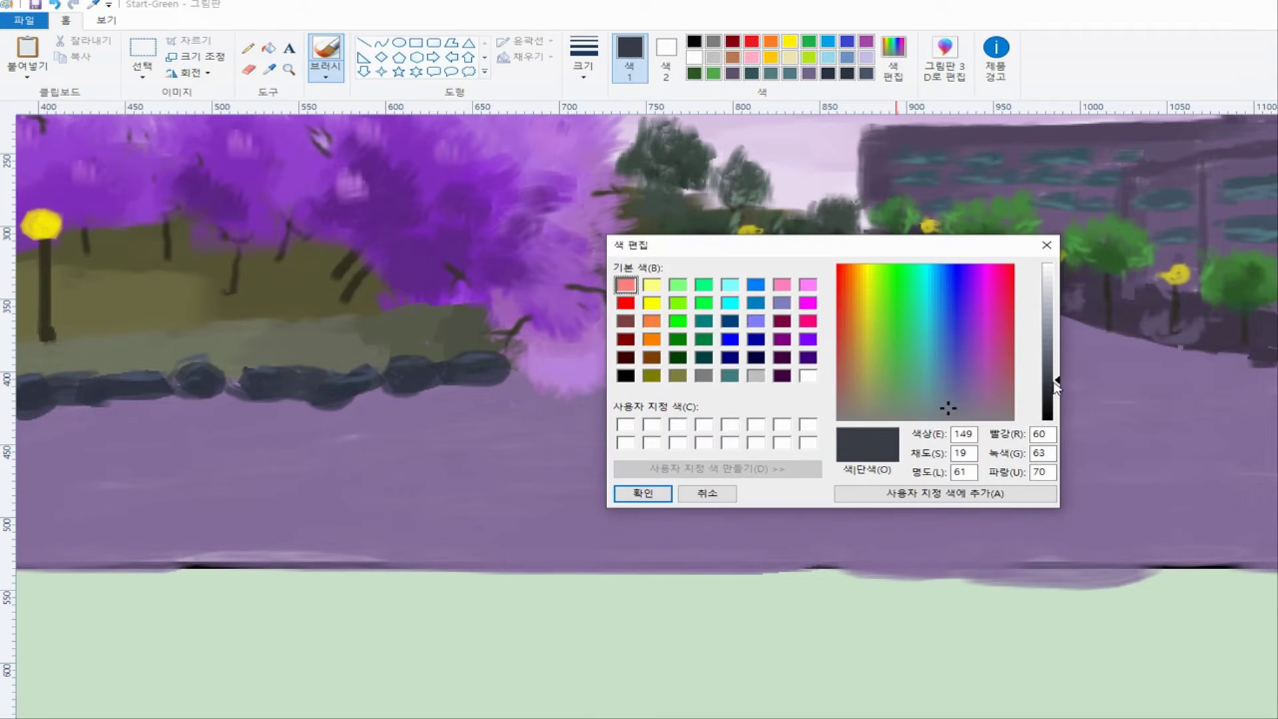
left_click_drag(1056, 386, 1058, 381)
left_click(642, 493)
left_click_drag(632, 338, 676, 325)
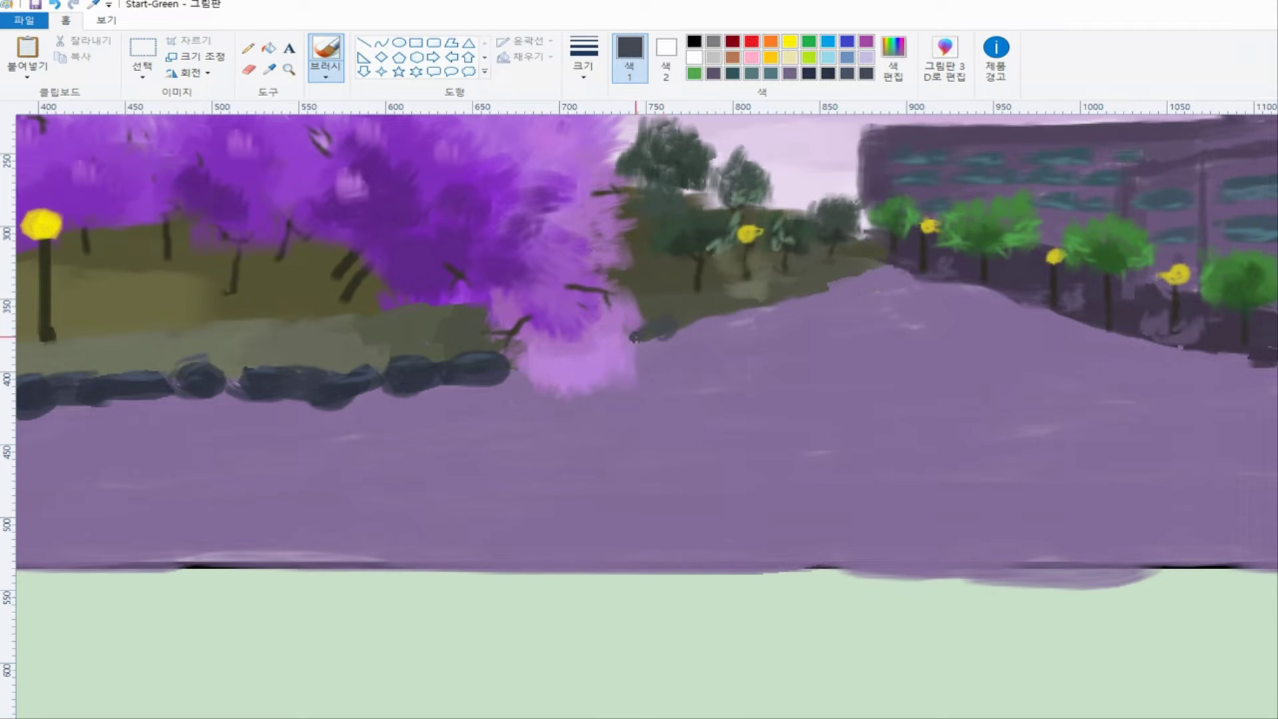
key("ctrl+z")
left_click_drag(854, 268, 845, 282)
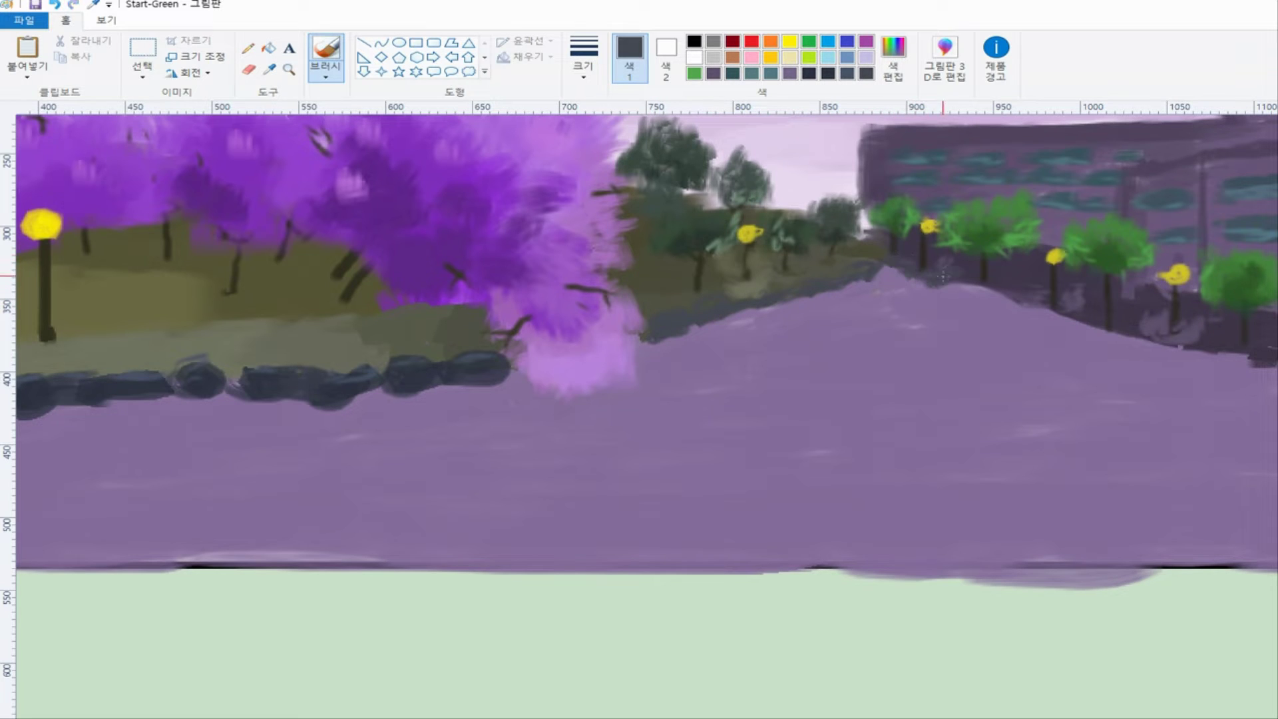
- Start a stone border below the far green trees beside the building, continuing it in darker slate RGB 54, 56, 65
mouse_move(945, 279)
left_mouse_down()
mouse_move(912, 277)
mouse_move(946, 284)
mouse_move(940, 300)
mouse_move(960, 283)
mouse_move(934, 280)
mouse_move(1000, 288)
mouse_move(1039, 310)
left_mouse_up()
left_click(893, 58)
left_click_drag(1053, 373, 1053, 383)
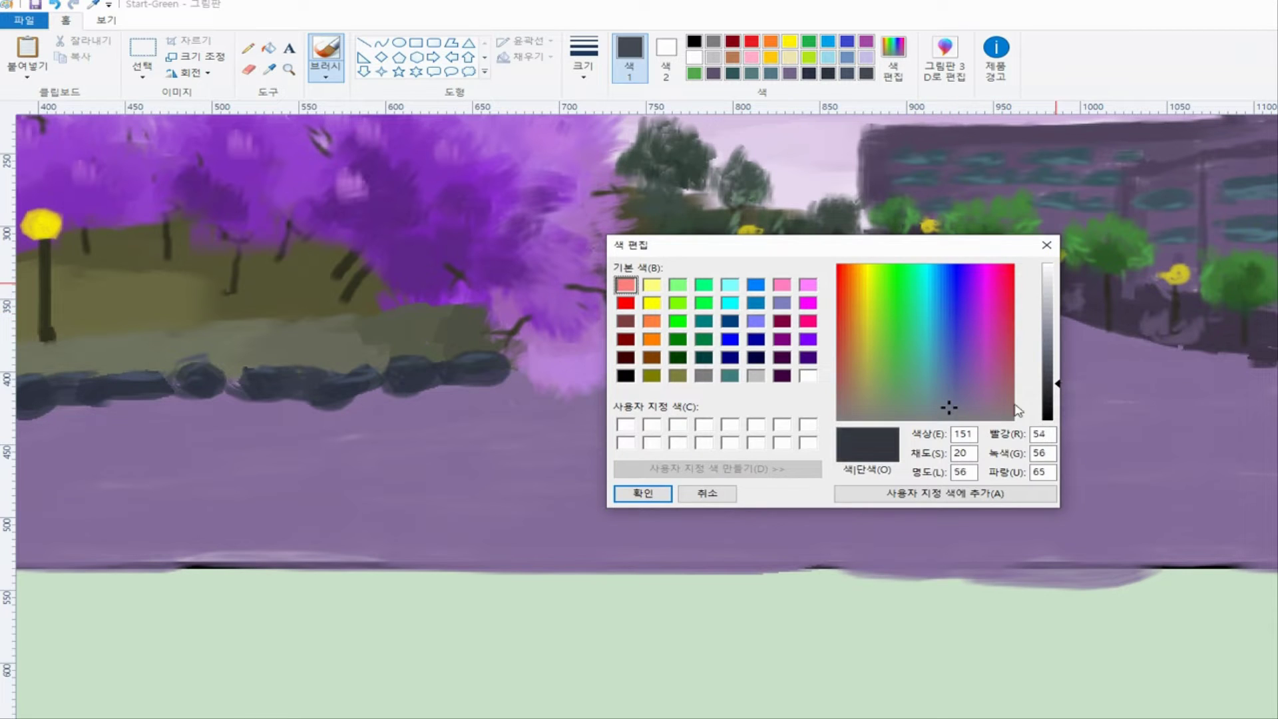
left_click(652, 491)
mouse_move(1039, 311)
left_mouse_down()
mouse_move(1028, 306)
mouse_move(1073, 325)
left_mouse_up()
left_click_drag(1133, 718, 1195, 717)
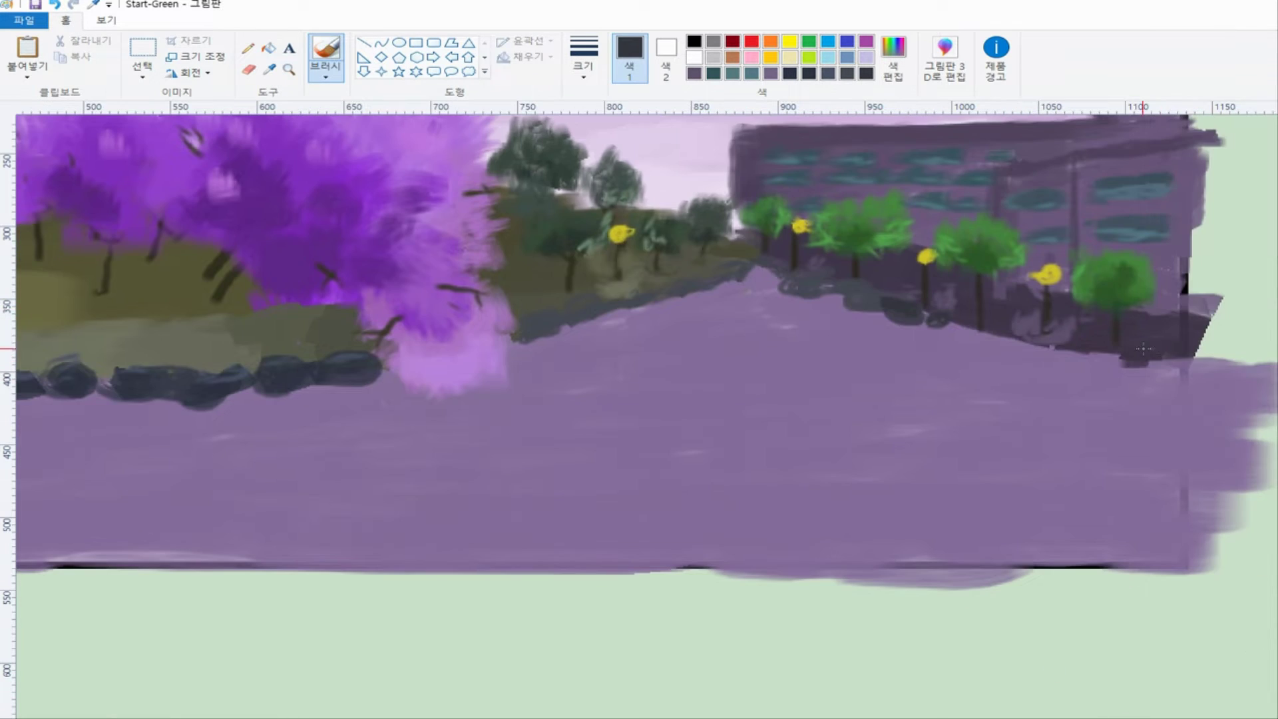
- Extend the dark stone border below the nearer green trees to the picture's right edge with the third brush size
mouse_move(1115, 361)
left_mouse_down()
mouse_move(1177, 365)
mouse_move(1048, 352)
mouse_move(1081, 366)
left_mouse_up()
key("ctrl+z")
left_click(583, 62)
left_click(622, 159)
key("ctrl+z")
mouse_move(1118, 360)
left_mouse_down()
mouse_move(1166, 362)
mouse_move(922, 333)
mouse_move(960, 322)
mouse_move(953, 341)
mouse_move(1020, 350)
mouse_move(975, 343)
mouse_move(963, 327)
mouse_move(943, 332)
mouse_move(941, 349)
mouse_move(989, 350)
mouse_move(947, 342)
mouse_move(969, 334)
mouse_move(1005, 347)
mouse_move(915, 328)
left_mouse_up()
- Add lighter slate highlights to the stone border by the building using the smallest brush size
left_click(583, 56)
left_click(610, 99)
left_click(893, 59)
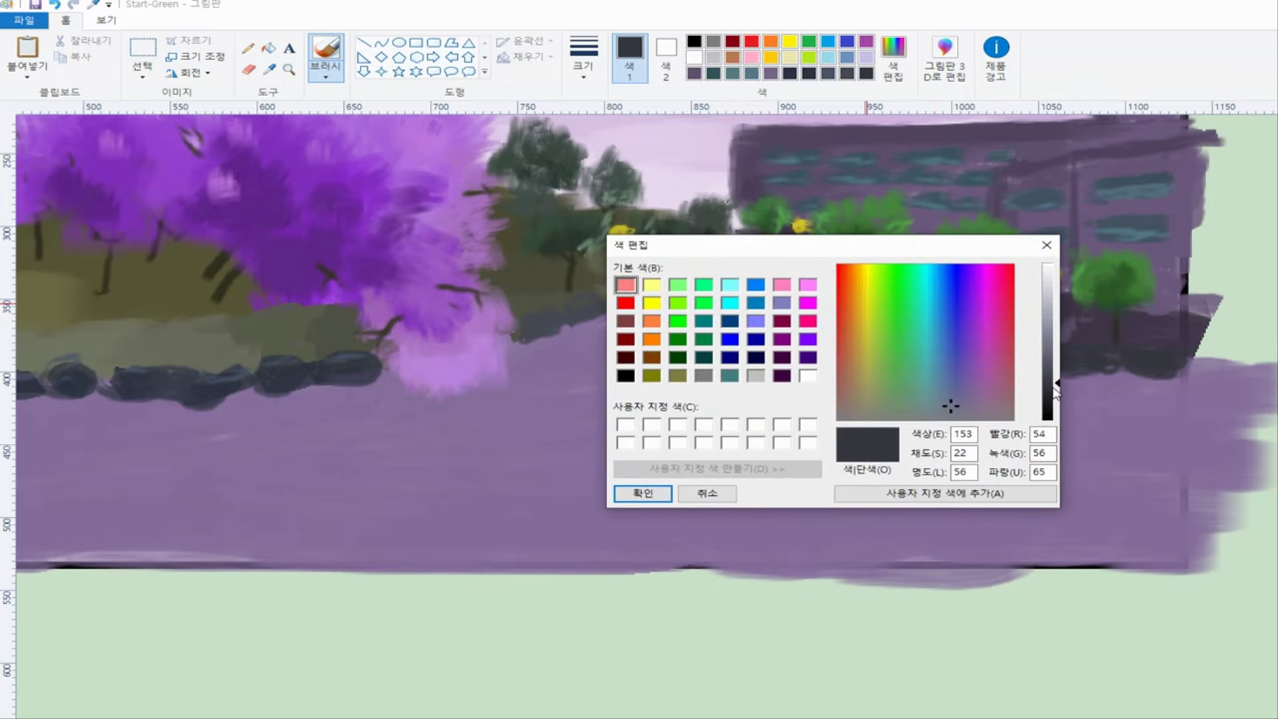
left_click_drag(1057, 386, 1057, 378)
left_click(643, 492)
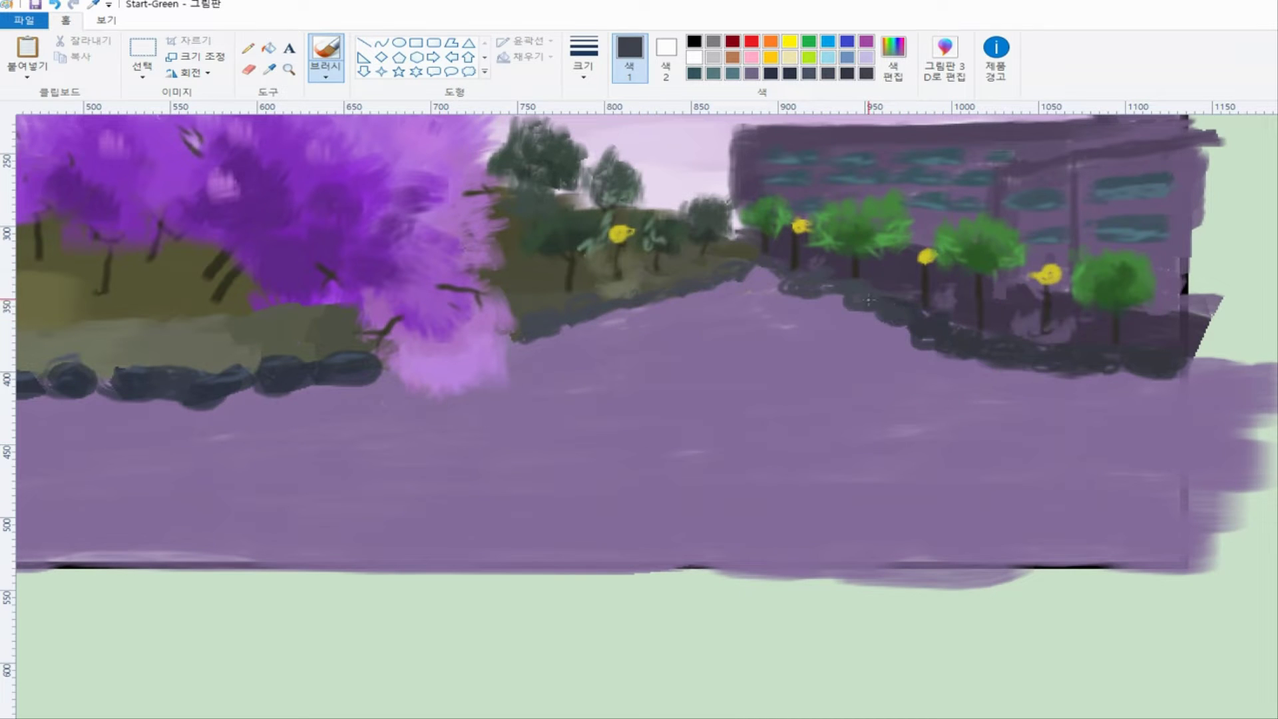
- Define the far part of the building-side stone border with dark slate RGB 54, 56, 65
left_click(893, 60)
left_click(1057, 386)
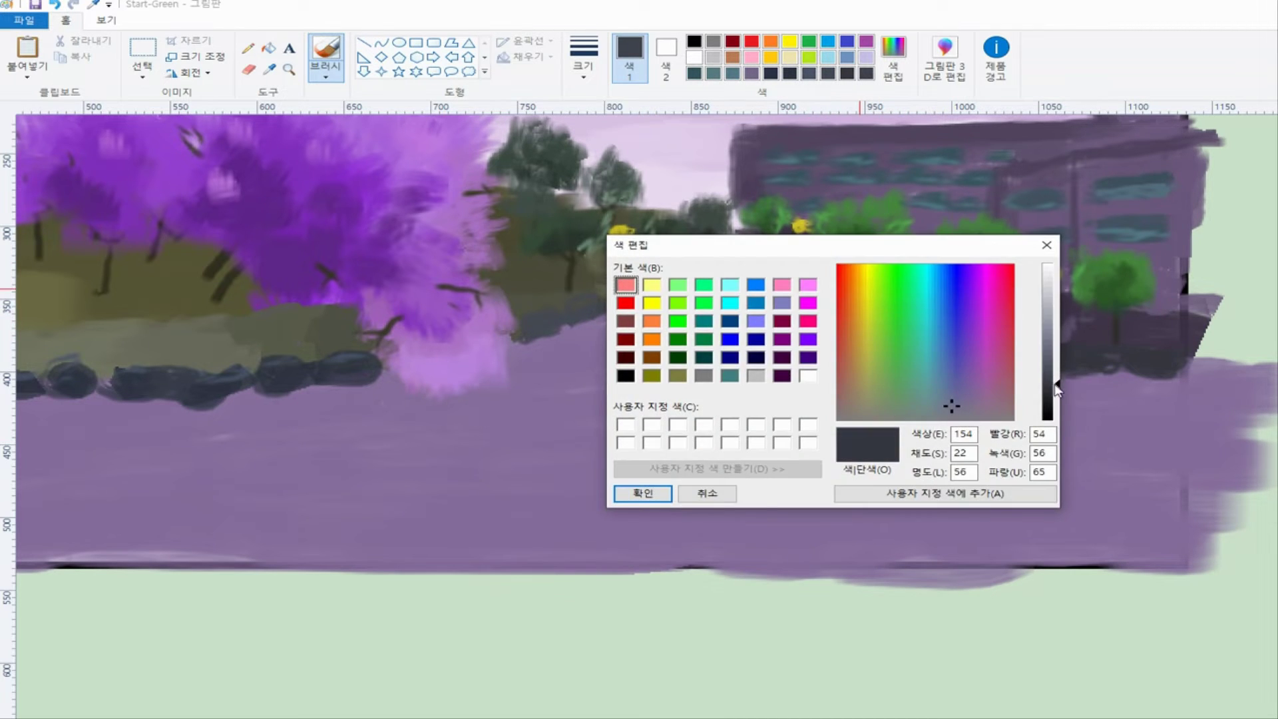
left_click(645, 490)
left_click_drag(907, 318, 803, 291)
scroll(695, 313, "down", 3)
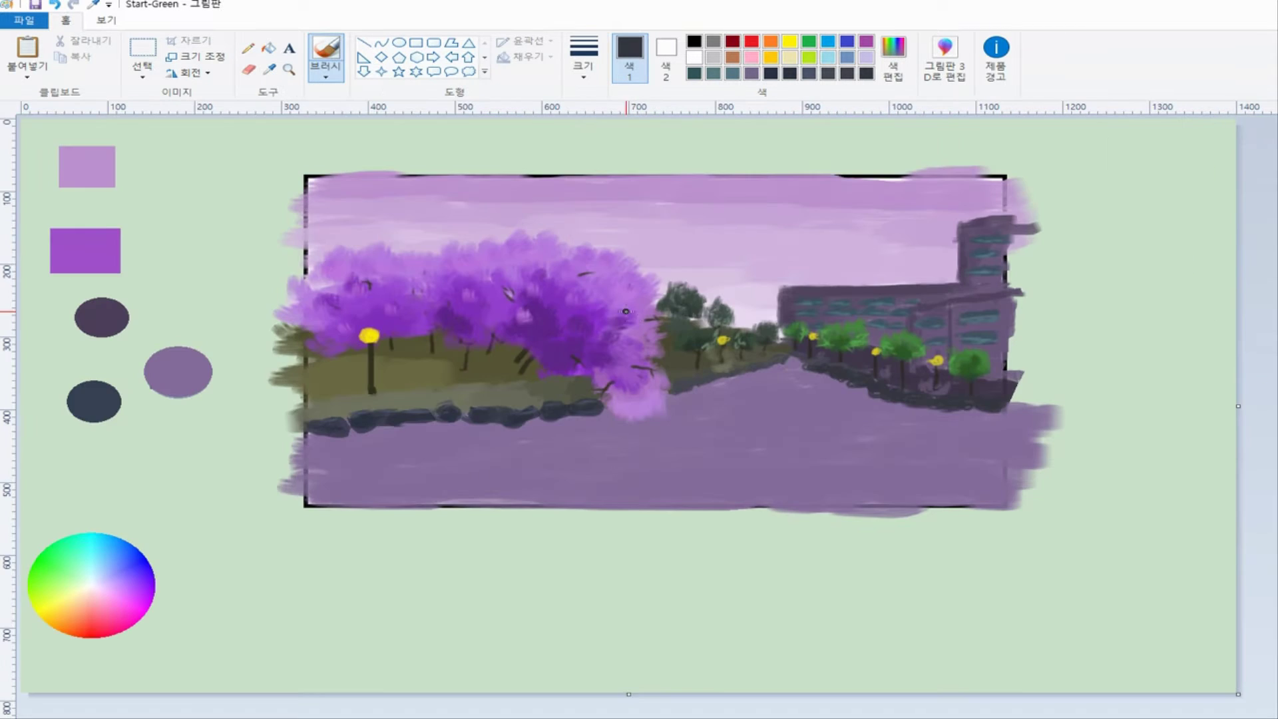
- Close the gaps and refine the outlines of the left row of stones with sampled dark navy
left_click(288, 69)
left_click(592, 420)
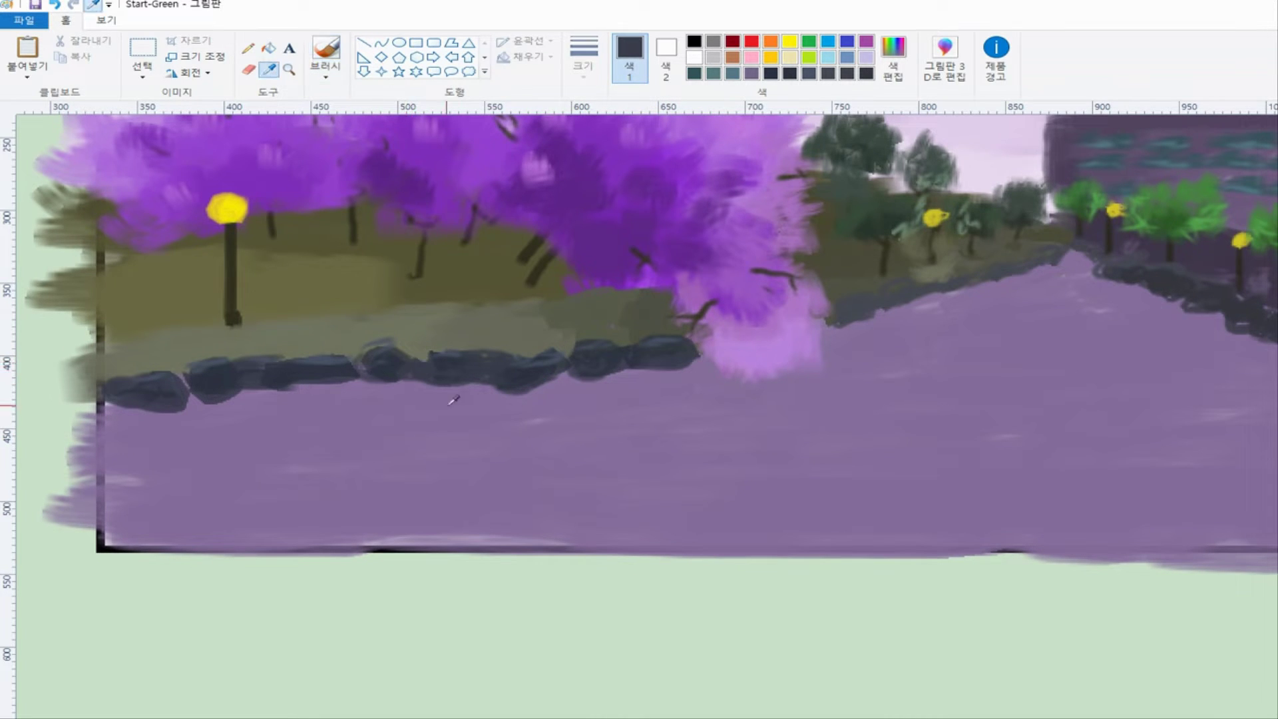
scroll(266, 365, "down", 2)
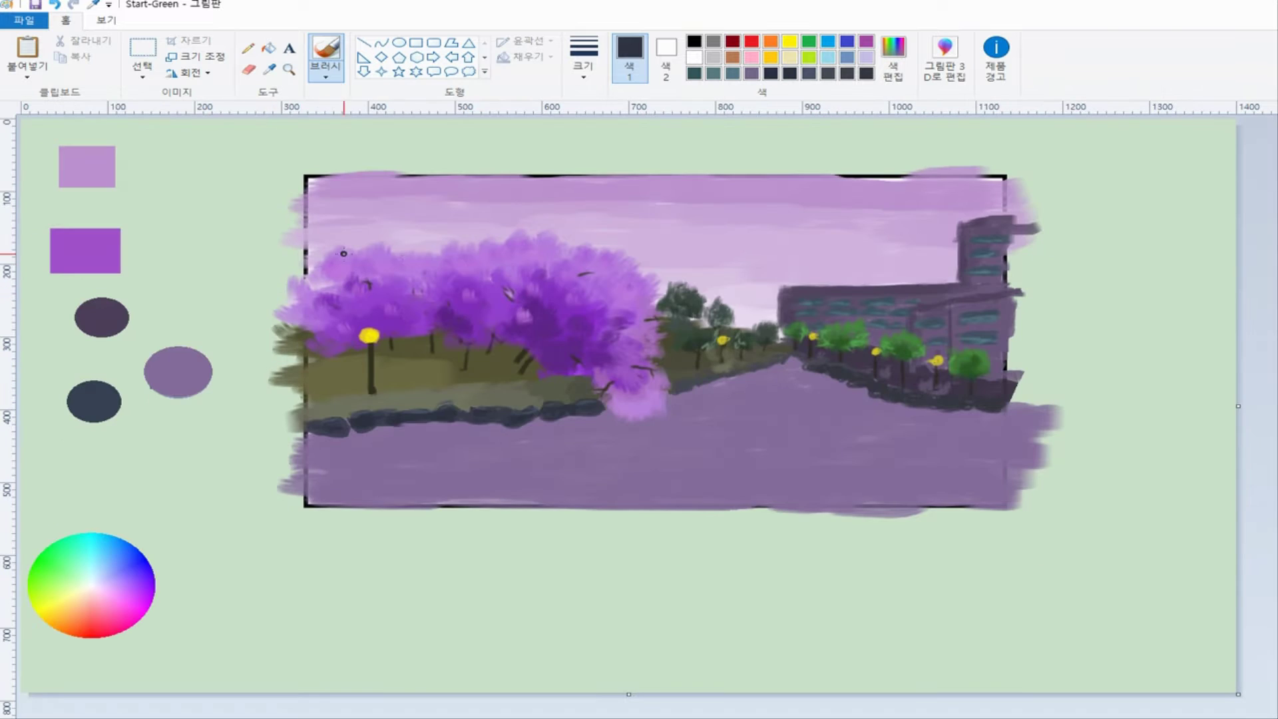
left_click(289, 70)
left_click(428, 425)
left_click(269, 70)
left_click(546, 411)
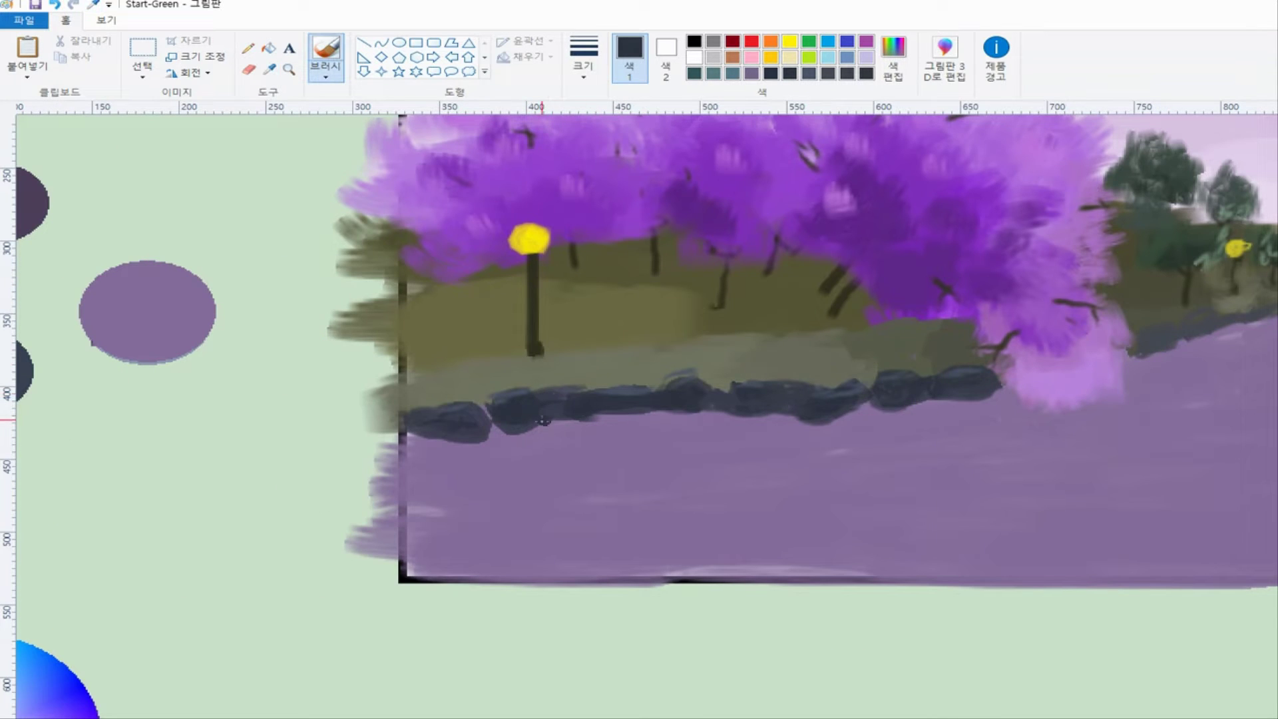
- Accent the left stones with lighter slate and sampled dark navy, and darken the edge of the distant stone border
left_click(893, 60)
left_click_drag(1059, 388, 1058, 368)
left_click(644, 493)
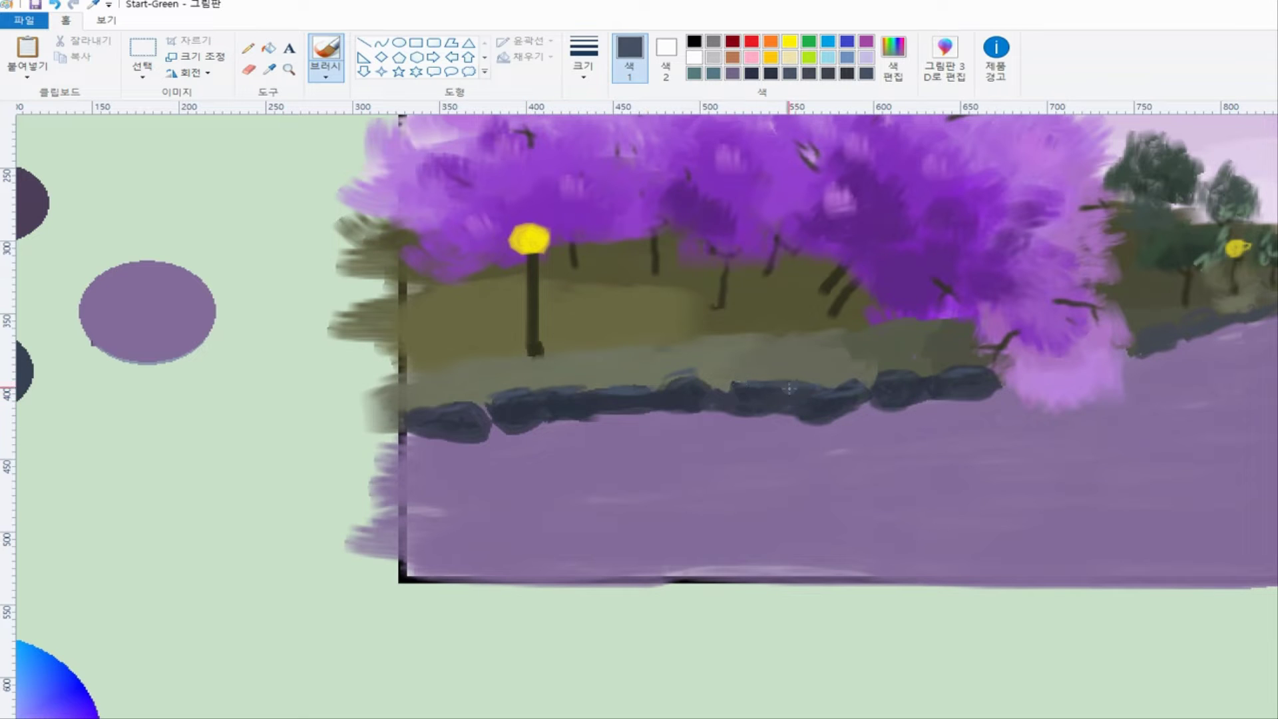
key("alt+4")
left_click(799, 402)
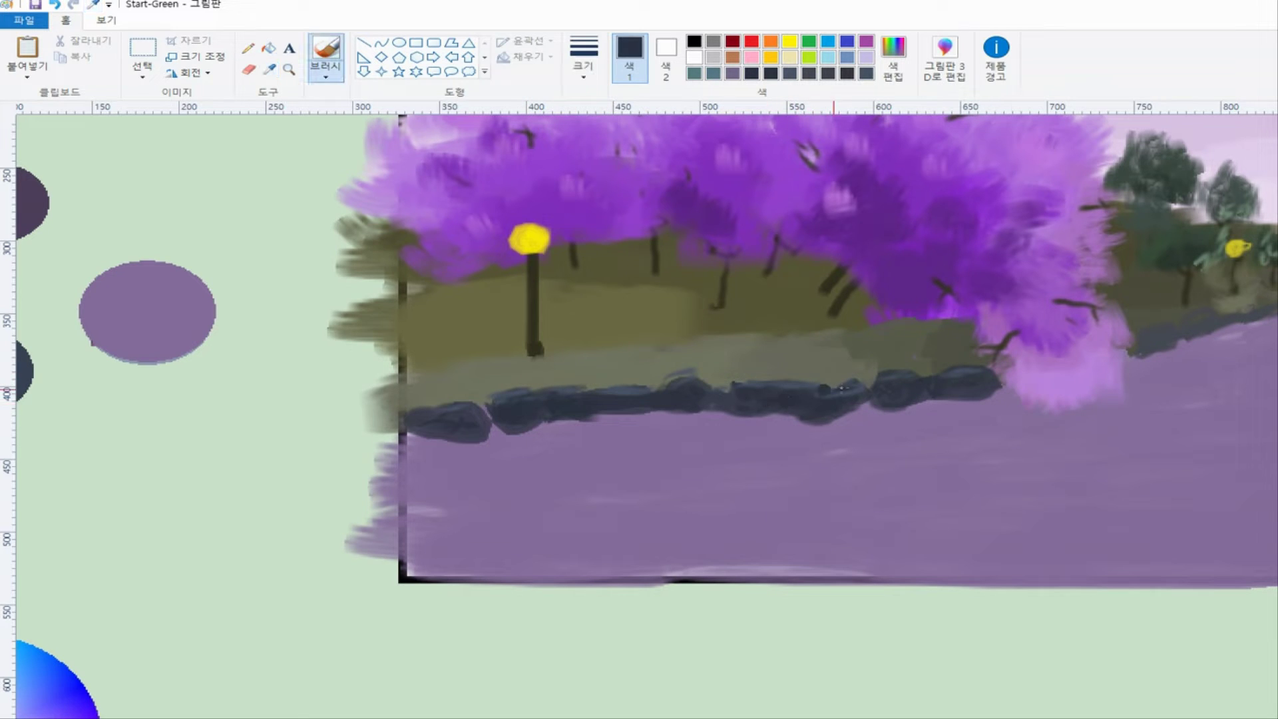
mouse_move(1154, 341)
left_mouse_down()
mouse_move(1144, 355)
mouse_move(1258, 317)
left_mouse_up()
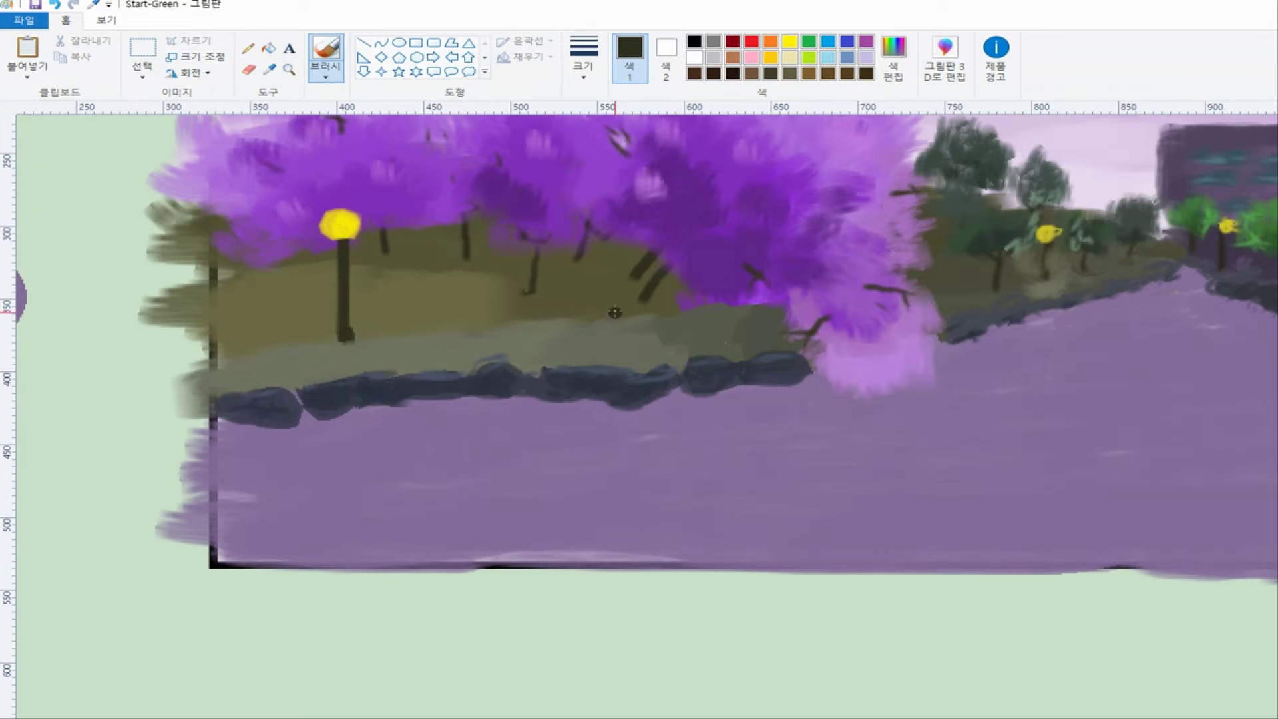
- Paint a clump of thin dark olive shrub stems just above the left row of stones
mouse_move(604, 335)
left_mouse_down()
mouse_move(636, 329)
mouse_move(595, 327)
mouse_move(686, 333)
mouse_move(583, 353)
mouse_move(692, 332)
mouse_move(532, 319)
mouse_move(652, 307)
mouse_move(637, 360)
left_mouse_up()
left_click_drag(606, 312, 600, 345)
left_click_drag(504, 326, 518, 370)
left_click_drag(453, 332, 469, 366)
left_click_drag(365, 356, 429, 367)
- Cover the shrub stems with small yellow blossom strokes, adding a darker yellow towards the lamp post
mouse_move(440, 323)
left_mouse_down()
mouse_move(461, 340)
mouse_move(528, 337)
mouse_move(544, 314)
mouse_move(503, 313)
mouse_move(516, 301)
mouse_move(573, 324)
mouse_move(556, 307)
mouse_move(523, 306)
mouse_move(395, 347)
mouse_move(527, 338)
mouse_move(591, 309)
mouse_move(608, 344)
left_mouse_up()
mouse_move(536, 336)
left_mouse_down()
mouse_move(507, 341)
mouse_move(555, 343)
mouse_move(622, 305)
mouse_move(629, 336)
mouse_move(607, 319)
mouse_move(617, 317)
left_mouse_up()
left_click(893, 58)
left_click(1055, 352)
left_click(659, 492)
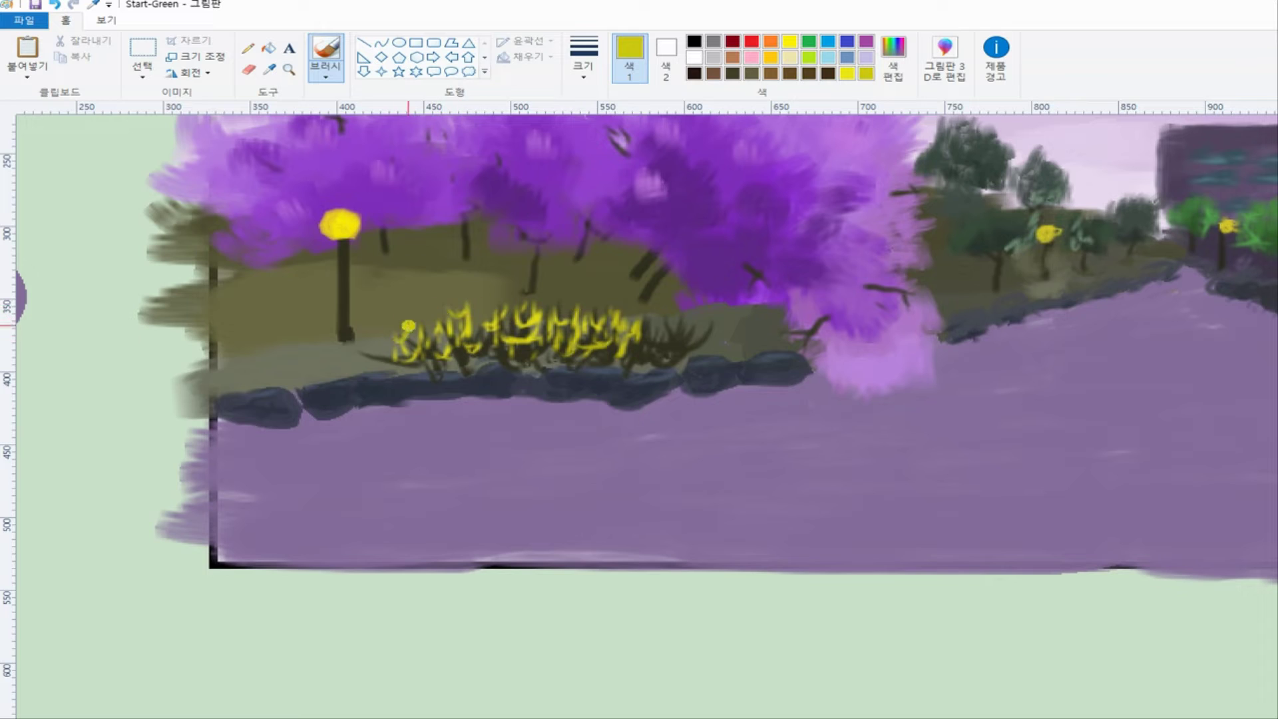
left_click_drag(409, 326, 413, 337)
left_click_drag(375, 346, 378, 354)
mouse_move(519, 305)
left_mouse_down()
mouse_move(524, 316)
mouse_move(494, 335)
left_mouse_up()
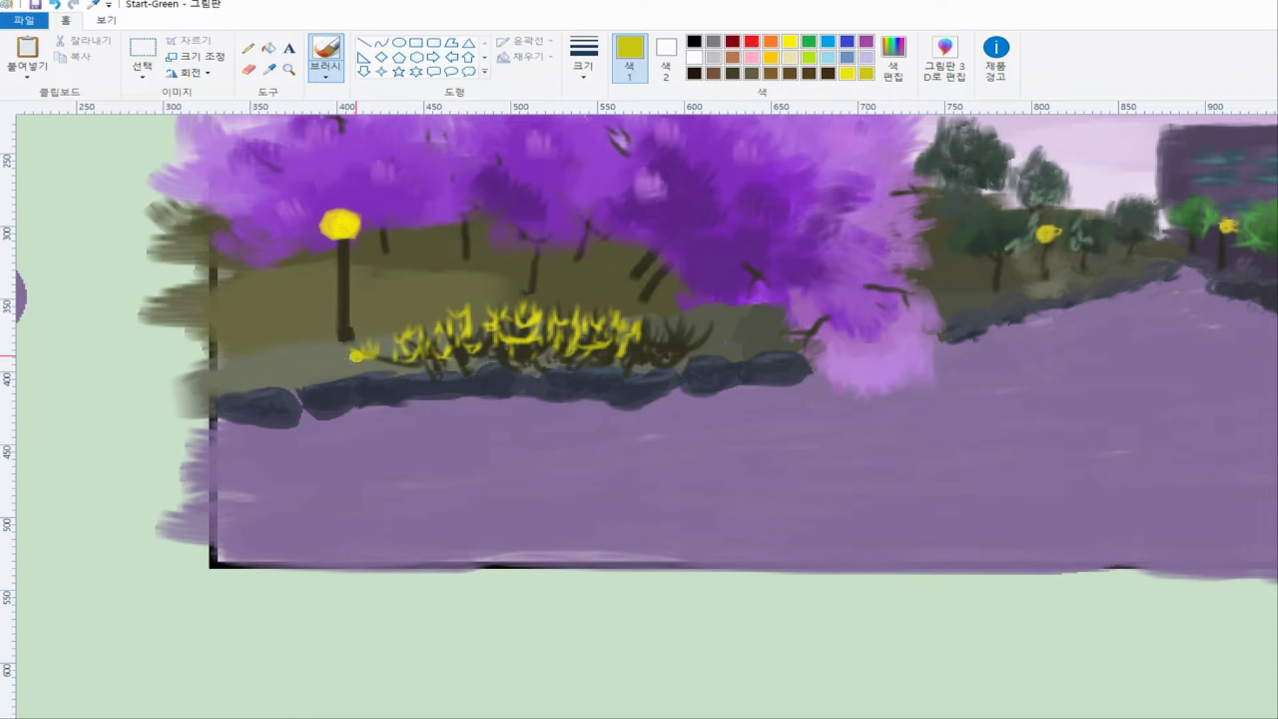
- Paint the shrub's end nearest the purple blossoms with a deeper olive yellow
left_click(894, 66)
left_click(1058, 374)
left_click(645, 491)
mouse_move(637, 316)
left_mouse_down()
mouse_move(705, 312)
mouse_move(709, 324)
mouse_move(693, 349)
mouse_move(657, 341)
mouse_move(705, 345)
mouse_move(637, 346)
mouse_move(680, 336)
mouse_move(643, 355)
mouse_move(676, 326)
mouse_move(670, 345)
mouse_move(635, 348)
mouse_move(684, 334)
mouse_move(630, 350)
mouse_move(668, 329)
mouse_move(661, 346)
mouse_move(630, 347)
mouse_move(667, 352)
left_mouse_up()
- Sample the hill's olive and turn it into a dark green brush colour
key("alt+4")
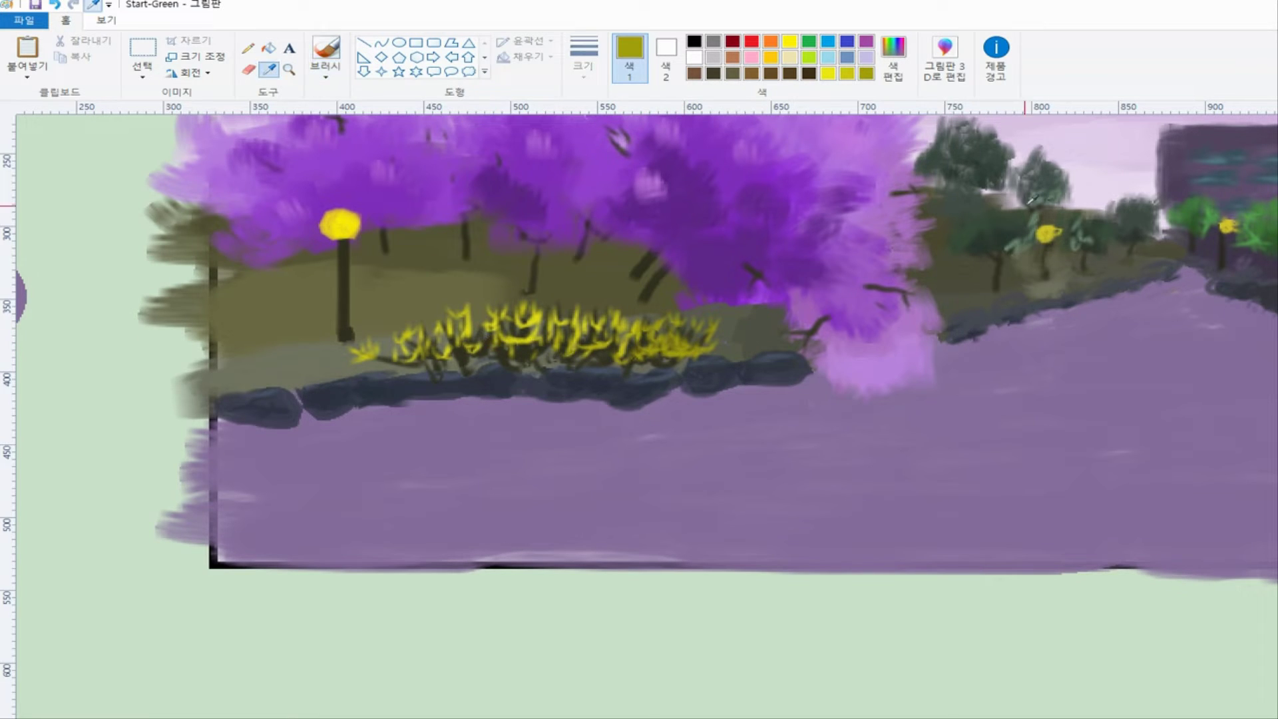
left_click(436, 274)
key("alt+h")
key("e")
key("c")
left_click(898, 385)
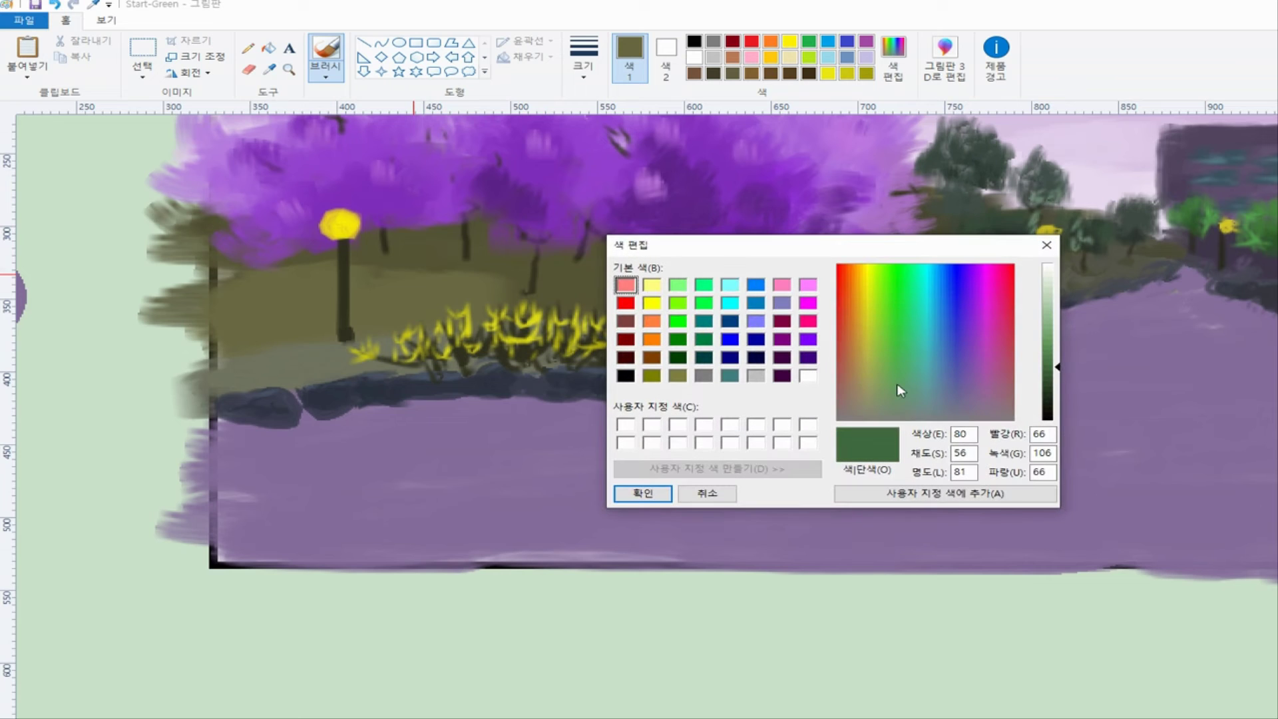
left_click_drag(1043, 361, 1045, 383)
left_click(642, 493)
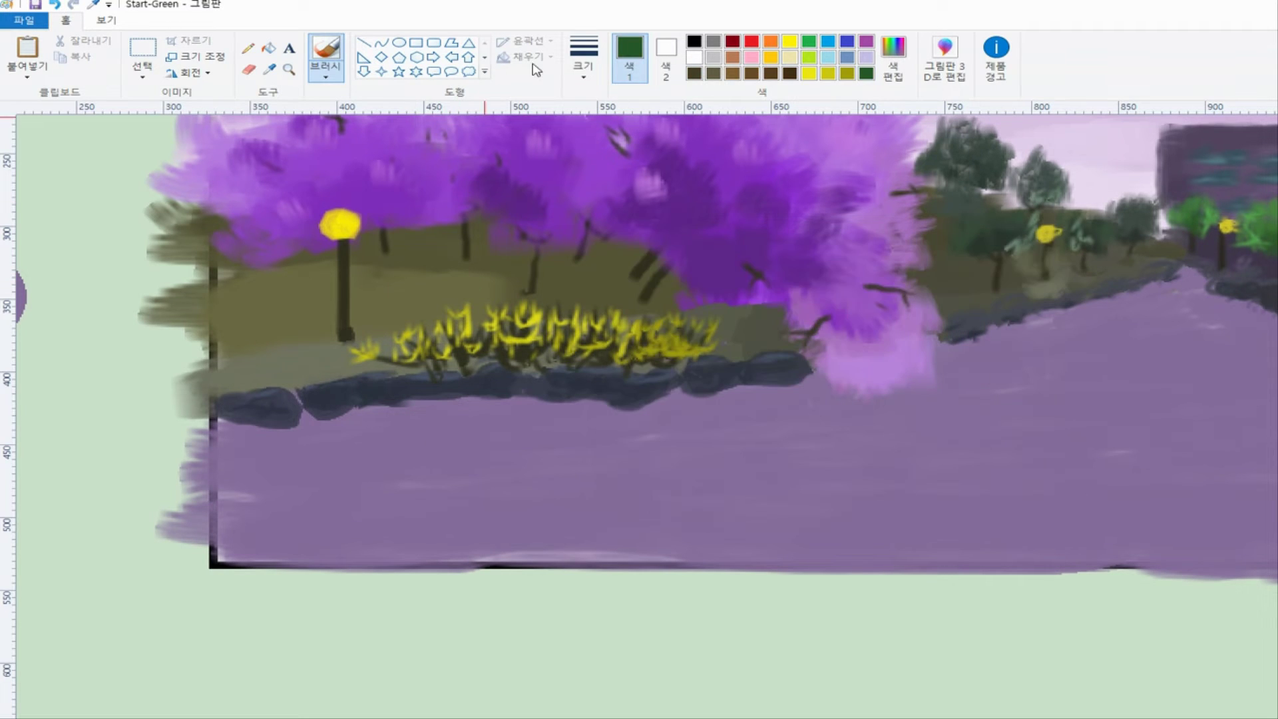
- Paint dark green bushes with a larger brush across the hill beneath the blossoms and over the left end of the stone row
left_click(584, 60)
left_click(613, 157)
left_click(410, 263)
mouse_move(410, 263)
left_mouse_down()
mouse_move(436, 244)
mouse_move(449, 264)
mouse_move(391, 272)
mouse_move(477, 271)
left_mouse_up()
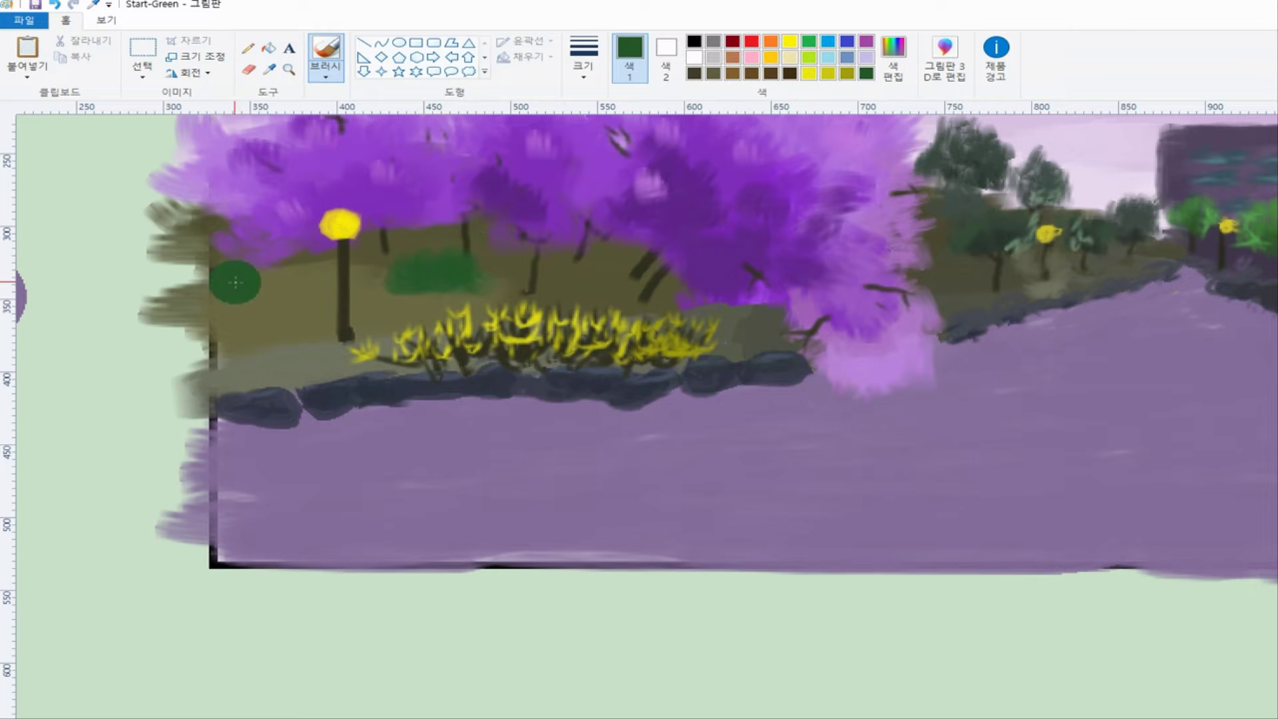
mouse_move(235, 283)
left_mouse_down()
mouse_move(286, 302)
mouse_move(248, 303)
mouse_move(303, 291)
left_mouse_up()
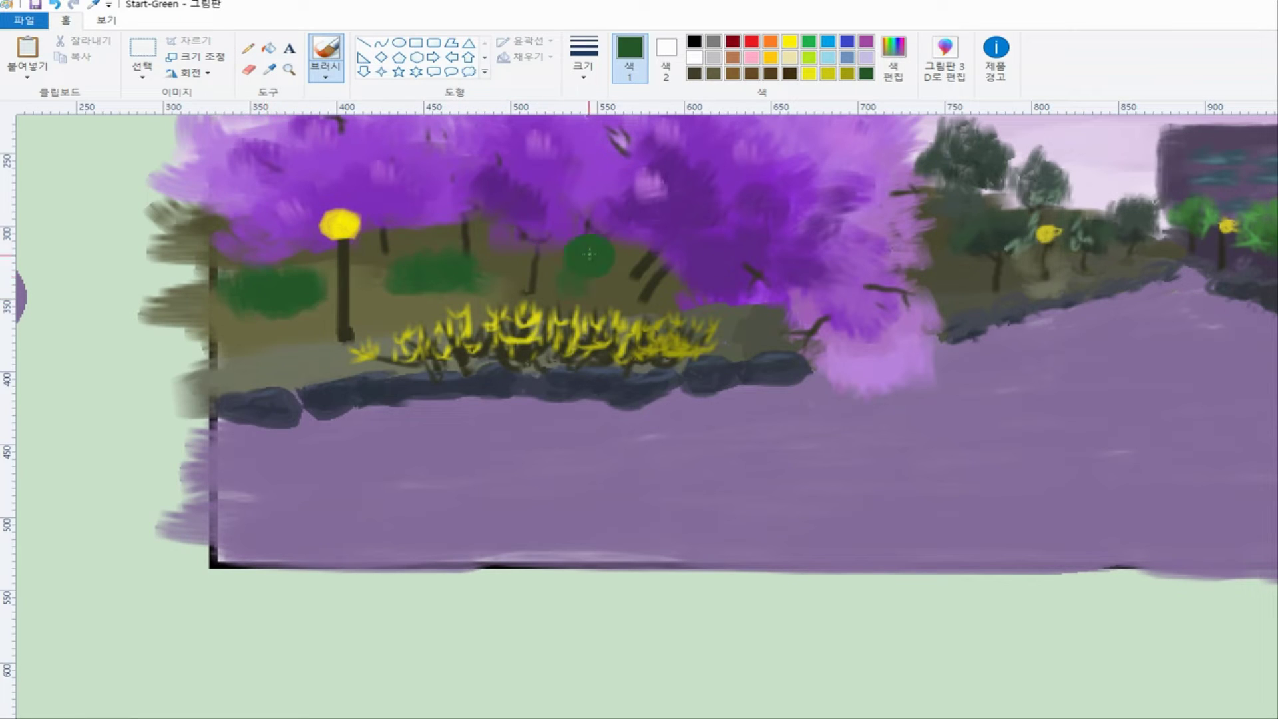
left_click_drag(591, 267, 595, 272)
left_click_drag(454, 262, 486, 275)
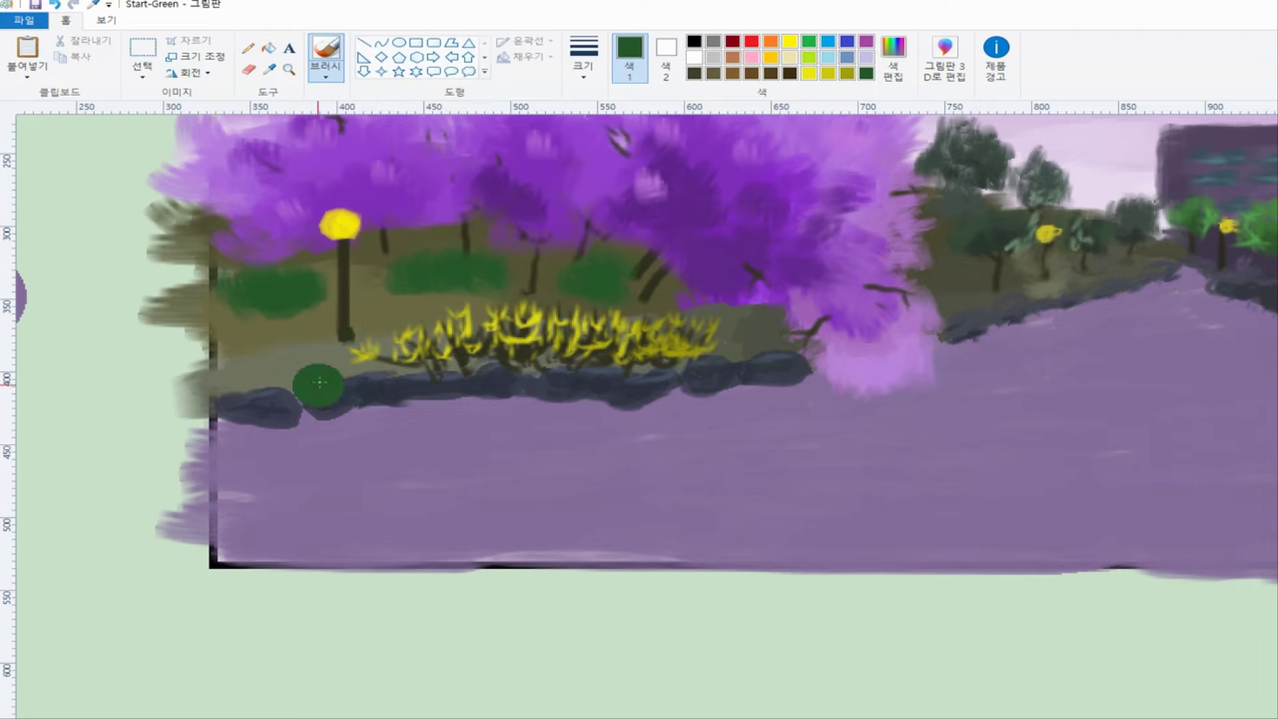
mouse_move(259, 378)
left_mouse_down()
mouse_move(326, 359)
mouse_move(253, 376)
mouse_move(260, 412)
mouse_move(317, 366)
mouse_move(251, 351)
mouse_move(286, 377)
left_mouse_up()
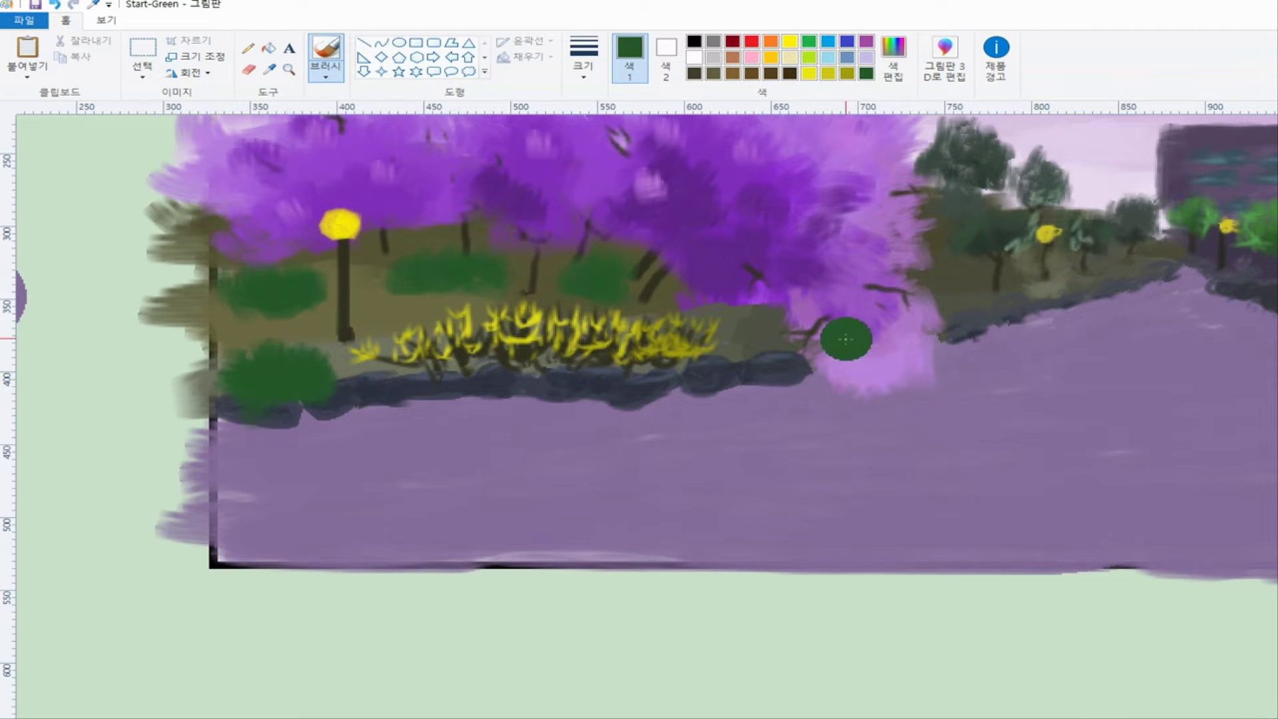
- Highlight the dark green bushes with two progressively lighter shades of green
left_click(893, 60)
left_click_drag(1064, 384, 1064, 367)
left_click(643, 492)
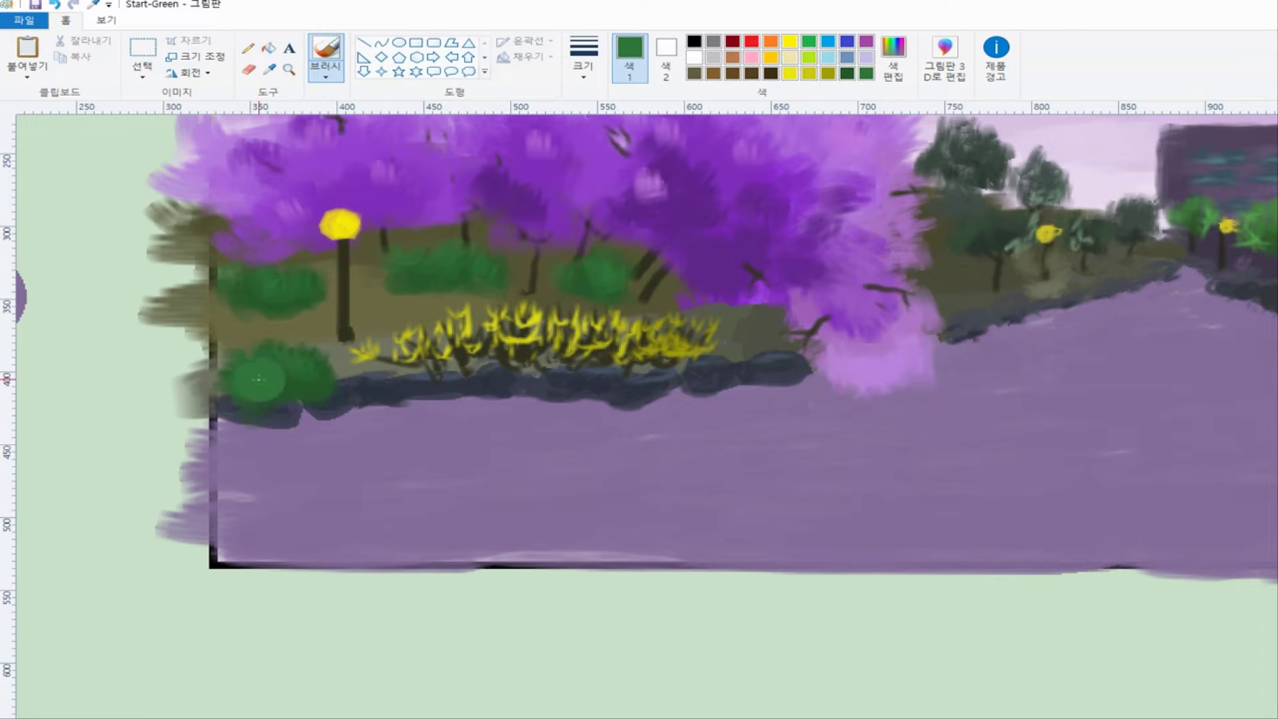
scroll(329, 324, "down", 2)
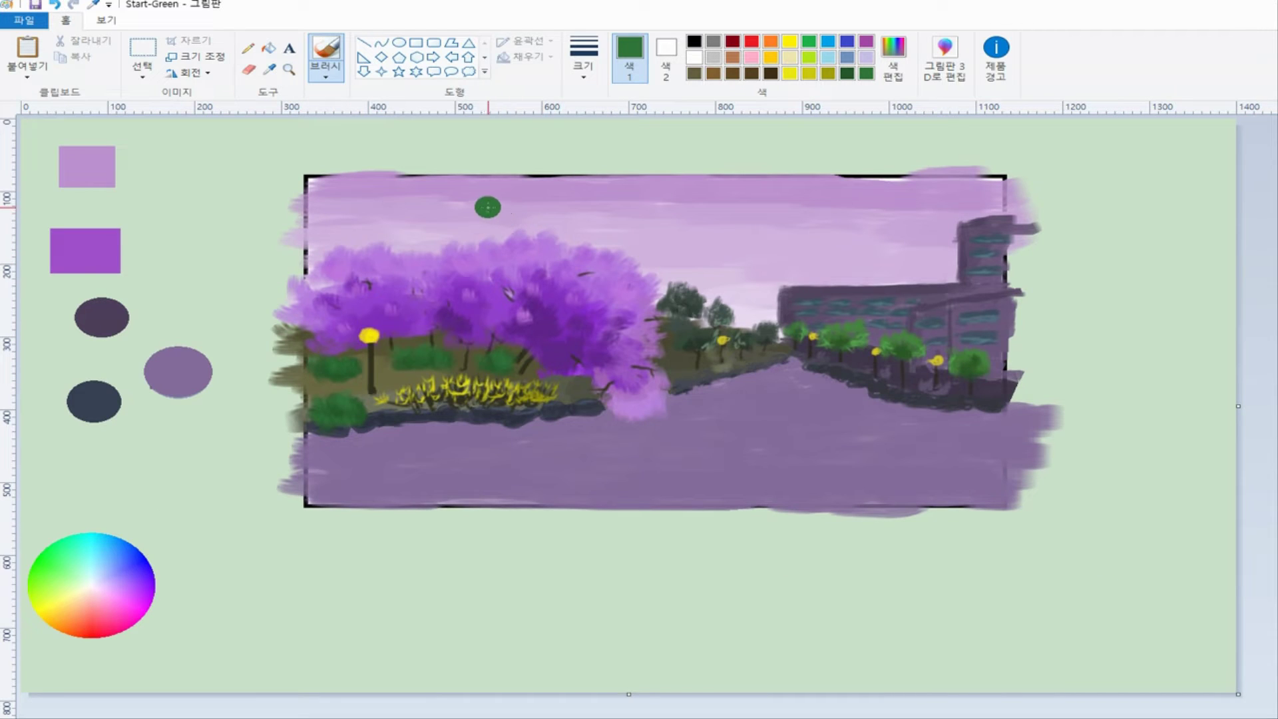
left_click(892, 59)
left_click_drag(1057, 368, 1056, 356)
left_click(643, 493)
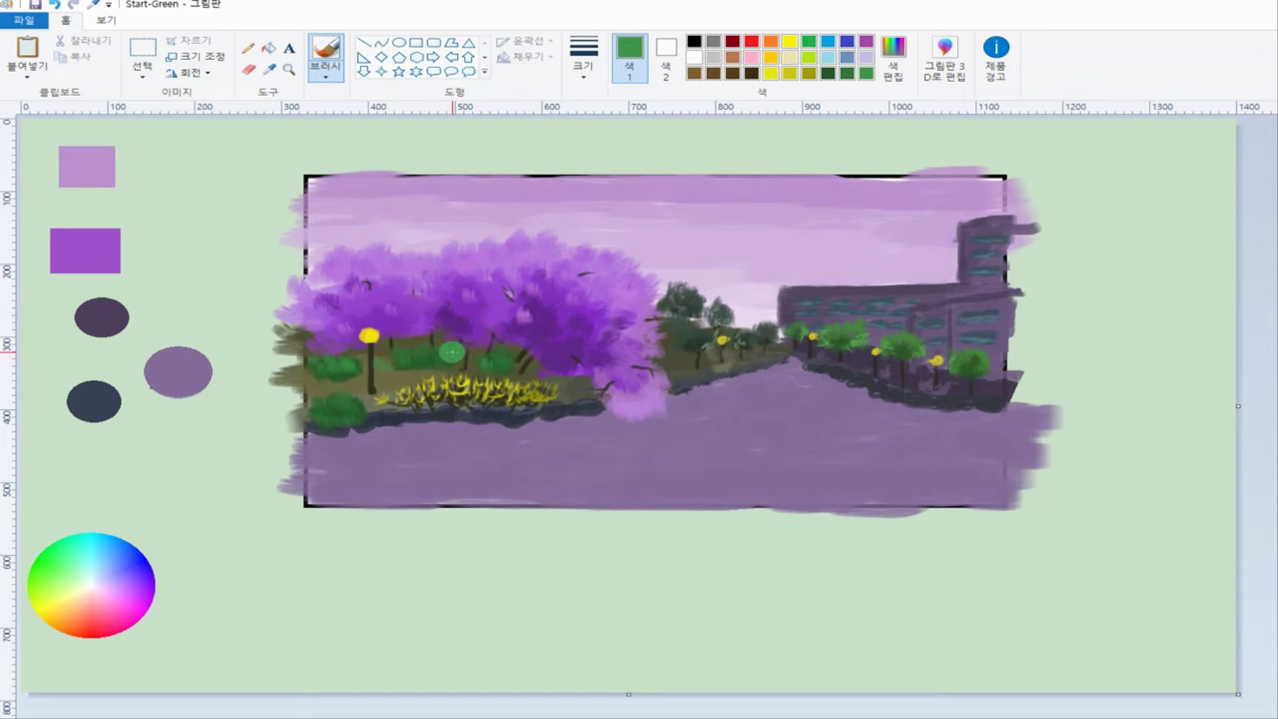
- Sample the bushes' dark green and extend the foliage along the hill between the middle bushes
left_click(892, 60)
key("Escape")
key("alt+4")
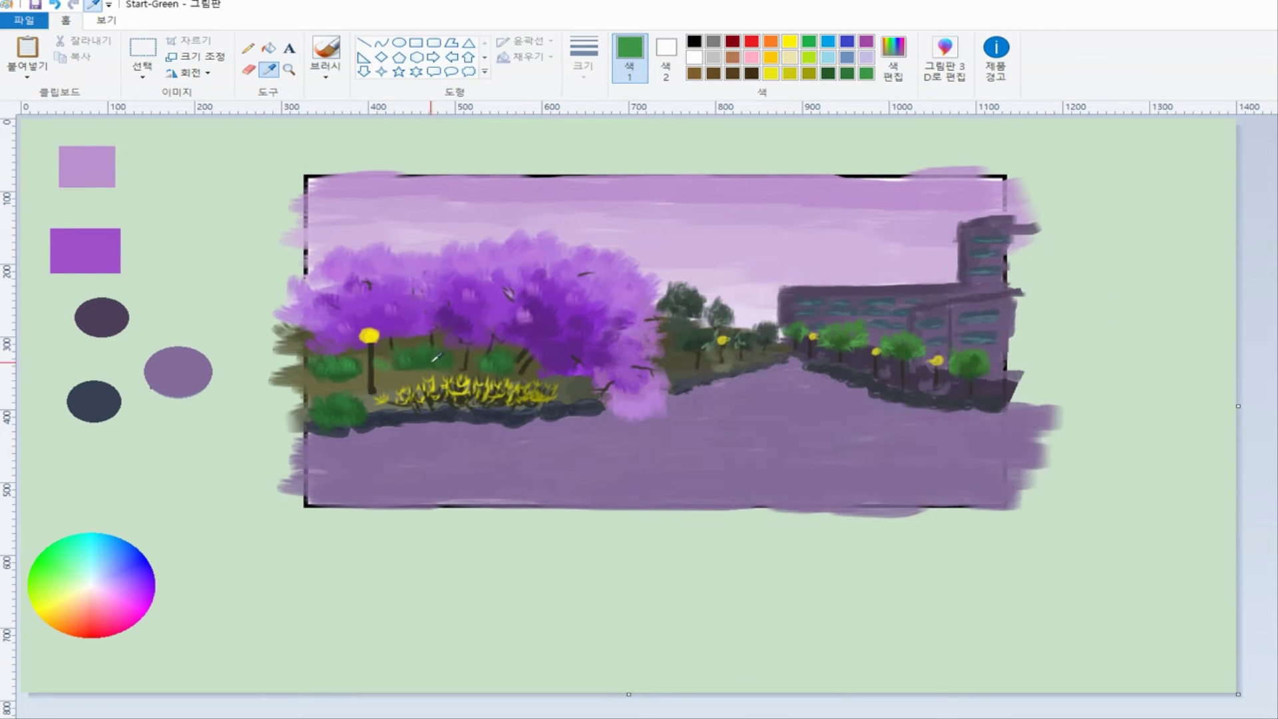
left_click(431, 361)
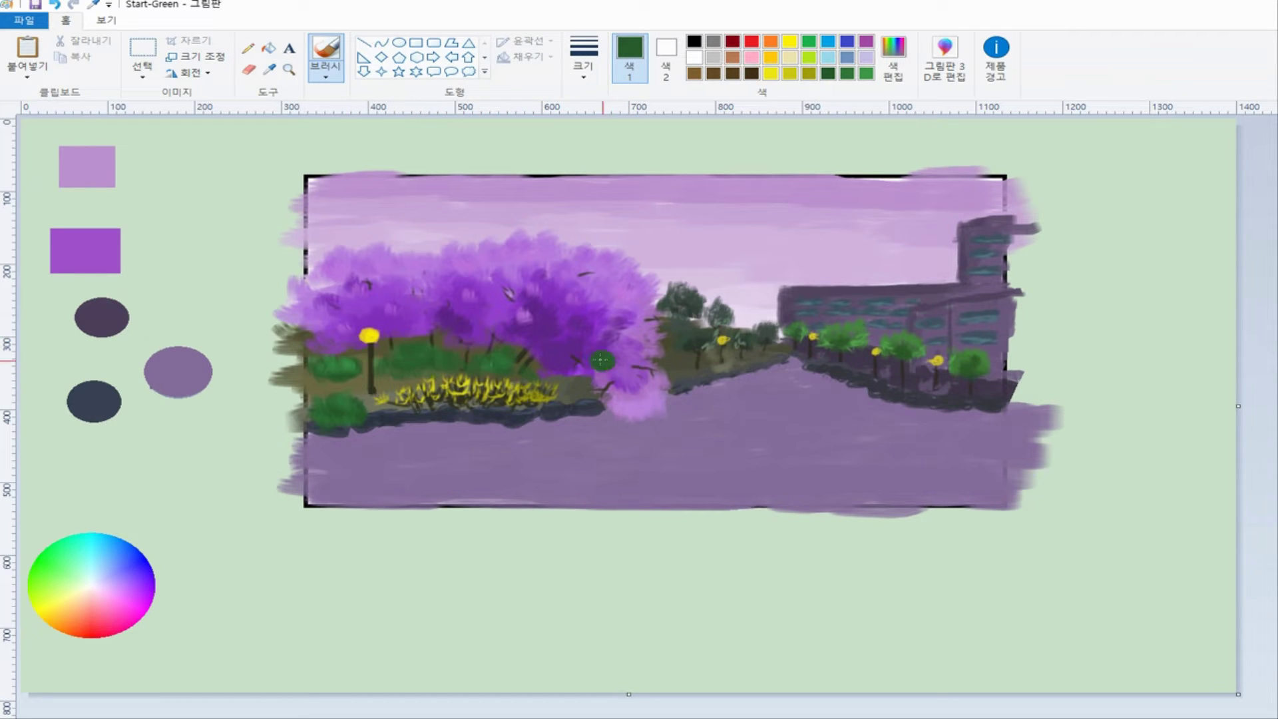
- Blend dark, medium and light purples sampled from the blossoms into the tree's lower edge above the end of the stone row
left_click(580, 374)
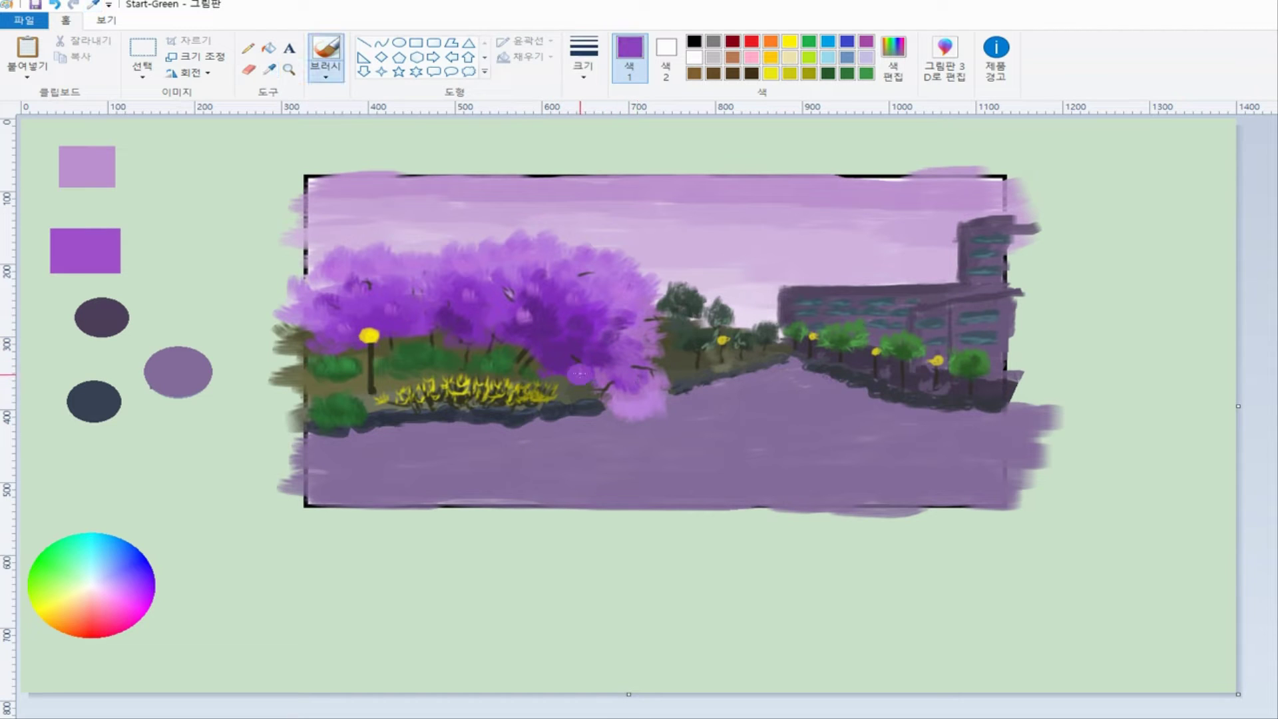
key("alt+4")
left_click(602, 359)
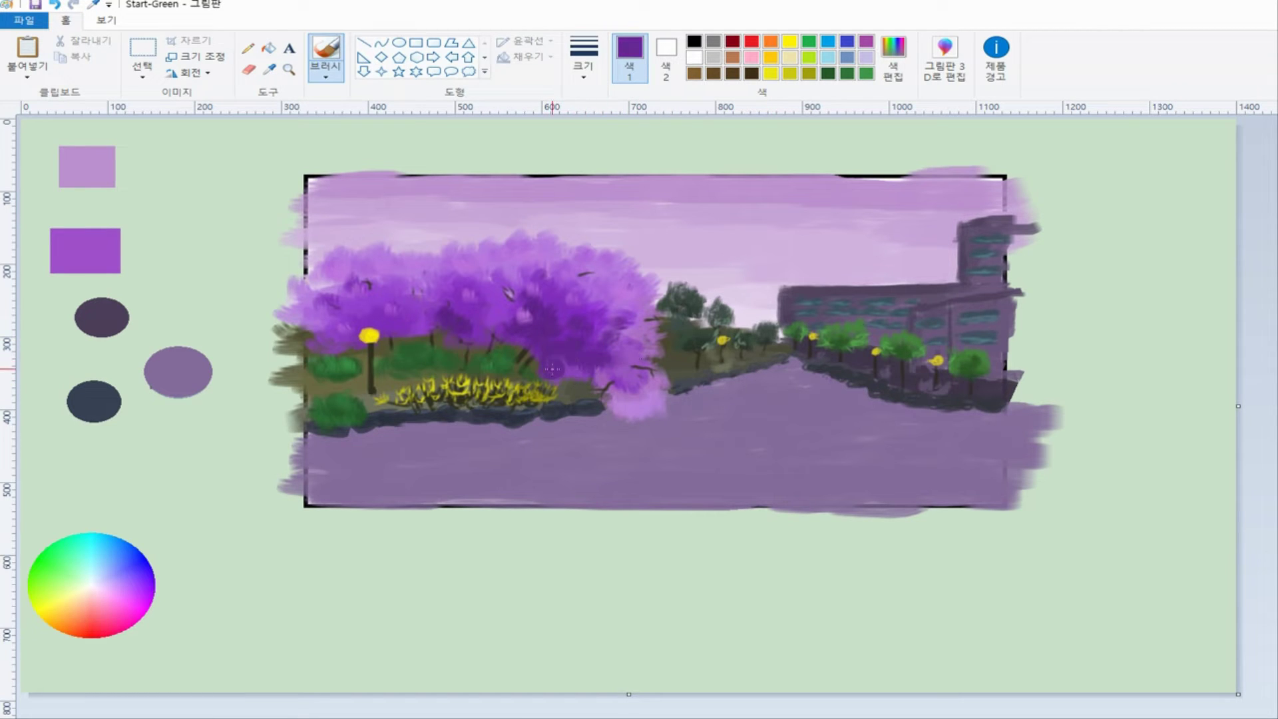
key("alt+4")
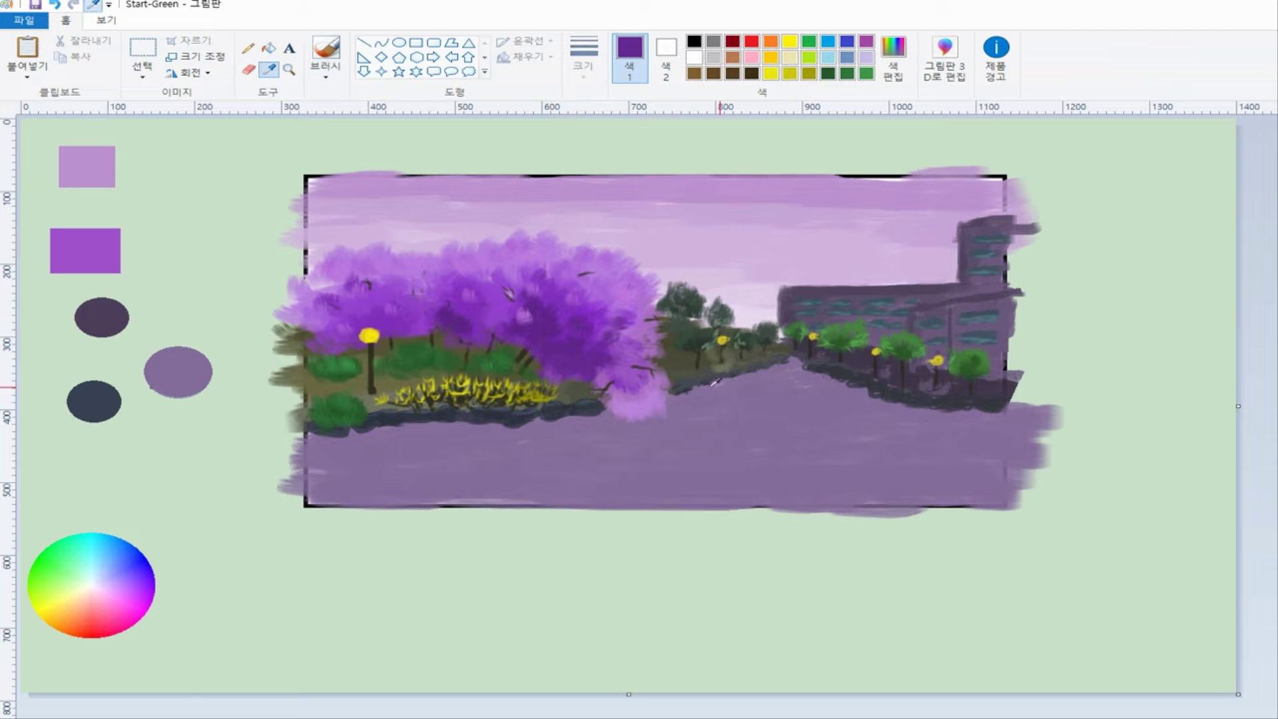
left_click(617, 365)
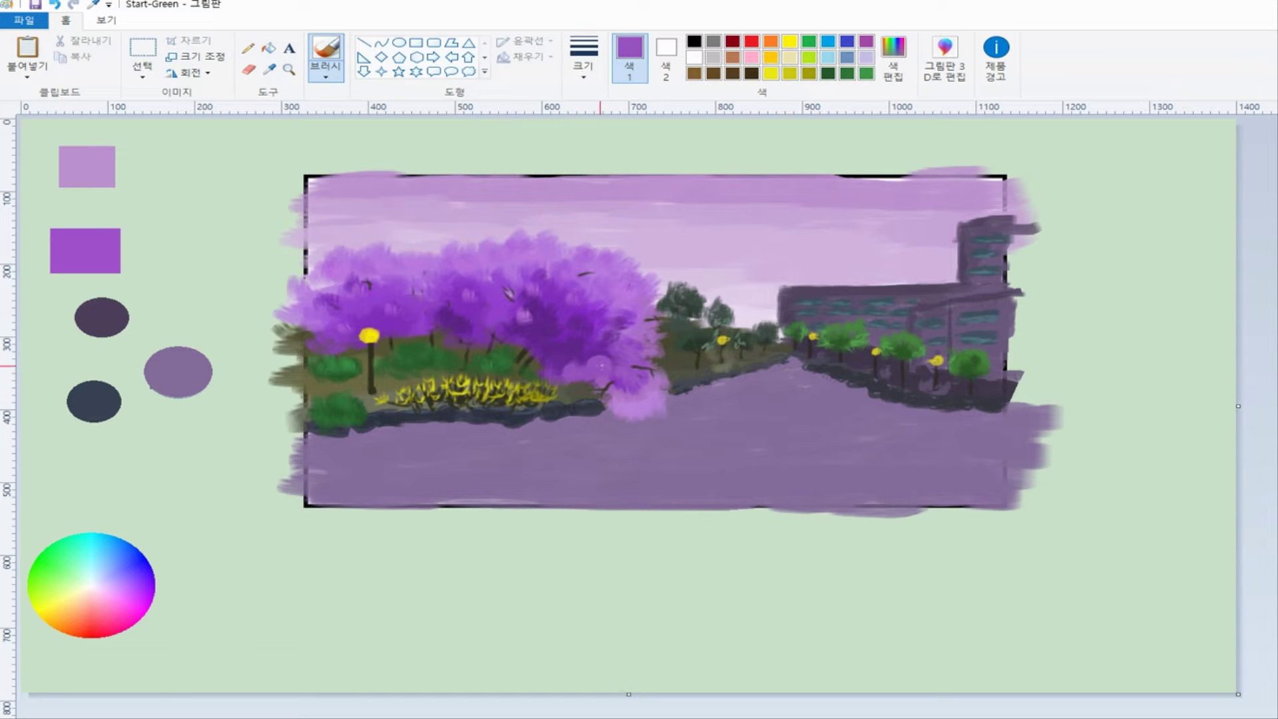
key("alt+4")
left_click(625, 400)
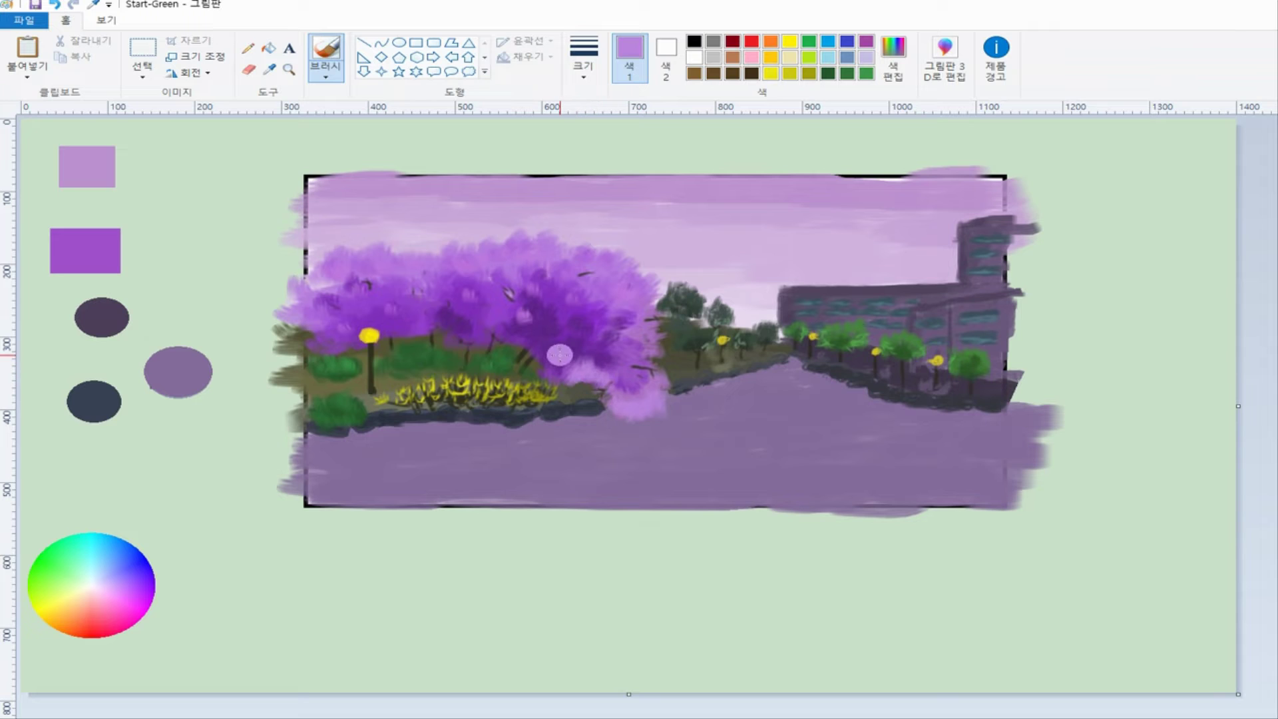
- Brighten the middle hill bushes with a medium green and add a small bush at the stone row's end beside the blossoms
key("alt+4")
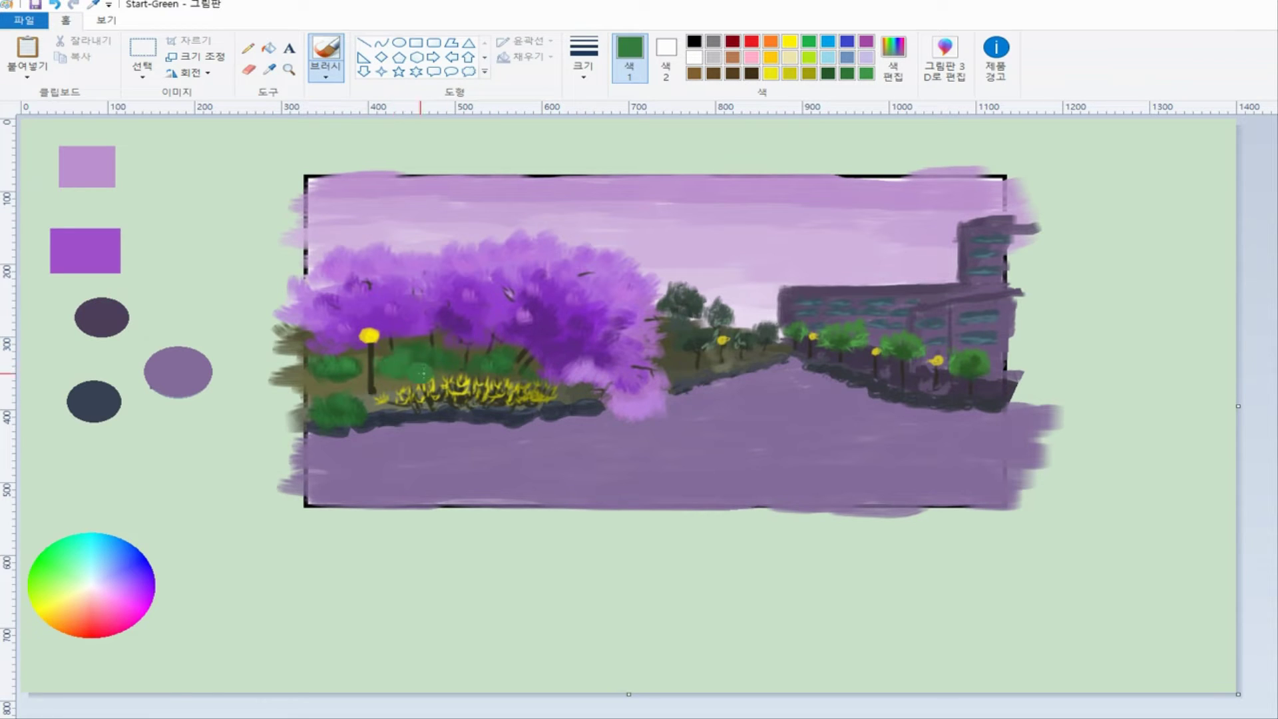
left_click_drag(579, 398, 584, 409)
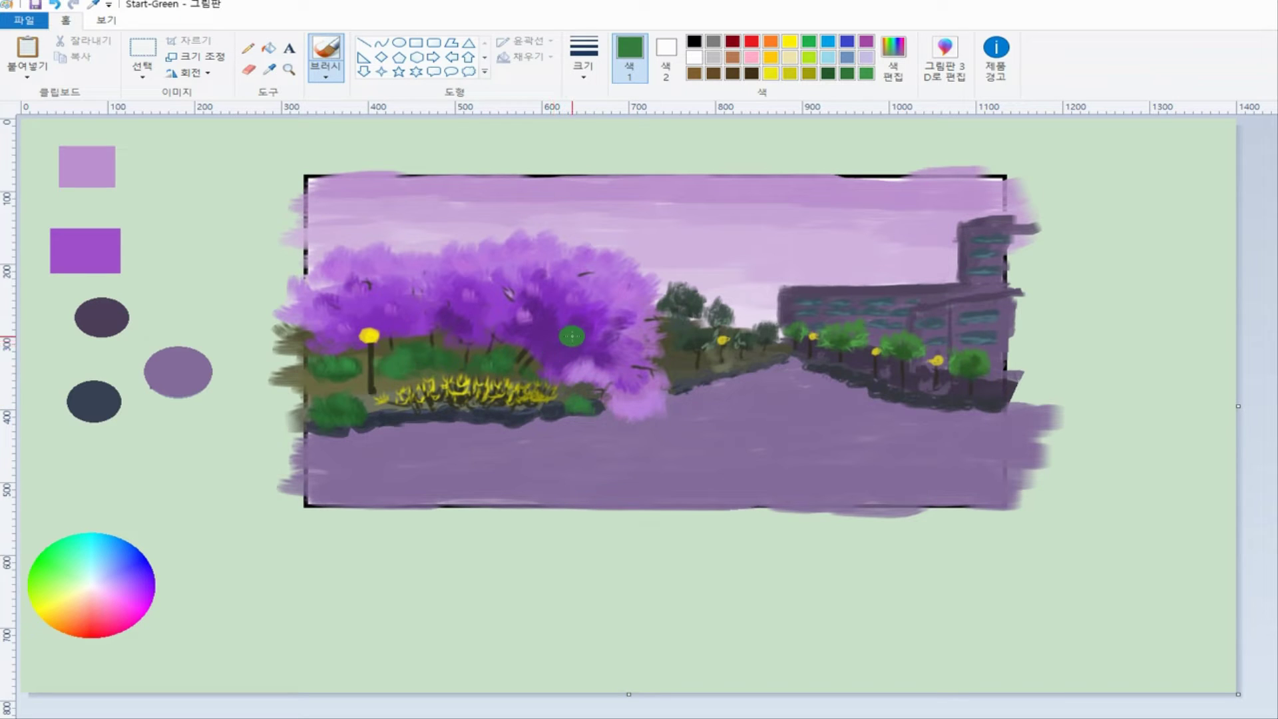
- Sample the left stones' dark grey and use a smaller brush to paint over the stone border in front of the building
key("alt+4")
left_click(557, 415)
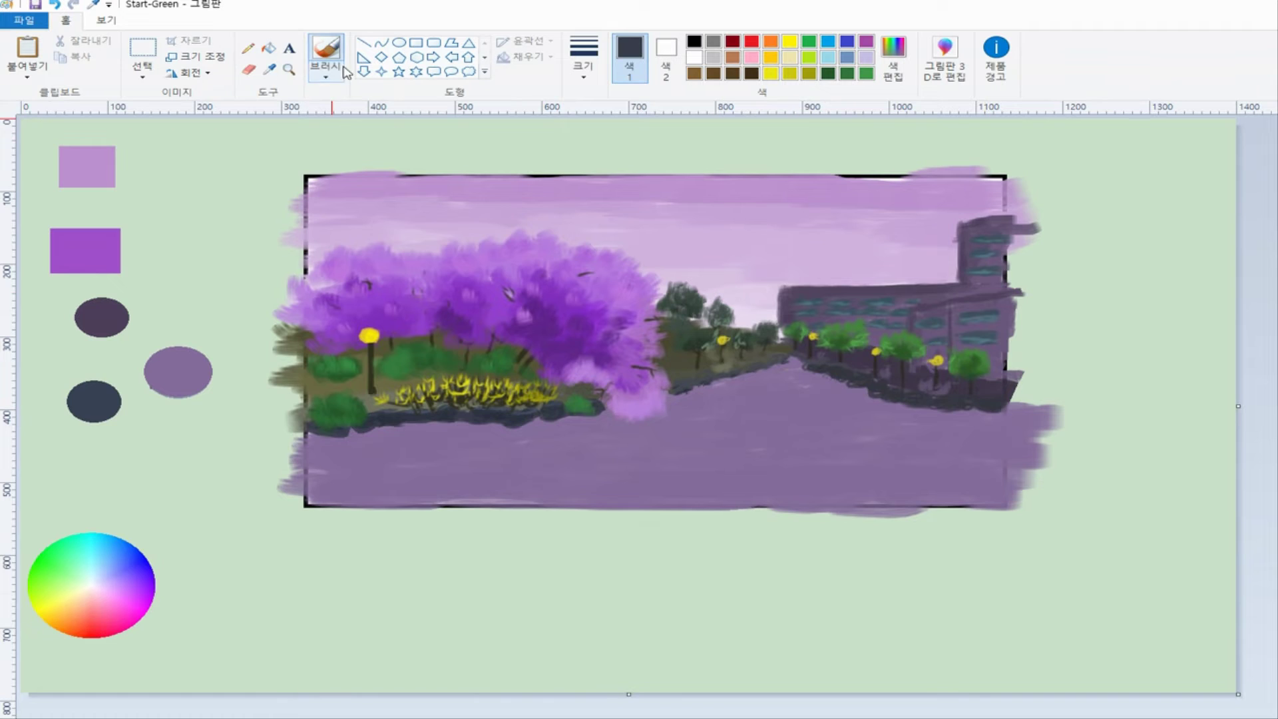
left_click(288, 69)
left_click(967, 391)
left_click(325, 51)
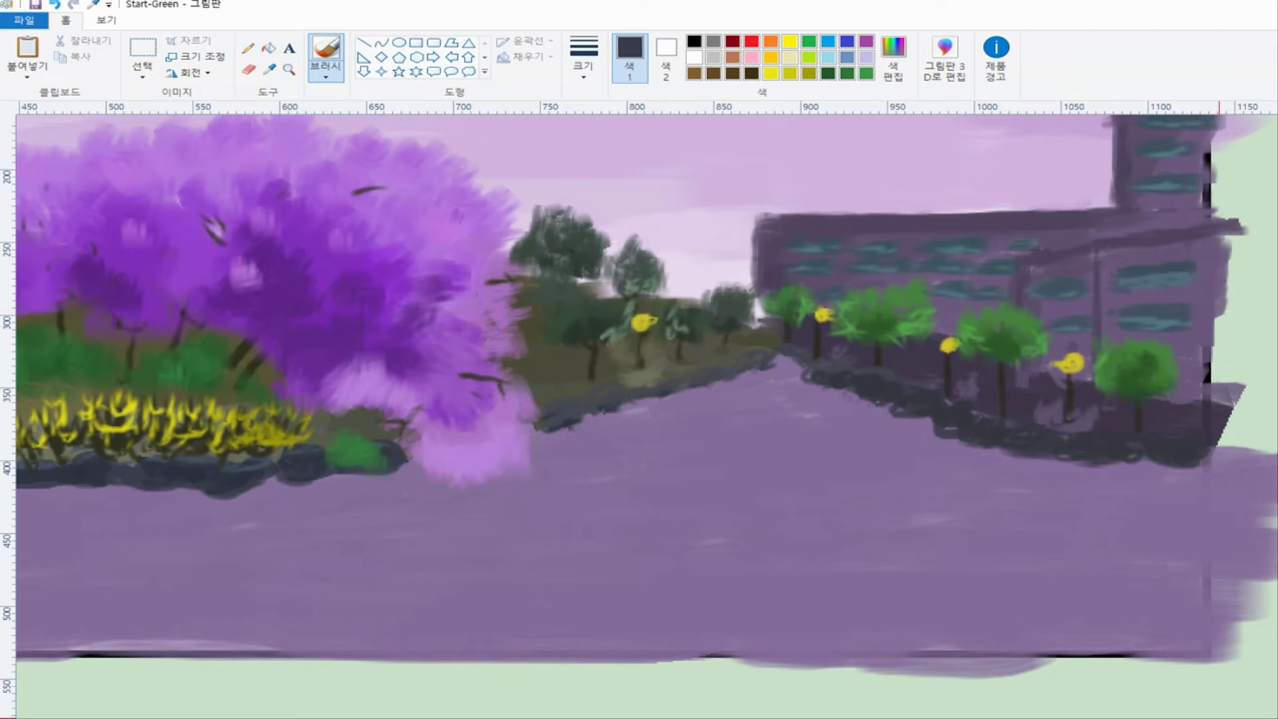
scroll(985, 639, "right", 1)
left_click(583, 60)
left_click(604, 133)
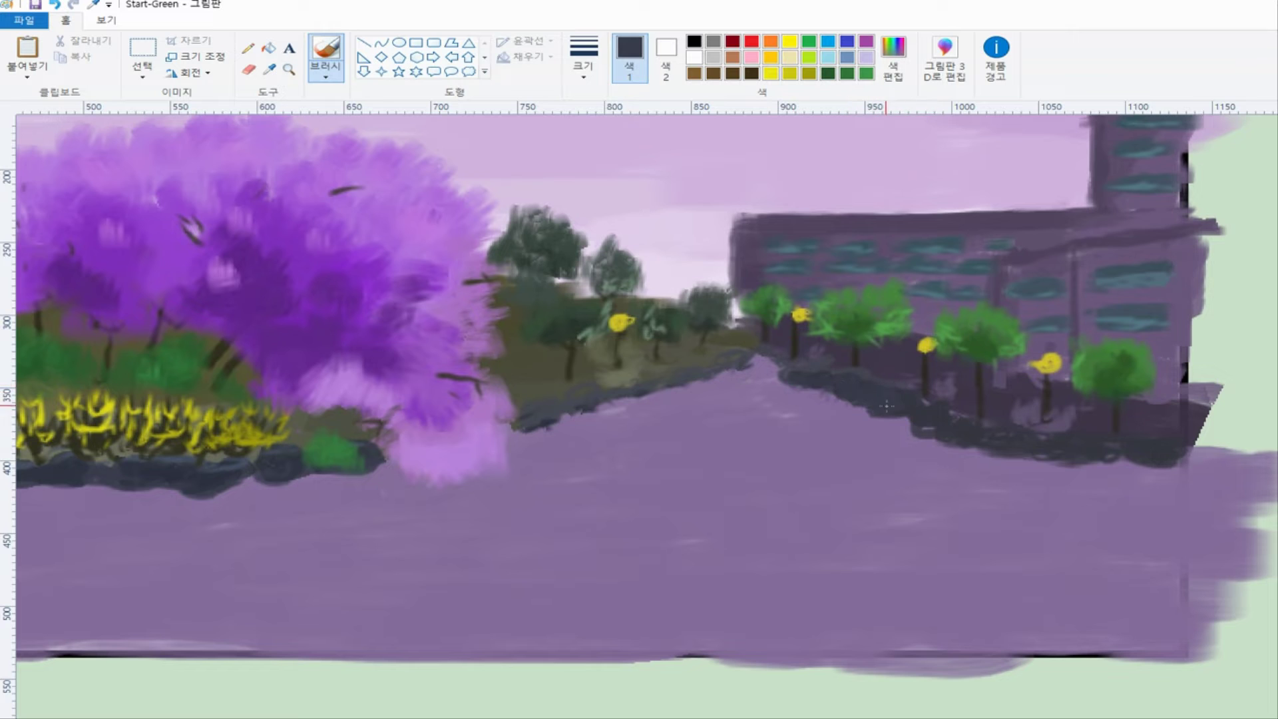
left_click_drag(887, 405, 929, 426)
- Darken the stone grey and paint rounded dark stones along the near half of the building-side border
left_click(893, 58)
left_click_drag(1056, 379, 1055, 392)
left_click(658, 493)
mouse_move(1203, 462)
left_mouse_down()
mouse_move(1129, 453)
mouse_move(1140, 469)
mouse_move(1112, 438)
mouse_move(1112, 450)
mouse_move(1019, 449)
mouse_move(891, 411)
left_mouse_up()
- Paint the farther building-side stones in RGB 52, 53, 69, then touch up the path's far corner with grey sampled from the opposite border
left_click(893, 58)
left_click(1056, 384)
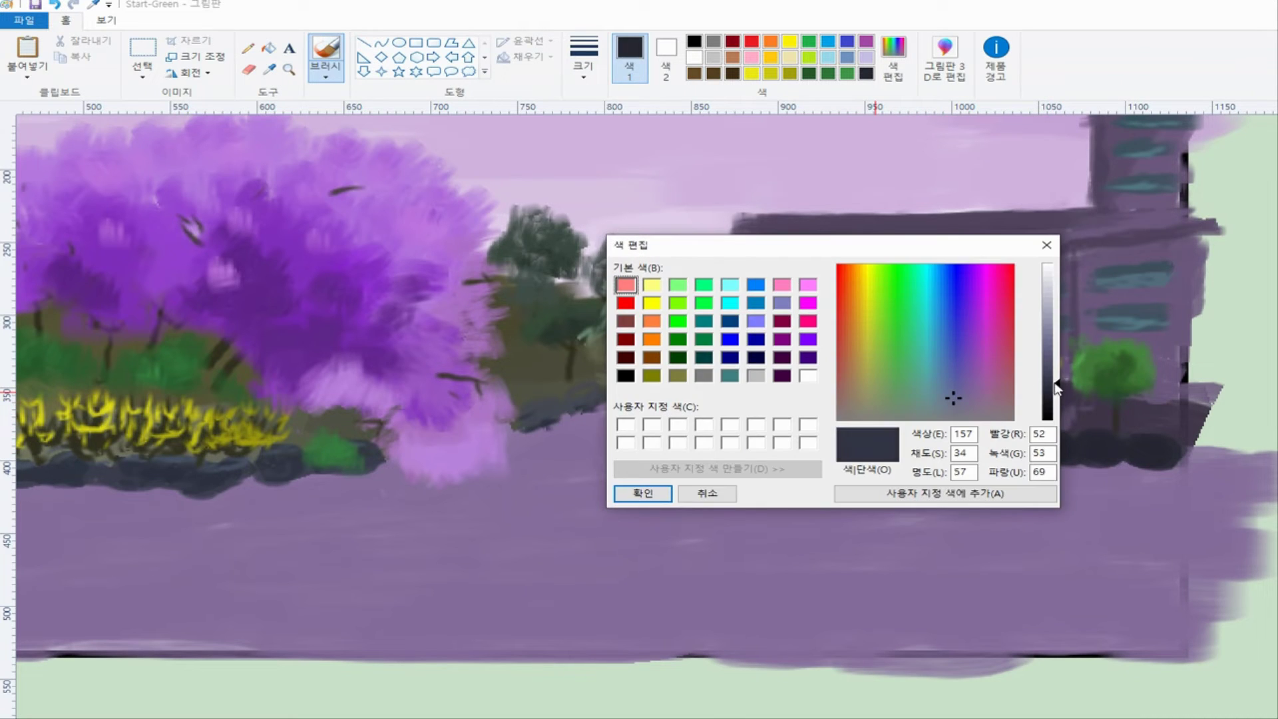
left_click(644, 494)
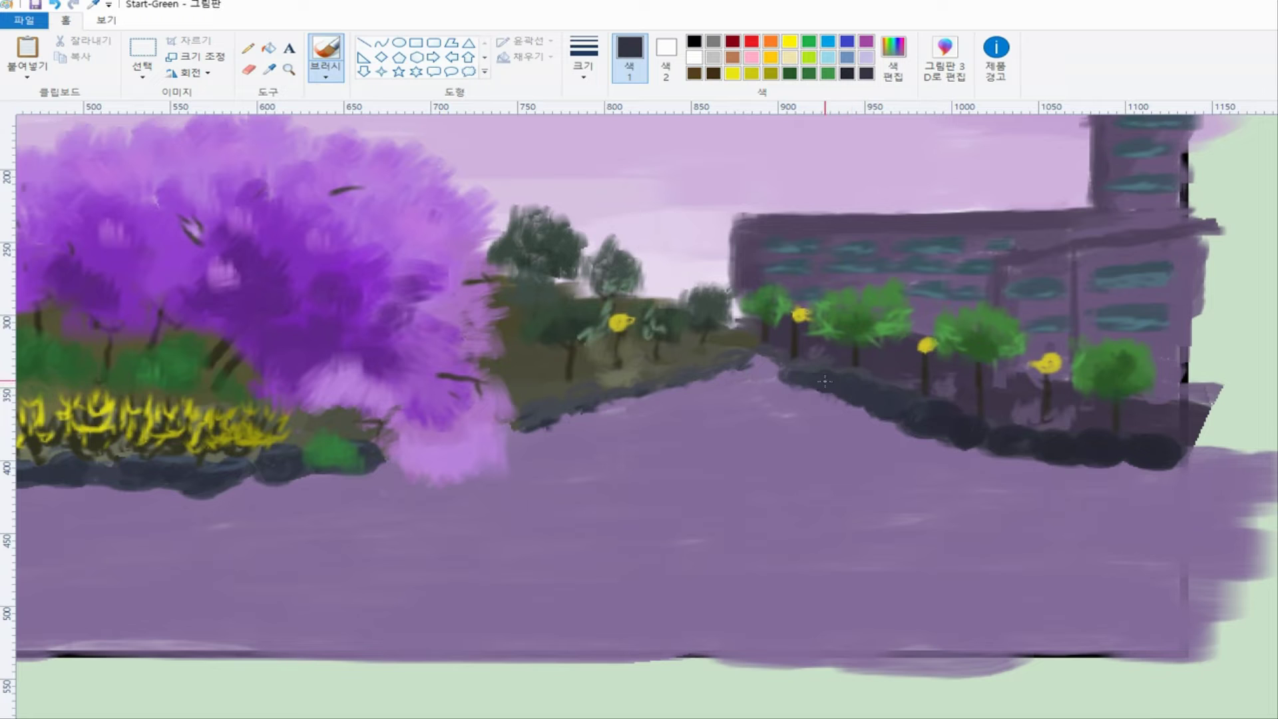
key("alt+4")
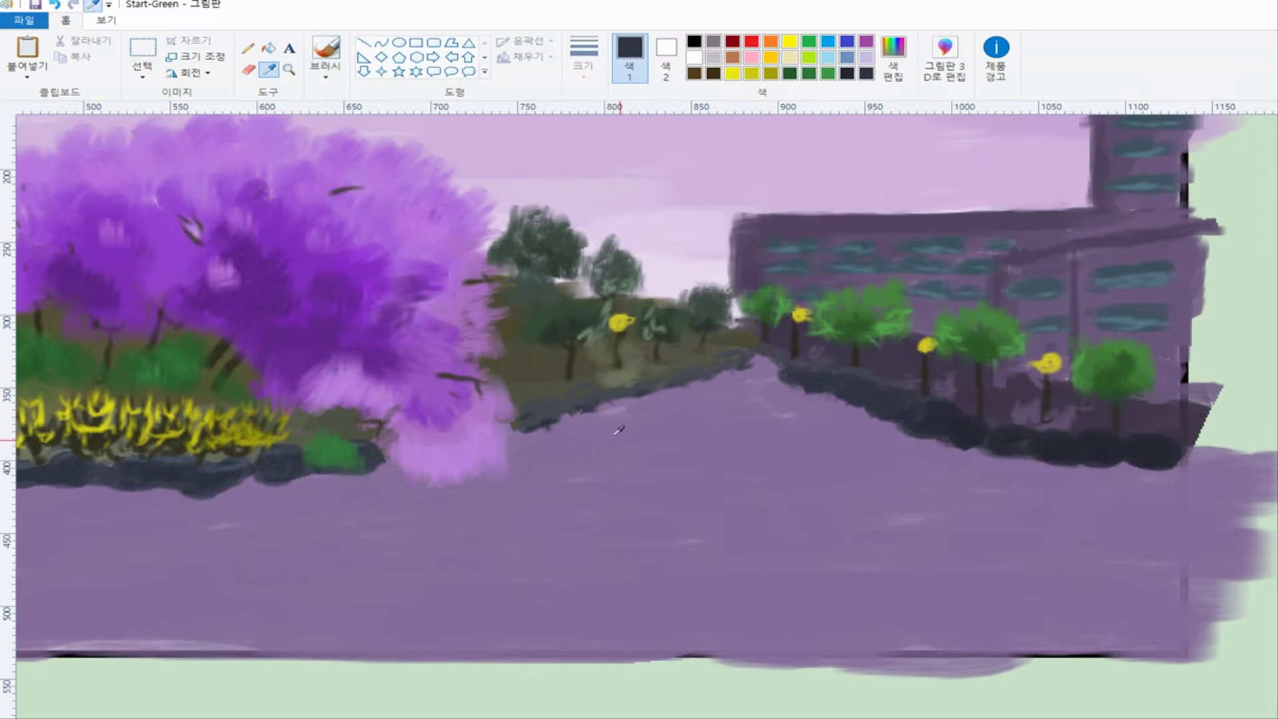
left_click(617, 430)
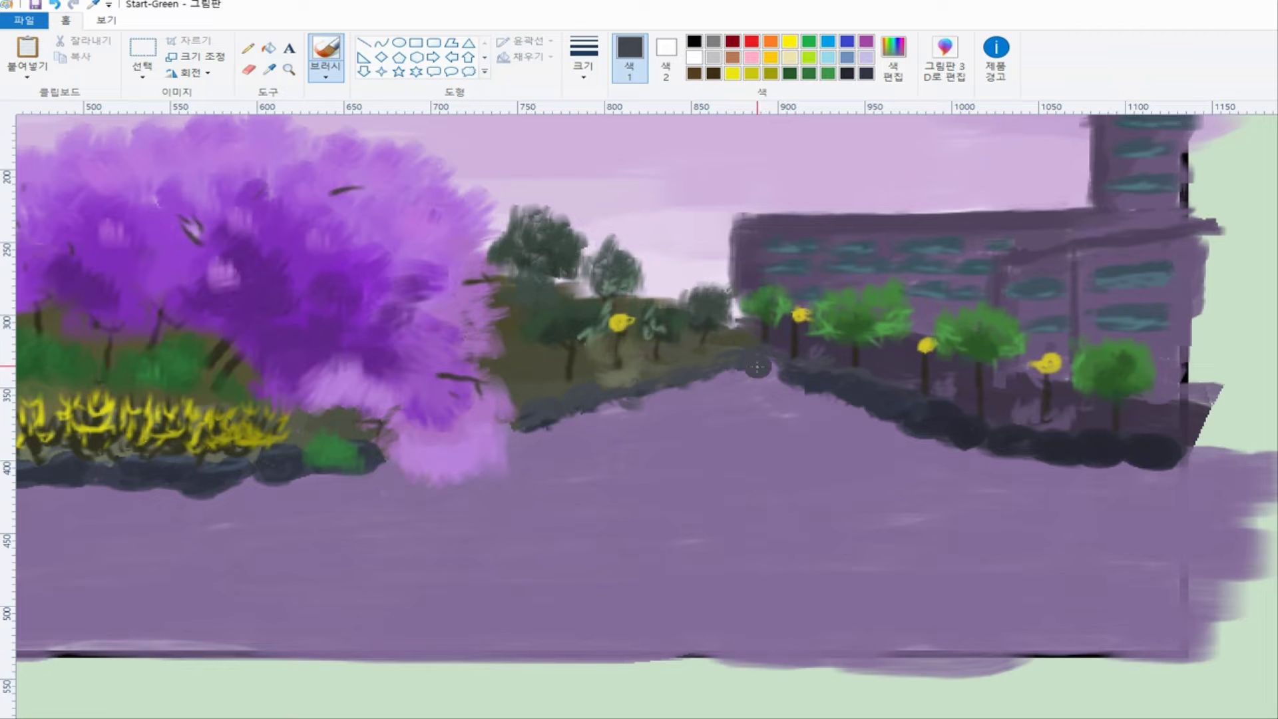
- Touch up the building's base around the tree trunks and lamp posts with muted and dark purples sampled from that area
key("alt+4")
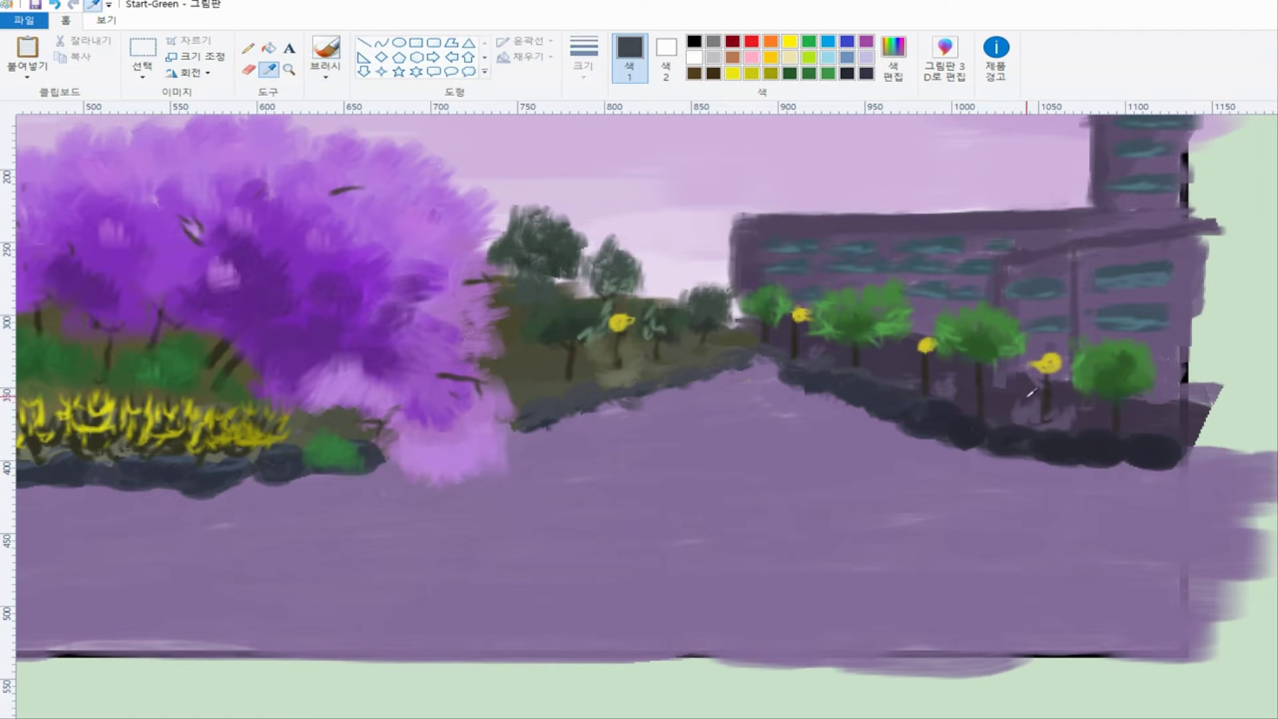
left_click(1016, 391)
key("ctrl+plus")
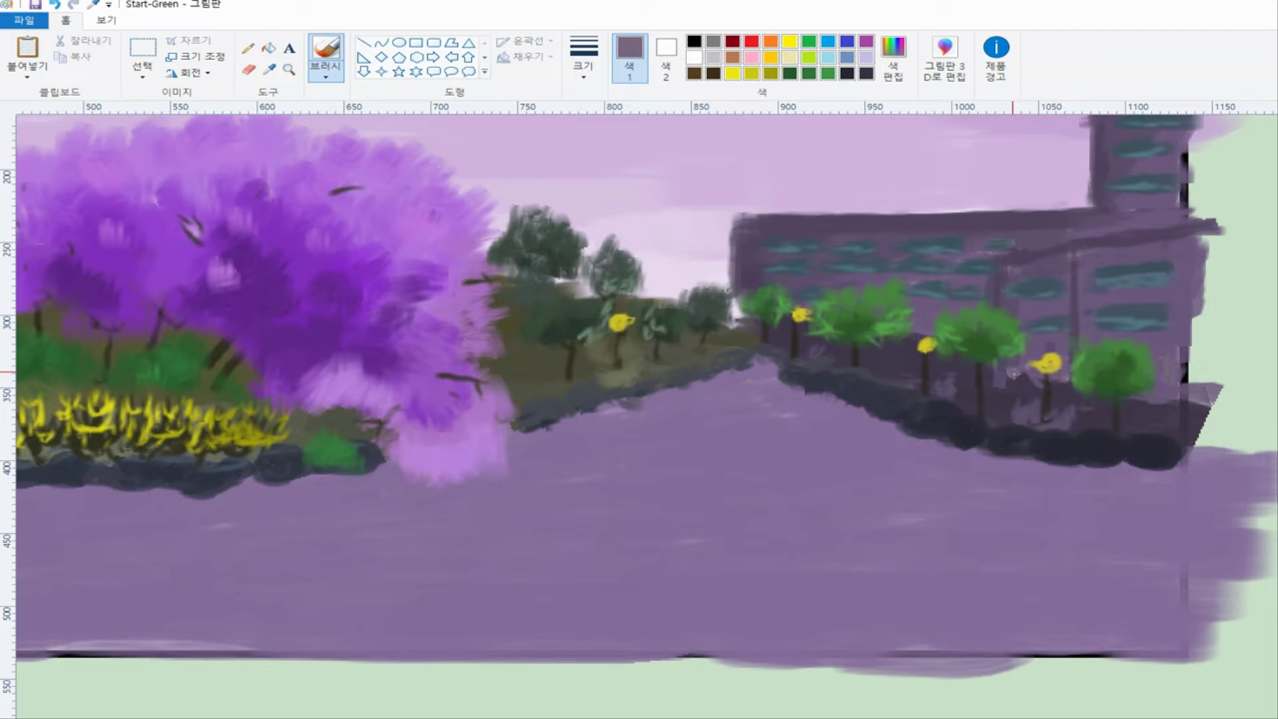
key("alt+4")
left_click(1000, 379)
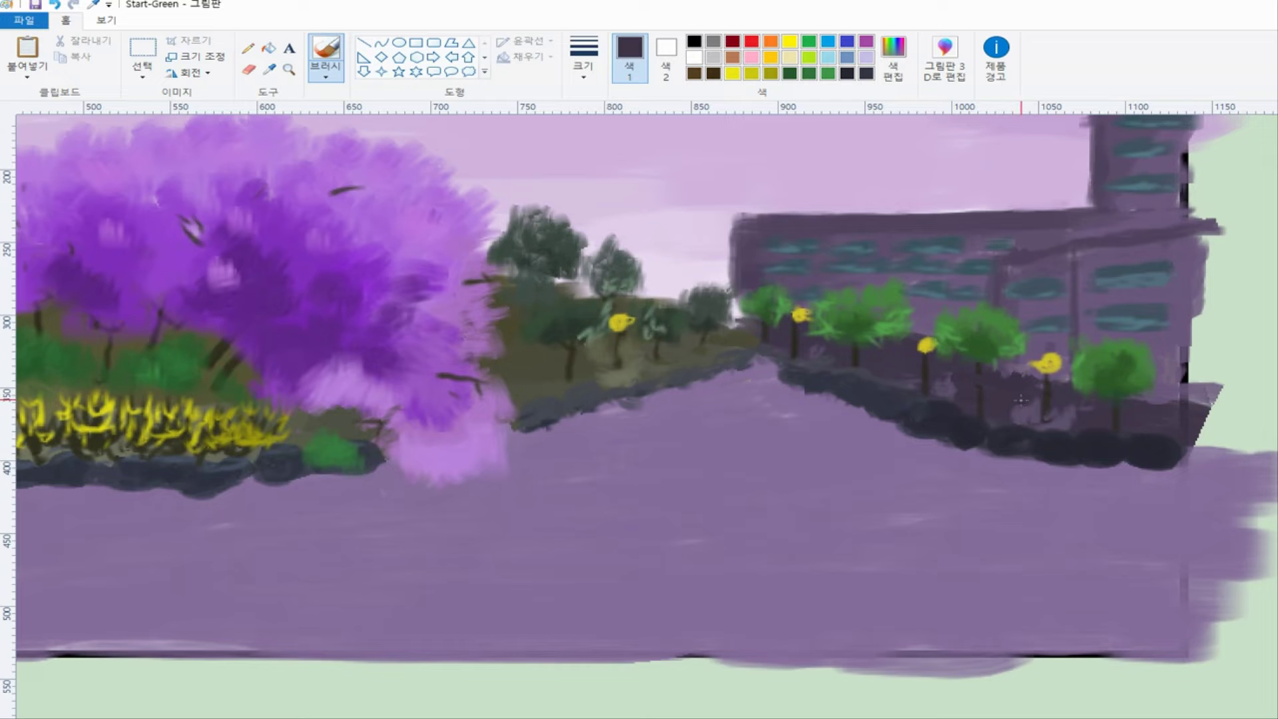
key("alt+4")
left_click(1041, 411)
left_click_drag(1050, 407, 1052, 370)
- Sample the building-side border, adjust it to a greyer stone colour and dab stones where both borders meet at the path's far end
key("alt+4")
left_click(1020, 439)
left_click(893, 58)
left_click(649, 489)
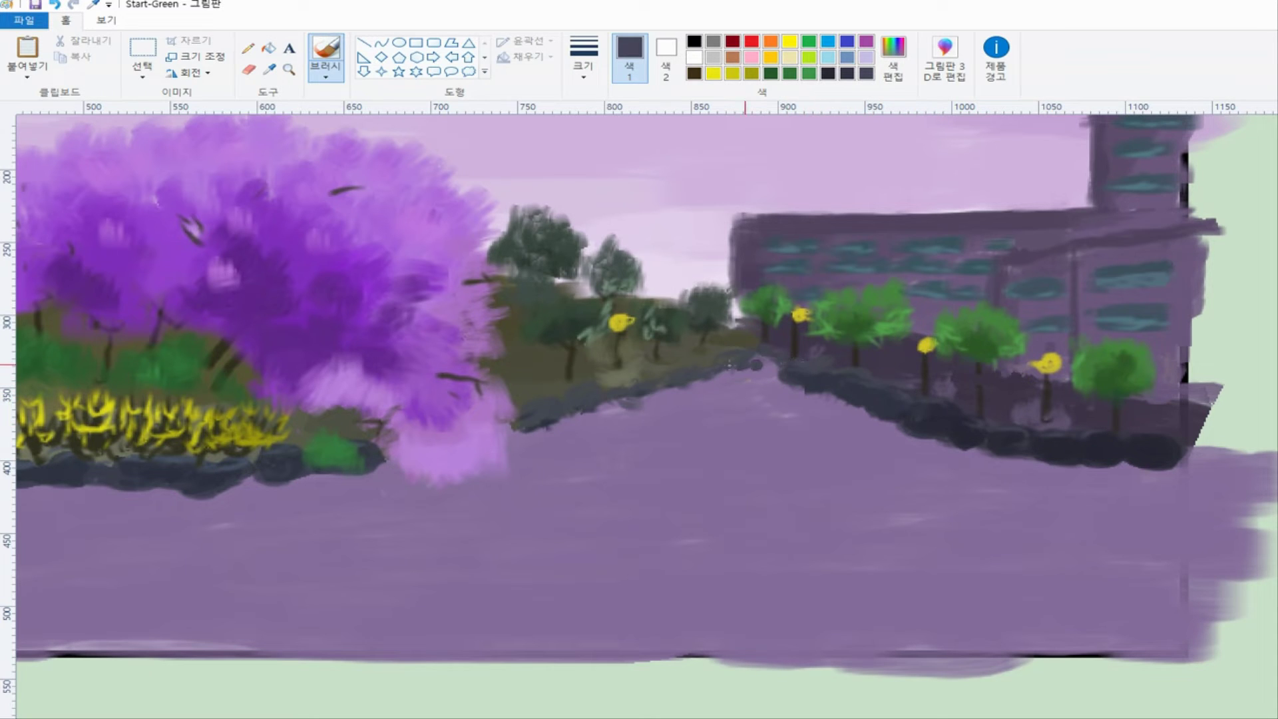
scroll(854, 364, "down", 1)
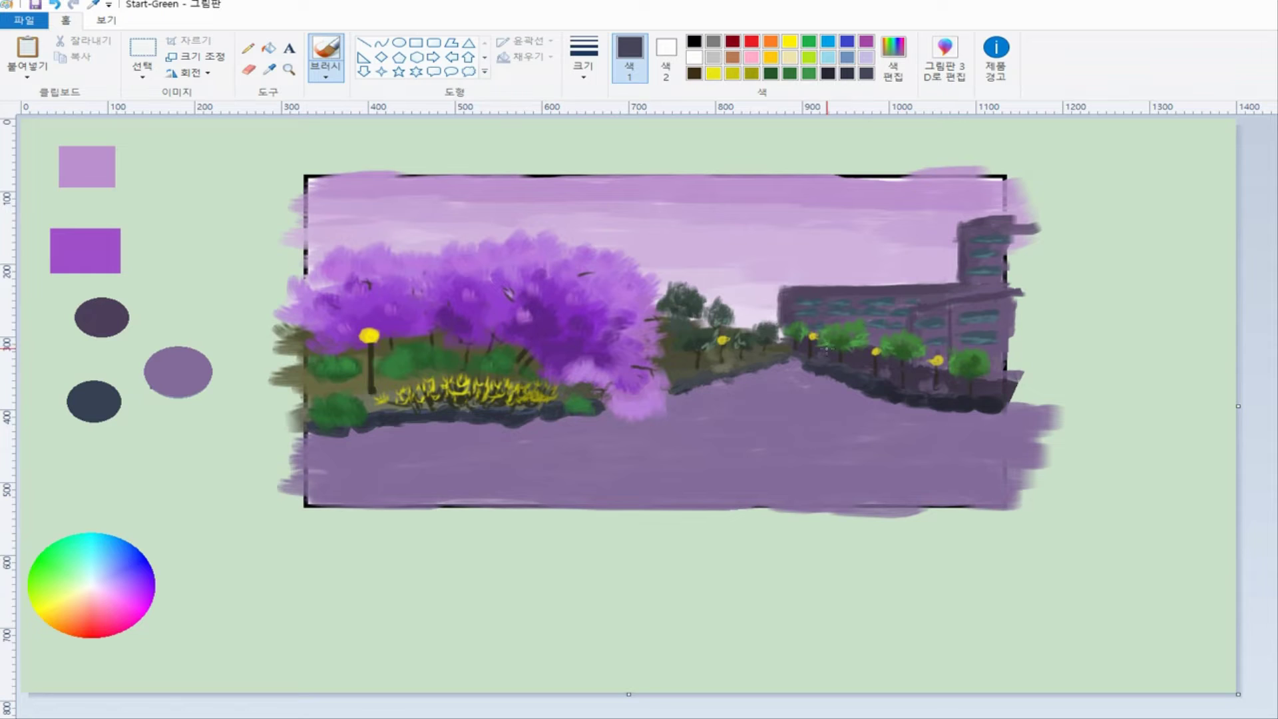
- Mute the shrub stems' dark olive to RGB 70, 69, 55 and paint reflected stems on the path below the stone row
left_click(269, 69)
left_click(802, 384)
key("alt+4")
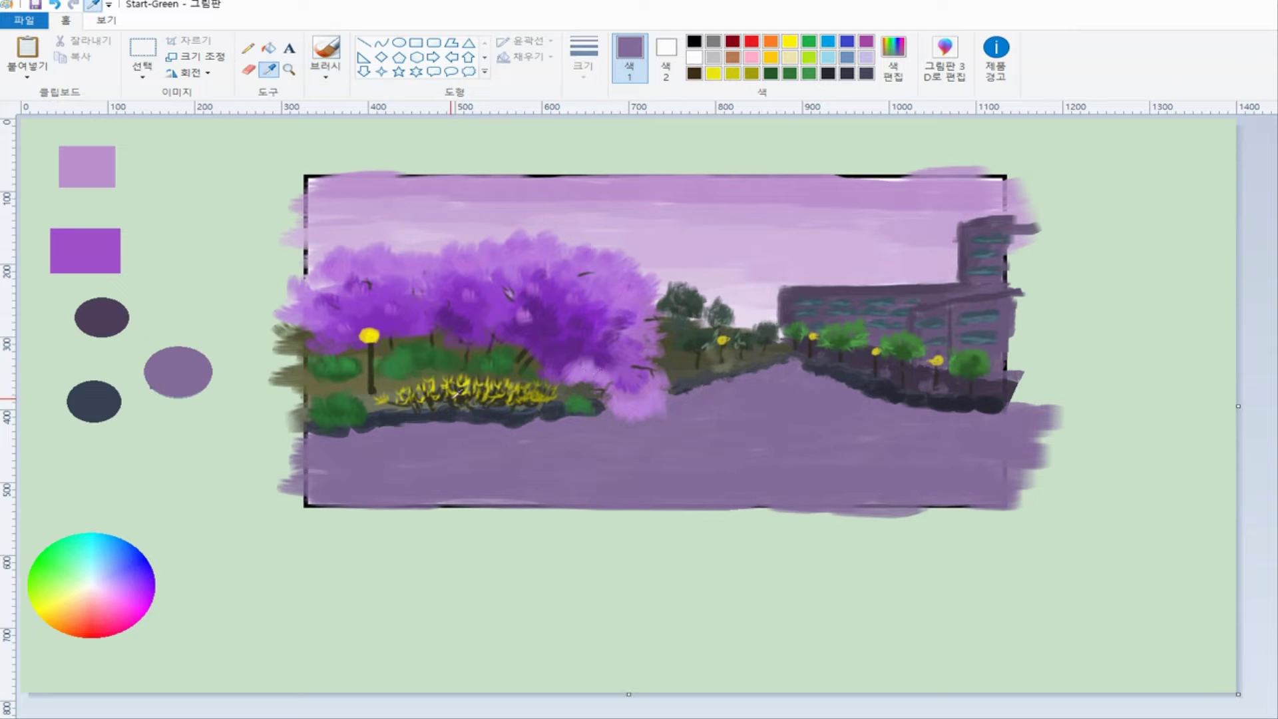
left_click(466, 391)
left_click(893, 60)
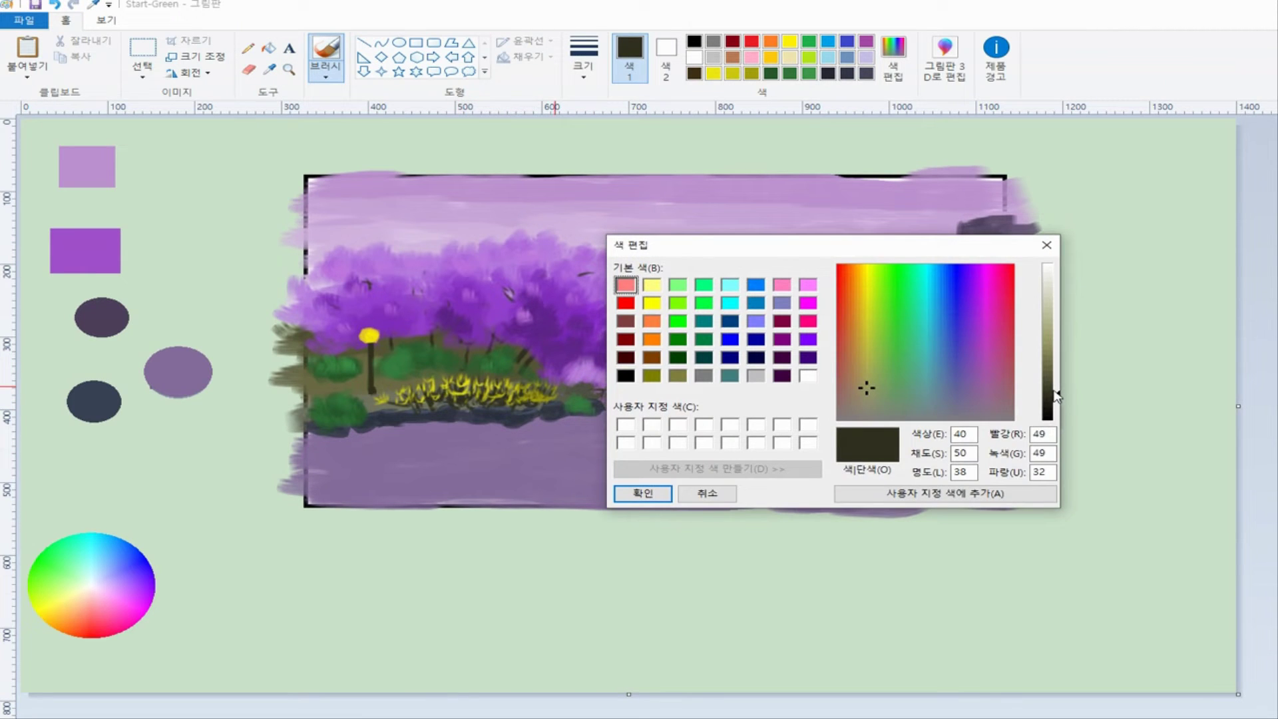
left_click(865, 401)
left_click_drag(1056, 394, 1056, 381)
left_click(626, 492)
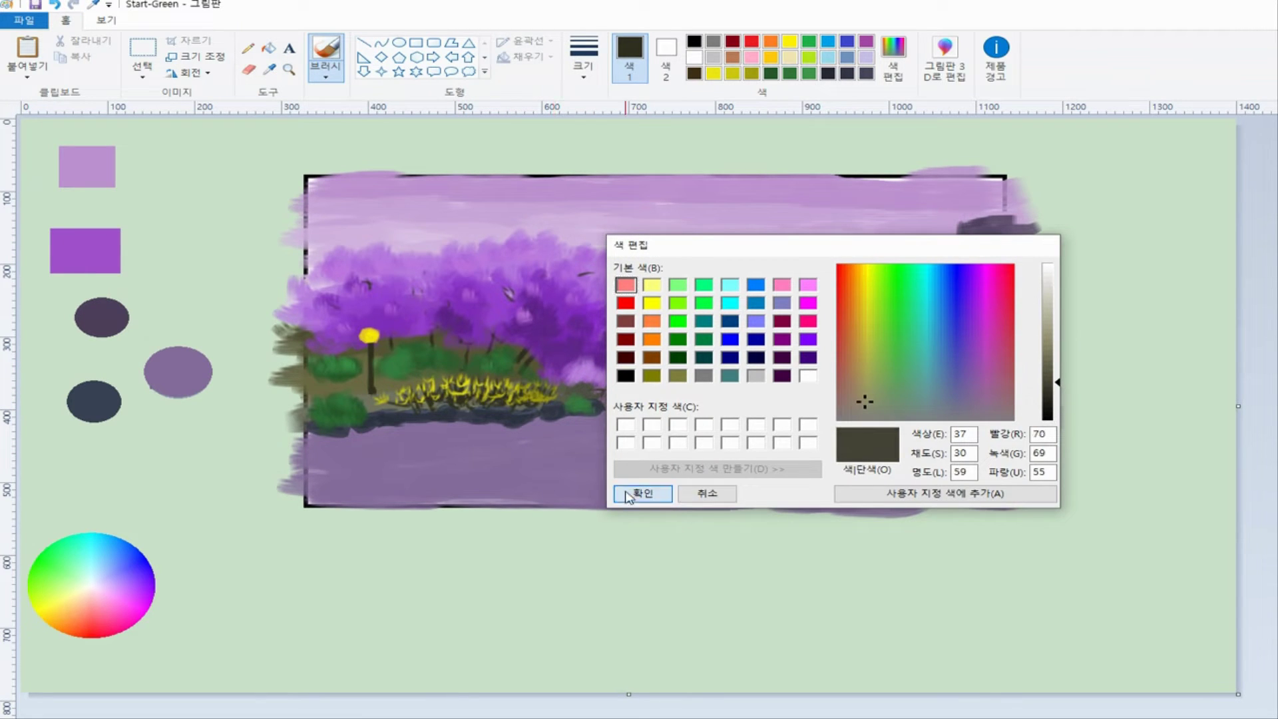
left_click(641, 493)
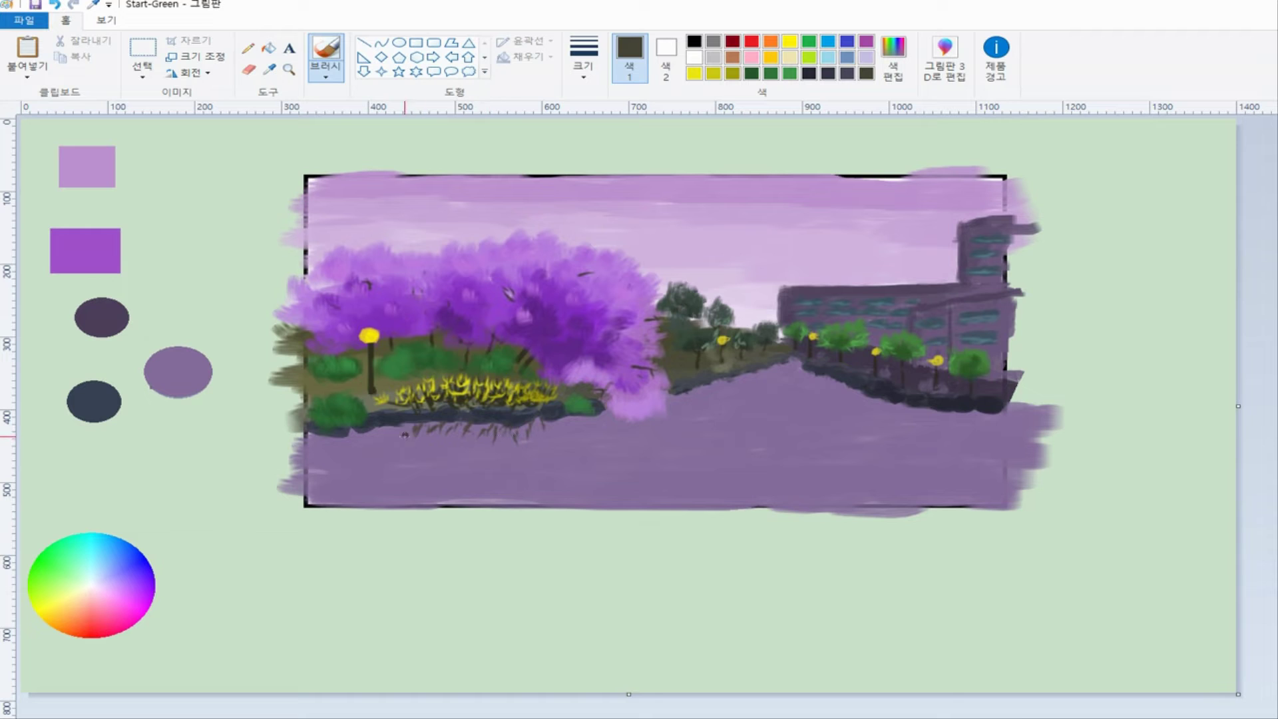
- Sample the shrub yellow, mute it to RGB 156, 149, 82 and paint reflected flower strokes on the path below the stone row
key("alt+4")
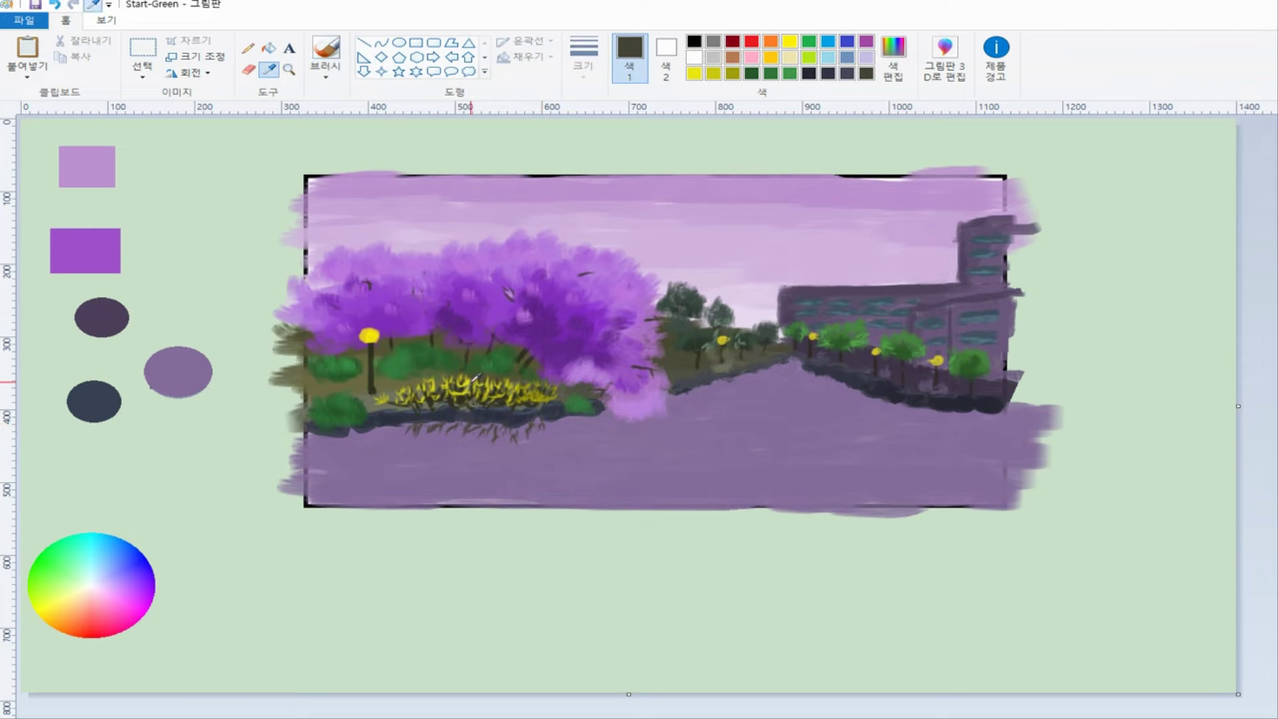
left_click(478, 377)
key("alt+h")
key("e")
key("c")
left_click_drag(864, 375, 864, 373)
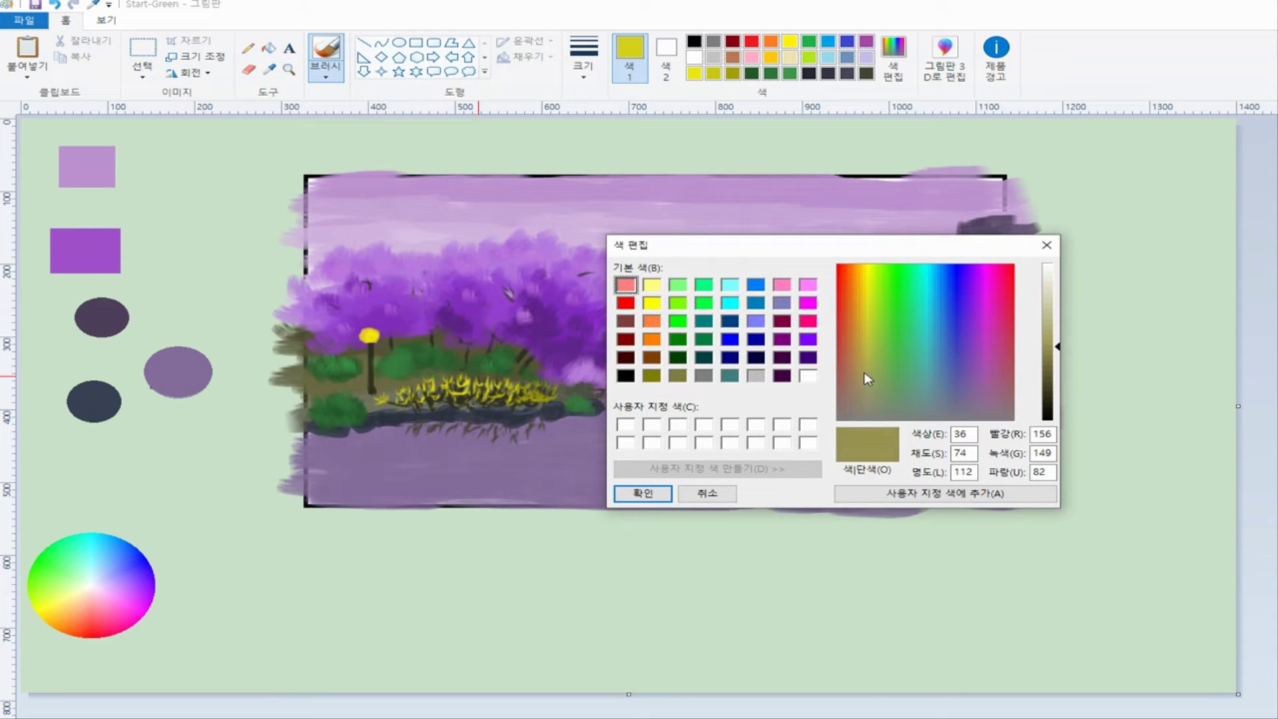
left_click(629, 496)
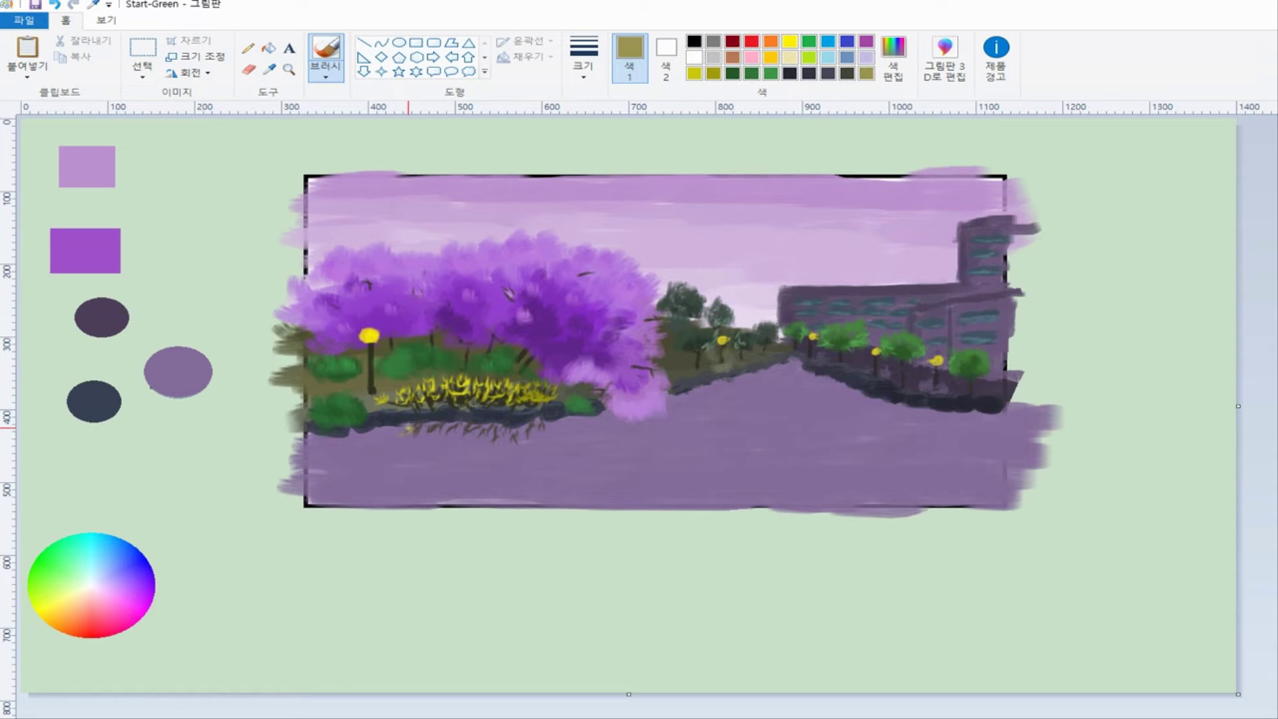
- Mute the reflection yellow further to RGB 140, 134, 89 and add more strokes to the shrubs' reflection on the path
key("alt+h")
key("e")
key("c")
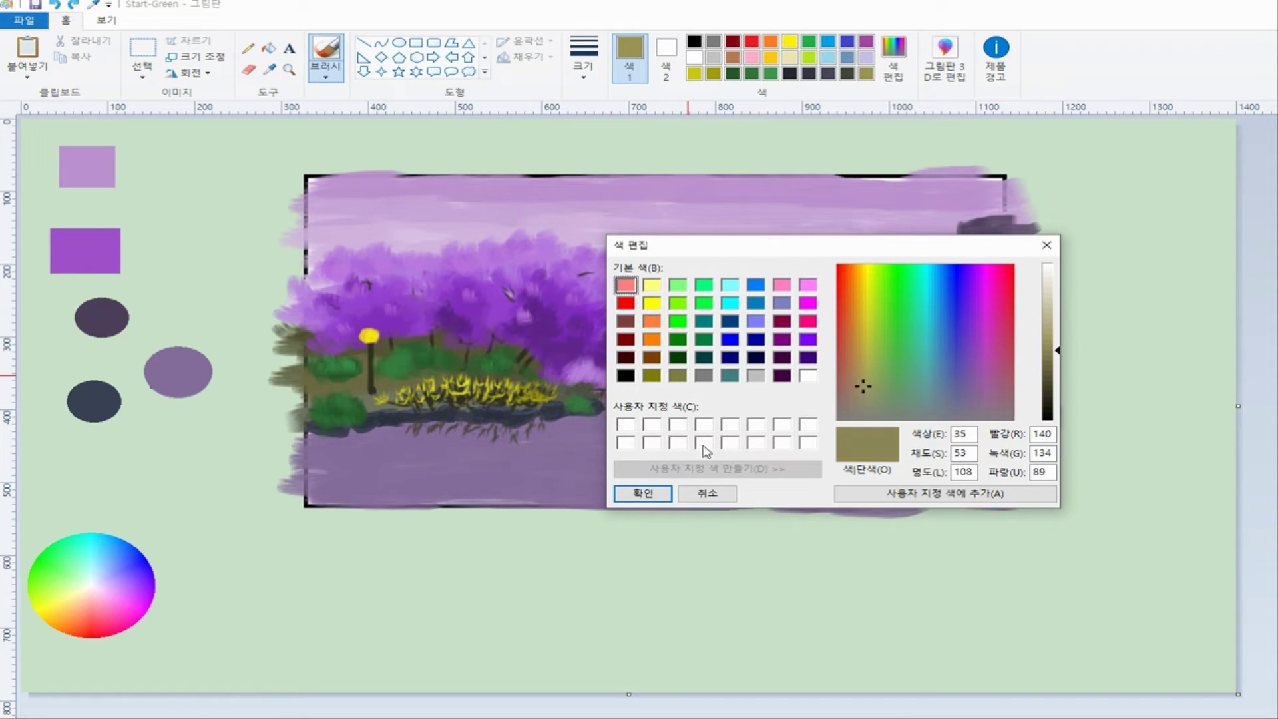
left_click(642, 493)
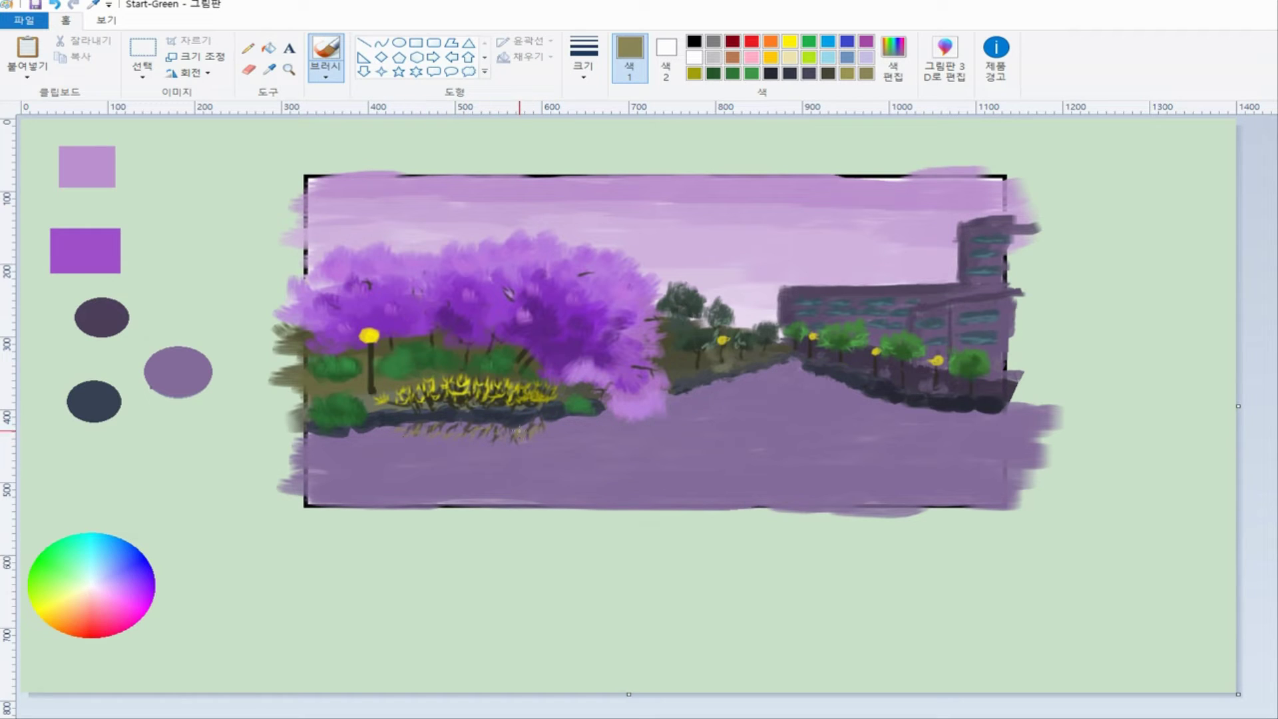
- Try dabbing the blossom trees' reflection on the path with a muted, darkened blossom purple and a thick brush, and undo the dabs
left_click(269, 69)
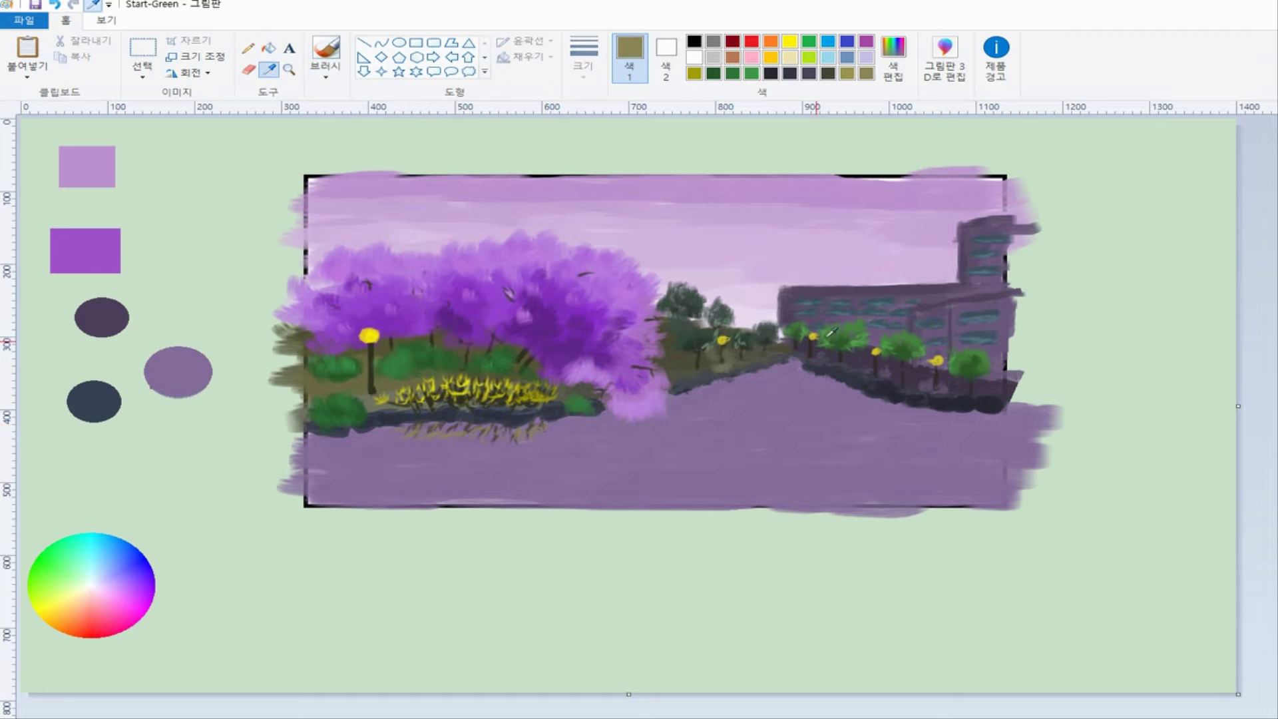
left_click(489, 293)
left_click(893, 58)
left_click(972, 388)
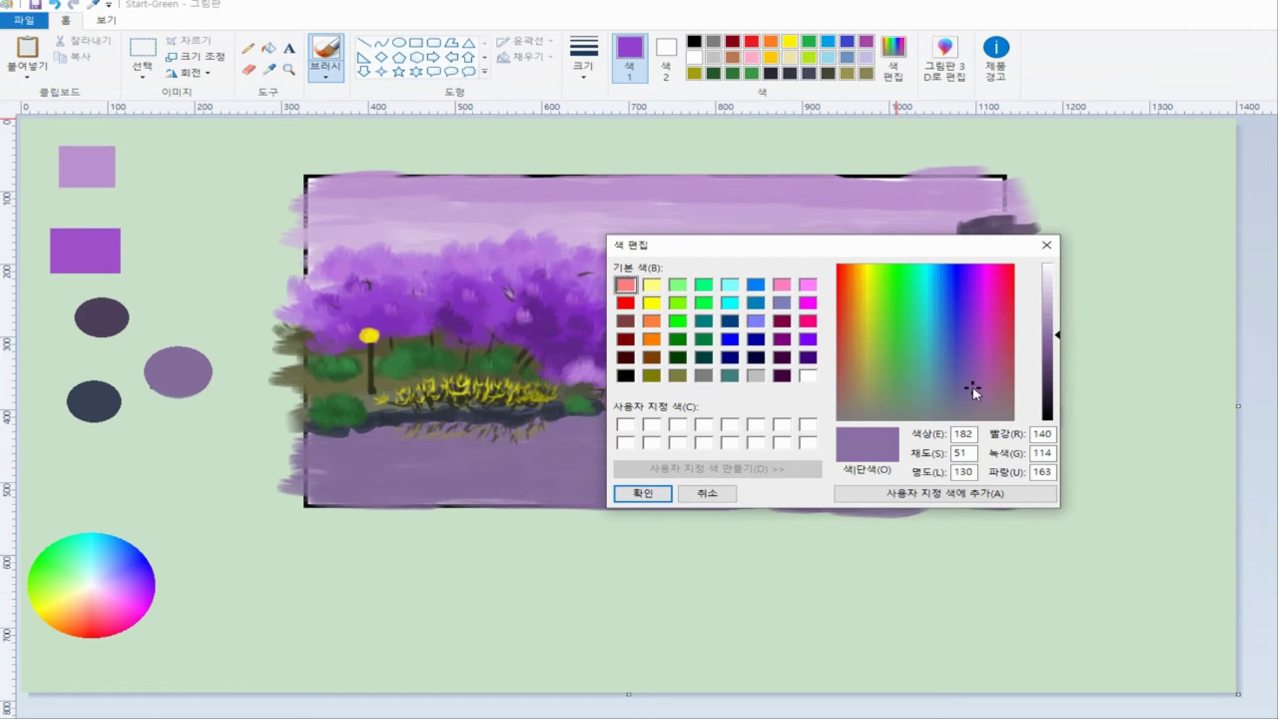
left_click_drag(1058, 334, 1058, 346)
left_click(643, 493)
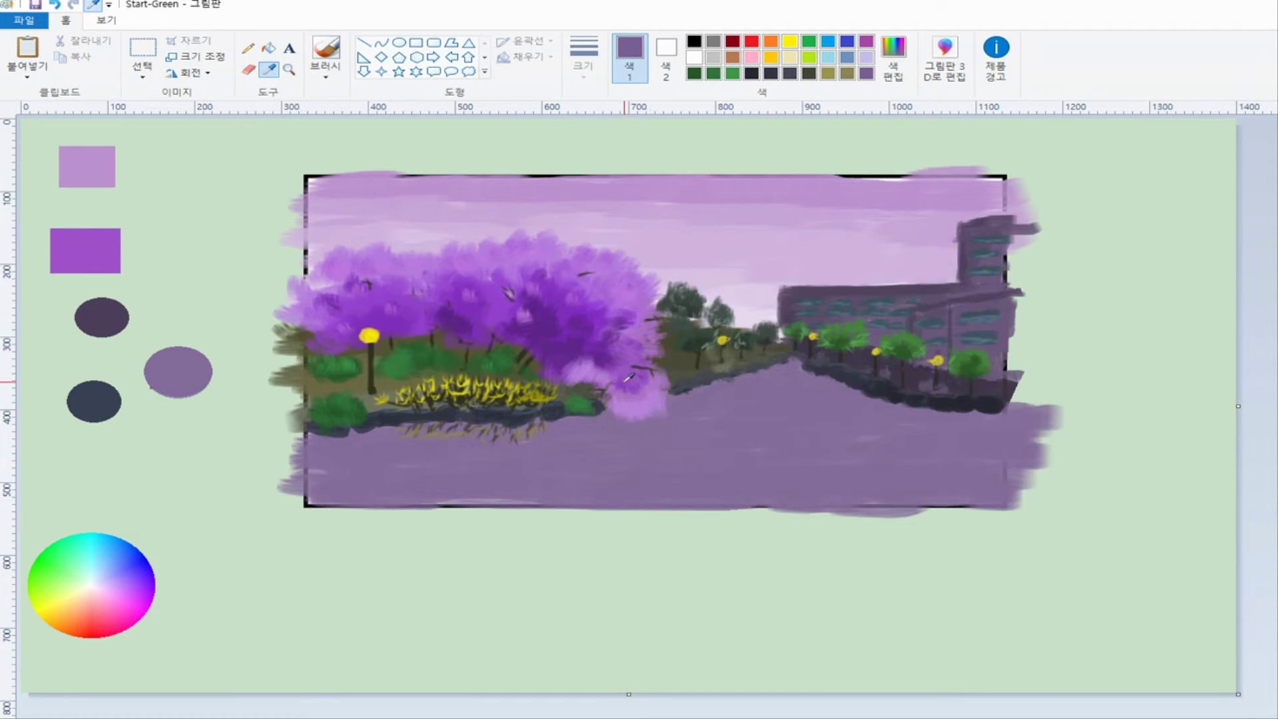
left_click(583, 63)
left_click(631, 199)
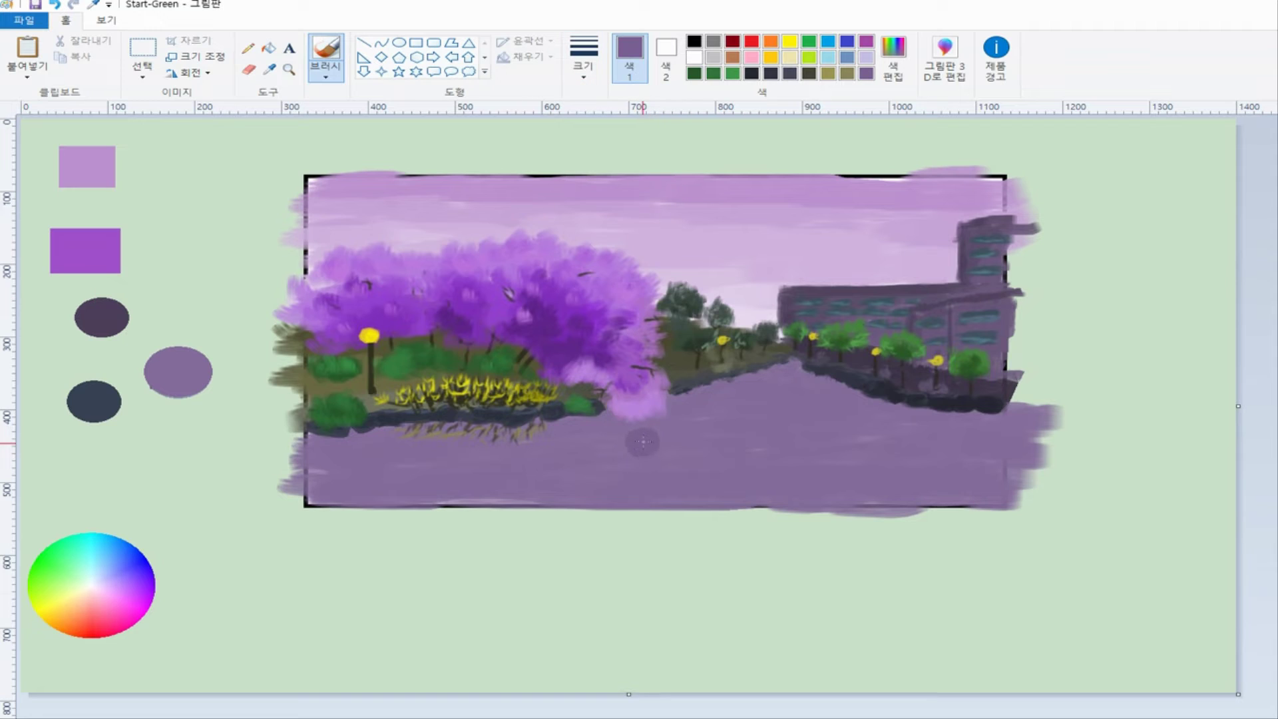
left_click(583, 63)
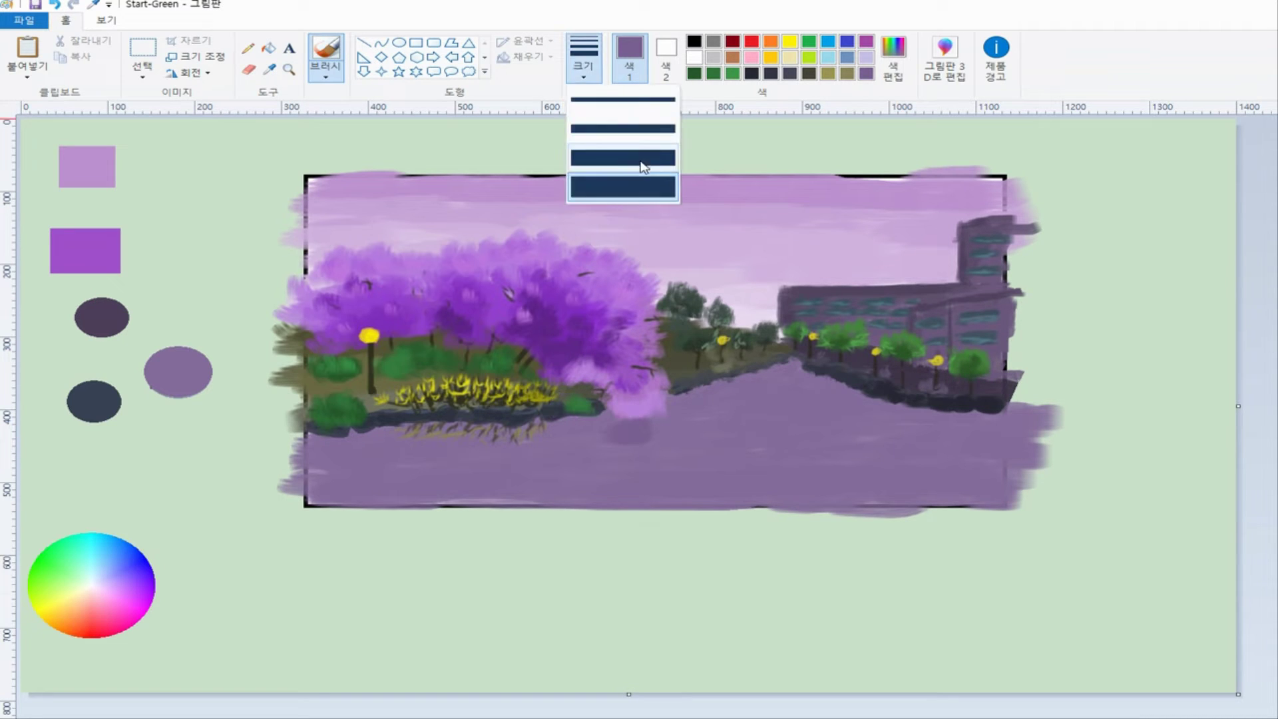
left_click(640, 173)
mouse_move(606, 427)
left_mouse_down()
mouse_move(602, 450)
mouse_move(517, 459)
mouse_move(569, 480)
left_mouse_up()
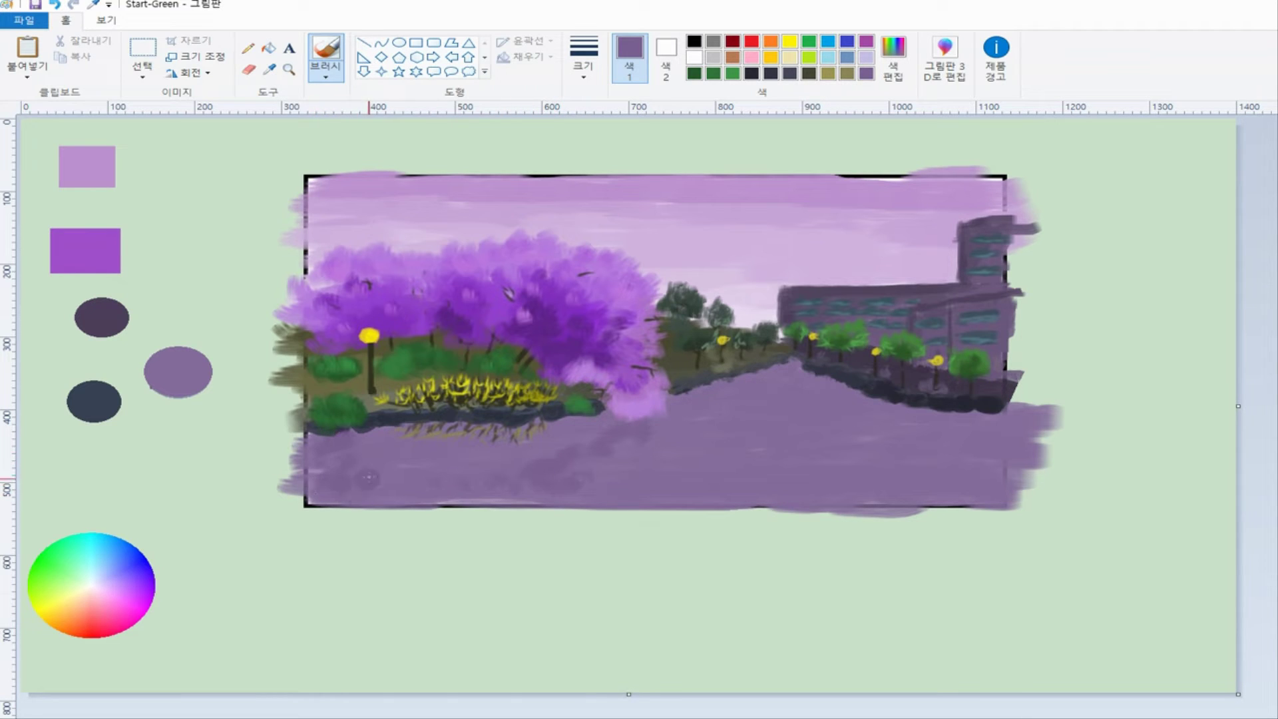
key("ctrl+z")
- Sample and darken the path purple, dab the blossom trees' reflection across the near path, and add trunk reflections with the thinnest brush
key("alt+4")
left_click(439, 481)
left_click(893, 59)
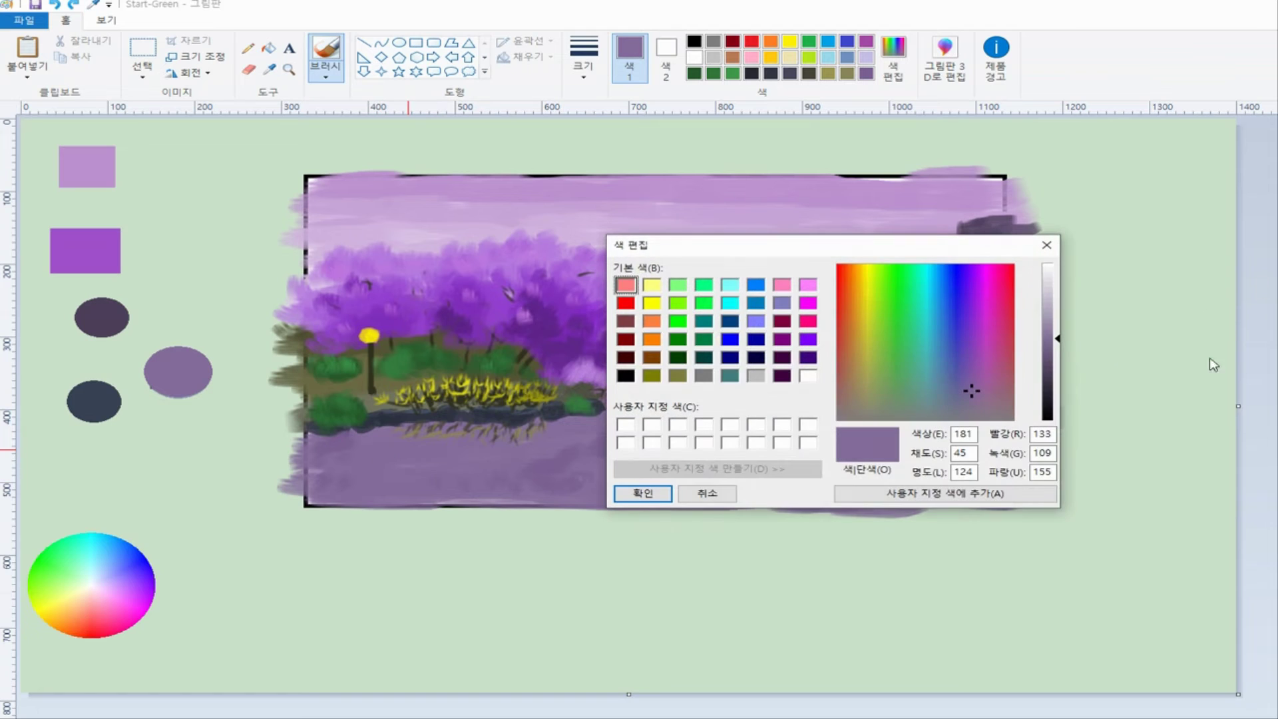
left_click_drag(1053, 340, 1045, 364)
left_click(644, 494)
mouse_move(657, 421)
left_mouse_down()
mouse_move(573, 452)
mouse_move(616, 454)
mouse_move(564, 461)
mouse_move(569, 451)
mouse_move(534, 468)
mouse_move(544, 479)
mouse_move(519, 482)
mouse_move(532, 469)
mouse_move(504, 487)
mouse_move(306, 487)
mouse_move(360, 444)
mouse_move(349, 436)
mouse_move(339, 466)
mouse_move(494, 479)
mouse_move(395, 478)
mouse_move(506, 472)
mouse_move(397, 472)
mouse_move(372, 444)
mouse_move(477, 476)
mouse_move(578, 450)
mouse_move(607, 416)
mouse_move(514, 469)
mouse_move(404, 469)
mouse_move(380, 473)
mouse_move(387, 491)
mouse_move(331, 469)
left_mouse_up()
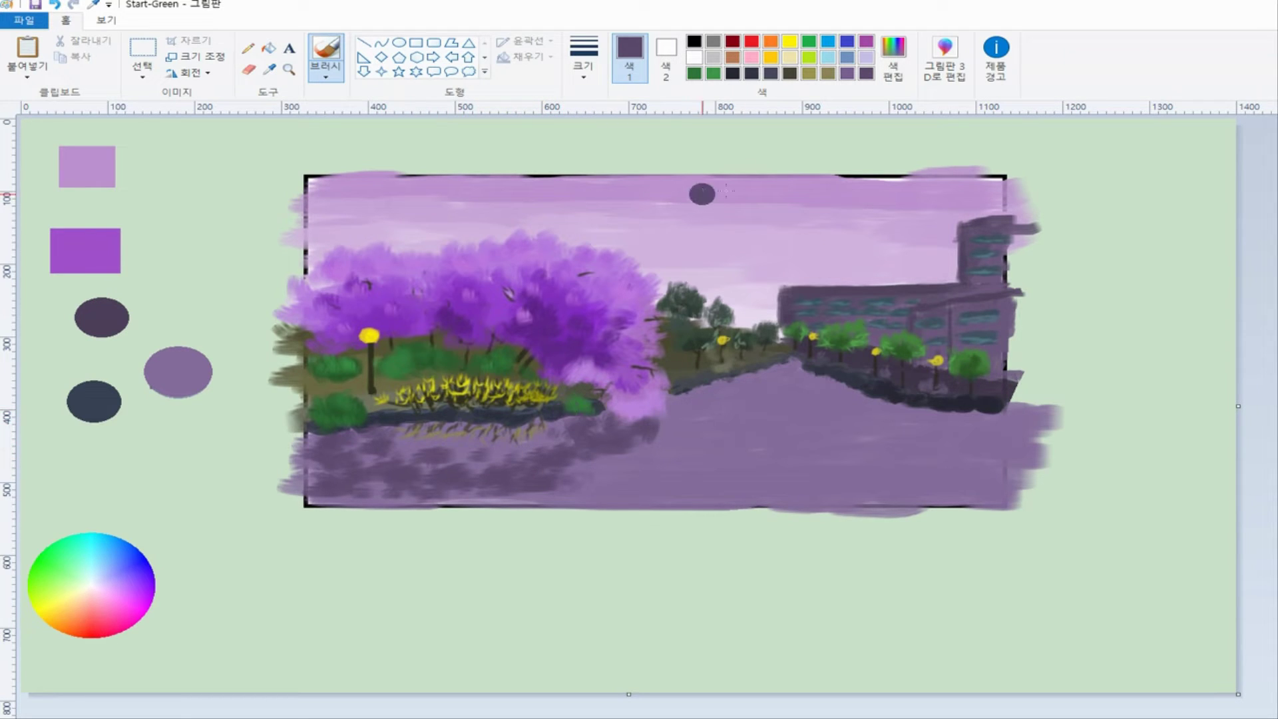
left_click(586, 66)
left_click(591, 105)
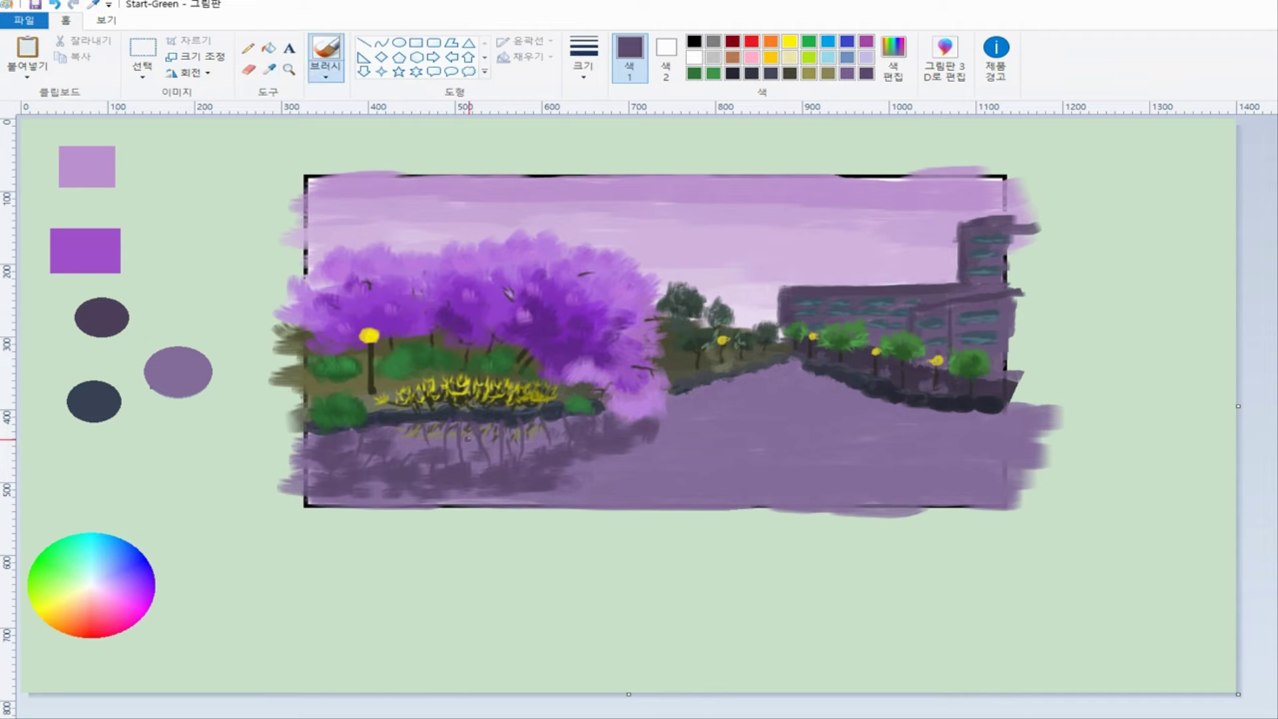
- Try painting a bush reflection on the path in a darkened bush green with the second-thinnest brush, and undo the stroke
left_click(390, 353)
left_click(893, 63)
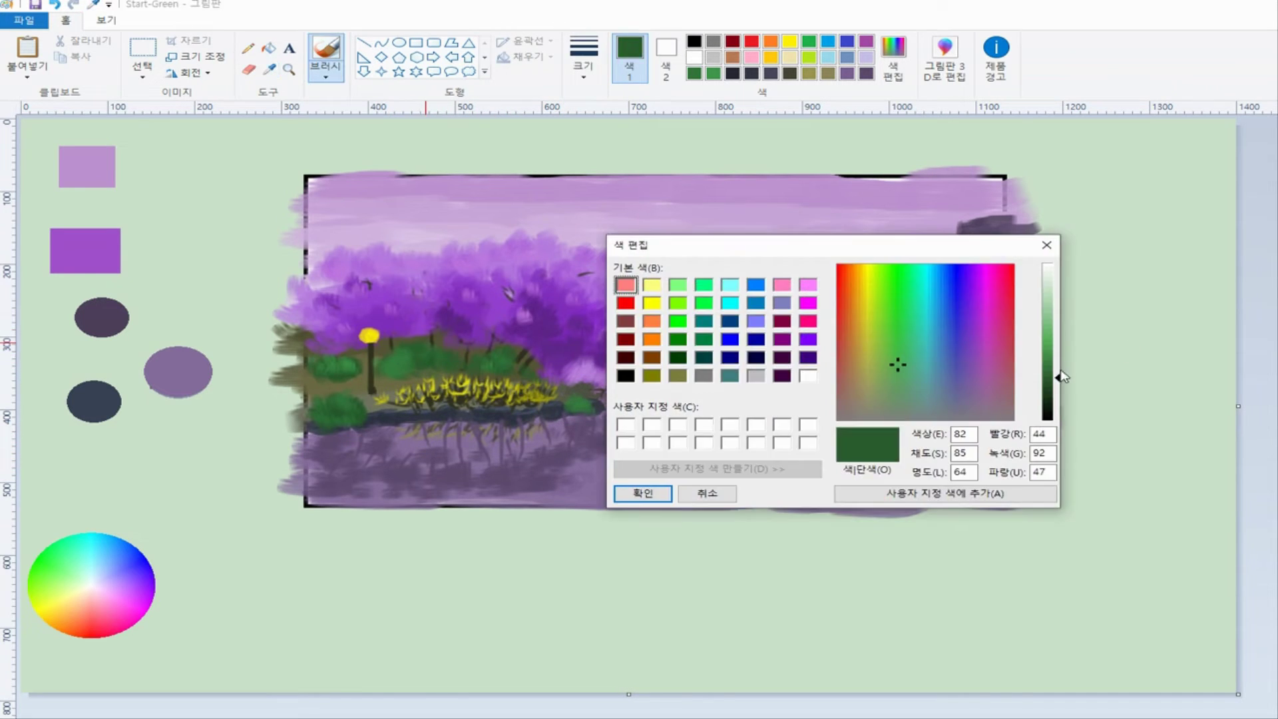
left_click(643, 494)
left_click(587, 63)
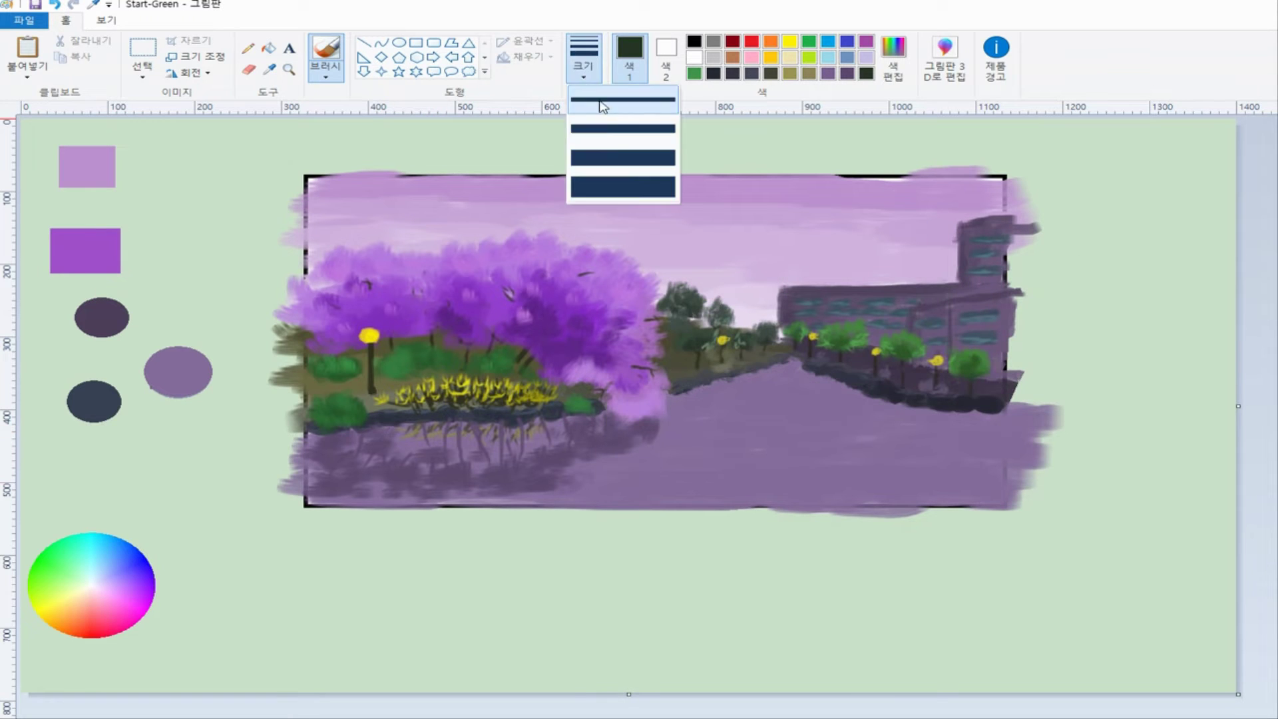
left_click(604, 129)
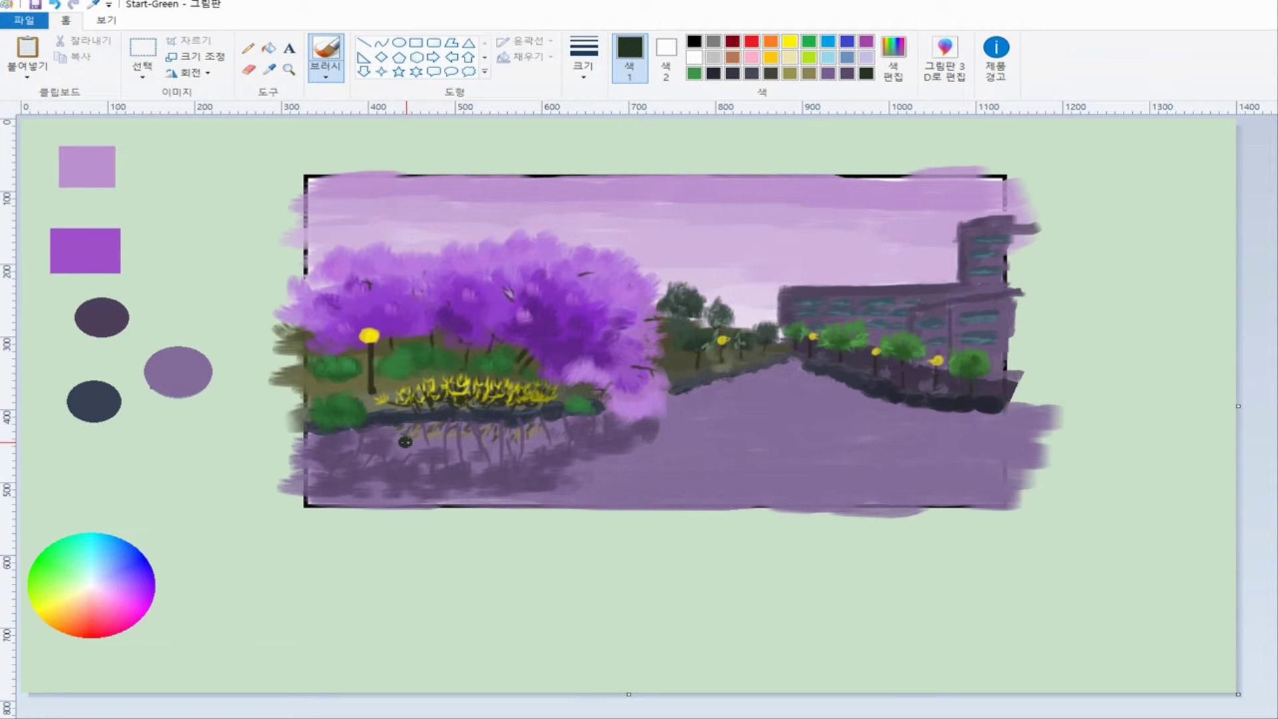
left_click_drag(405, 443, 447, 444)
key("ctrl+z")
- Try lighter and darker greyed greens for the bush reflection below the shrubs, and undo those strokes
left_click(893, 63)
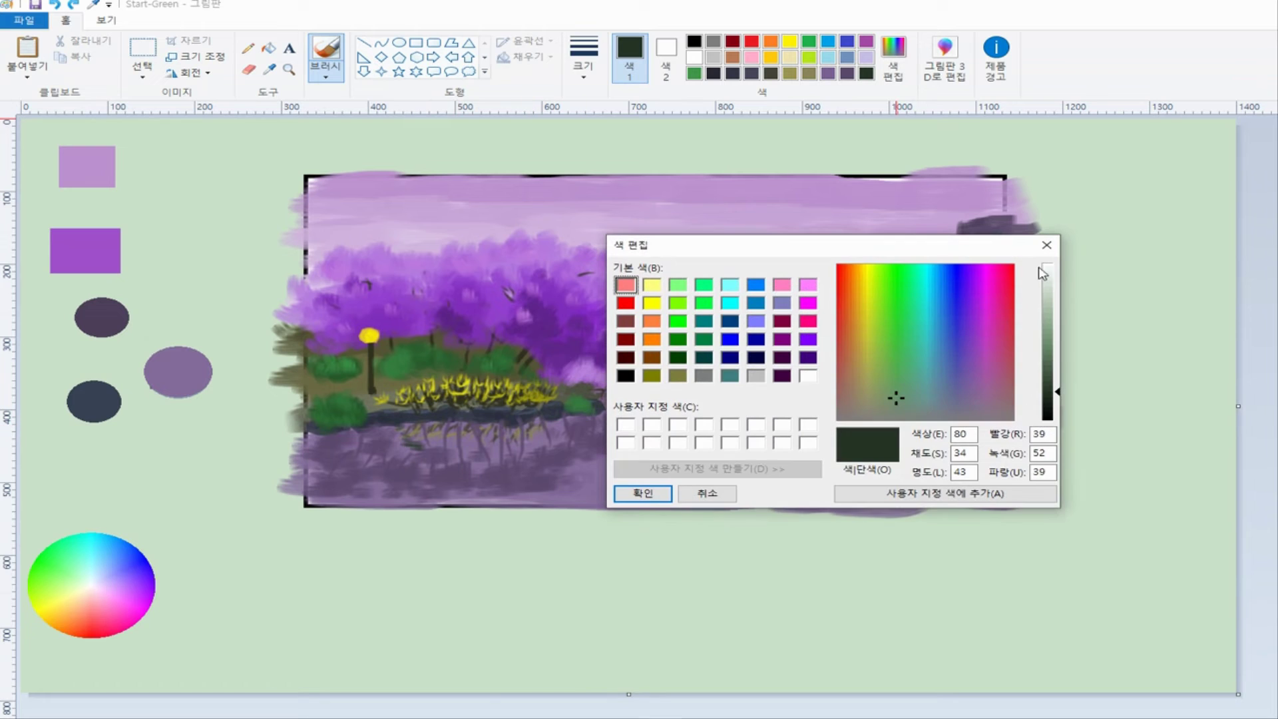
mouse_move(1053, 392)
left_mouse_down()
mouse_move(1056, 375)
mouse_move(1057, 386)
left_mouse_up()
left_click(645, 494)
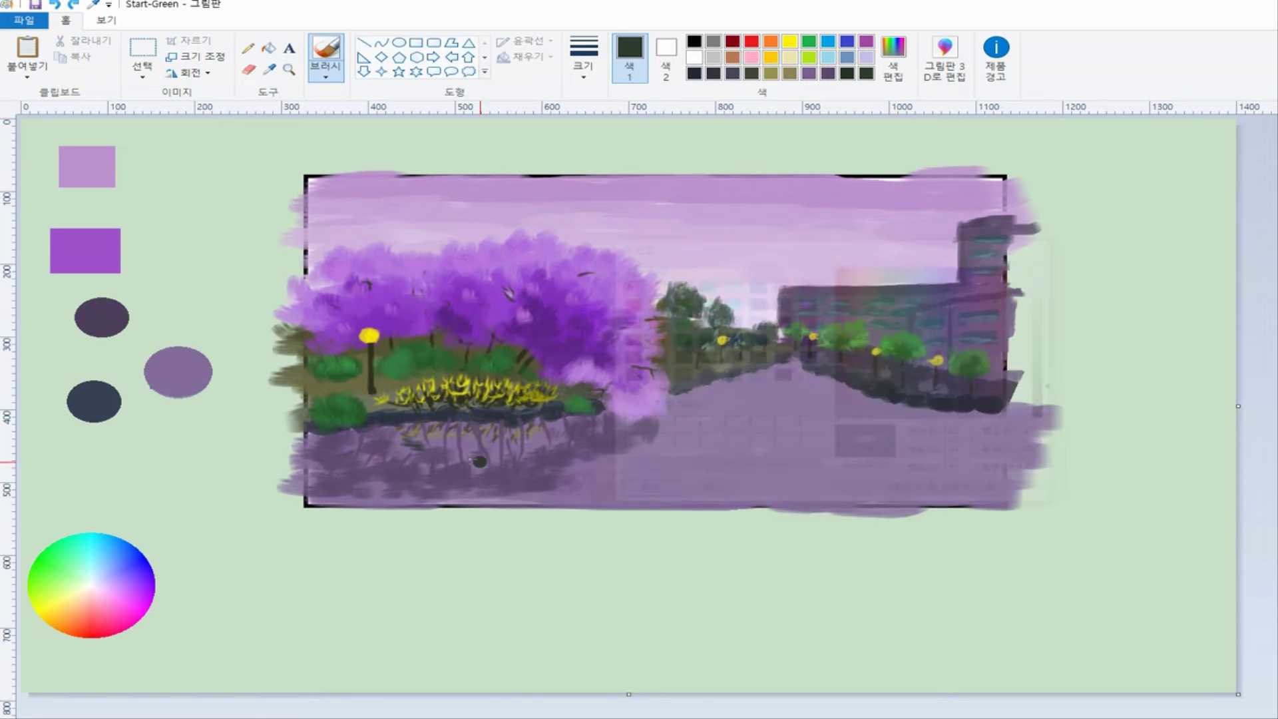
left_click_drag(404, 444, 410, 446)
left_click(893, 64)
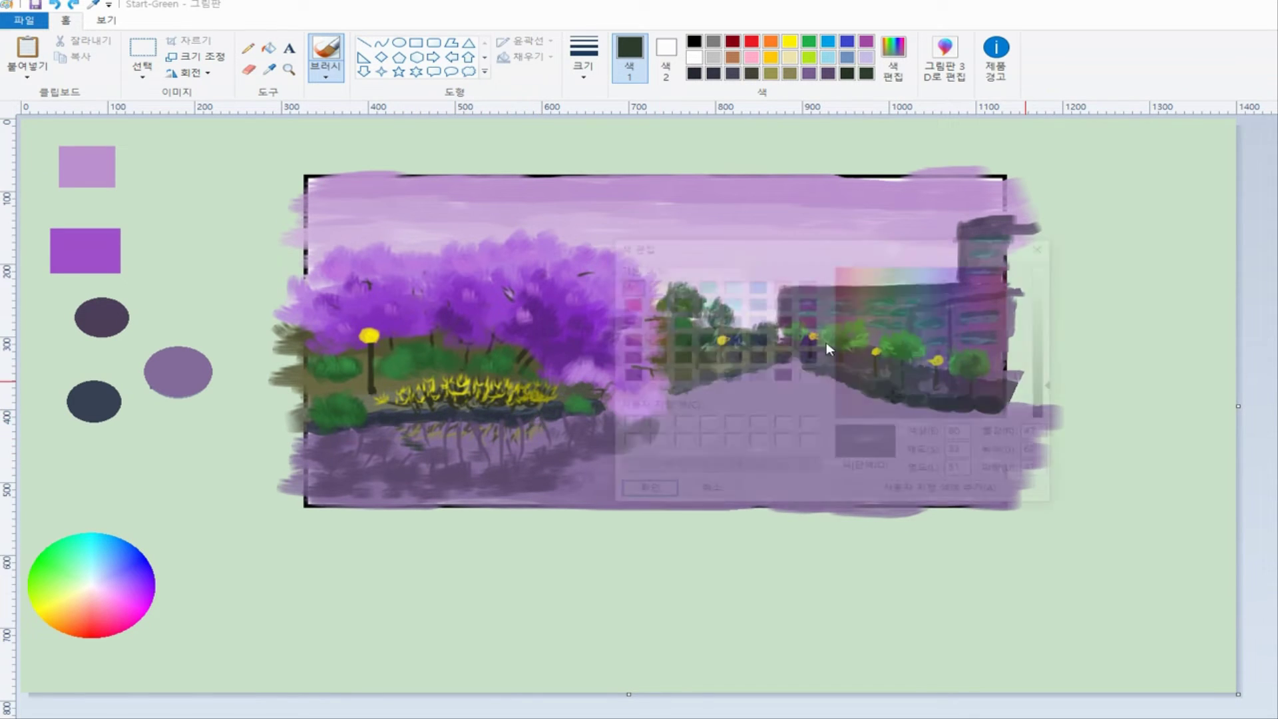
left_click_drag(1059, 396, 1058, 406)
left_click(643, 492)
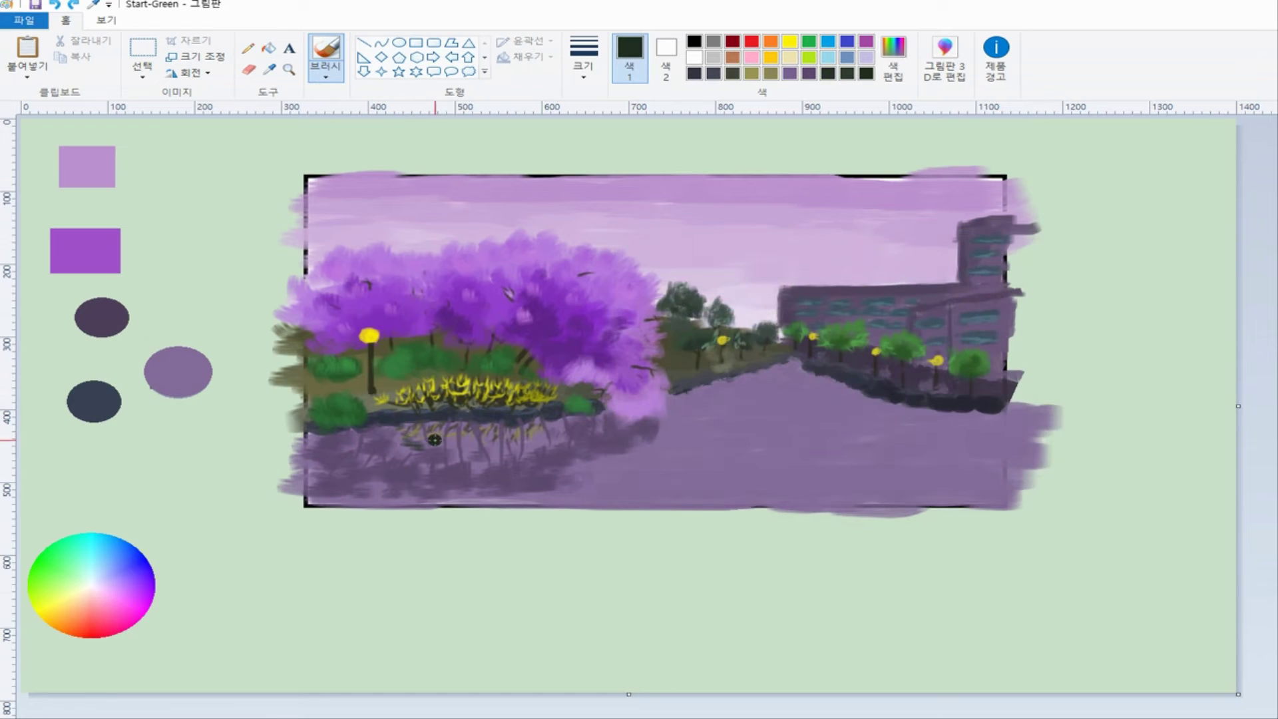
key("ctrl+z")
key("ctrl+z")
- Sample the dark purple of the path reflection and dab more of it below the reflected shrubs
key("alt+4")
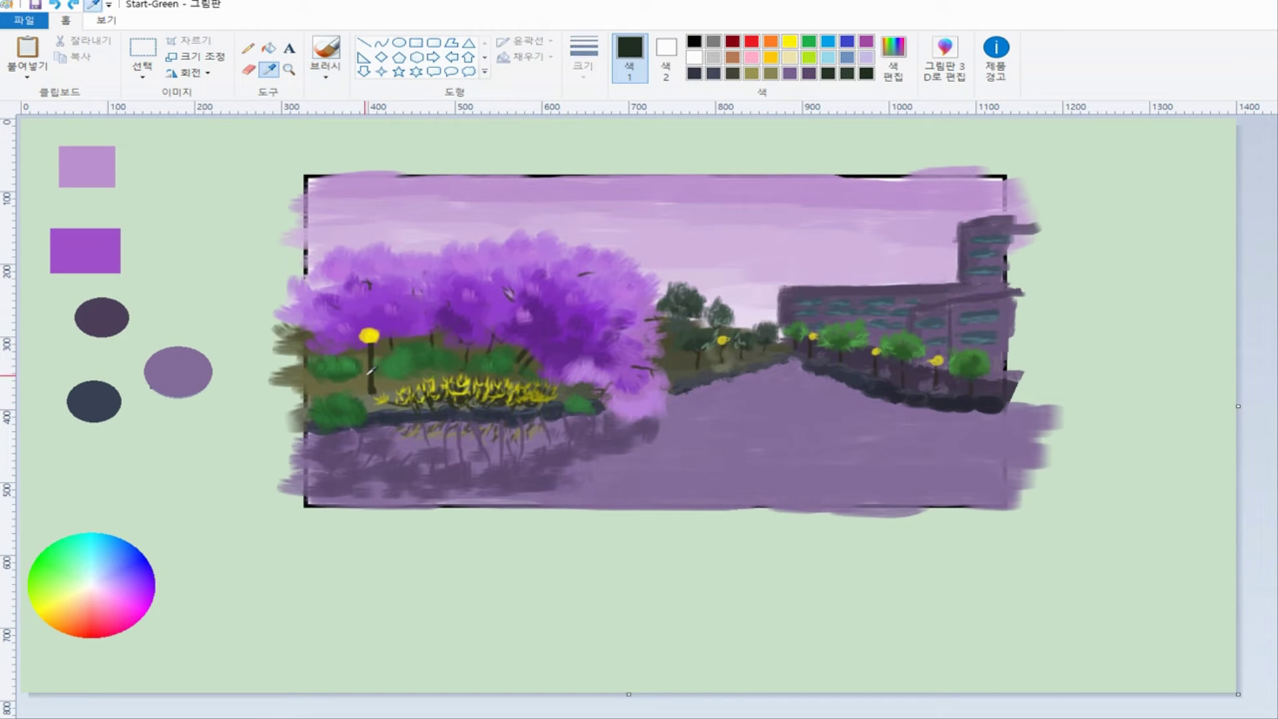
left_click(340, 436)
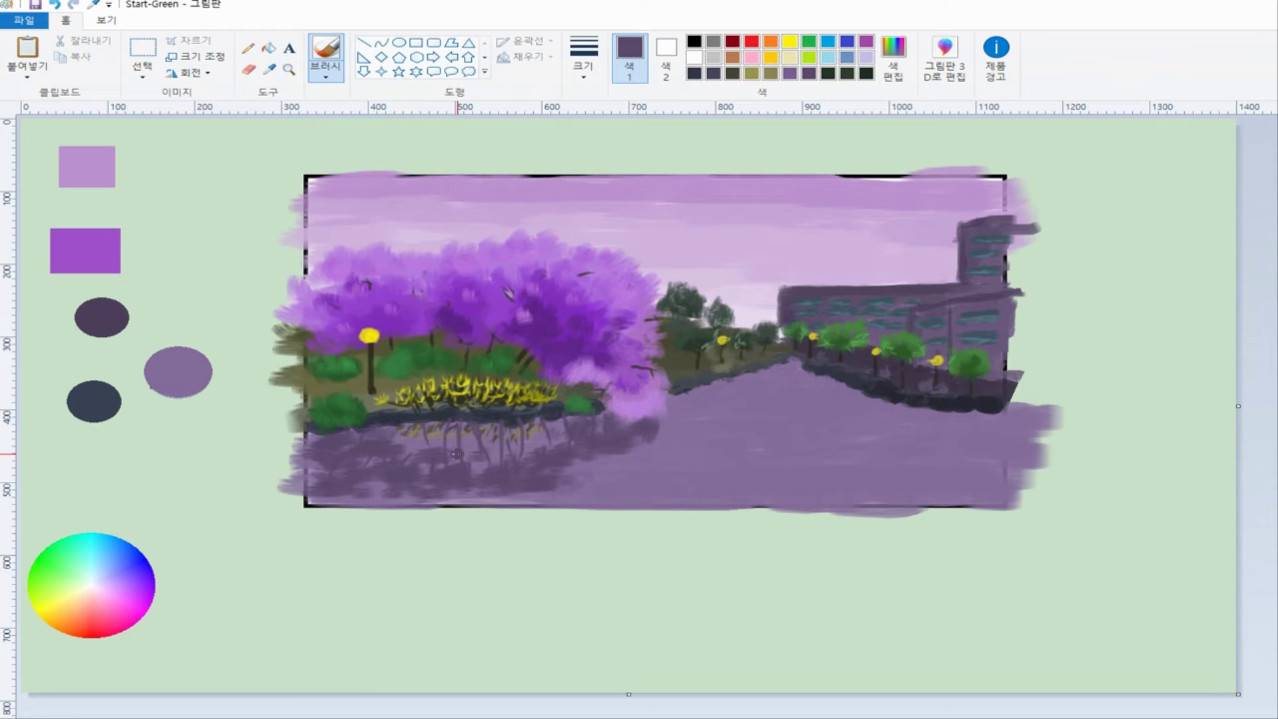
mouse_move(455, 453)
left_mouse_down()
mouse_move(406, 445)
mouse_move(508, 454)
left_mouse_up()
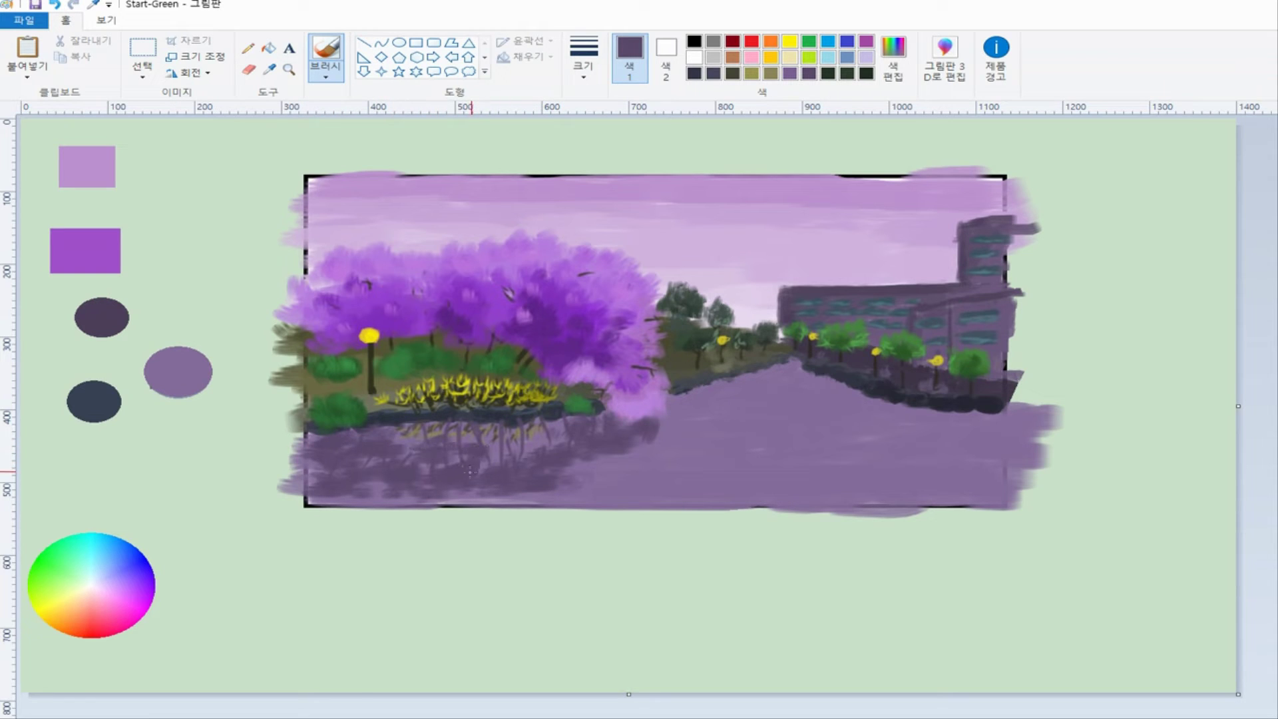
- Sample the near lamp post's dark colour and paint its reflection down the path with the thinnest brush
left_click(269, 69)
left_click(371, 374)
left_click(585, 71)
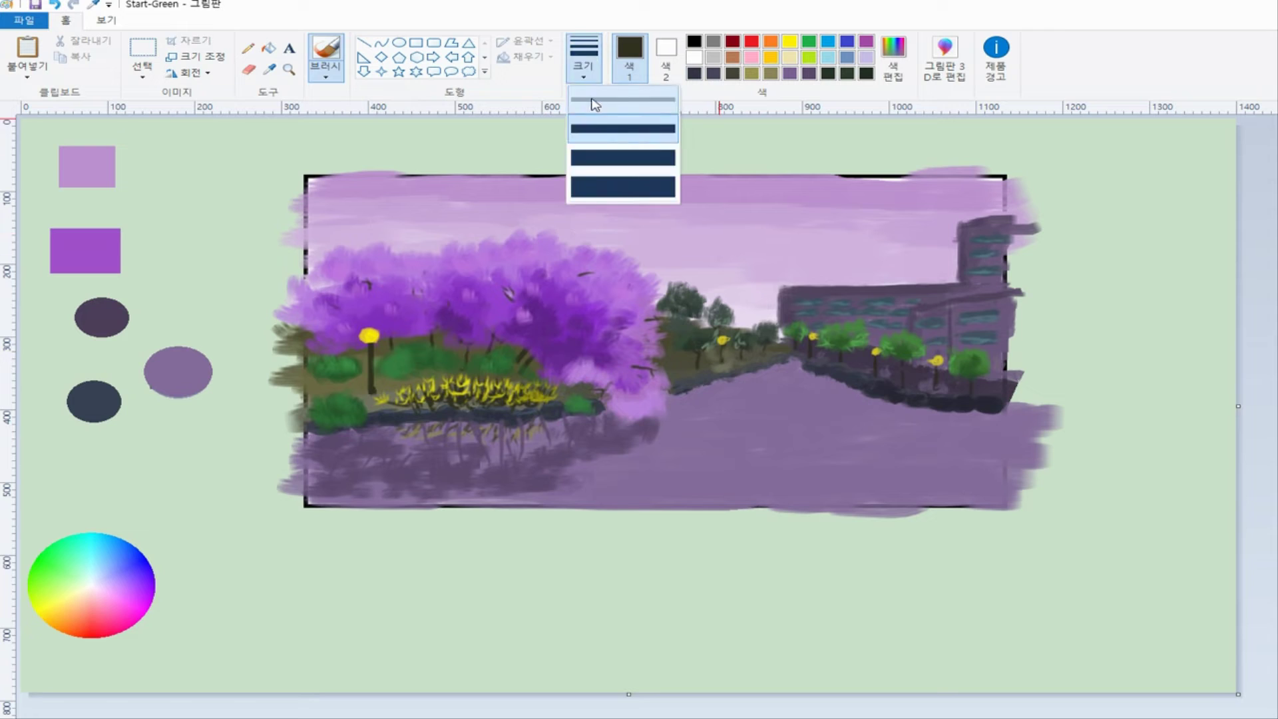
left_click(593, 102)
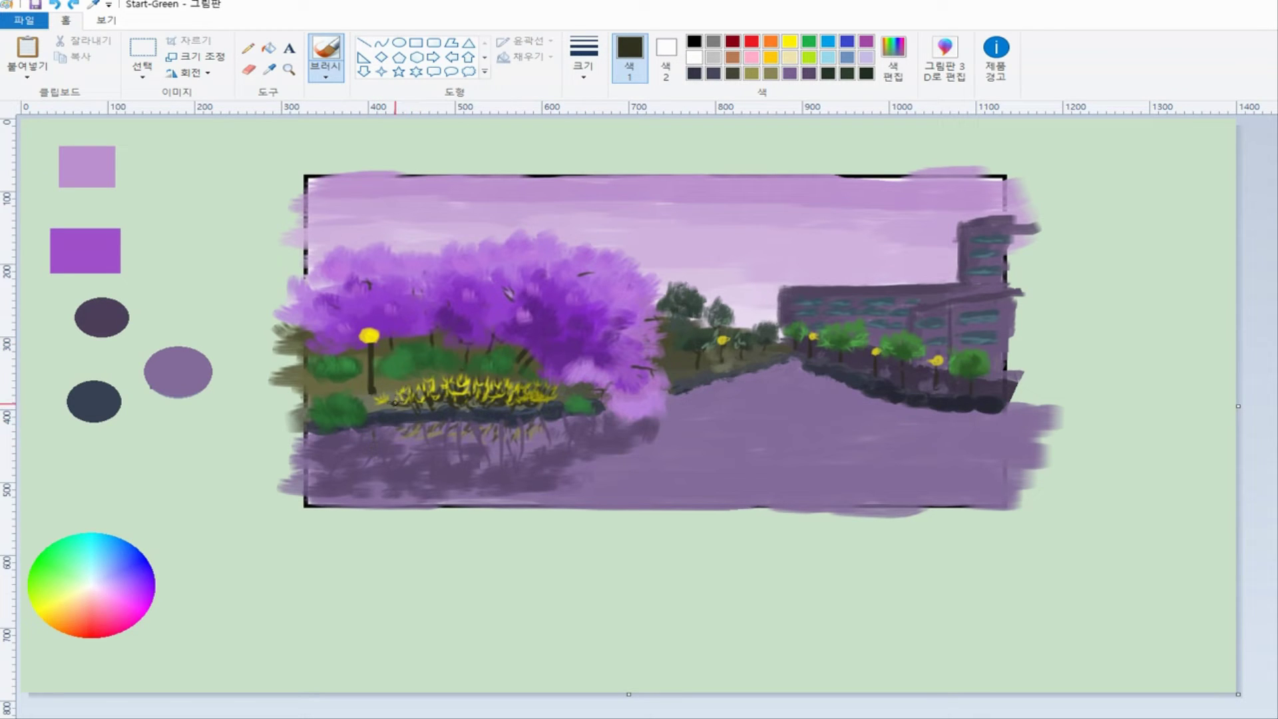
left_click(288, 68)
left_click(359, 432)
mouse_move(680, 419)
left_mouse_down()
mouse_move(691, 443)
mouse_move(674, 458)
mouse_move(685, 475)
mouse_move(697, 413)
mouse_move(695, 474)
left_mouse_up()
- Sample the near lamp's yellow, mute it to RGB 173, 167, 88 and paint the lamp head at the end of its reflected post
key("alt+4")
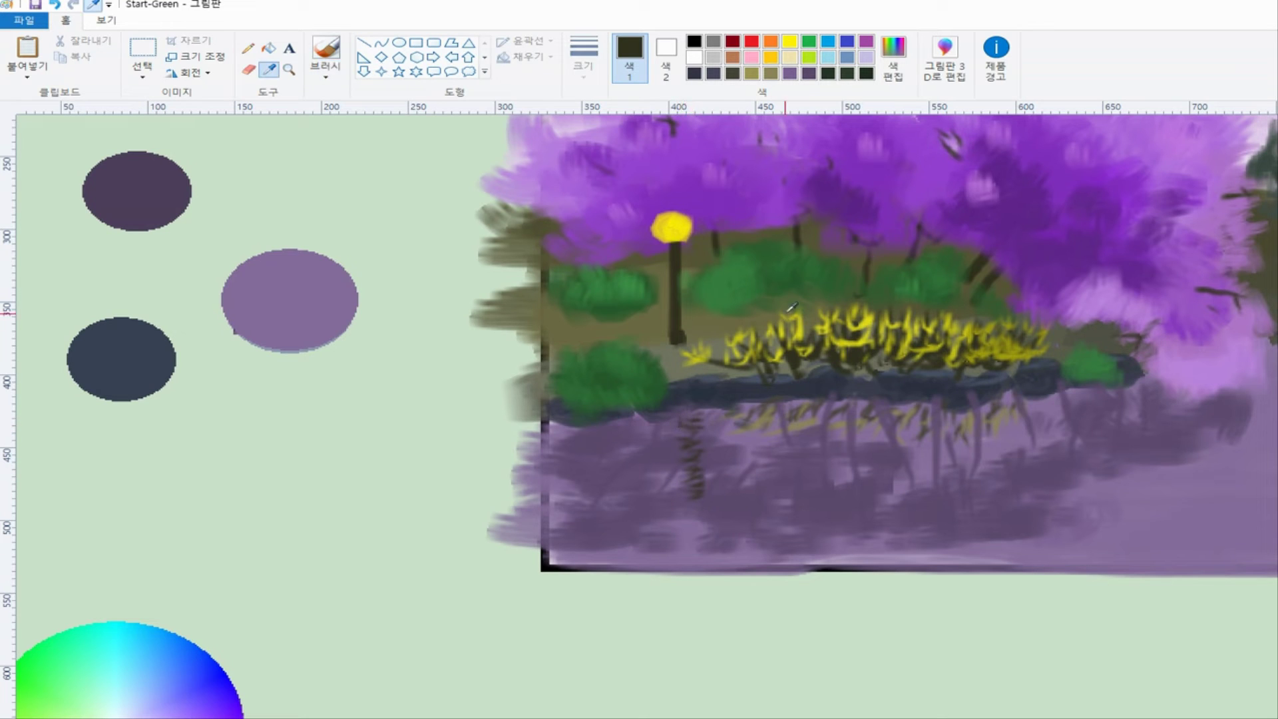
left_click(673, 225)
key("alt+h")
key("e")
key("c")
left_click(863, 376)
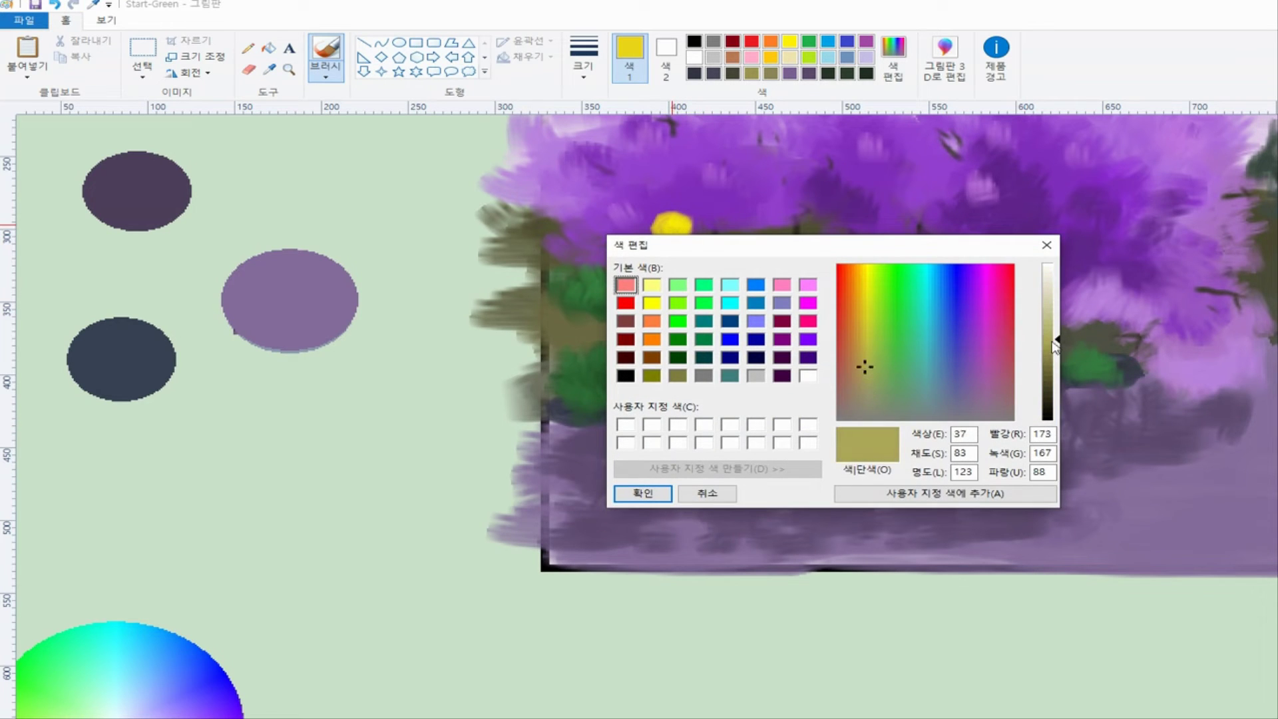
left_click(643, 492)
mouse_move(696, 494)
left_mouse_down()
mouse_move(667, 504)
mouse_move(706, 509)
mouse_move(704, 520)
mouse_move(675, 508)
mouse_move(703, 505)
mouse_move(691, 518)
mouse_move(714, 523)
mouse_move(690, 527)
mouse_move(679, 506)
mouse_move(671, 521)
mouse_move(708, 504)
left_mouse_up()
- Resample the near lamp post's dark colour and reinforce its reflected post above the reflected lamp head
key("alt+4")
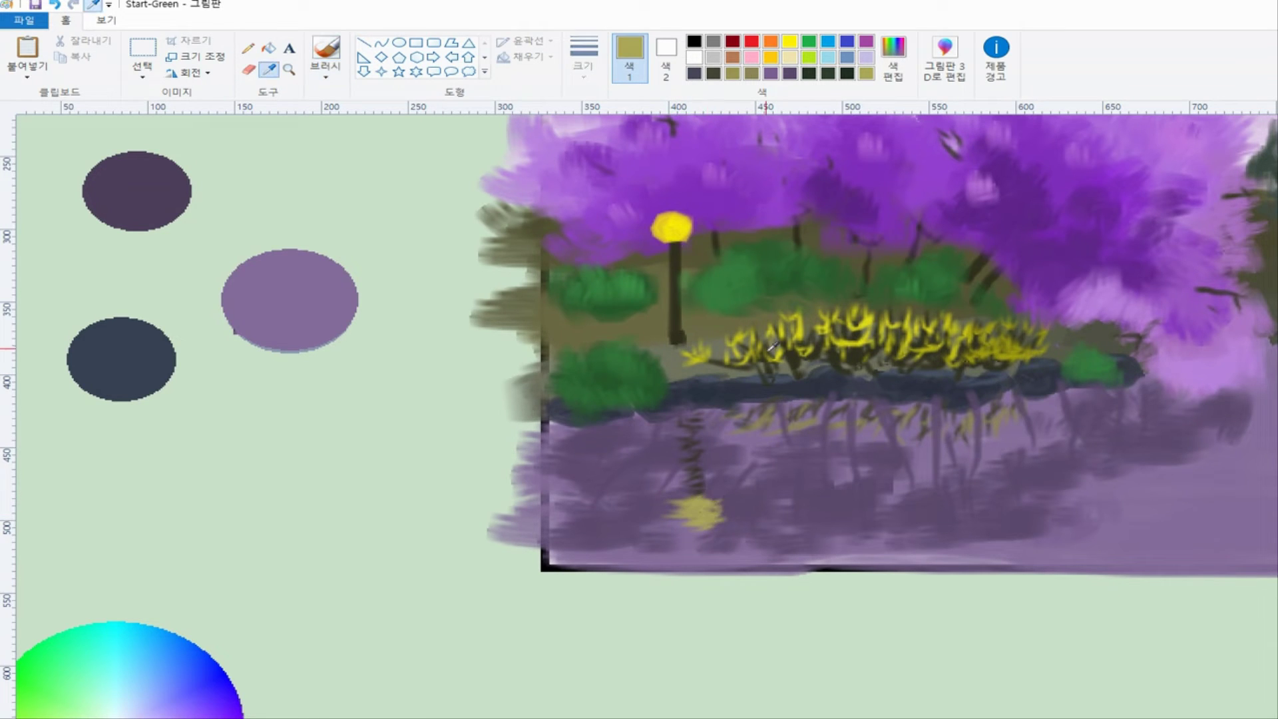
left_click(680, 325)
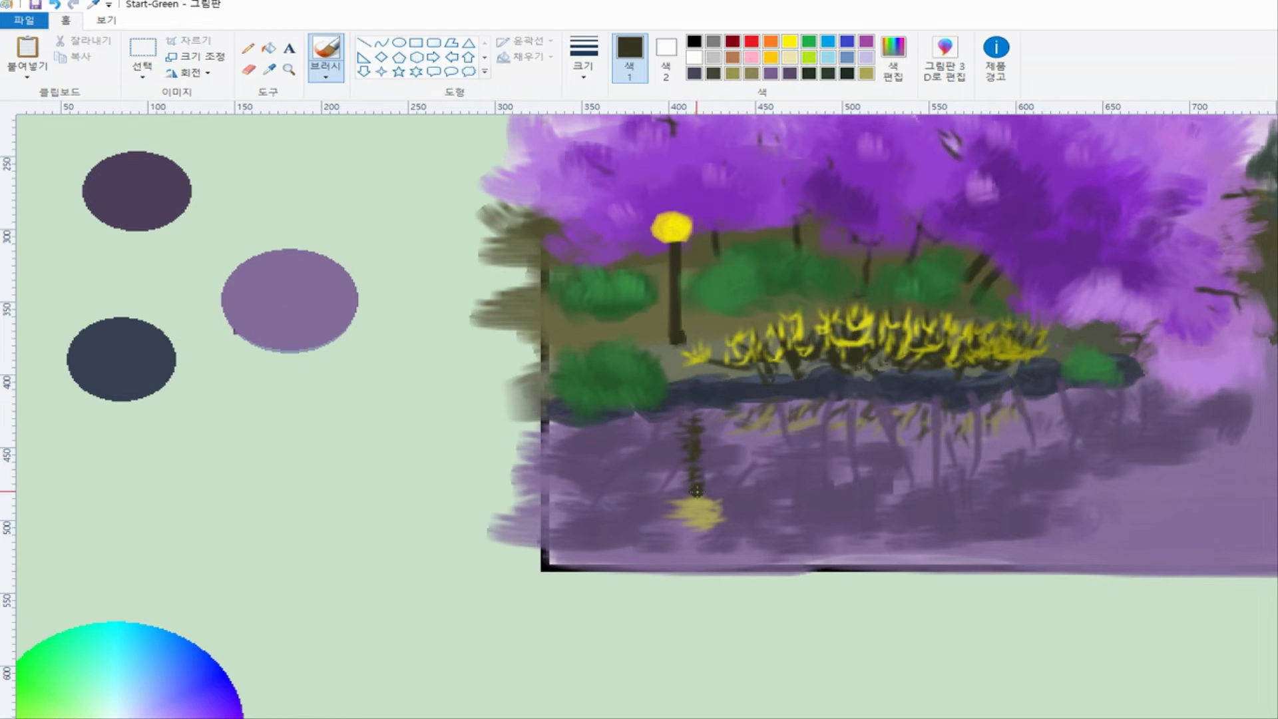
scroll(695, 491, "down", 1)
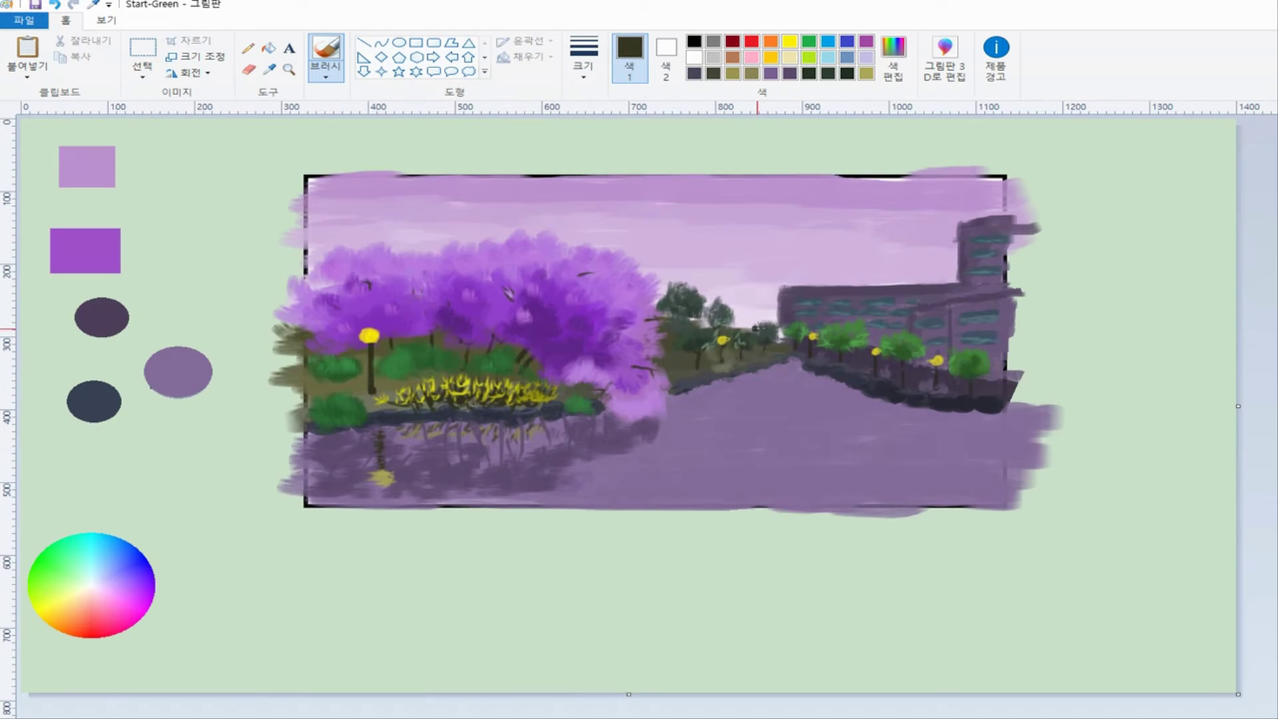
- Adjust the lamp-post colour to a greyer dark tone and paint the far lamp post's reflection below the distant stone border
left_click(289, 69)
left_click(776, 485)
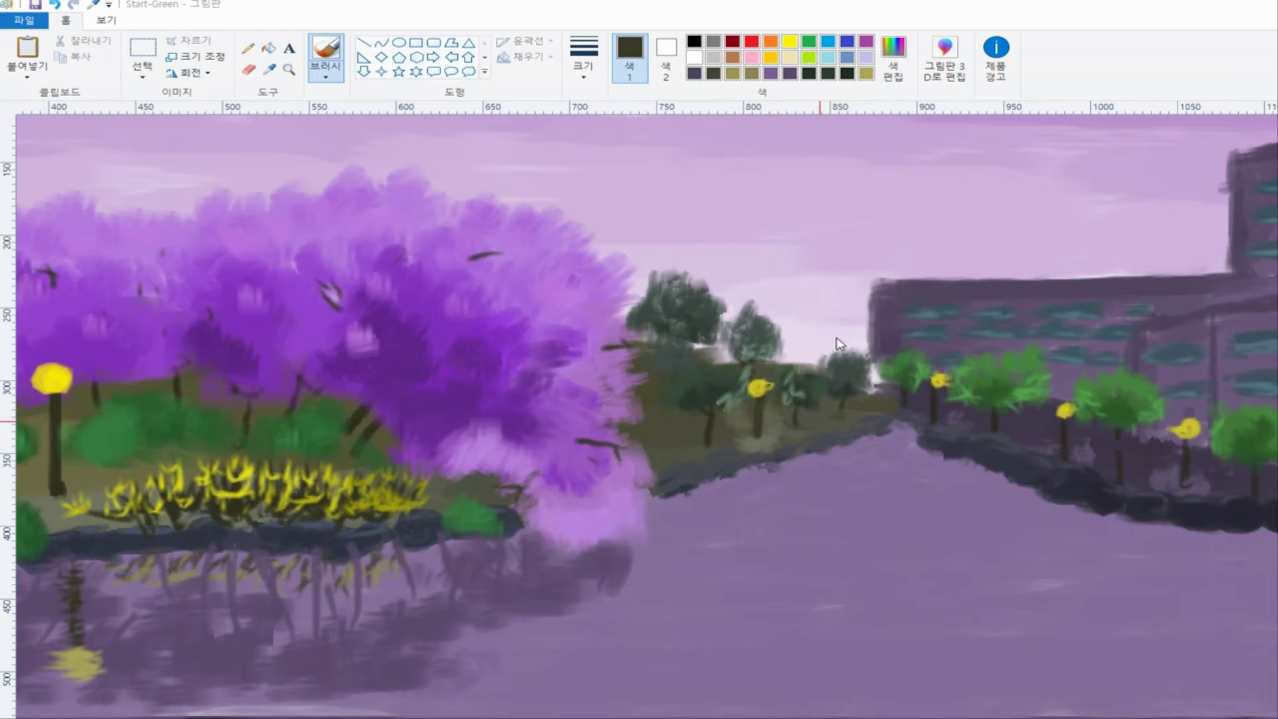
left_click(892, 53)
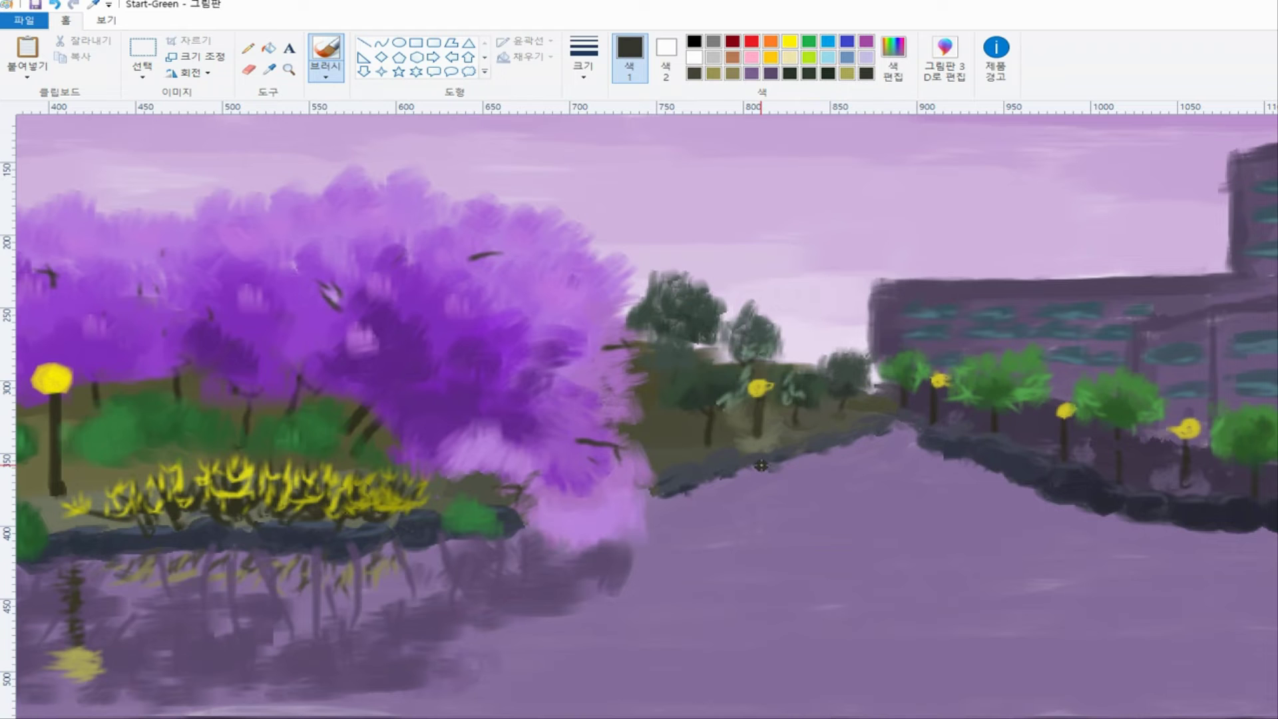
mouse_move(759, 473)
left_mouse_down()
mouse_move(762, 504)
mouse_move(759, 458)
mouse_move(757, 477)
left_mouse_up()
- Sample the far lamp's yellow, mute it to RGB 146, 138, 103 and paint its reflected head on the path
key("alt+4")
left_click(755, 387)
key("alt+h")
key("e")
key("c")
left_click(862, 394)
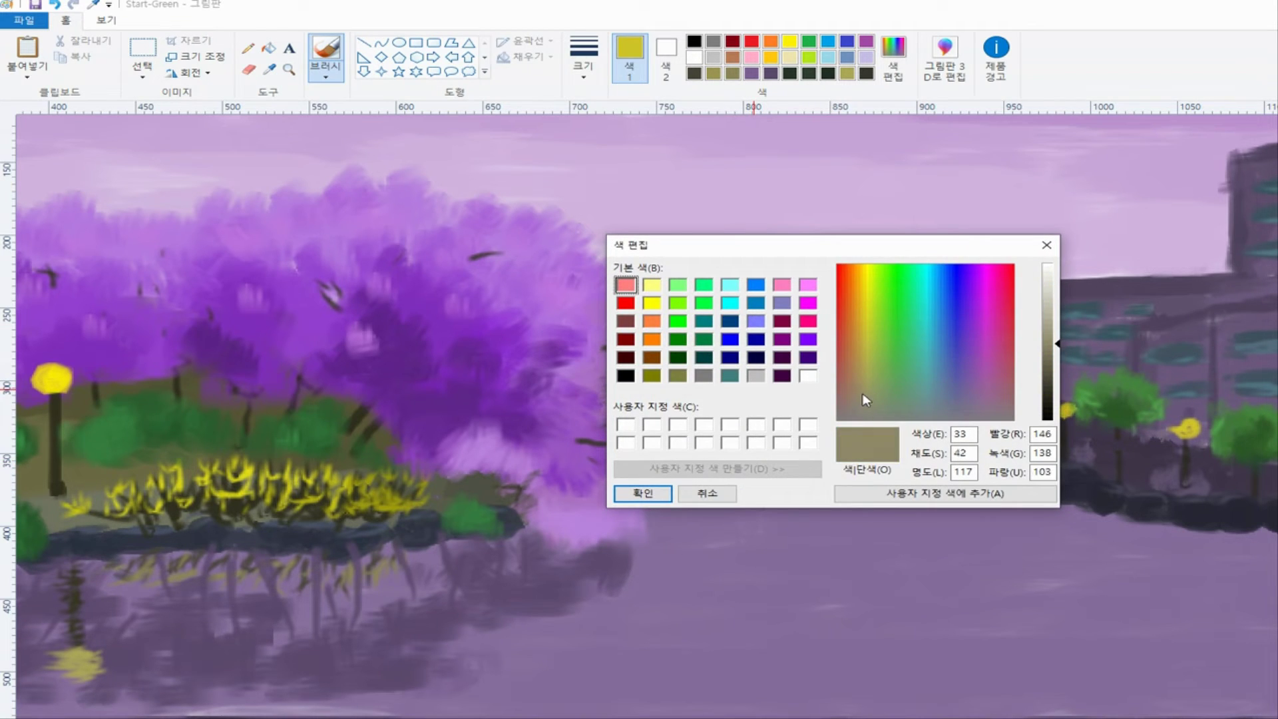
left_click(642, 493)
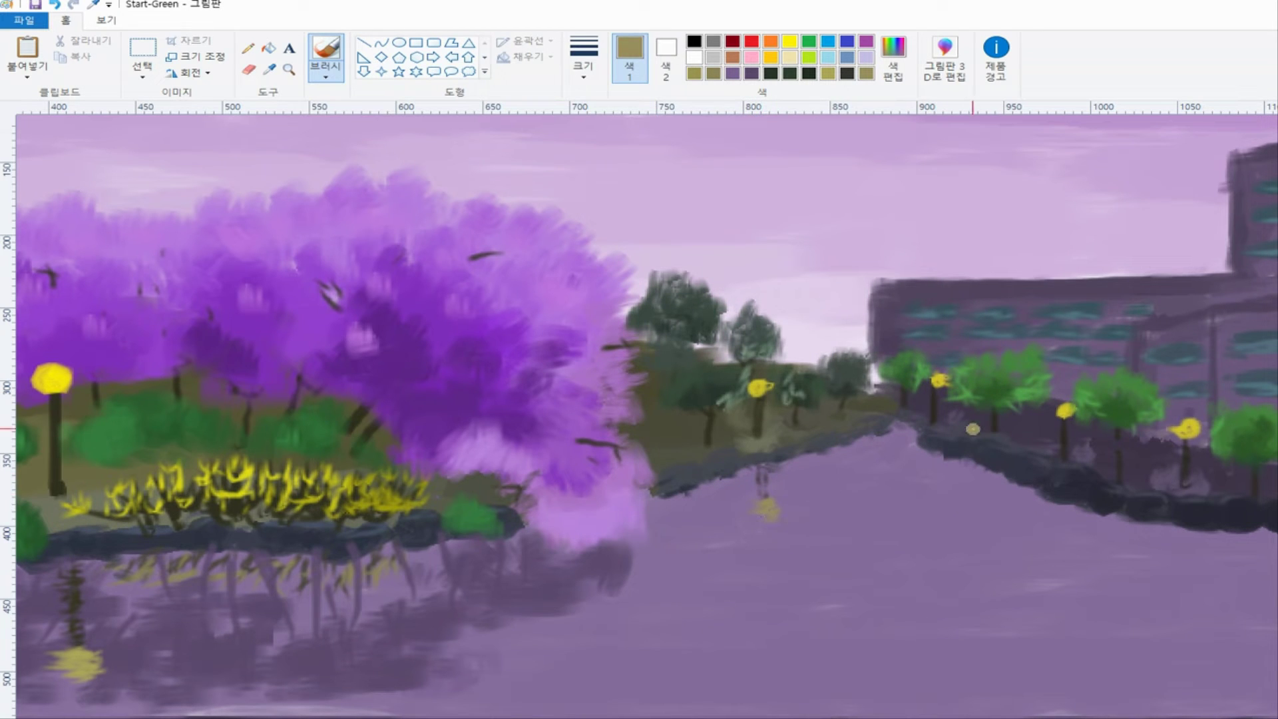
- Lighten the sampled dark post colour and paint reflected lamp posts and tree trunks on the path below the stone borders
left_click(929, 452)
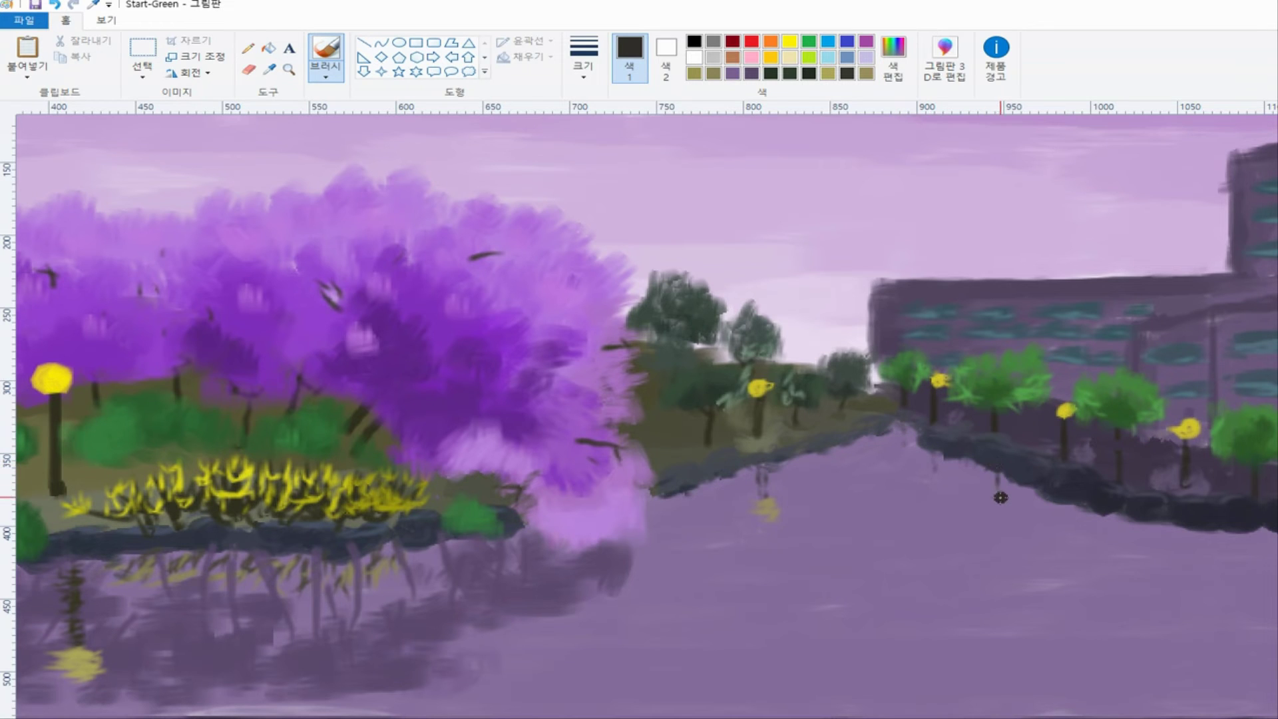
left_click(894, 59)
left_click_drag(1059, 397, 1059, 383)
left_click(642, 493)
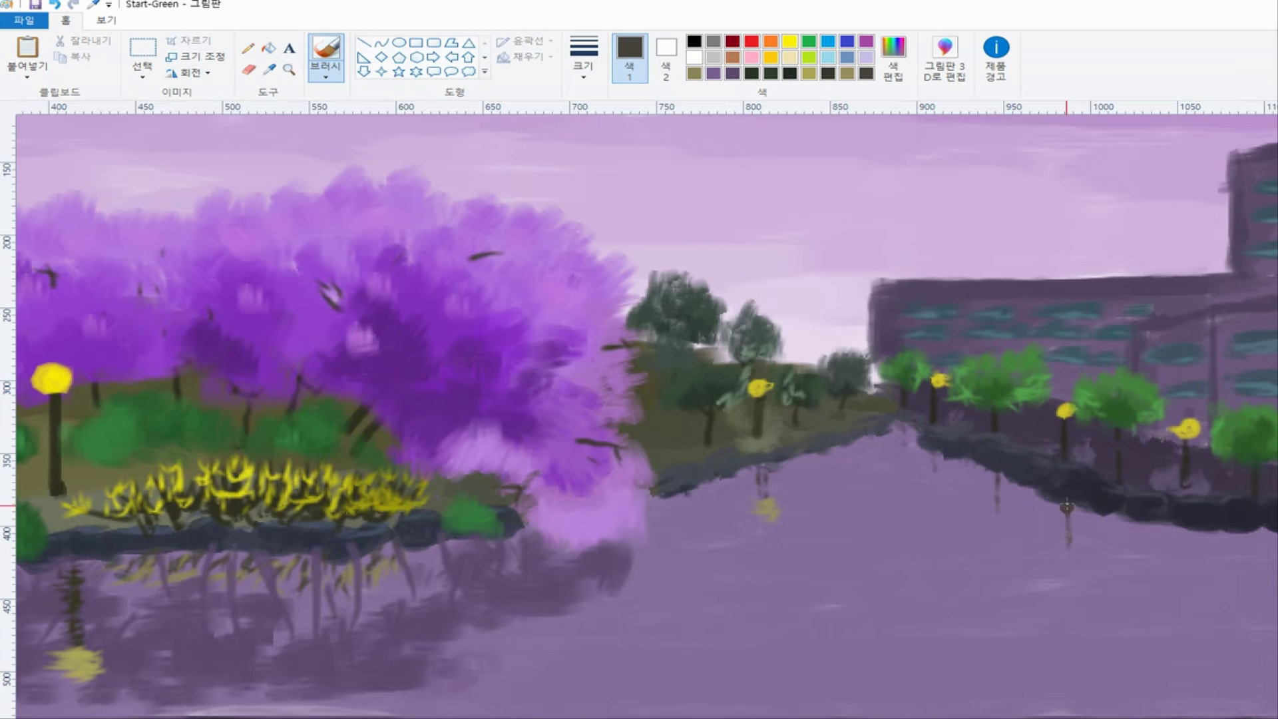
left_click_drag(1188, 527, 1192, 574)
scroll(1146, 543, "right", 3)
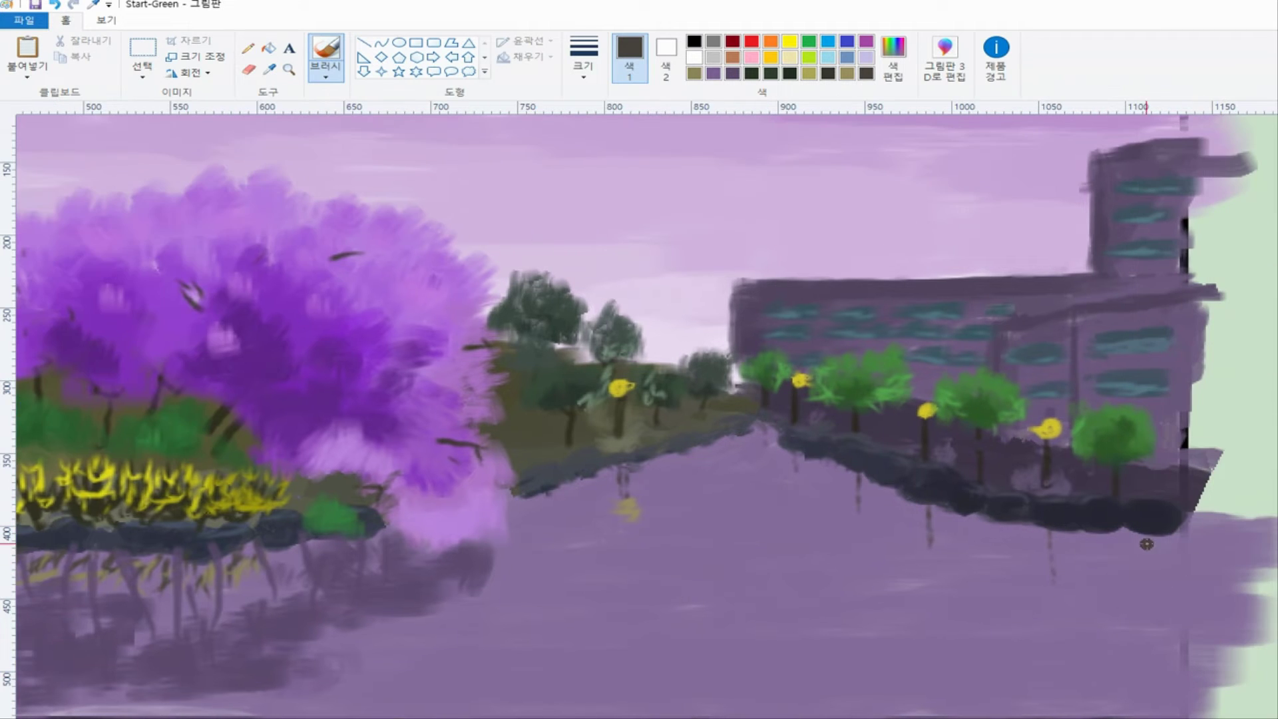
left_click_drag(1116, 540, 1121, 585)
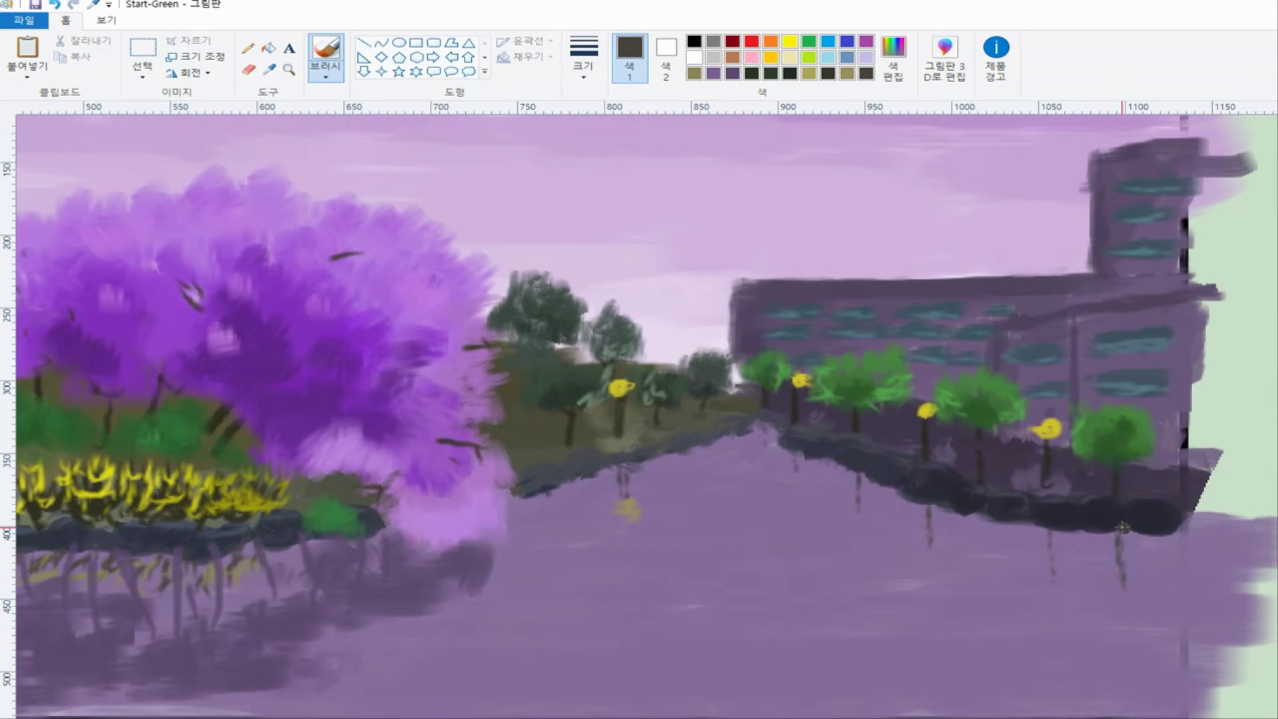
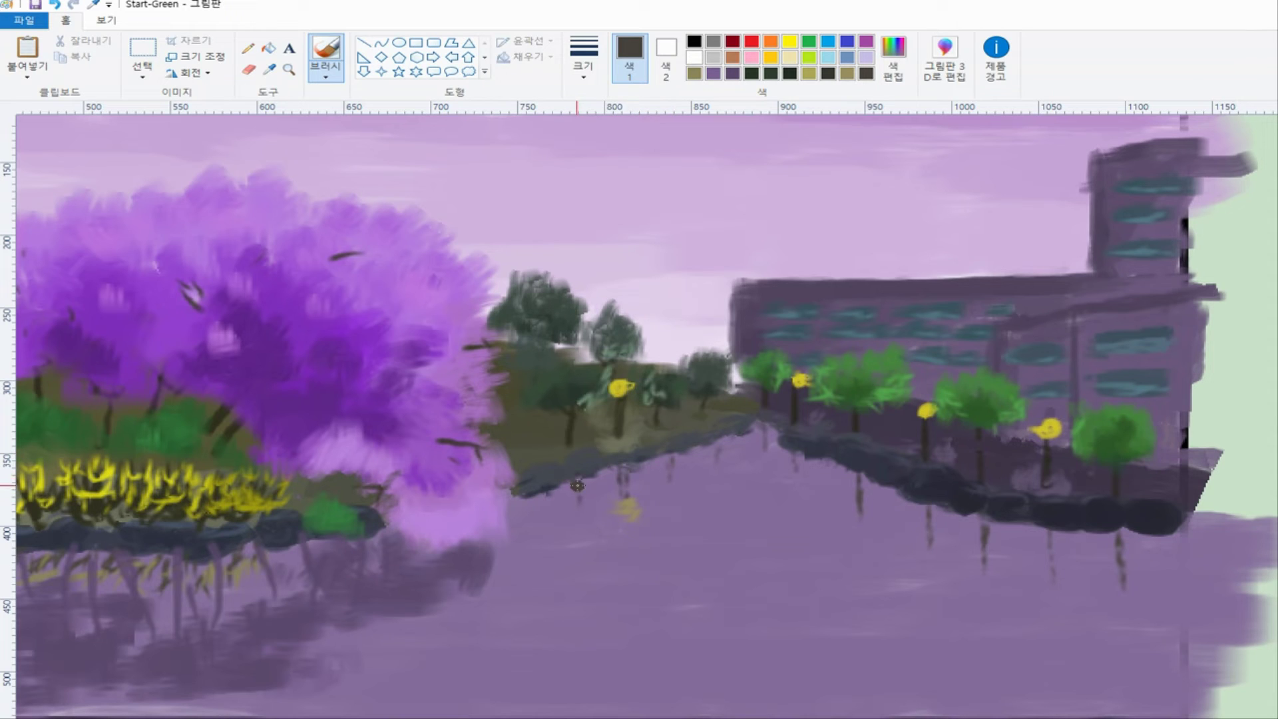
- Sample the dark purple of the blossoming trees' reflection and extend it further across the path with the oil brush
key("alt+4")
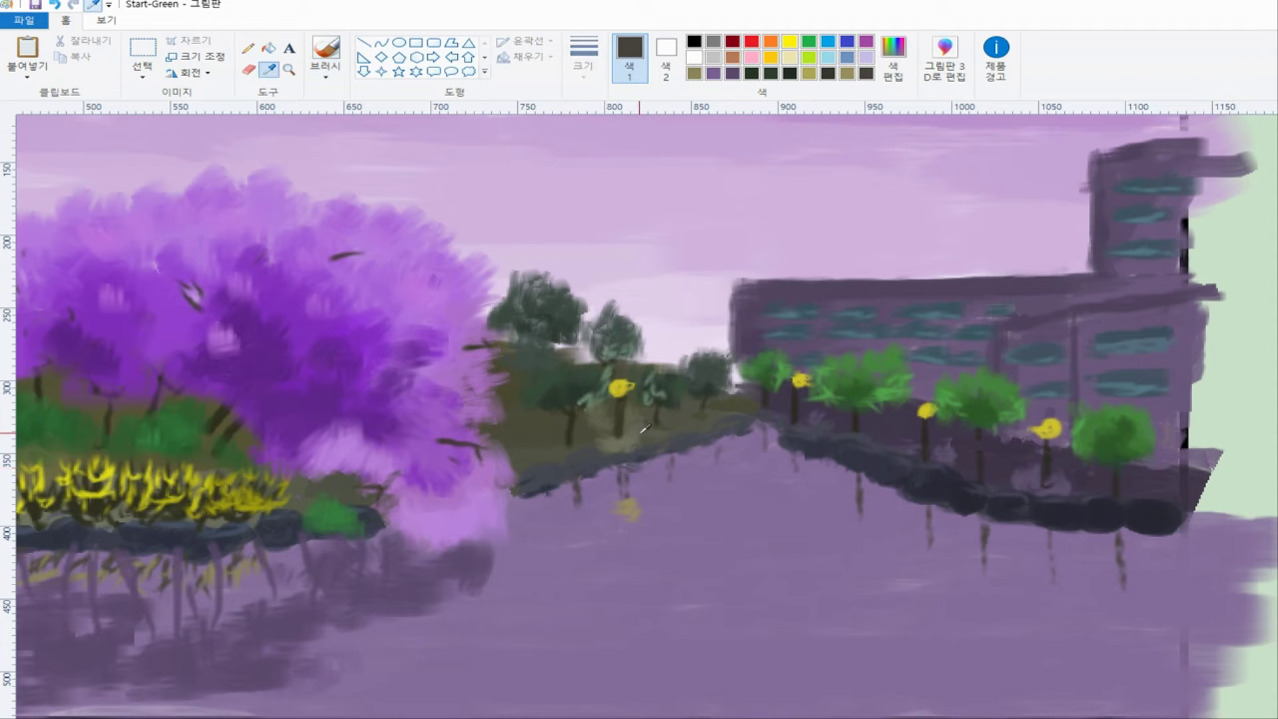
left_click(475, 560)
scroll(557, 466, "down", 1)
left_click(328, 72)
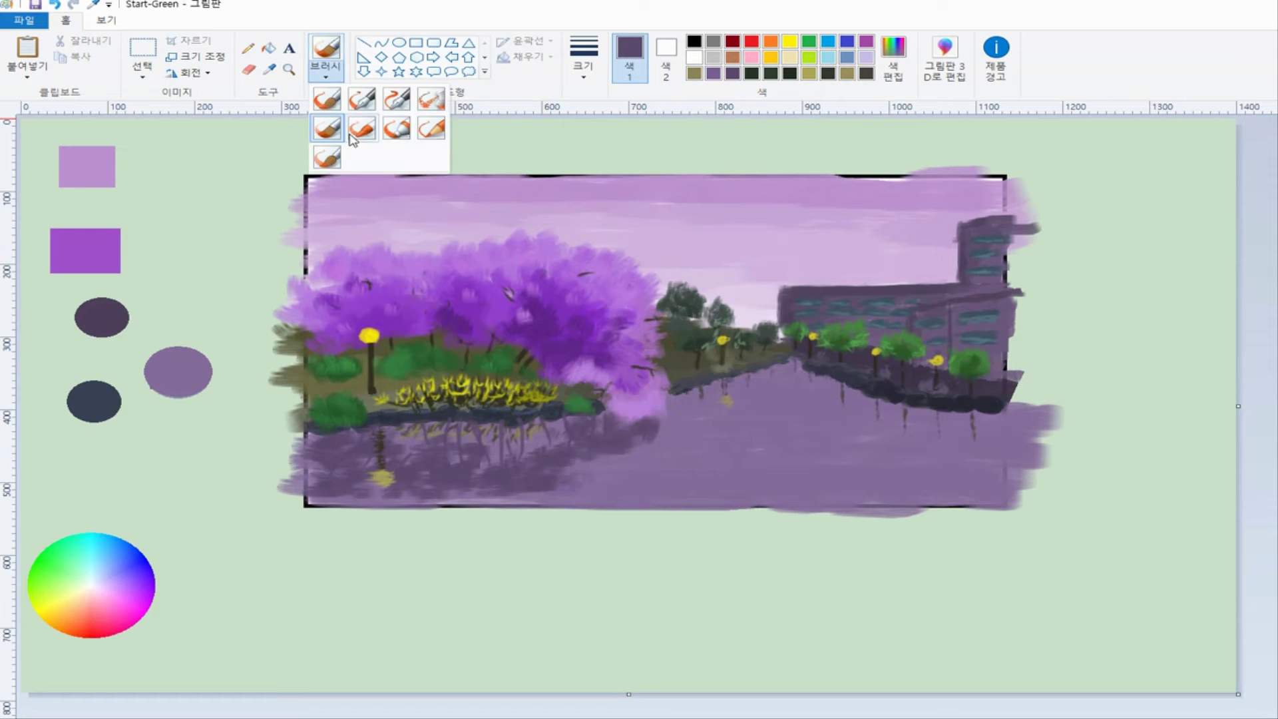
left_click(331, 133)
mouse_move(633, 451)
left_mouse_down()
mouse_move(669, 426)
mouse_move(639, 453)
mouse_move(652, 460)
mouse_move(670, 430)
left_mouse_up()
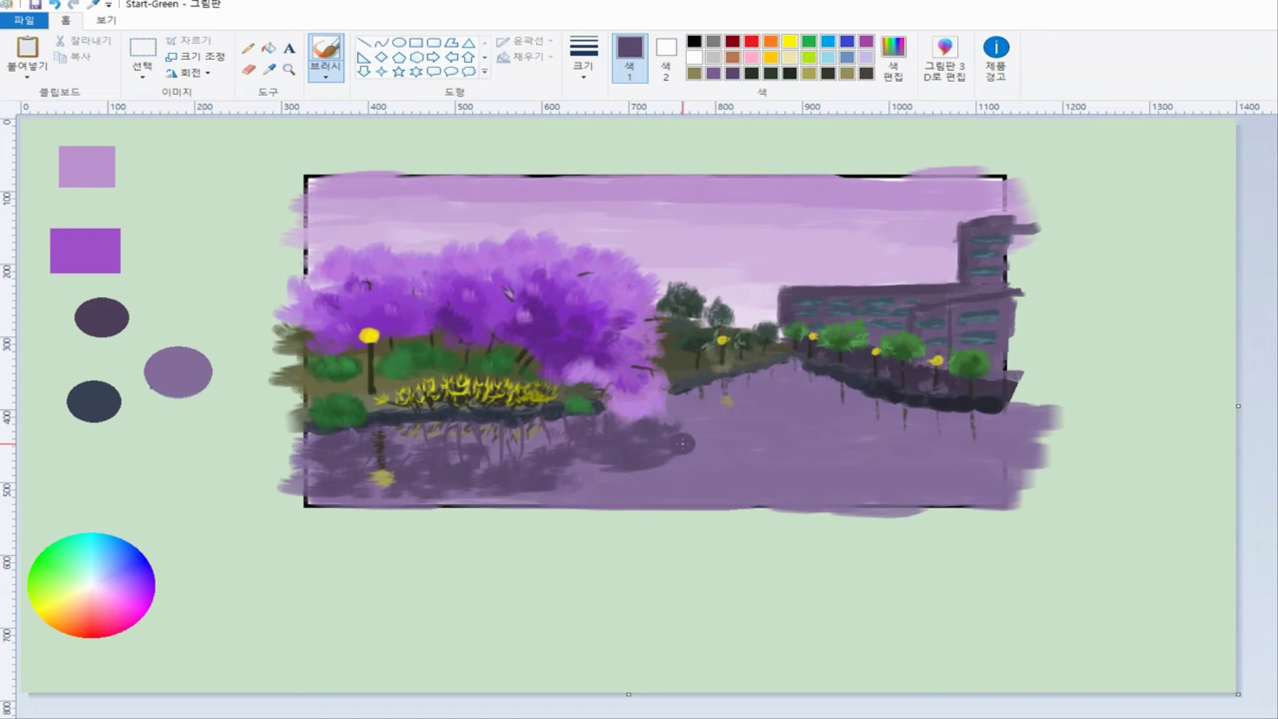
- Set the largest brush size, sample the light blossom purple and extend the edge of the lowest blossom cluster
left_click(325, 66)
left_click(358, 136)
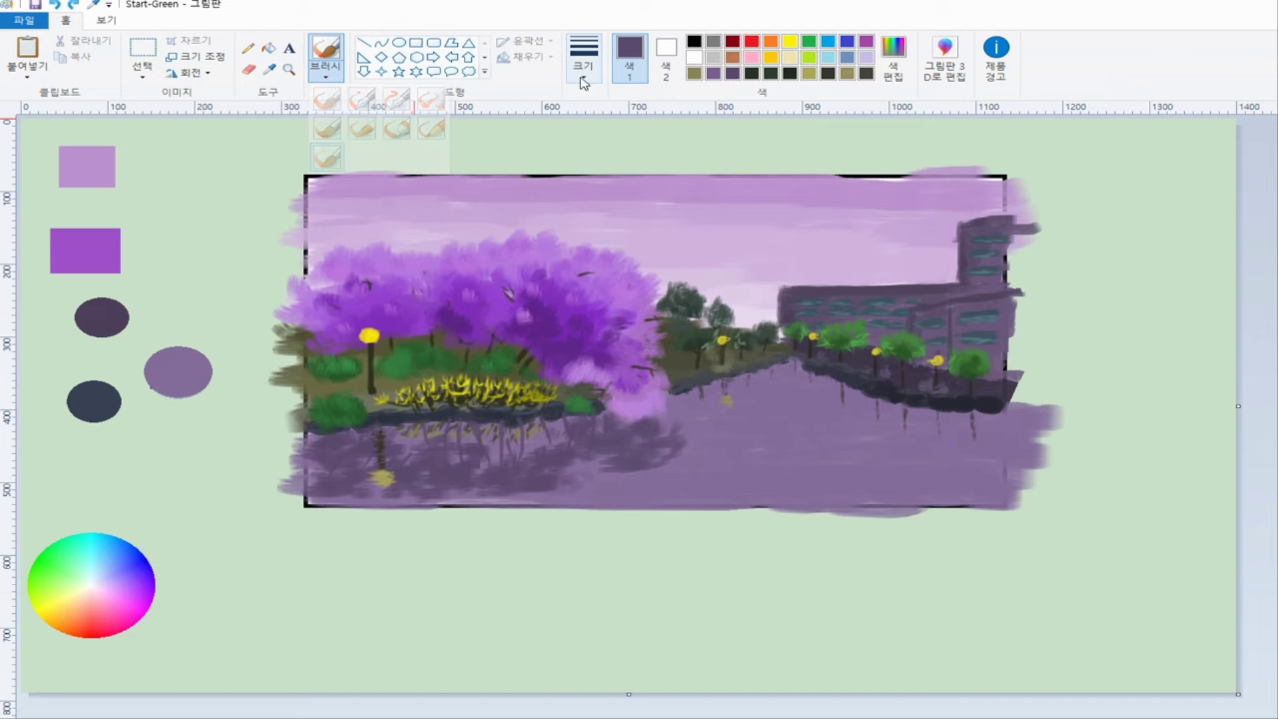
left_click(584, 59)
left_click(623, 187)
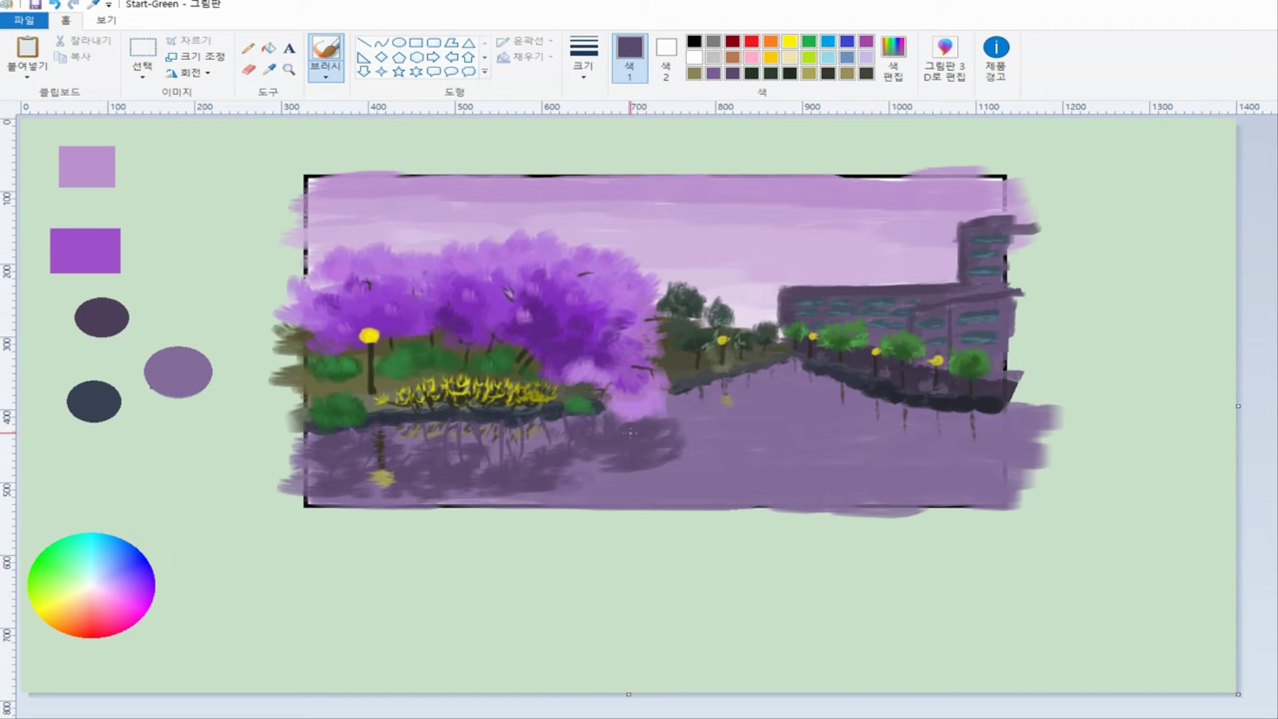
key("alt+4")
left_click(633, 407)
left_click_drag(641, 413, 658, 410)
- Sample the nearest building-side tree's green, mute it to RGB 67, 86, 67 and dab its foliage reflection with the second-smallest brush size
left_click(289, 70)
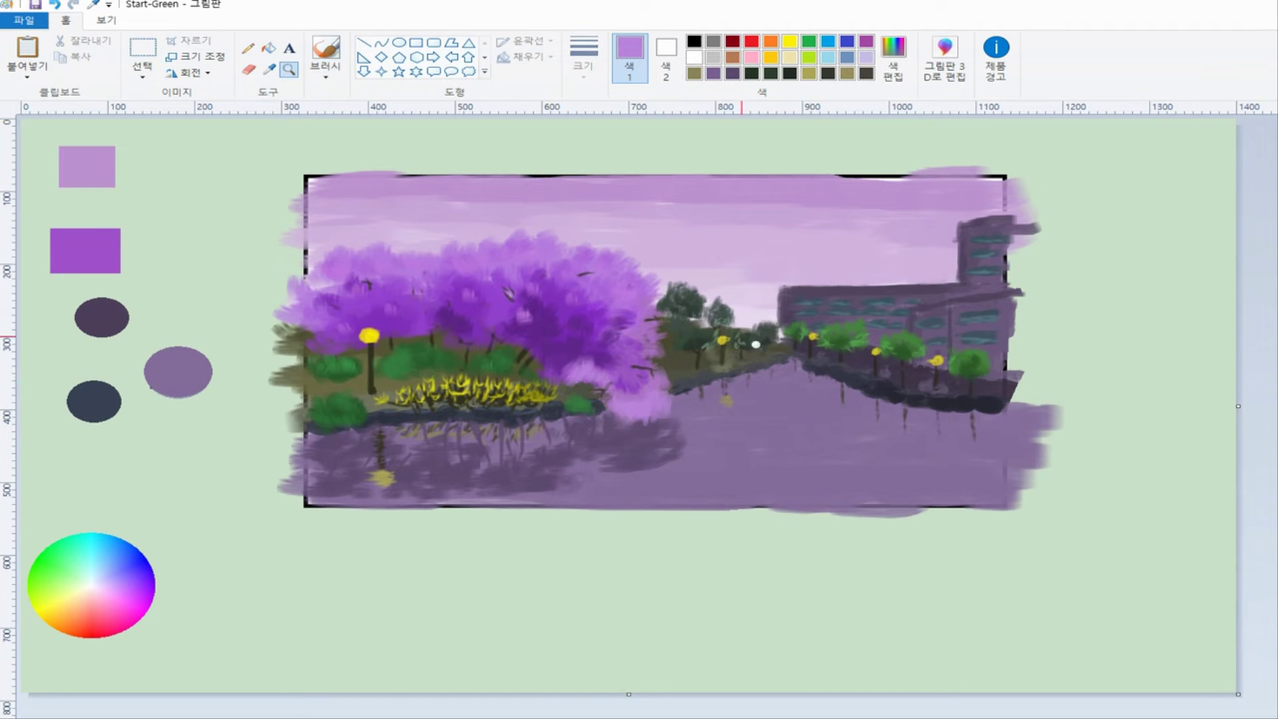
left_click(726, 419)
left_click(326, 49)
left_click_drag(1031, 718, 1043, 718)
left_click(269, 69)
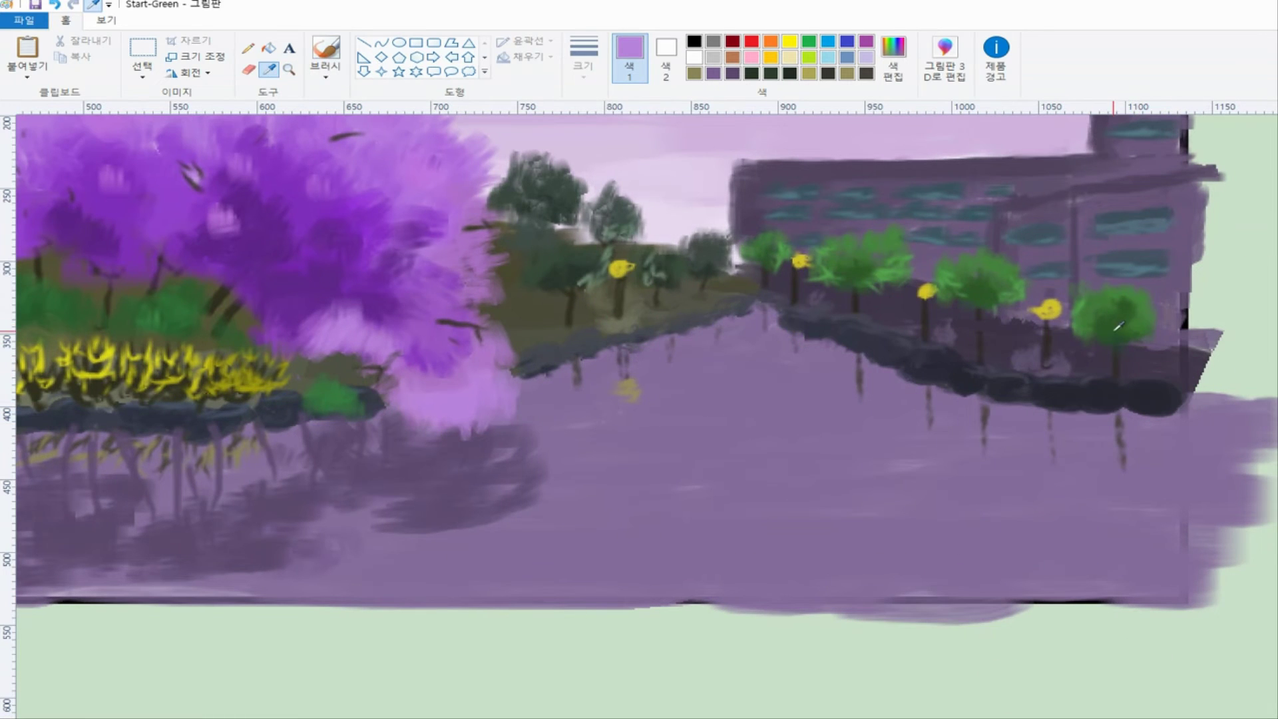
left_click(1110, 327)
left_click(893, 58)
left_click_drag(1057, 378, 1057, 371)
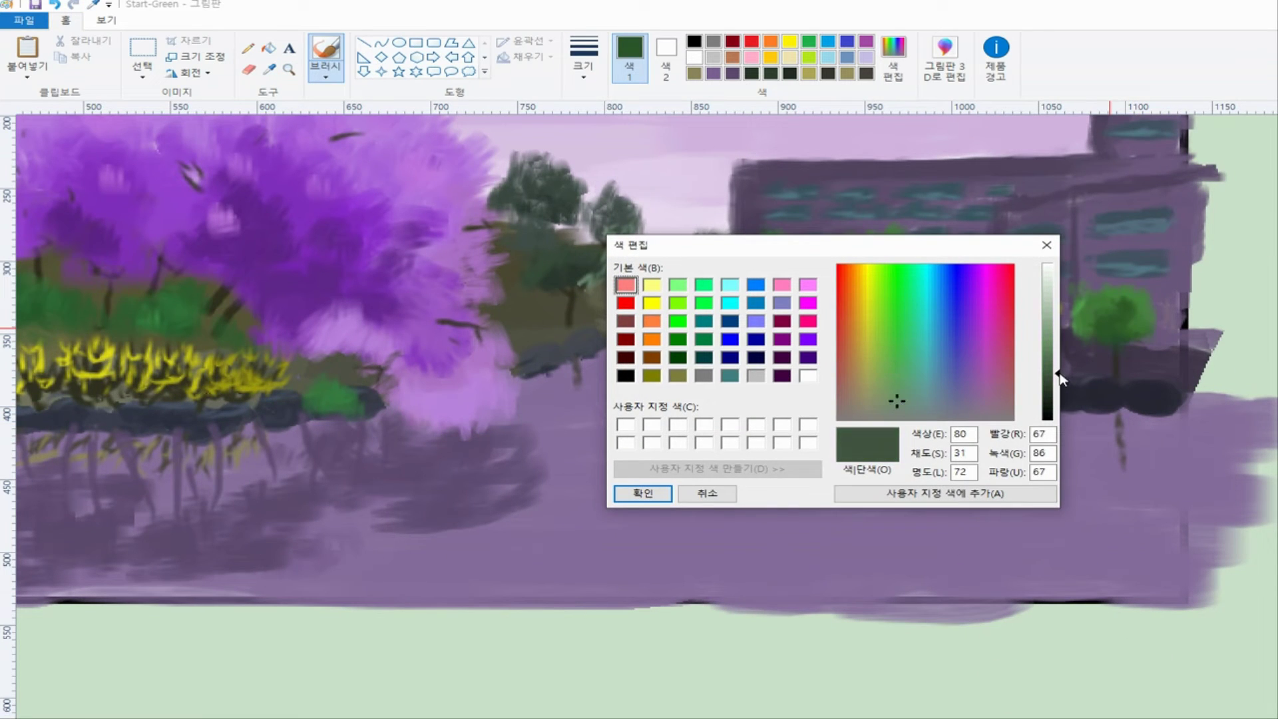
left_click(643, 493)
left_click(584, 64)
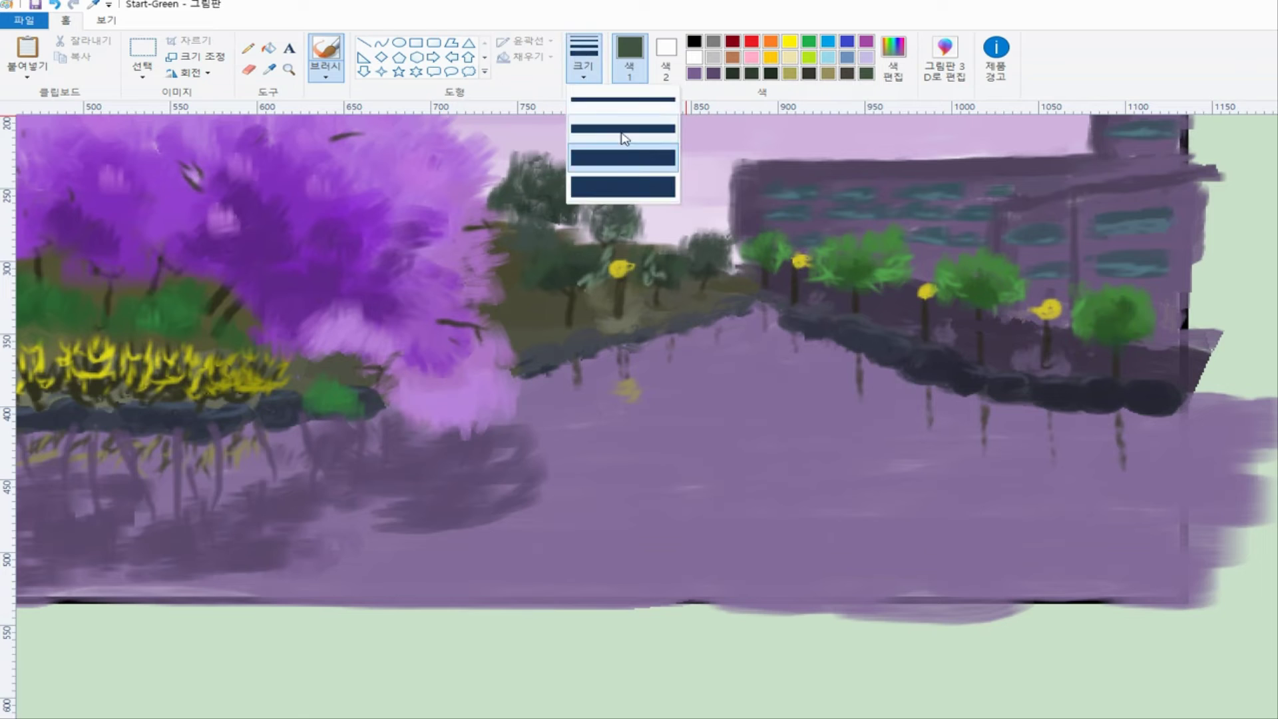
left_click(622, 134)
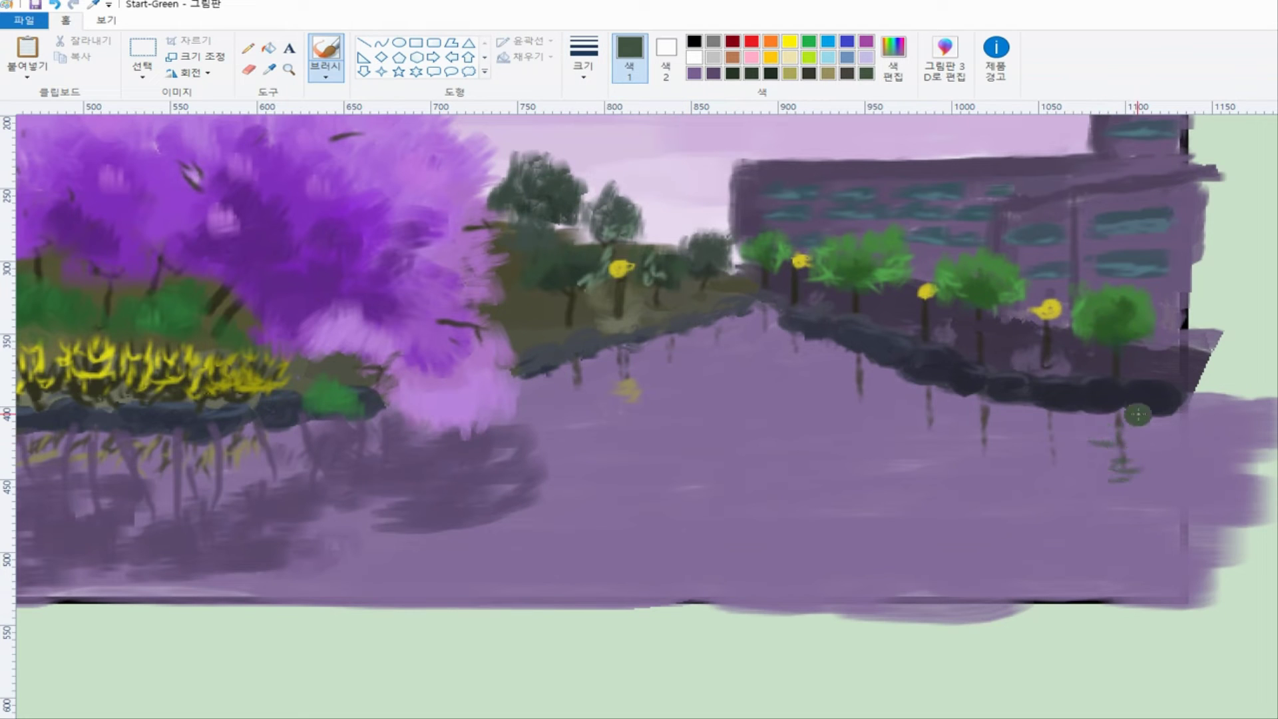
- Sample the building roof's dark purple, adjust it and paint the building's broad reflection on the path below the stone border
key("alt+4")
left_click(840, 169)
left_click(893, 59)
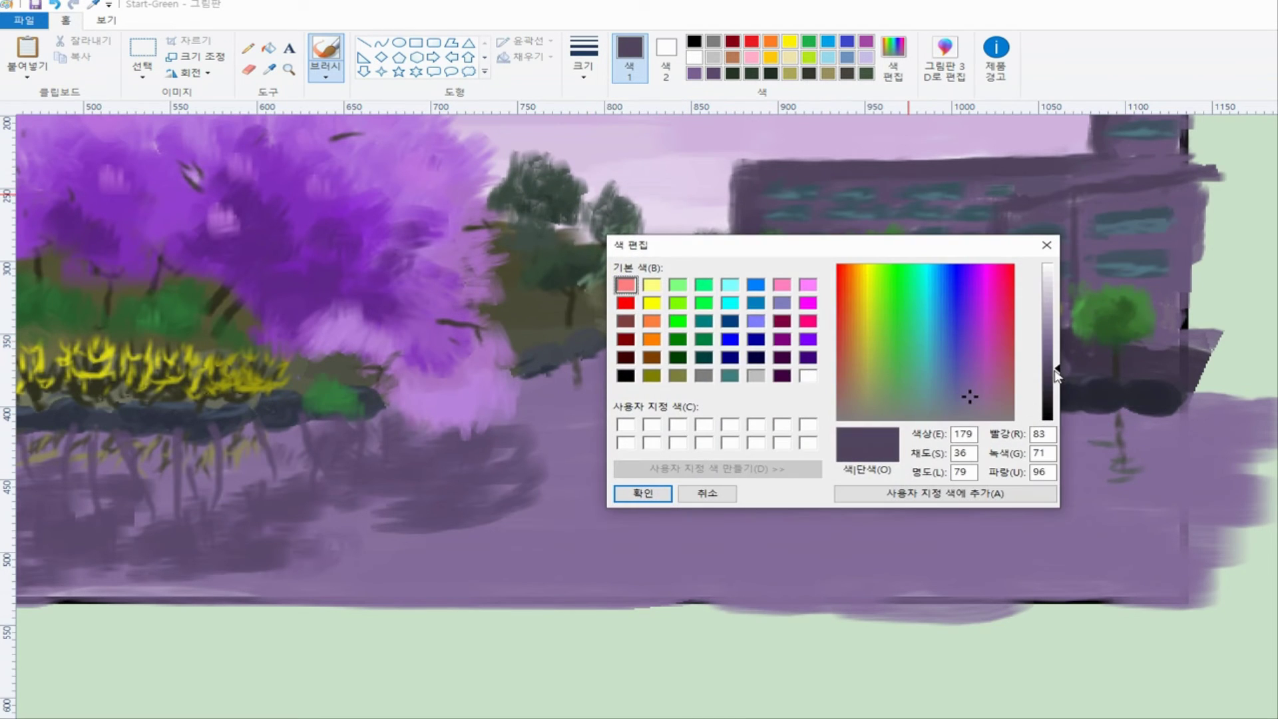
left_click(967, 414)
left_click_drag(1055, 370, 1058, 364)
left_click(650, 490)
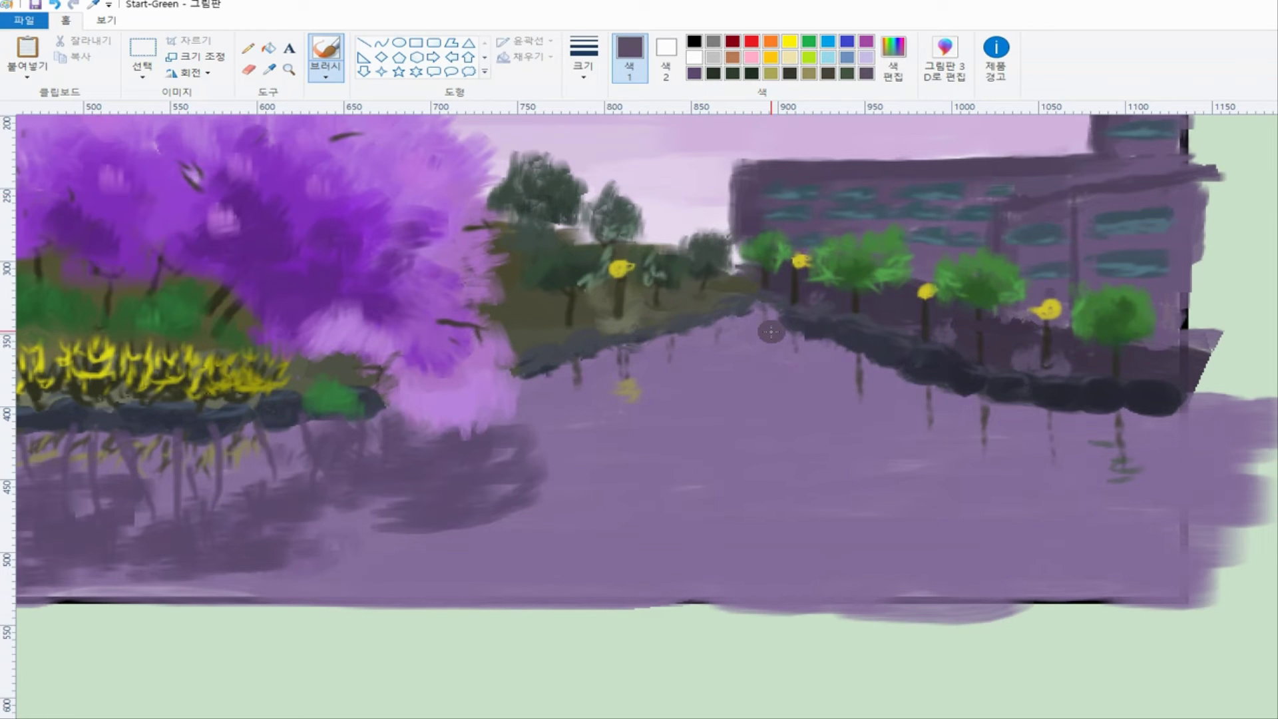
mouse_move(777, 331)
left_mouse_down()
mouse_move(797, 347)
mouse_move(760, 363)
mouse_move(812, 359)
mouse_move(791, 414)
mouse_move(810, 458)
mouse_move(832, 405)
mouse_move(801, 434)
mouse_move(953, 439)
mouse_move(1003, 418)
mouse_move(855, 405)
mouse_move(853, 352)
mouse_move(859, 377)
mouse_move(825, 419)
mouse_move(877, 376)
mouse_move(860, 364)
mouse_move(898, 392)
mouse_move(889, 416)
mouse_move(914, 414)
mouse_move(845, 362)
mouse_move(772, 334)
mouse_move(799, 333)
mouse_move(963, 402)
mouse_move(1055, 415)
mouse_move(1044, 432)
mouse_move(1087, 451)
mouse_move(1083, 429)
mouse_move(1025, 428)
mouse_move(1147, 507)
mouse_move(1066, 427)
mouse_move(785, 364)
mouse_move(794, 330)
mouse_move(768, 319)
mouse_move(778, 353)
mouse_move(863, 401)
mouse_move(896, 383)
mouse_move(786, 395)
mouse_move(853, 363)
mouse_move(822, 344)
mouse_move(923, 390)
mouse_move(883, 395)
mouse_move(1032, 409)
mouse_move(1122, 445)
mouse_move(1108, 487)
mouse_move(1164, 498)
mouse_move(1098, 502)
mouse_move(1088, 424)
mouse_move(1167, 482)
mouse_move(1119, 480)
mouse_move(1092, 421)
mouse_move(1224, 426)
mouse_move(1132, 453)
mouse_move(1192, 484)
mouse_move(1004, 466)
mouse_move(762, 312)
mouse_move(815, 425)
mouse_move(775, 436)
mouse_move(908, 407)
left_mouse_up()
left_click_drag(792, 393, 878, 374)
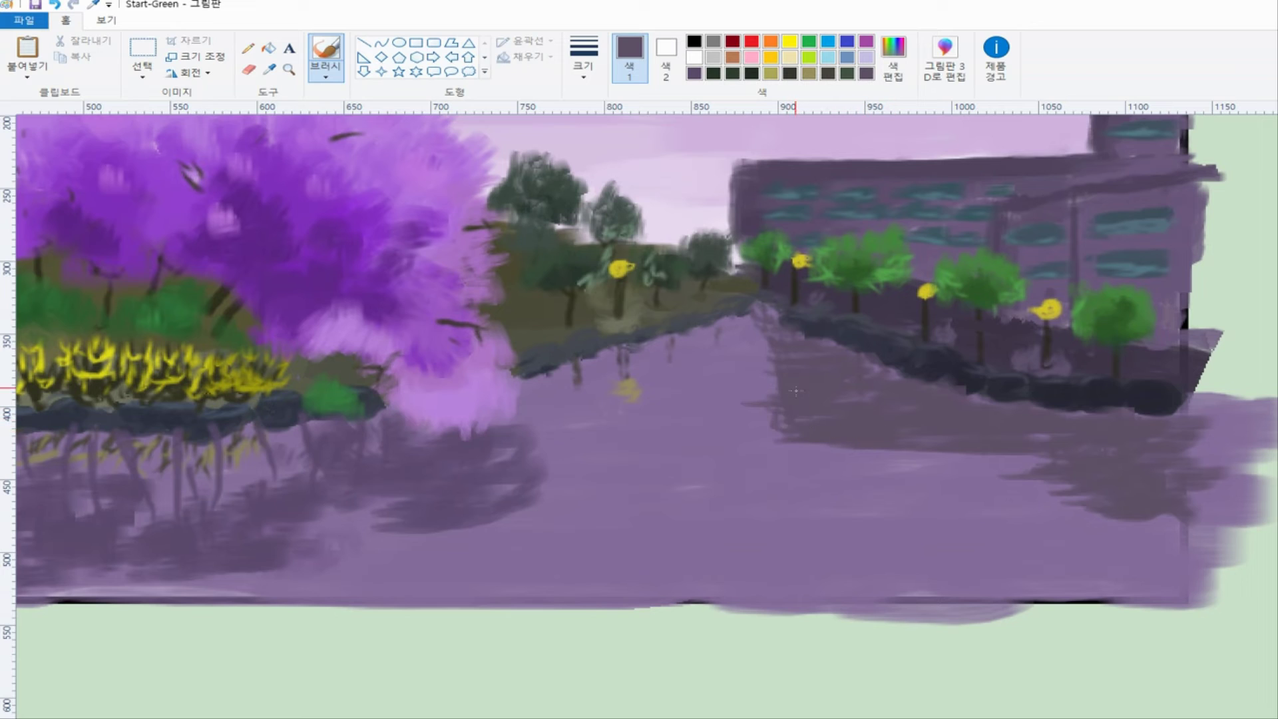
- Sample the path's purple and trim the side edge of the building's reflection into a straight line
key("alt+4")
left_click(742, 429)
left_click_drag(765, 376, 771, 454)
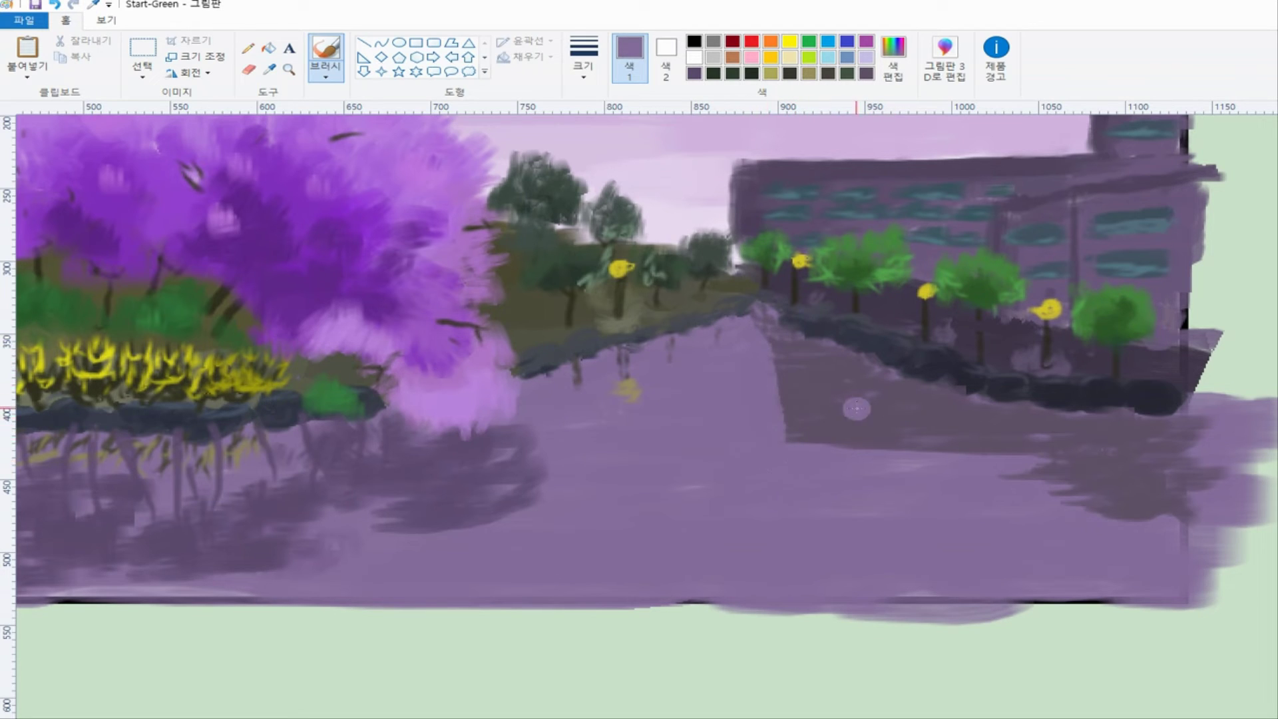
- Resample the reflection and path purples to soften the building reflection's edges and break its surface with lighter streaks
key("alt+4")
left_click(855, 408)
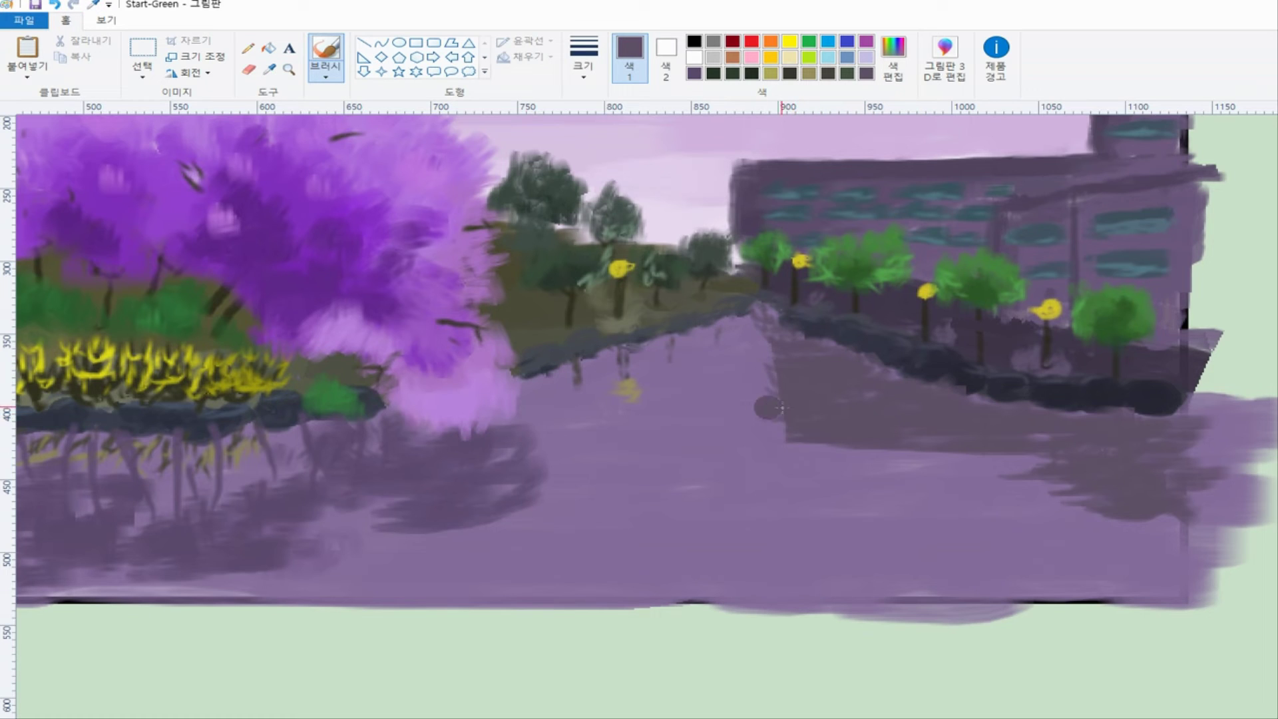
mouse_move(1030, 447)
left_mouse_down()
mouse_move(1071, 509)
mouse_move(1151, 526)
mouse_move(1022, 514)
mouse_move(1151, 526)
left_mouse_up()
left_click(1030, 516)
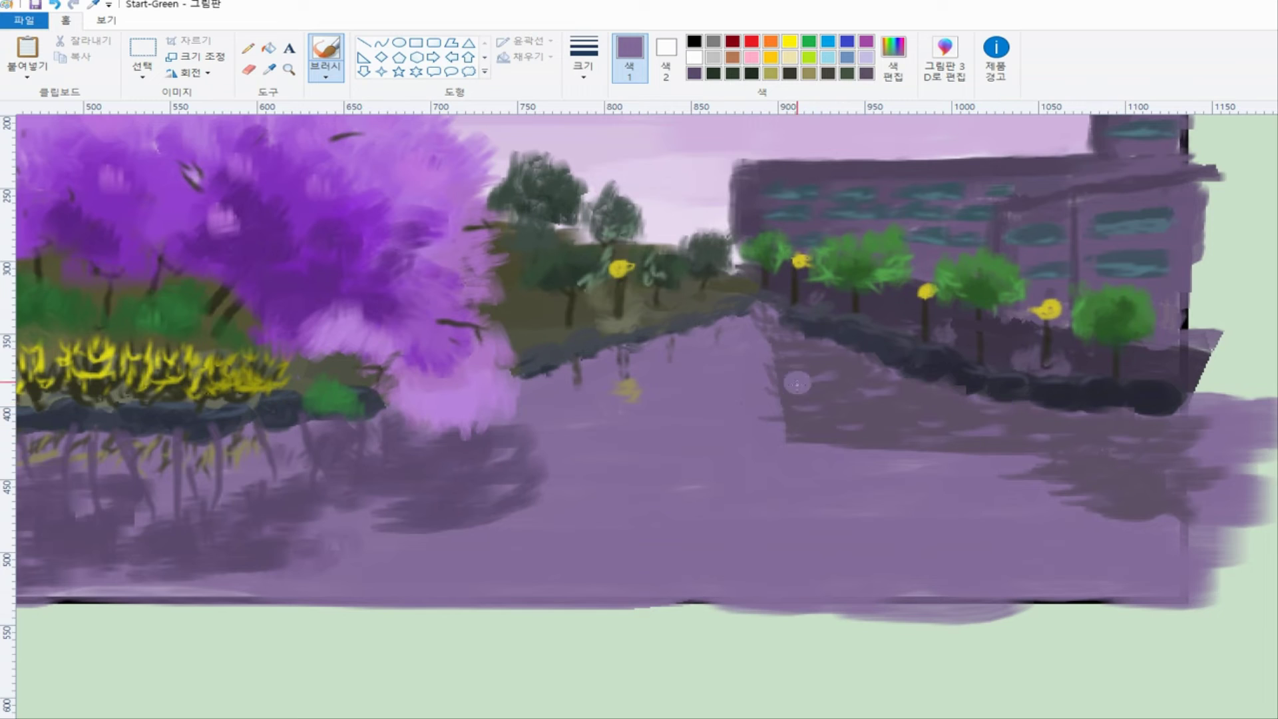
- Sample the nearest building-side lamp post's dark colour, lighten it and paint the nearest tree's trunk reflection with the smallest brush size
left_click(269, 70)
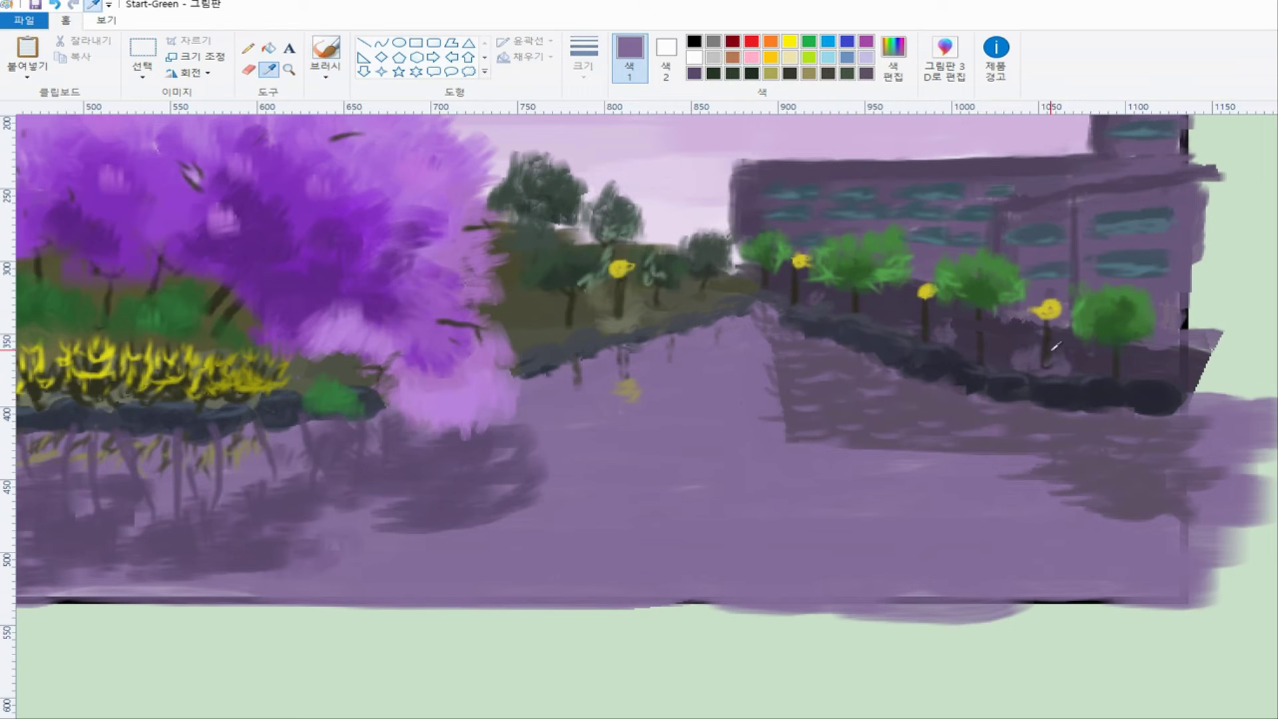
left_click(1048, 346)
left_click(580, 65)
left_click(599, 100)
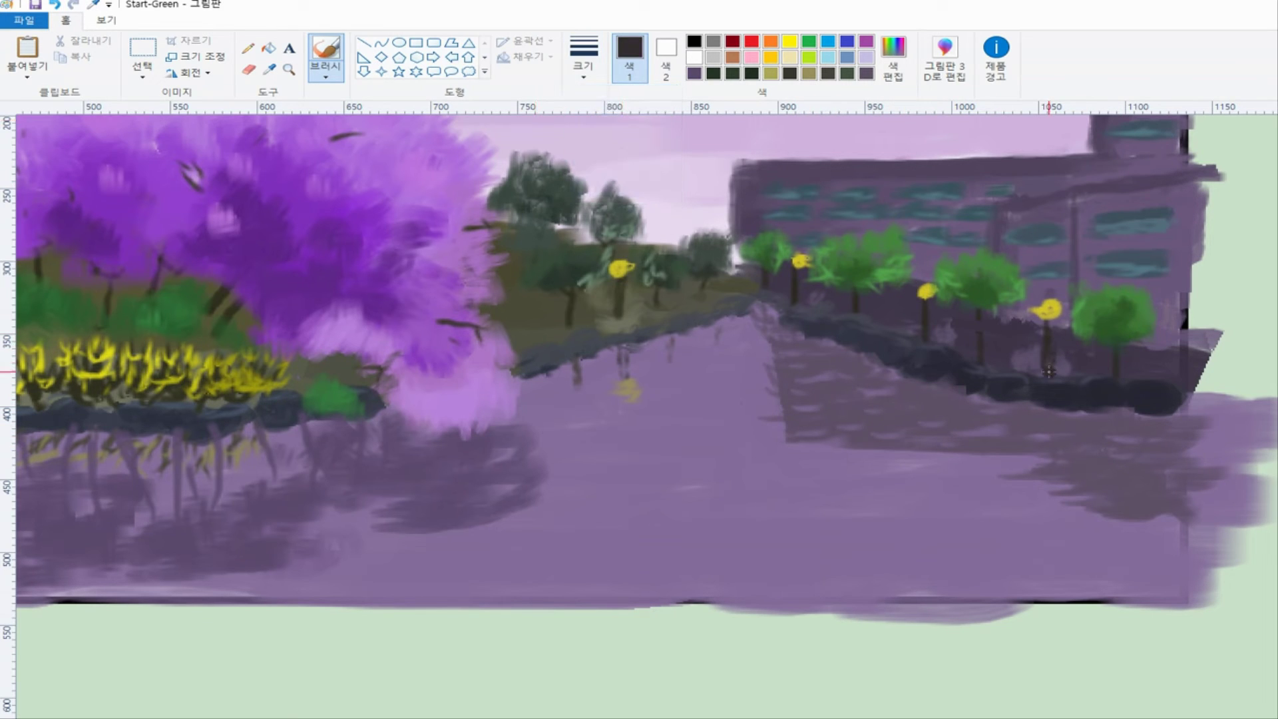
left_click(893, 57)
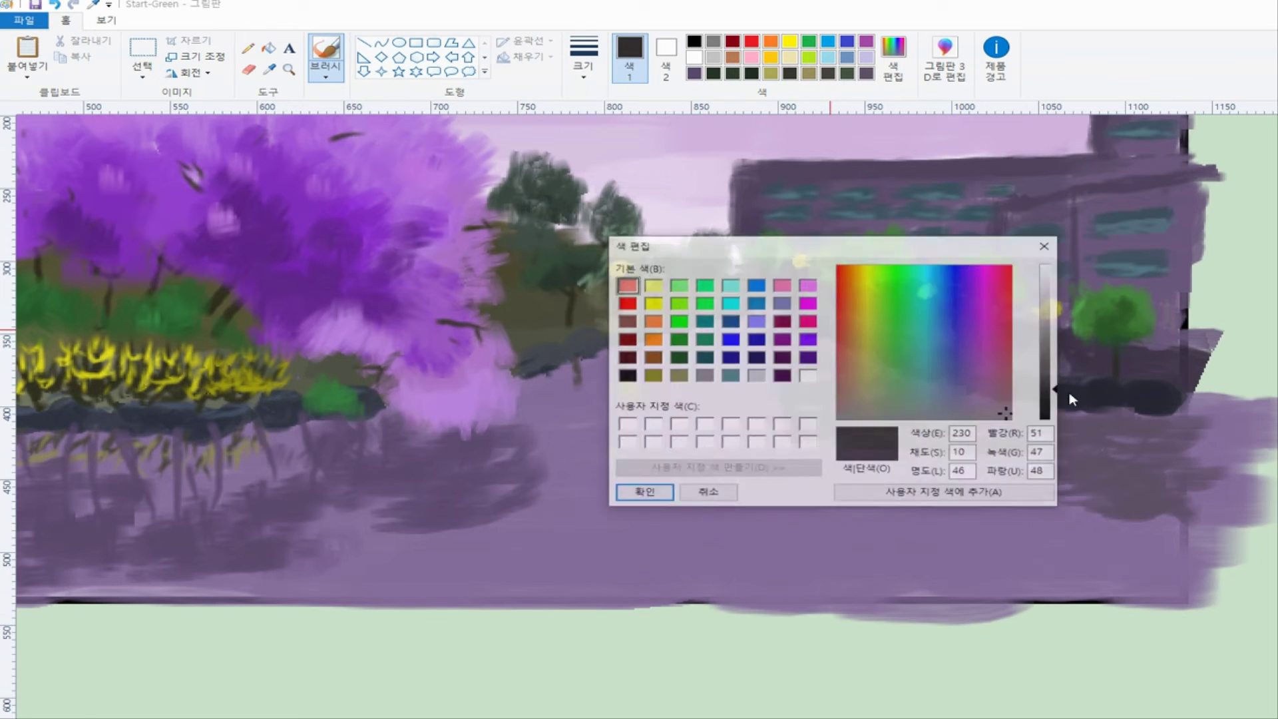
left_click_drag(1058, 390, 1057, 376)
left_click(650, 495)
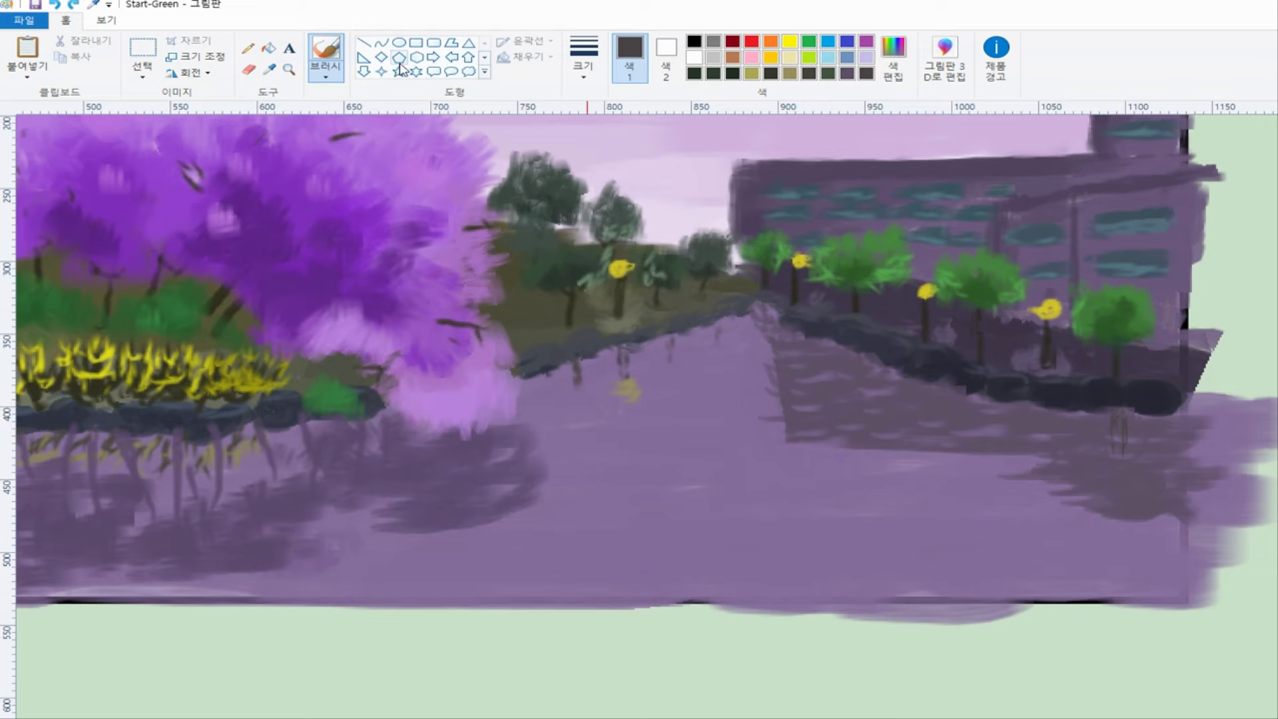
- Undo the last stroke, paint the remaining building-side post and trunk reflections with the smallest watercolour brush, and readjust the colour's brightness
left_click(331, 71)
left_click(341, 149)
left_click(585, 67)
left_click(618, 108)
key("ctrl+z")
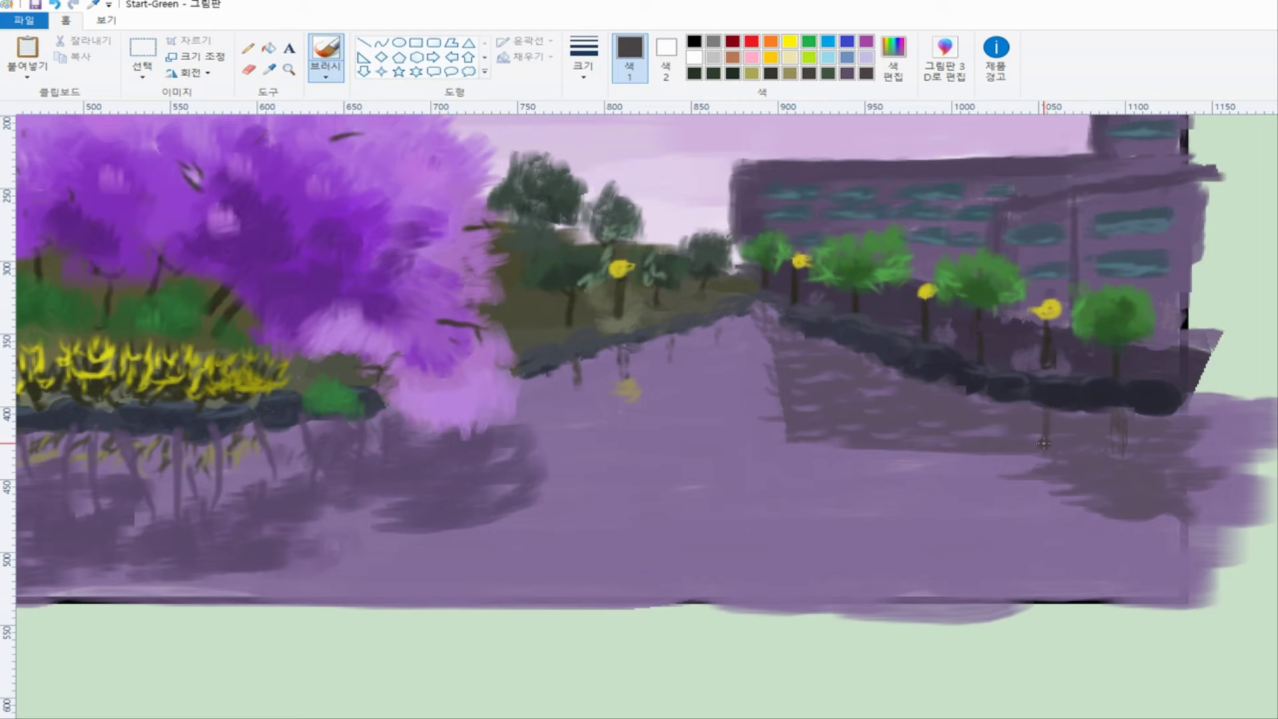
left_click_drag(983, 394, 982, 432)
left_click_drag(925, 389, 926, 417)
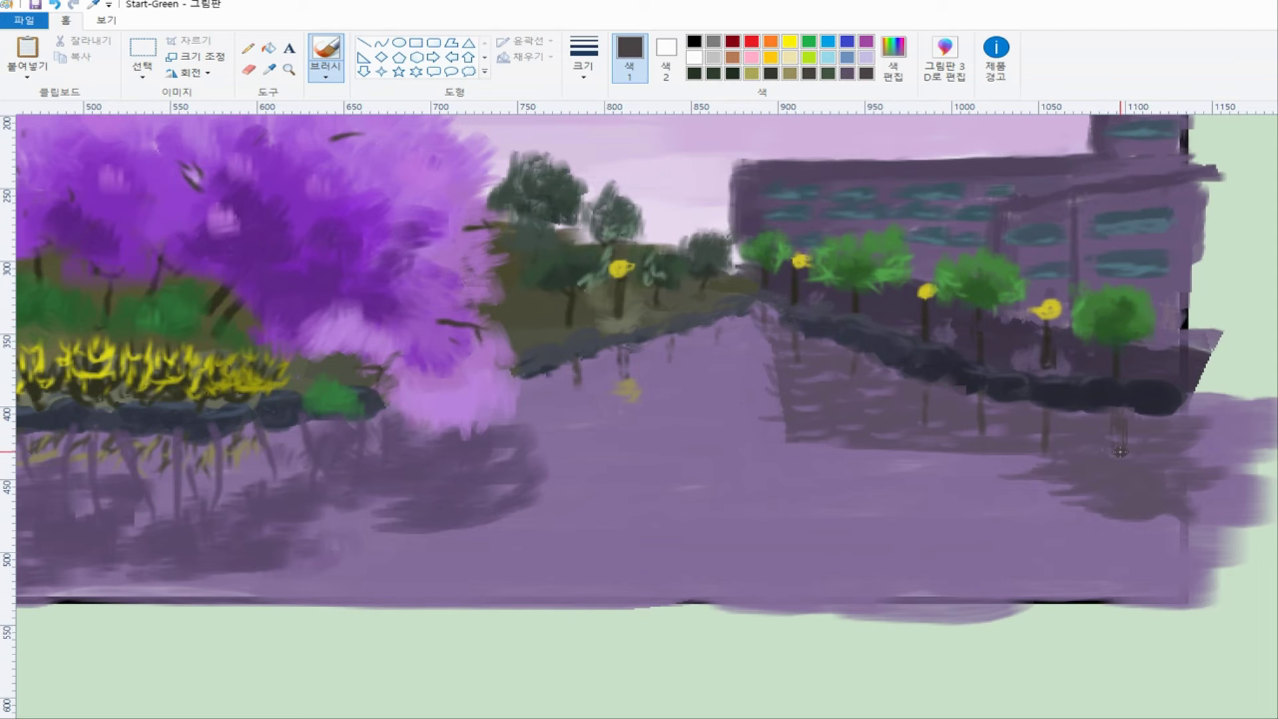
left_click(894, 59)
left_click(1046, 360)
left_click(642, 493)
- Sample the nearest tree's dark green, mute it and paint its foliage reflection with the second-smallest brush size
left_click(269, 70)
left_click(1100, 335)
left_click(893, 59)
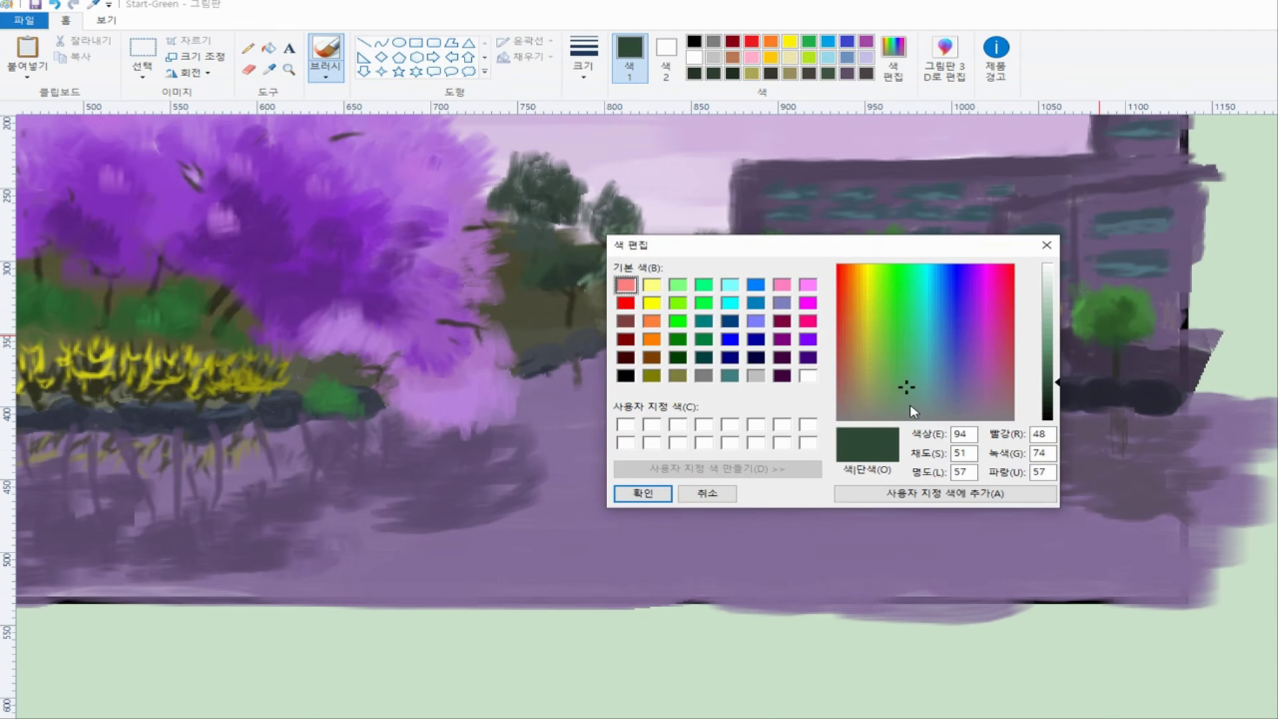
left_click(642, 492)
left_click(583, 59)
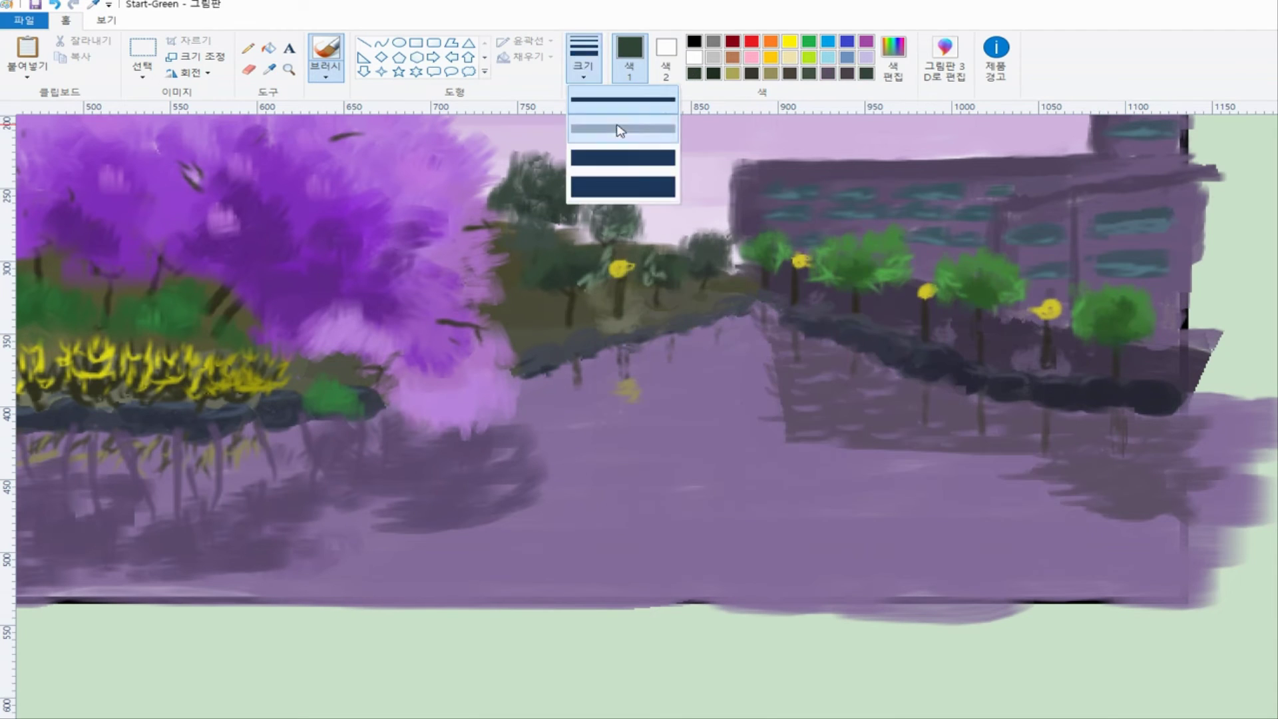
left_click(619, 128)
mouse_move(1104, 449)
left_mouse_down()
mouse_move(1132, 466)
mouse_move(1139, 437)
mouse_move(1132, 461)
mouse_move(1098, 450)
mouse_move(1133, 466)
mouse_move(1105, 468)
left_mouse_up()
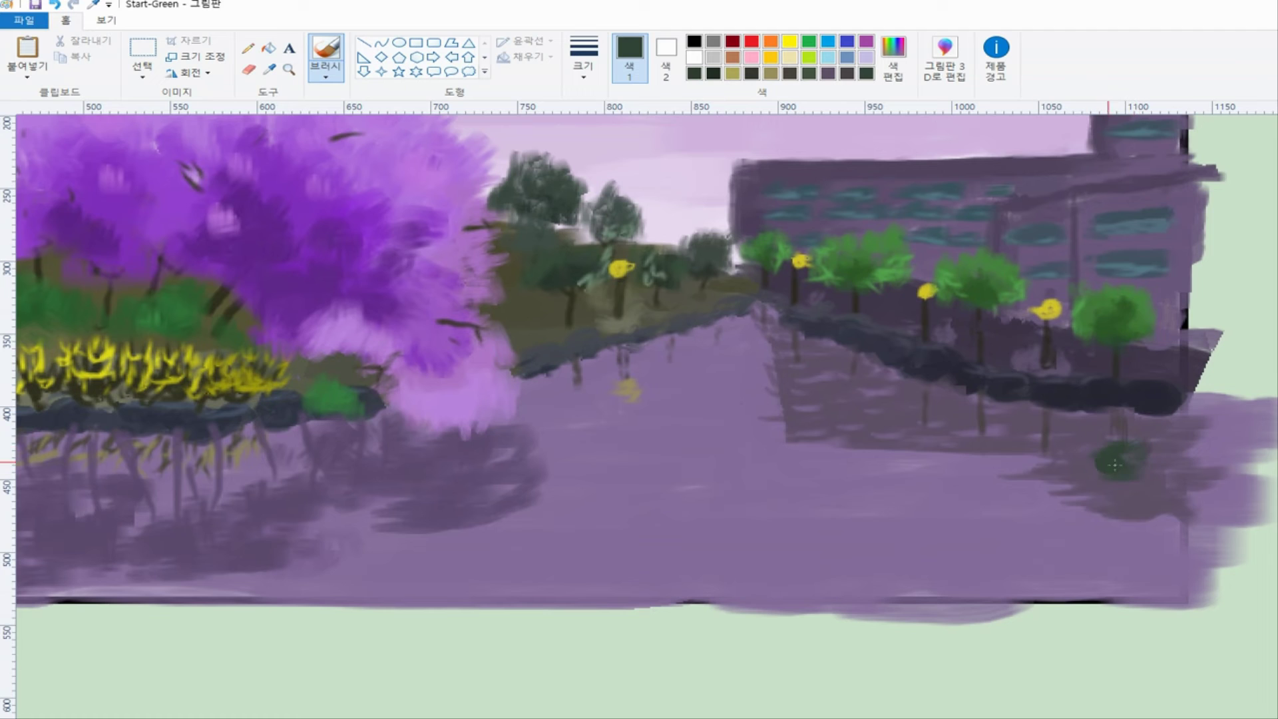
- Darken the green to RGB 38, 53, 43 and shade the nearest tree's foliage reflection
left_click(893, 59)
left_click_drag(1057, 384, 1057, 393)
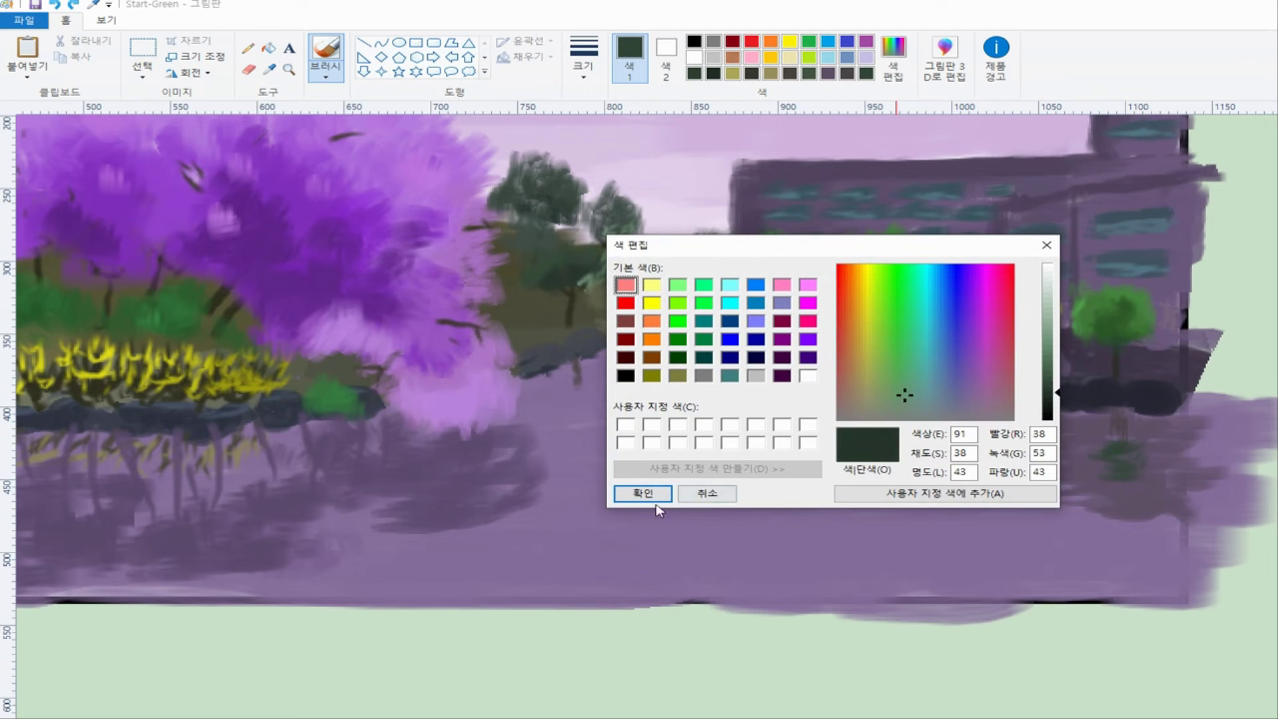
left_click(650, 496)
left_click_drag(1114, 445, 1125, 466)
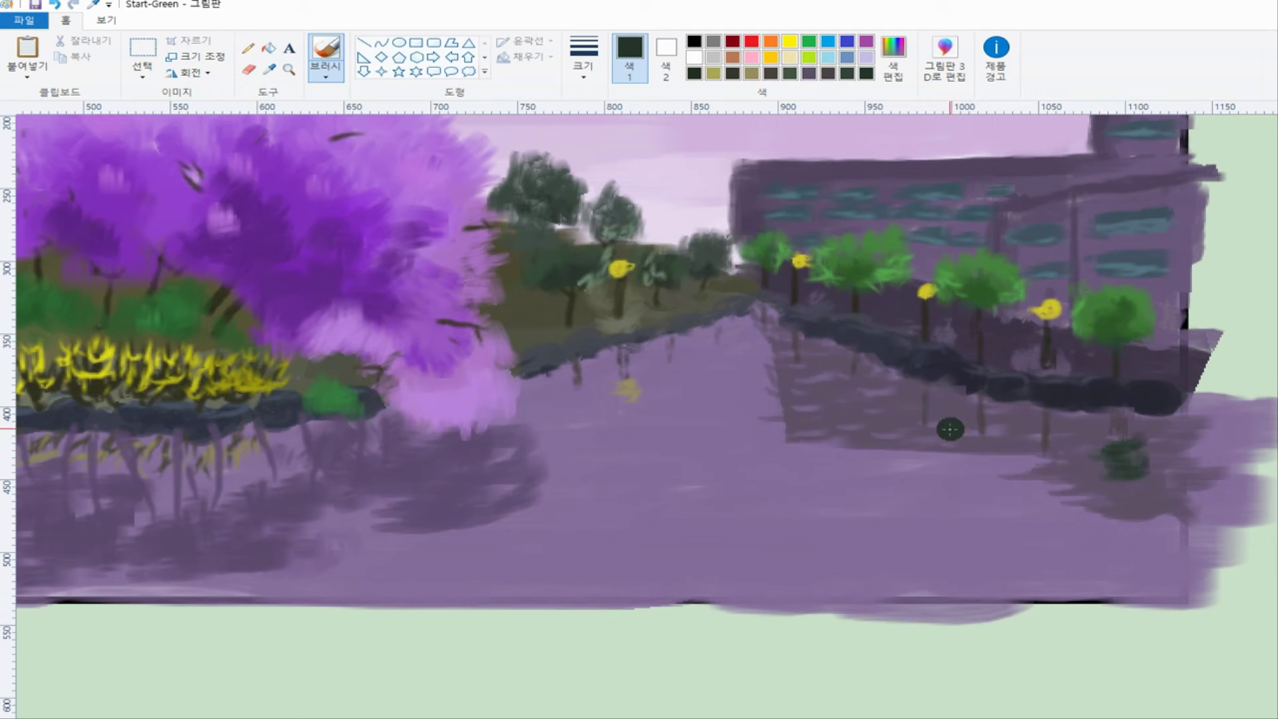
- Paint dark green foliage reflections for the two building-side trees farther along the path, undoing the surplus strokes
mouse_move(950, 429)
left_mouse_down()
mouse_move(990, 454)
mouse_move(949, 444)
mouse_move(990, 465)
mouse_move(1005, 454)
mouse_move(986, 441)
mouse_move(938, 447)
left_mouse_up()
mouse_move(825, 373)
left_mouse_down()
mouse_move(843, 404)
mouse_move(841, 387)
mouse_move(862, 375)
mouse_move(818, 388)
mouse_move(850, 406)
left_mouse_up()
key("ctrl+z")
key("ctrl+z")
key("ctrl+z")
key("ctrl+z")
key("ctrl+z")
key("ctrl+z")
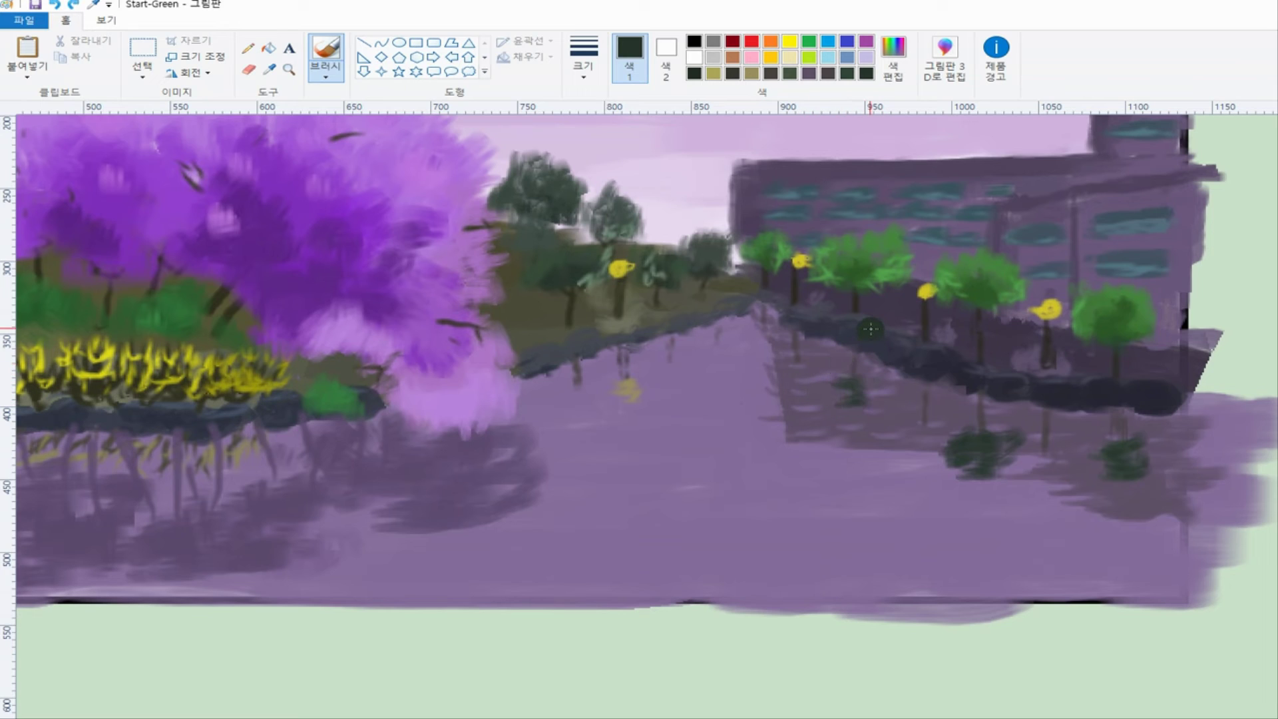
- Mute the dark green to RGB 46, 52, 48, then try and undo a stroke on the nearest tree's foliage reflection
left_click(893, 64)
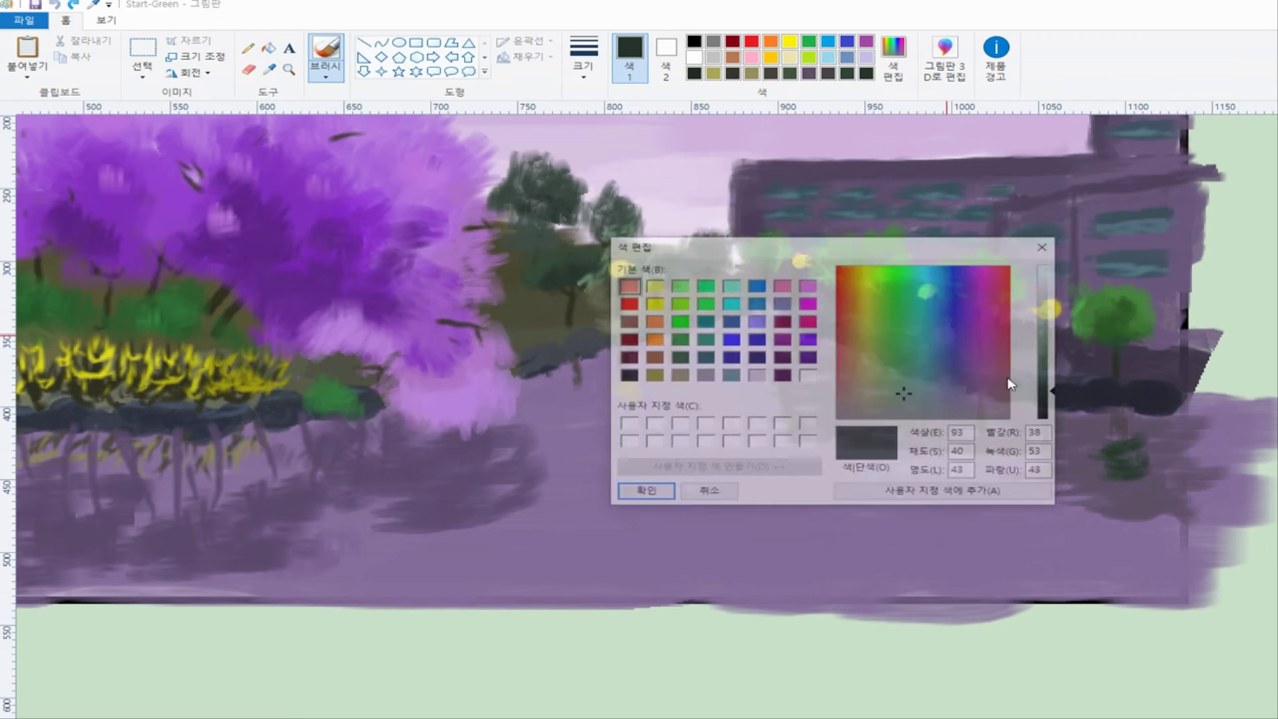
left_click(658, 494)
left_click_drag(1110, 441, 1125, 431)
key("ctrl+z")
- Lighten the muted green and repaint the foliage reflections of the building-side trees on the purple water
left_click(894, 63)
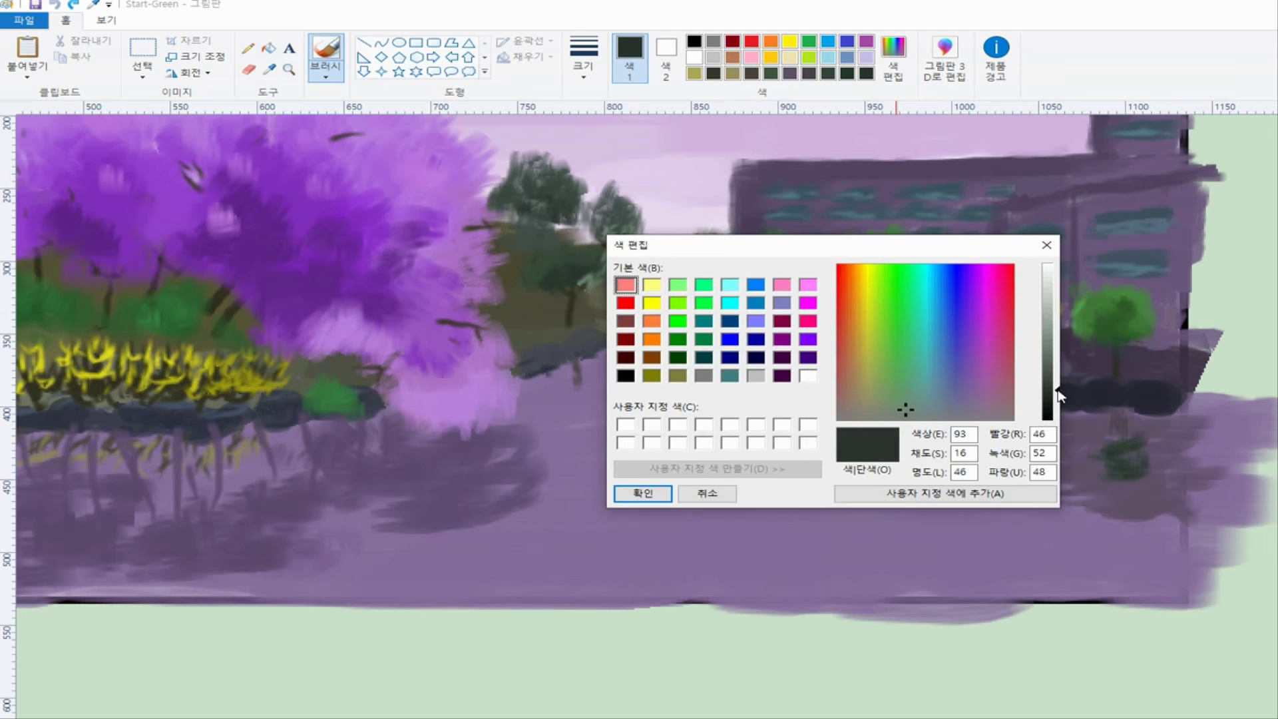
left_click_drag(1058, 391, 1058, 383)
left_click(666, 493)
mouse_move(1107, 445)
left_mouse_down()
mouse_move(1139, 468)
mouse_move(1115, 432)
mouse_move(1125, 467)
mouse_move(1155, 440)
left_mouse_up()
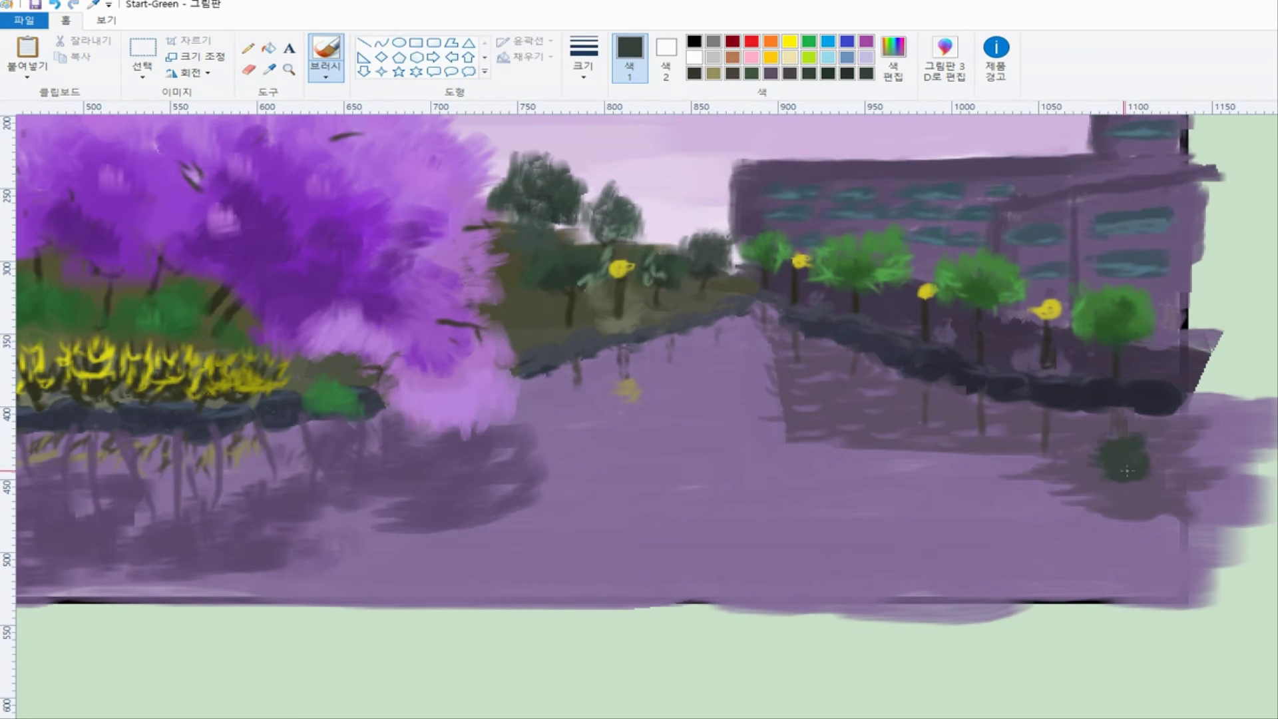
mouse_move(982, 448)
left_mouse_down()
mouse_move(958, 453)
mouse_move(962, 466)
mouse_move(952, 453)
left_mouse_up()
mouse_move(855, 383)
left_mouse_down()
mouse_move(849, 374)
mouse_move(869, 379)
mouse_move(808, 393)
mouse_move(851, 400)
left_mouse_up()
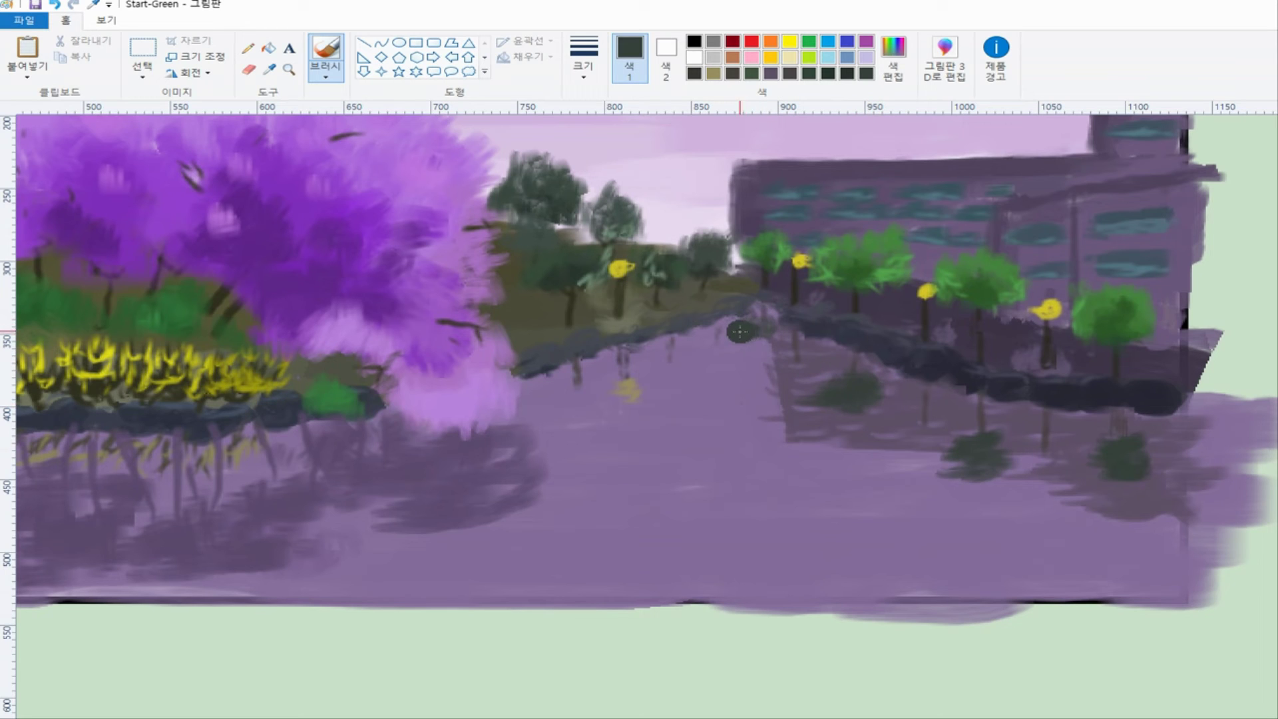
- Sample the nearest building-side lamp's yellow and mute it for the lamp reflections
key("alt+4")
left_click(1053, 310)
key("alt+h")
key("e")
key("c")
left_click_drag(859, 397, 864, 370)
left_click(642, 493)
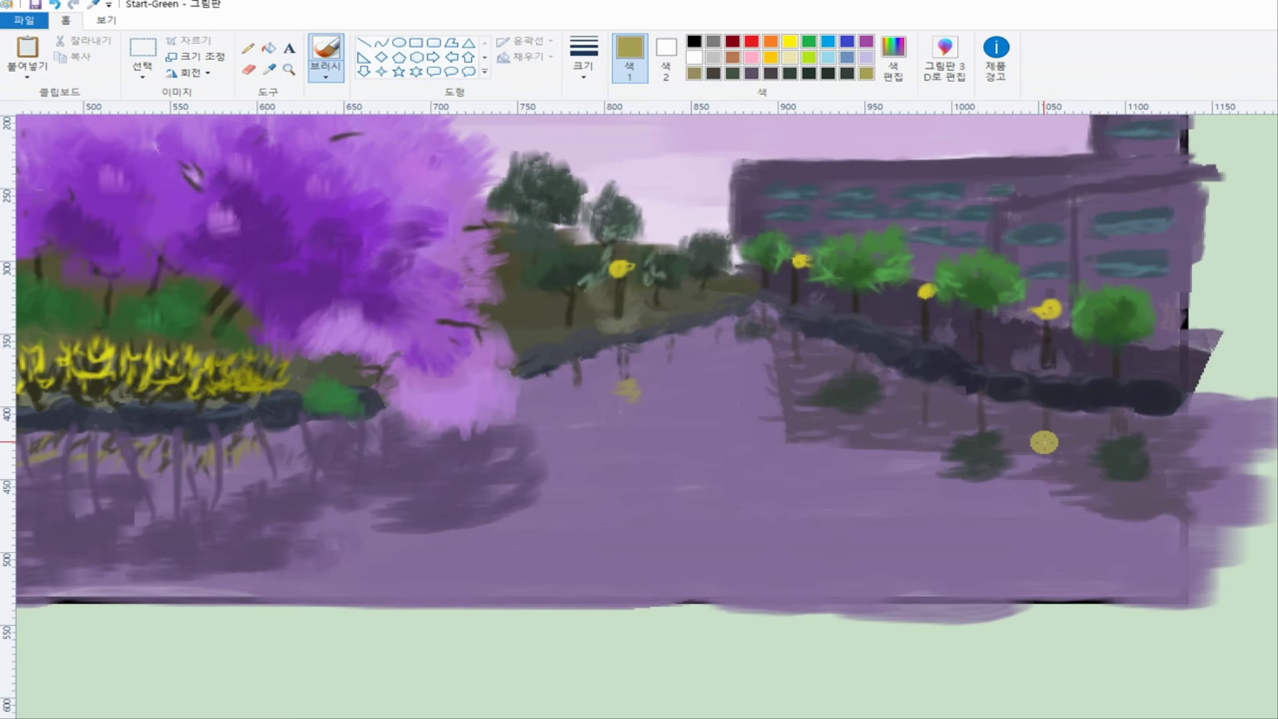
- Set the yellow to RGB 183, 174, 70 and paint the nearest building-side lamp's reflection, undoing the surplus stroke
key("alt+h")
key("e")
key("c")
left_click(865, 353)
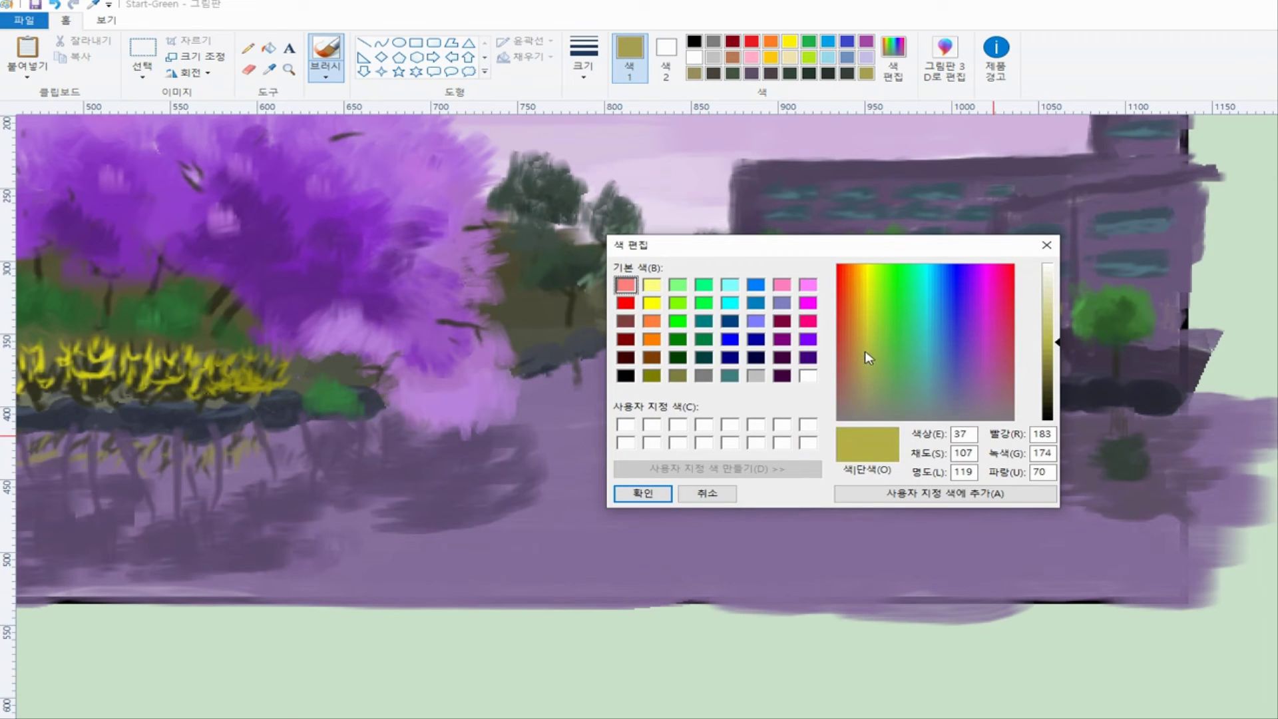
left_click(648, 494)
left_click_drag(1045, 448, 1028, 449)
key("ctrl+z")
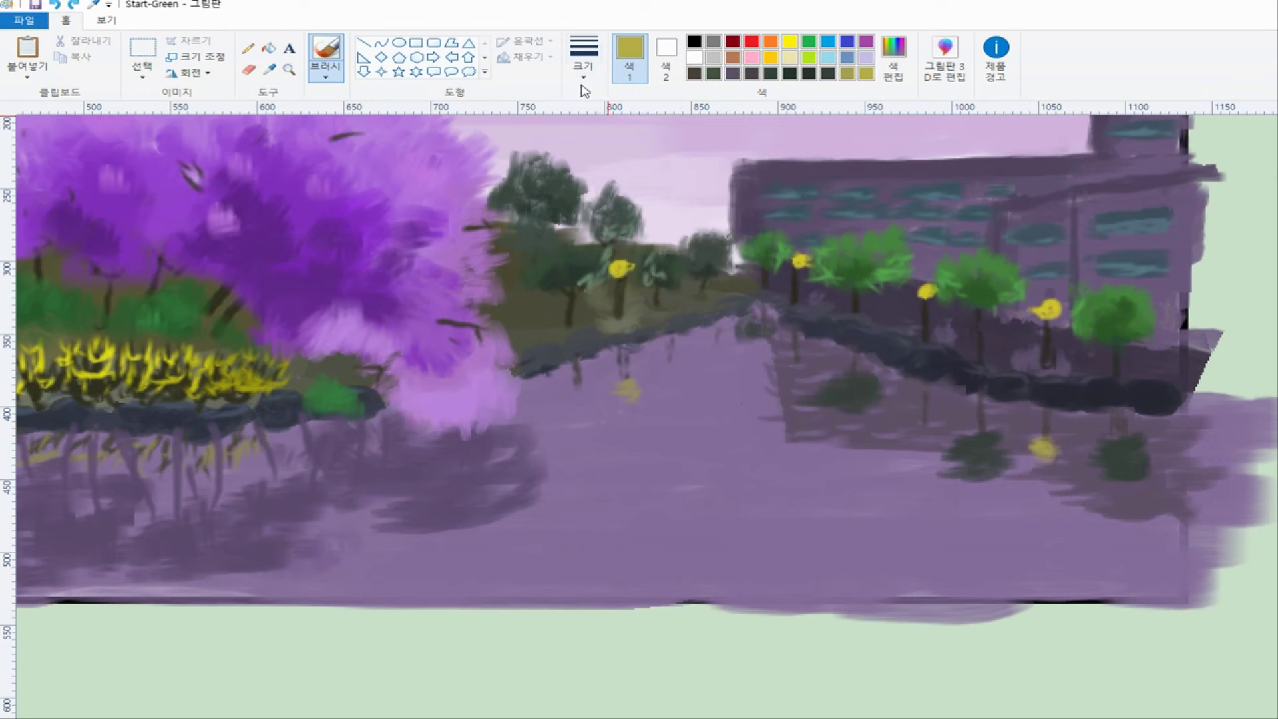
- Paint the yellow reflections of the two farther building-side lamps with the smallest brush size
left_click(584, 71)
left_click(599, 102)
left_click_drag(925, 431, 929, 431)
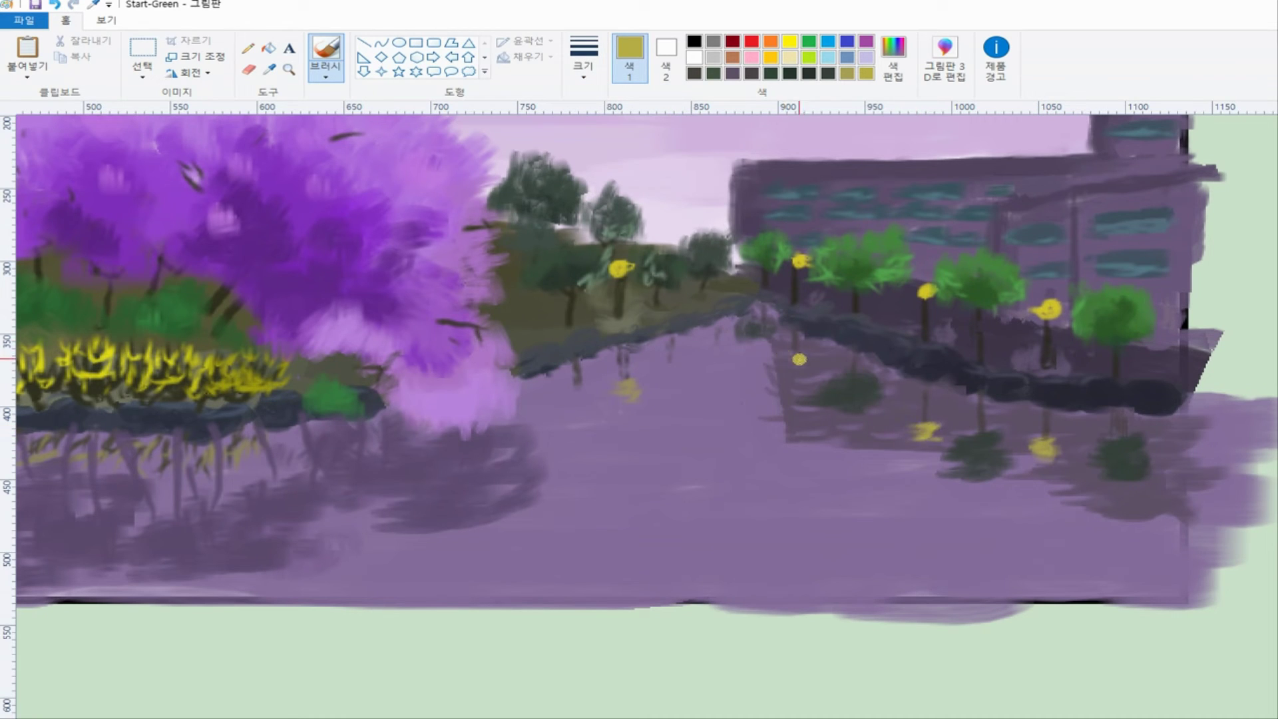
left_click_drag(816, 365, 763, 370)
scroll(713, 322, "down", 2)
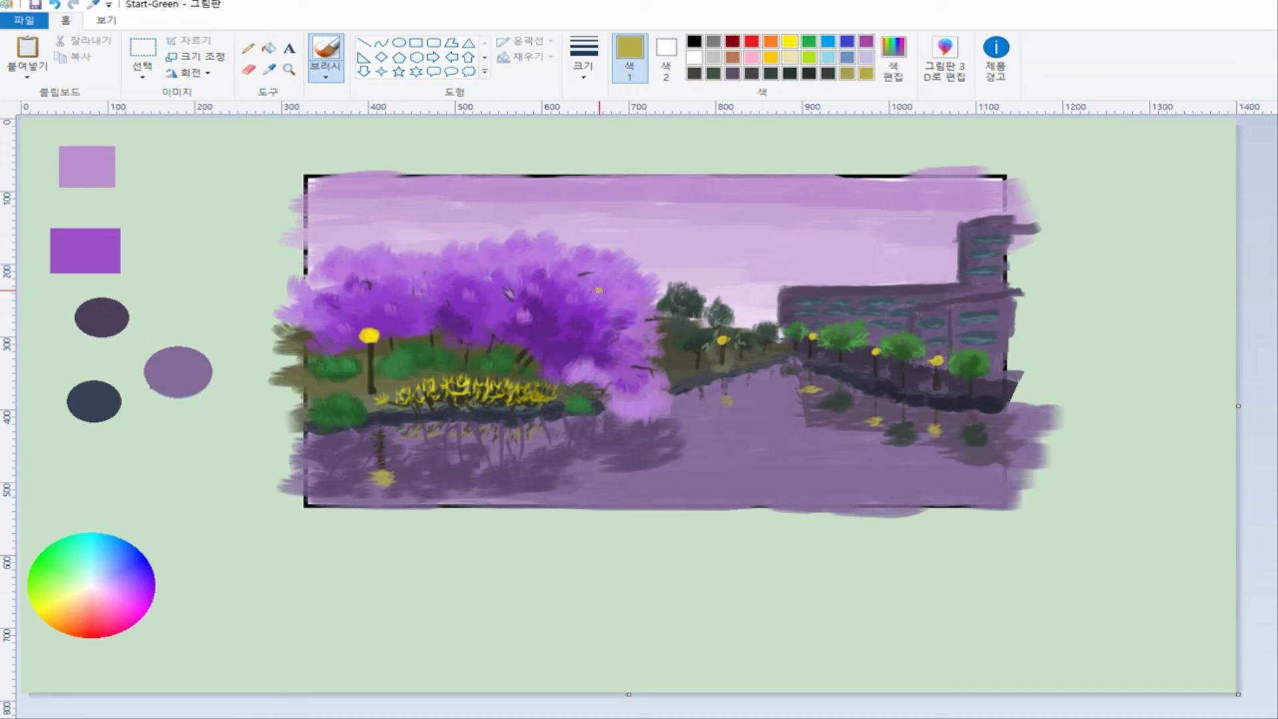
- Sample a colour beside the large lamp post and turn it into a dark brown
key("alt+4")
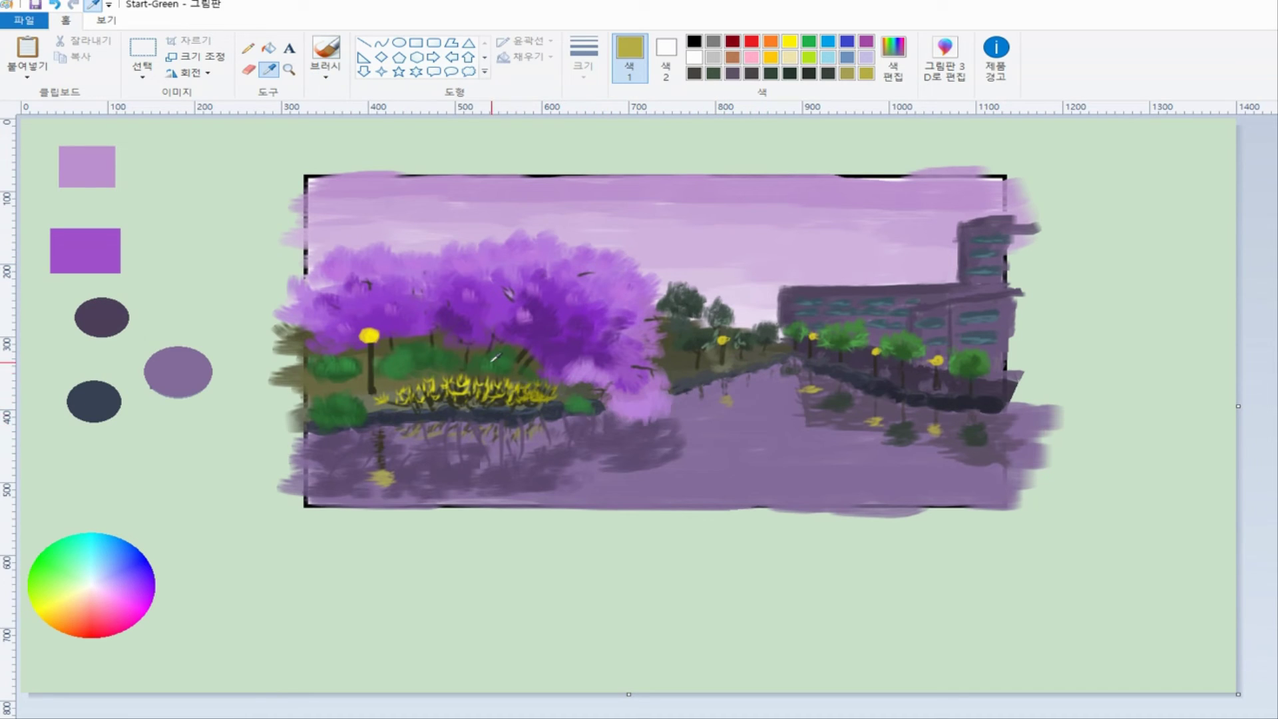
left_click(376, 380)
left_click(893, 53)
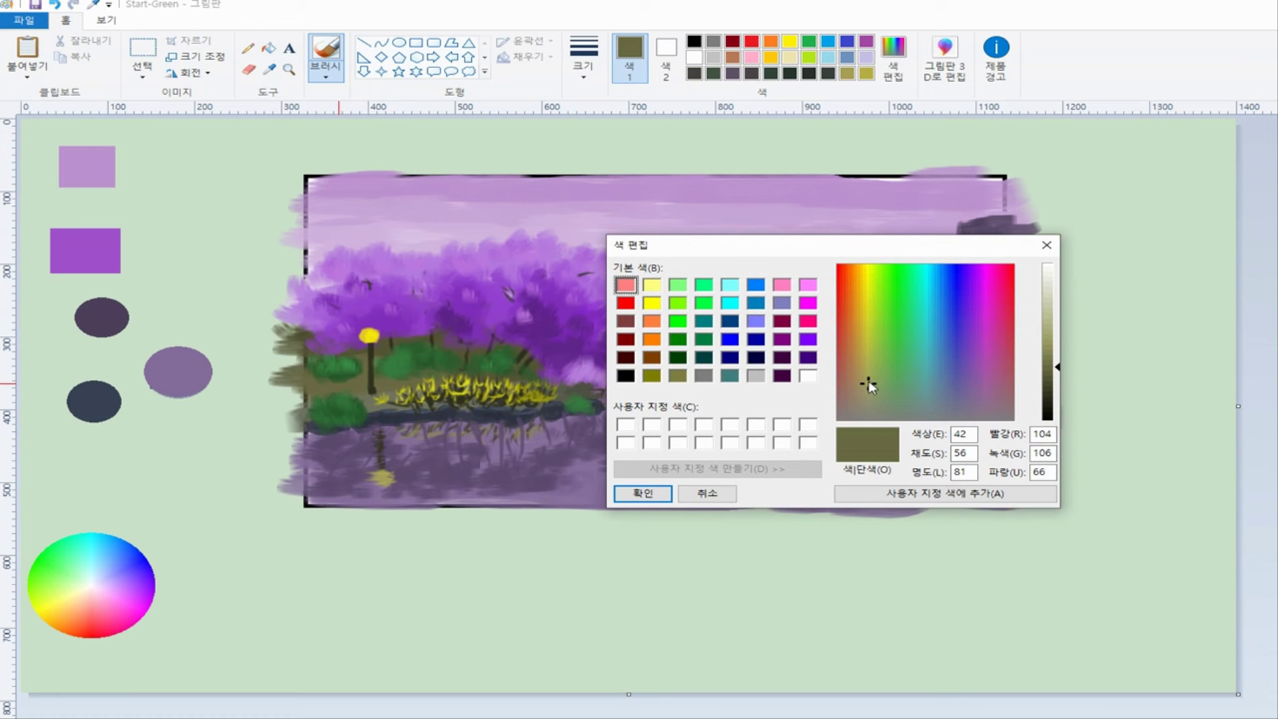
left_click(653, 490)
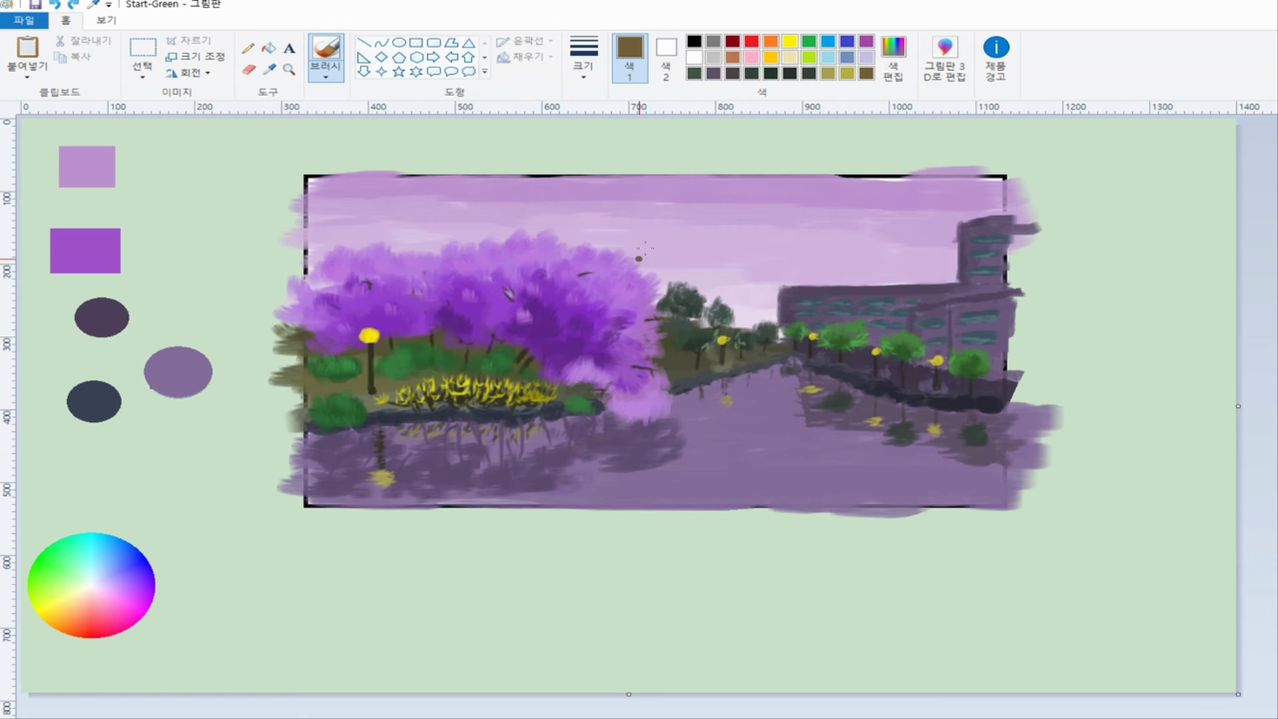
left_click(893, 54)
left_click_drag(1056, 373, 1049, 387)
left_click(645, 492)
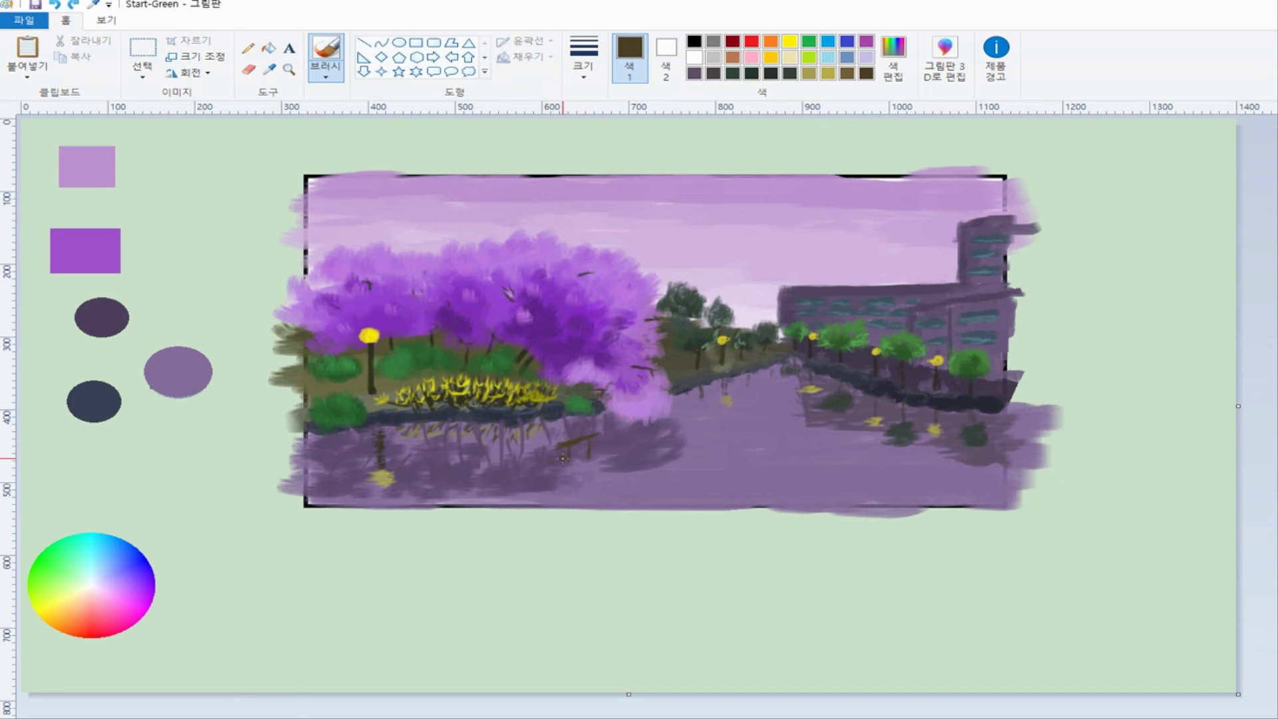
mouse_move(562, 458)
left_mouse_down()
mouse_move(603, 468)
mouse_move(556, 468)
mouse_move(619, 460)
mouse_move(579, 453)
left_mouse_up()
key("ctrl+z")
key("ctrl+z")
- Darken the brown to RGB 58, 48, 29 and paint a wide deck below the blossoming tree with the second-smallest brush size
left_click(893, 59)
left_click_drag(1057, 384, 1057, 394)
left_click(623, 490)
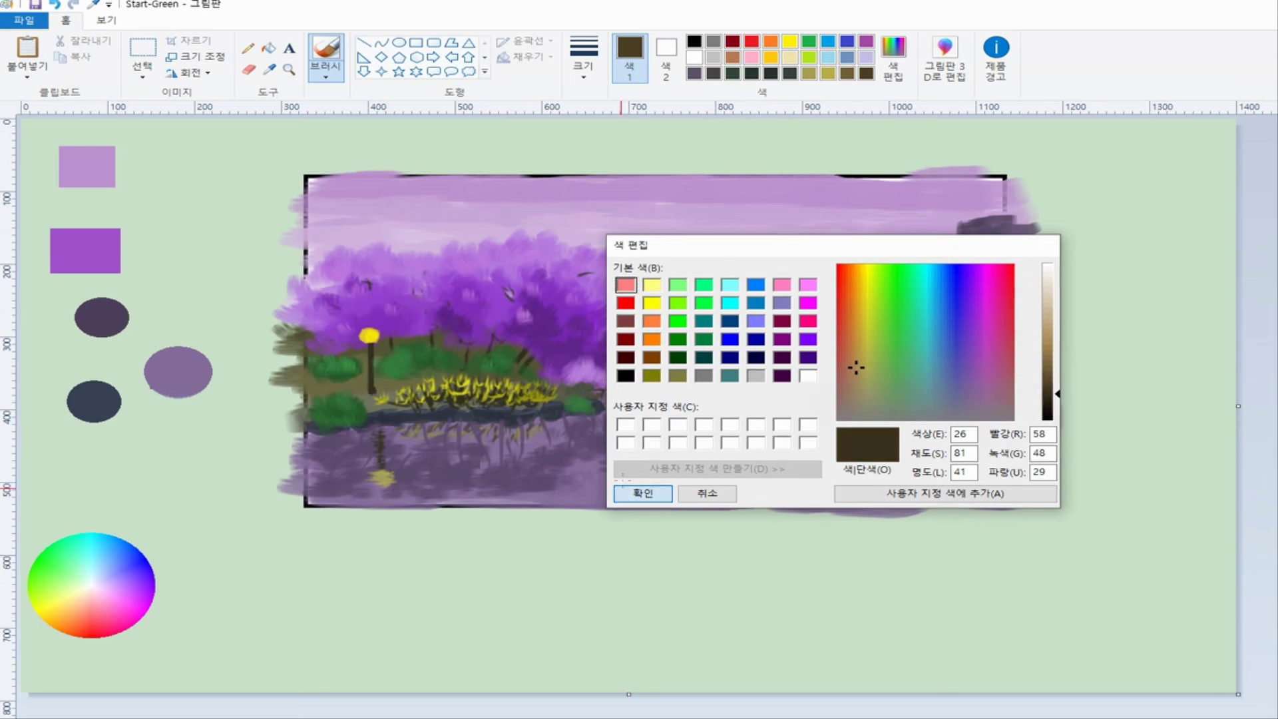
left_click(585, 60)
left_click(617, 139)
left_click_drag(571, 458, 647, 458)
mouse_move(570, 462)
left_mouse_down()
mouse_move(599, 464)
mouse_move(543, 466)
mouse_move(633, 469)
mouse_move(534, 471)
mouse_move(613, 474)
mouse_move(605, 483)
mouse_move(590, 476)
mouse_move(639, 474)
mouse_move(651, 456)
mouse_move(595, 446)
mouse_move(655, 452)
mouse_move(628, 474)
mouse_move(666, 450)
mouse_move(627, 464)
mouse_move(550, 454)
mouse_move(569, 446)
mouse_move(611, 459)
left_mouse_up()
- Darken the brown to near black and try a thin roof line above the deck with the smallest brush, undoing the strokes
left_click(893, 66)
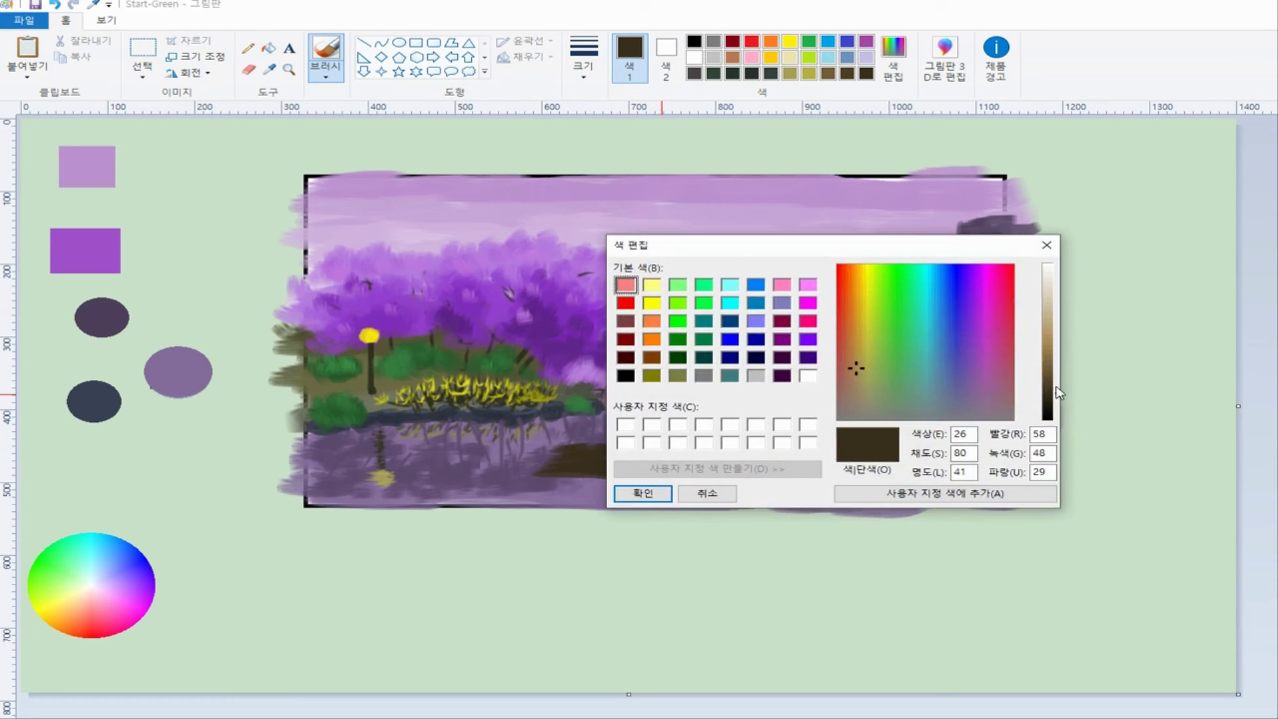
left_click(645, 491)
left_click(584, 60)
left_click(598, 106)
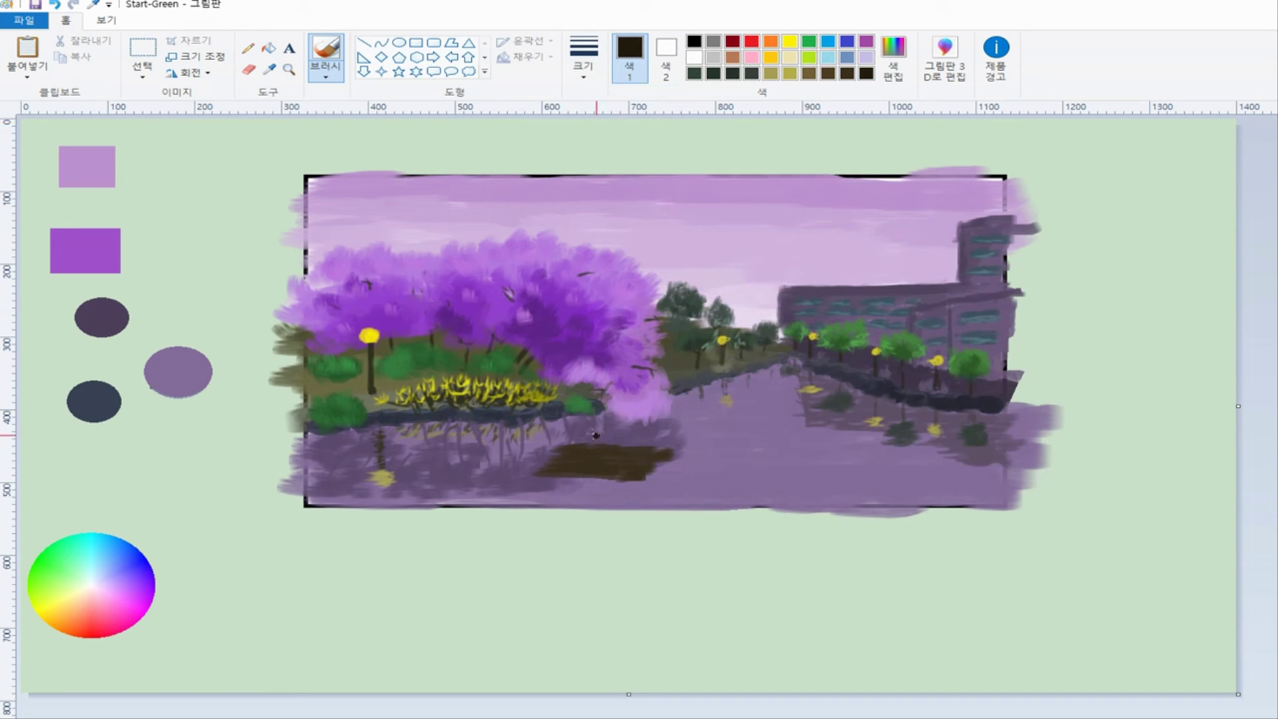
left_click_drag(601, 422, 579, 429)
key("ctrl+z")
key("ctrl+z")
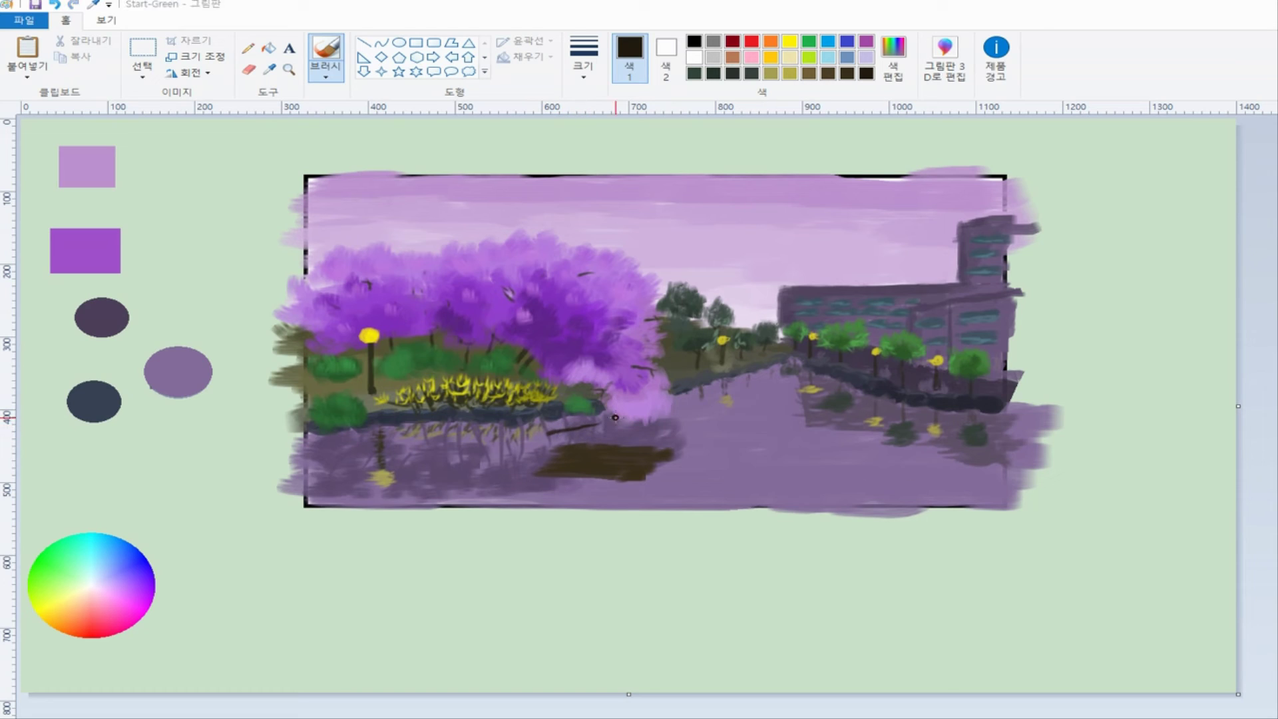
- Paint two slanted dark roofs above the deck with the largest brush size, and add their posts with the smallest
left_click(595, 41)
left_click(626, 181)
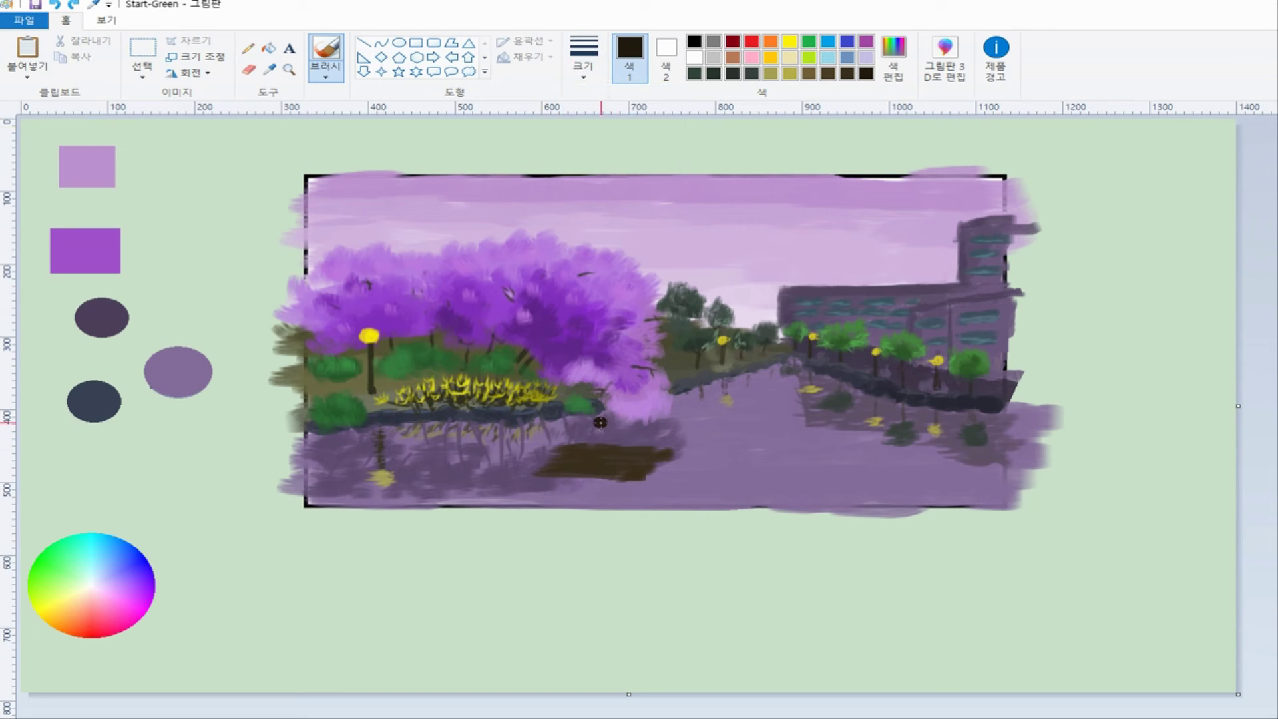
mouse_move(599, 421)
left_mouse_down()
mouse_move(545, 439)
mouse_move(602, 427)
mouse_move(546, 436)
mouse_move(658, 440)
mouse_move(631, 427)
left_mouse_up()
left_click(584, 65)
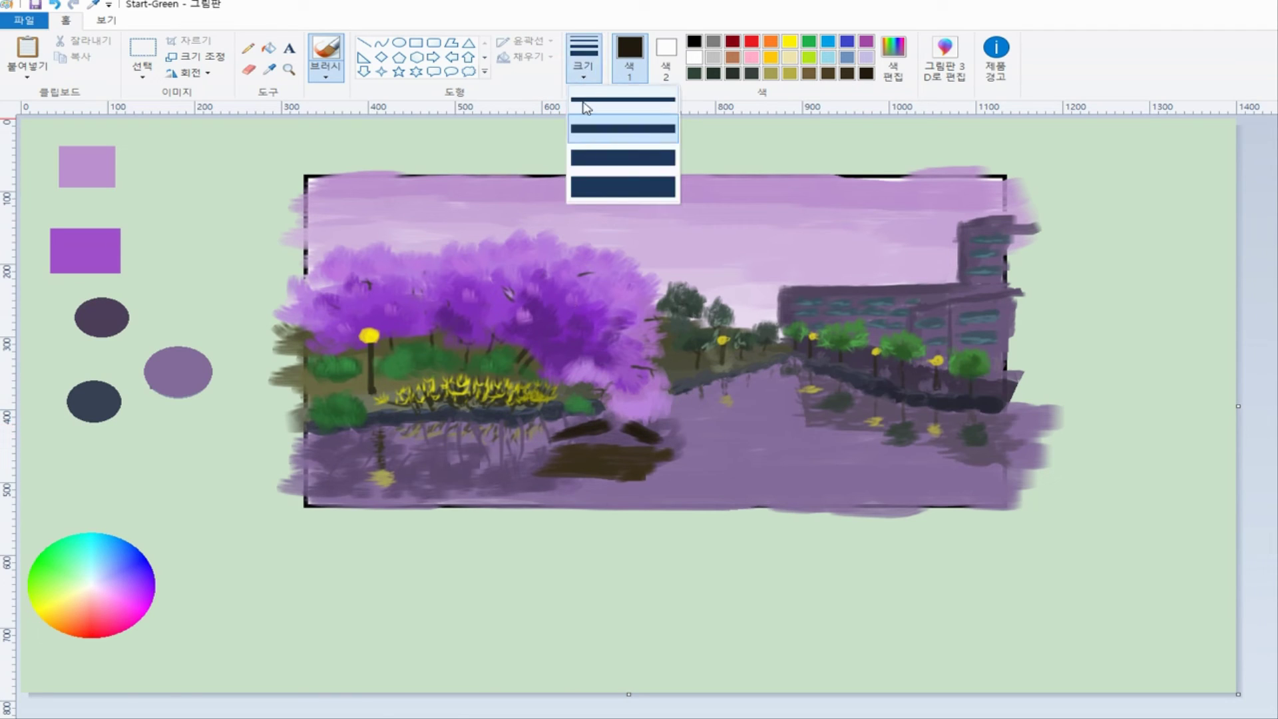
left_click(586, 101)
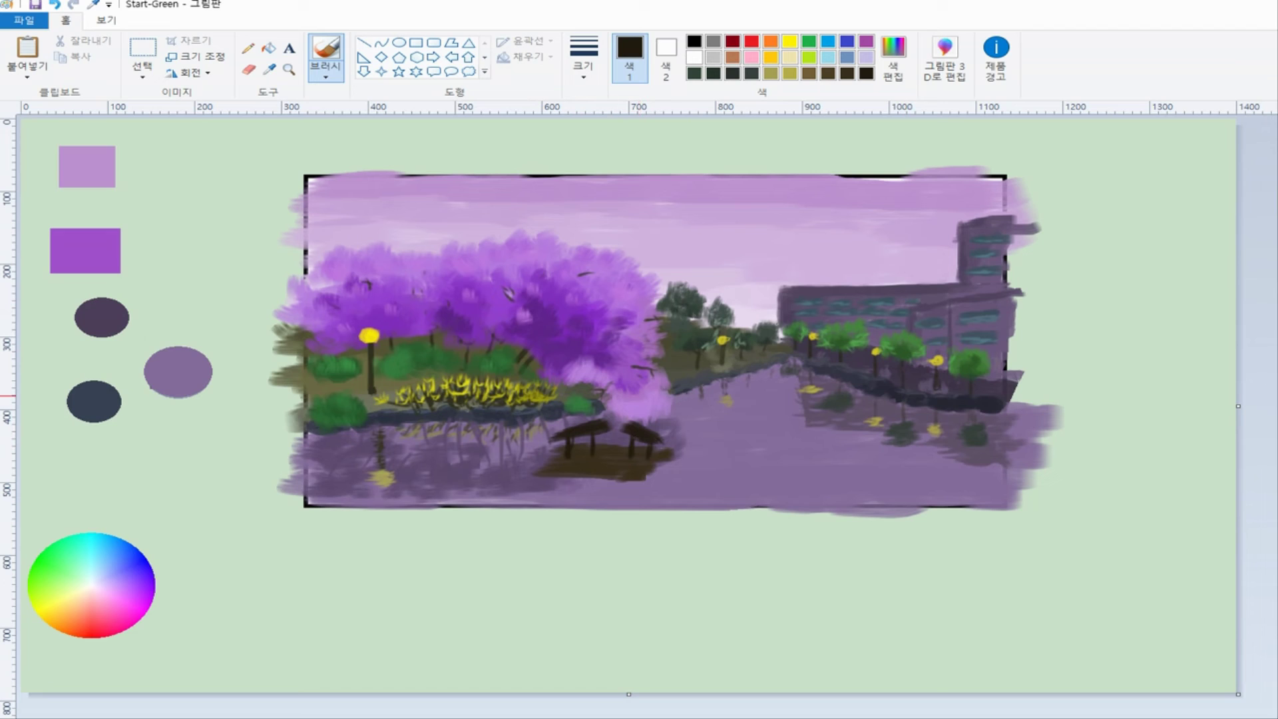
- Mix a light grey of RGB 233, 228, 233 from white and try the first swan strokes on the water
left_click(695, 58)
left_click(893, 58)
left_click_drag(1057, 265, 1058, 279)
left_click(983, 415)
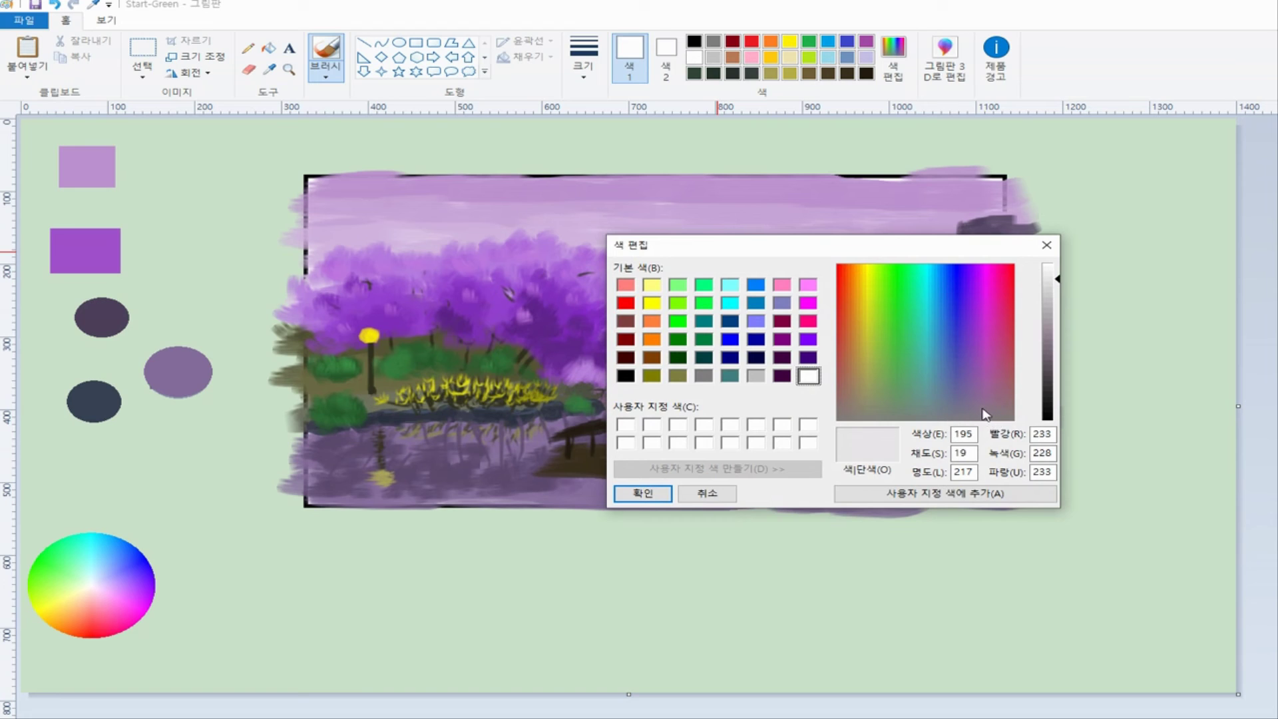
left_click(661, 498)
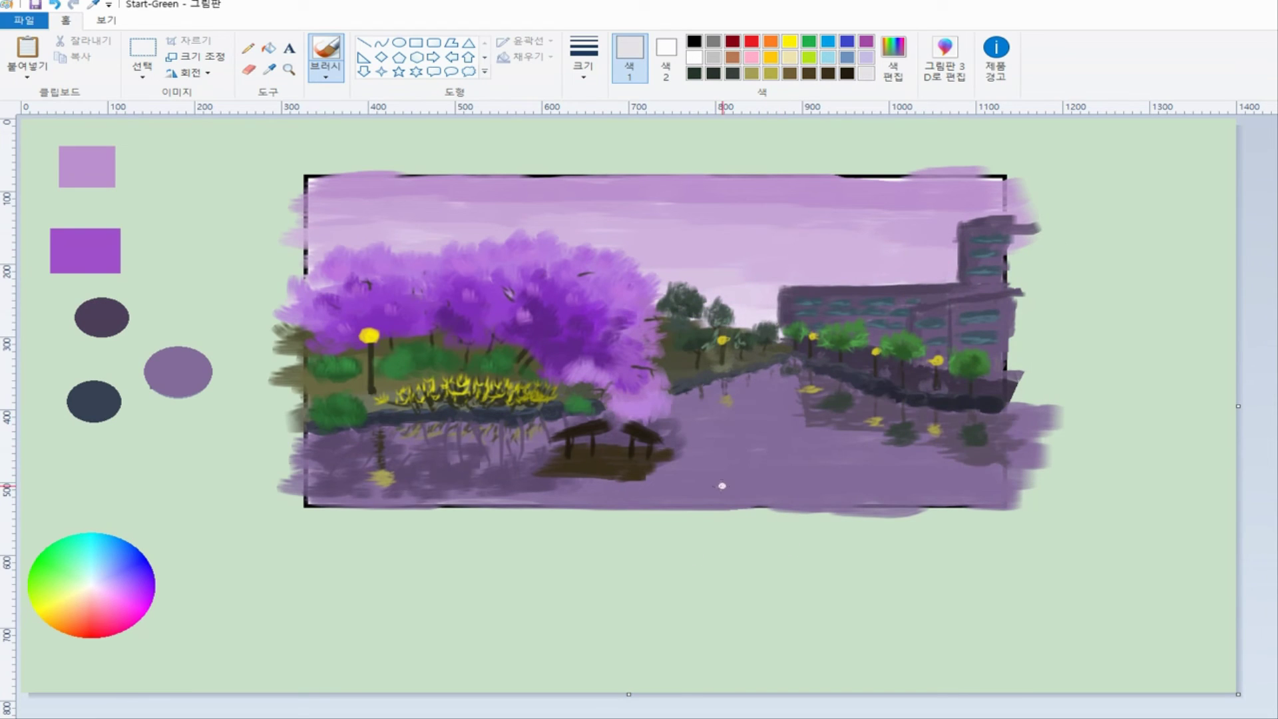
mouse_move(757, 459)
left_mouse_down()
mouse_move(719, 485)
mouse_move(765, 481)
mouse_move(745, 483)
left_mouse_up()
- Darken the light grey and paint a swan on the water beside the deck, undoing the surplus stroke
left_click(893, 59)
left_click_drag(1058, 280, 1058, 291)
left_click(641, 496)
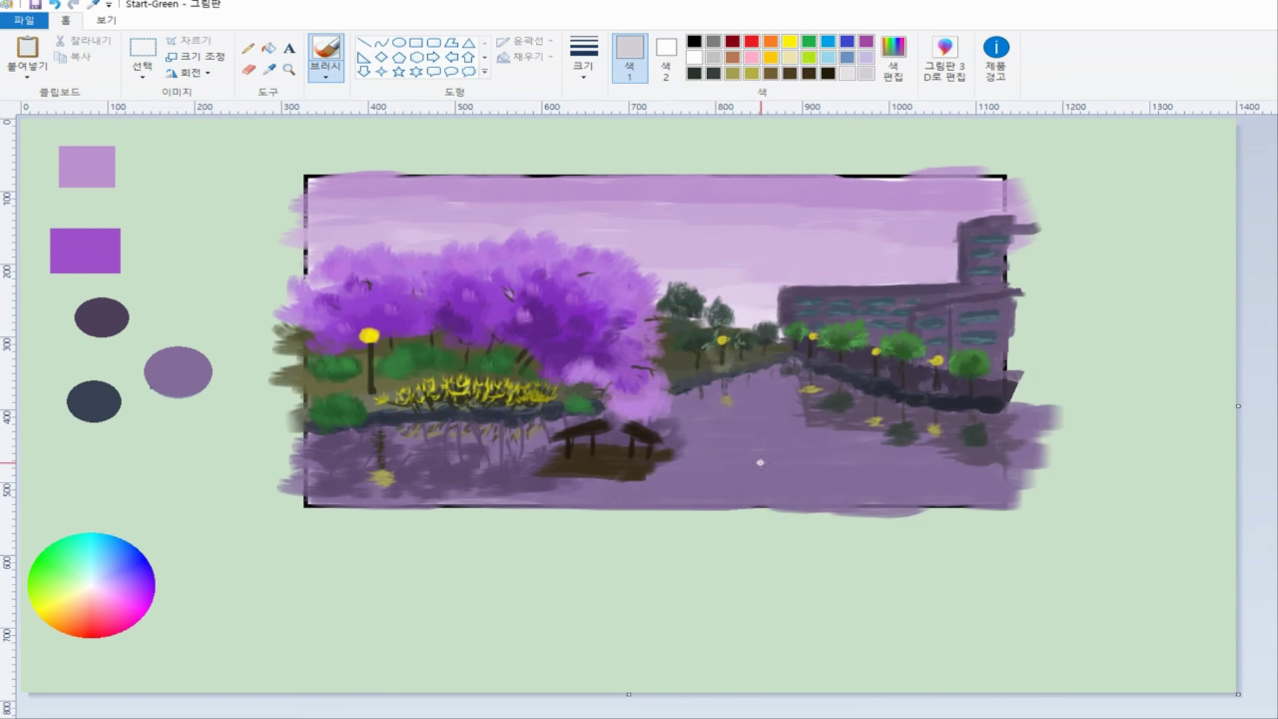
mouse_move(761, 464)
left_mouse_down()
mouse_move(752, 479)
mouse_move(709, 479)
mouse_move(733, 480)
left_mouse_up()
key("ctrl+z")
- Darken the grey further and paint the swan's reflection in short strokes beneath its body
left_click(893, 59)
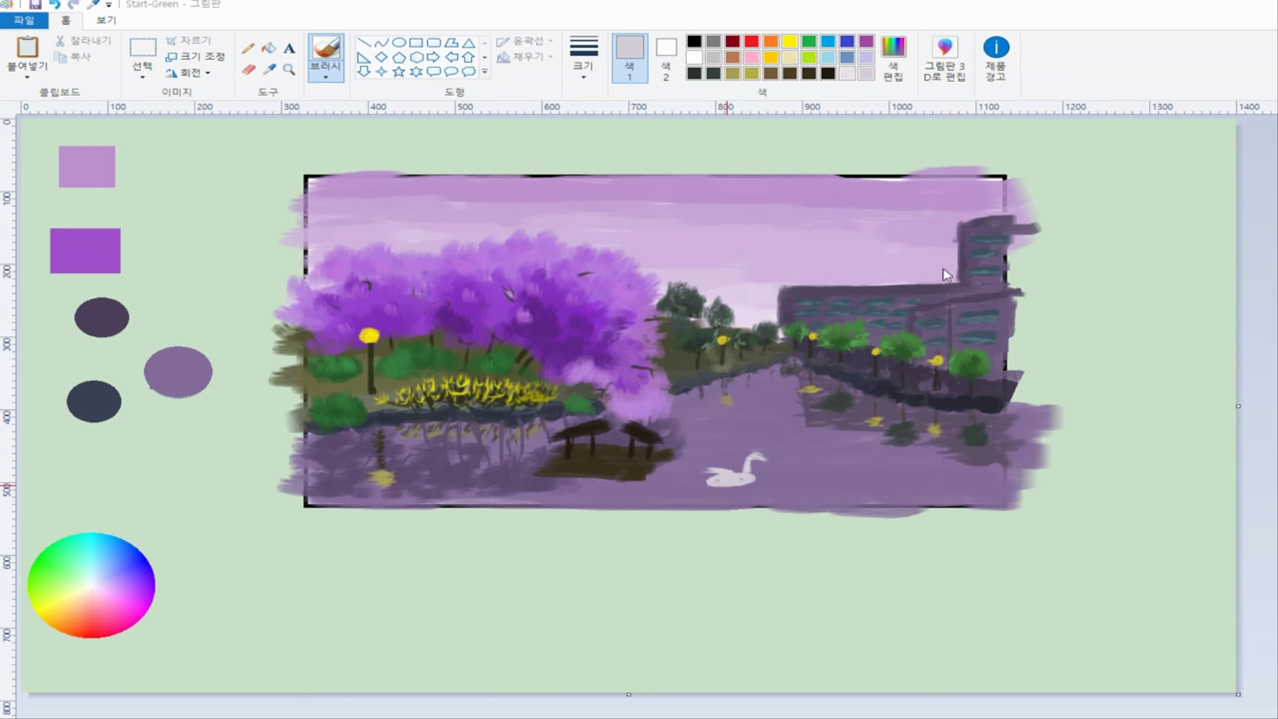
left_click_drag(1057, 294, 1056, 303)
left_click(643, 494)
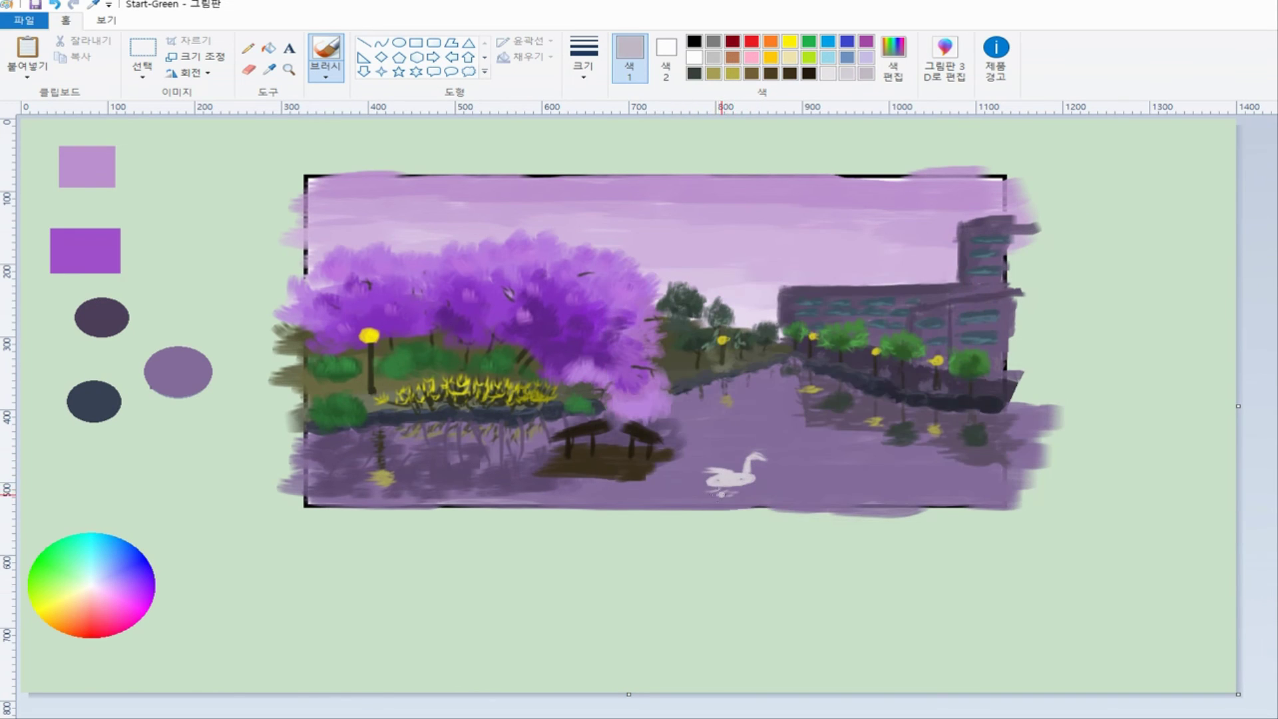
mouse_move(722, 494)
left_mouse_down()
mouse_move(734, 491)
mouse_move(707, 493)
mouse_move(755, 498)
mouse_move(736, 498)
left_mouse_up()
- Paint a second swan's body and neck on the building side of the first, undoing and redoing the neck
mouse_move(828, 474)
left_mouse_down()
mouse_move(856, 464)
mouse_move(834, 460)
mouse_move(860, 468)
mouse_move(826, 460)
mouse_move(864, 468)
mouse_move(836, 463)
left_mouse_up()
key("ctrl+z")
key("ctrl+z")
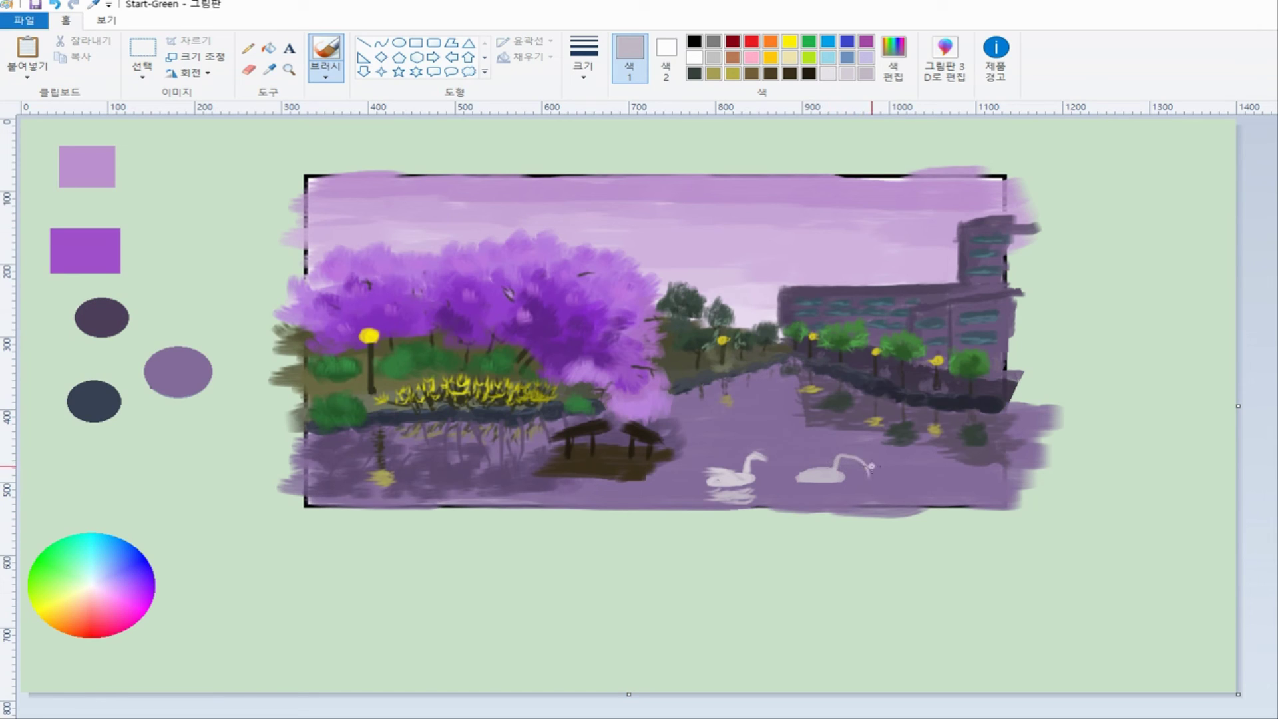
key("ctrl+z")
left_click_drag(860, 471, 832, 463)
key("ctrl+z")
left_click_drag(863, 464, 836, 464)
- Zoom in on the swans, sample the first swan's light grey and brighten the second swan's body and neck
left_click(289, 70)
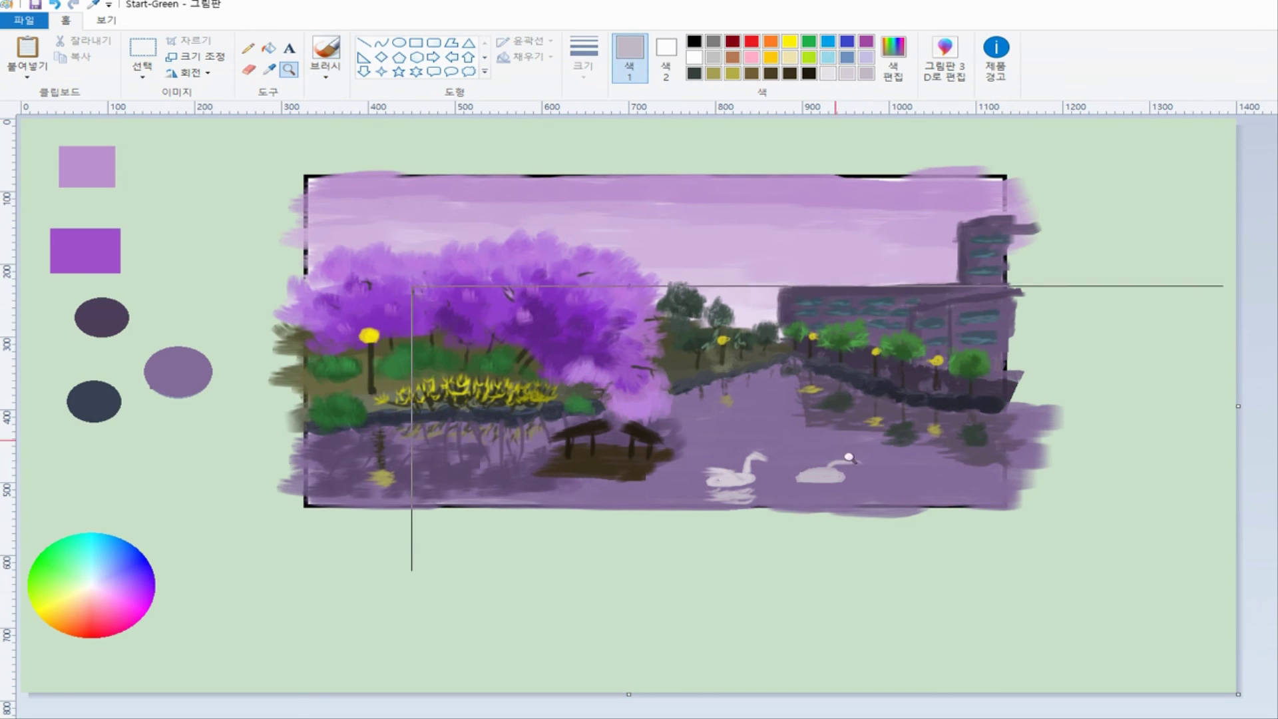
left_click(845, 465)
left_click(326, 50)
left_click(269, 69)
left_click(665, 407)
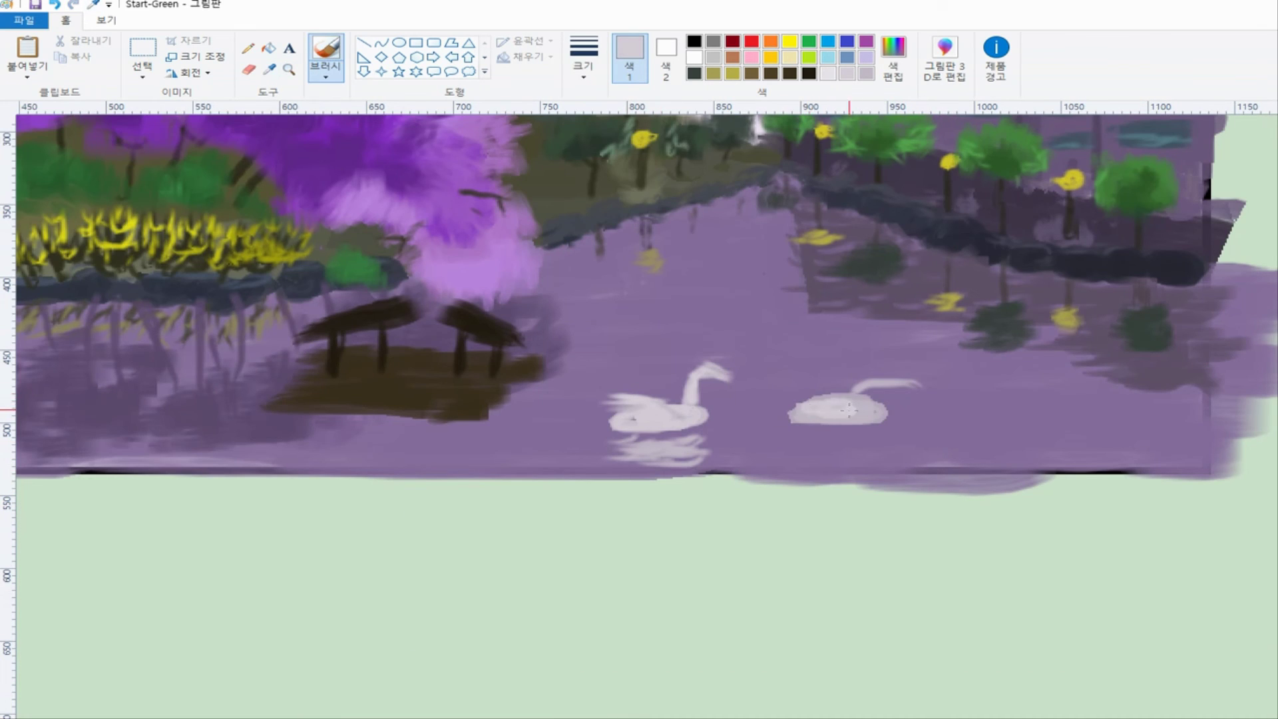
mouse_move(917, 380)
left_mouse_down()
mouse_move(938, 402)
mouse_move(921, 383)
mouse_move(945, 381)
mouse_move(908, 377)
mouse_move(873, 394)
mouse_move(901, 383)
mouse_move(935, 420)
mouse_move(949, 395)
mouse_move(936, 416)
mouse_move(929, 384)
left_mouse_up()
- Trim the second swan's neck with sampled water purple and repaint its head in the swan's light grey
left_click(269, 70)
left_click(902, 383)
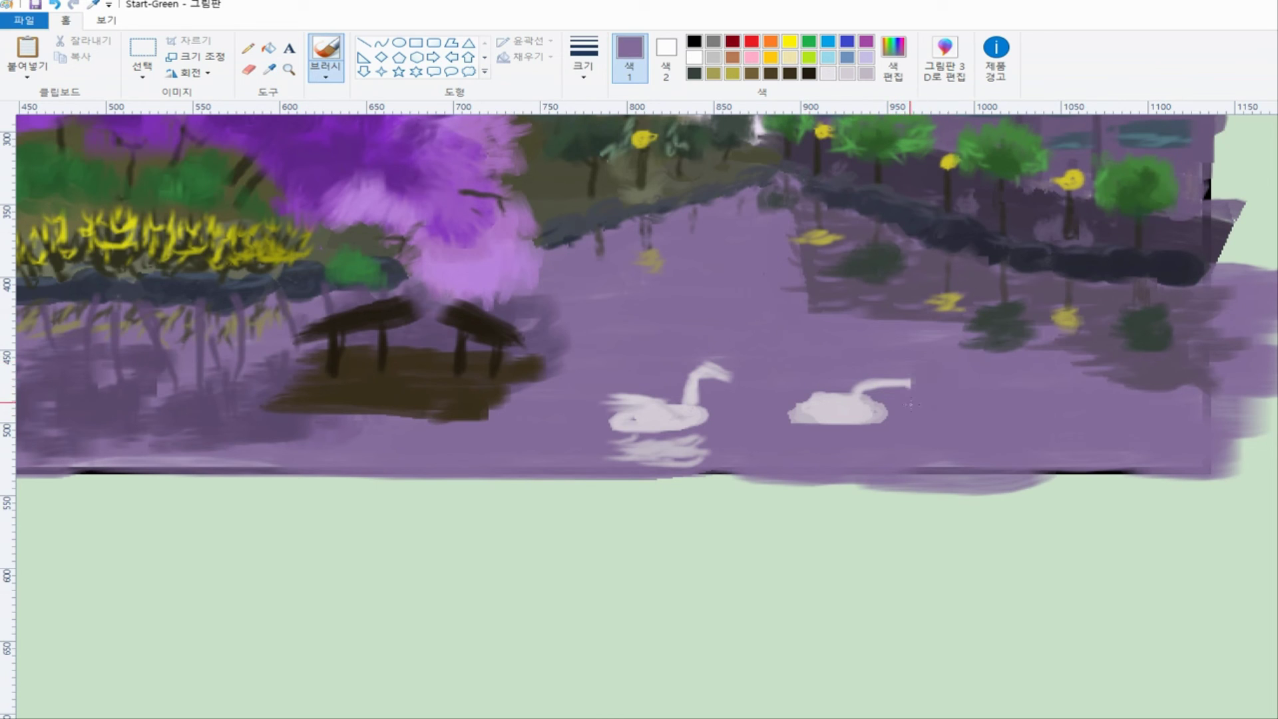
key("alt+4")
left_click(878, 384)
key("alt+4")
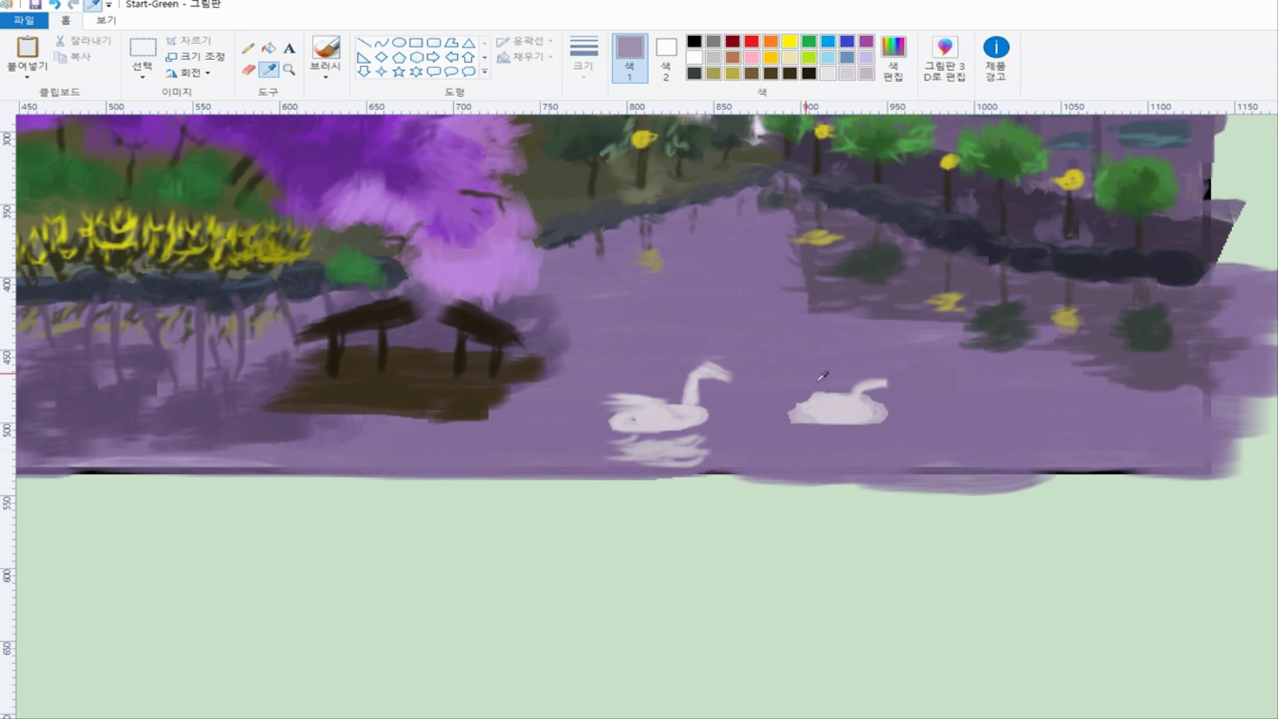
left_click(823, 403)
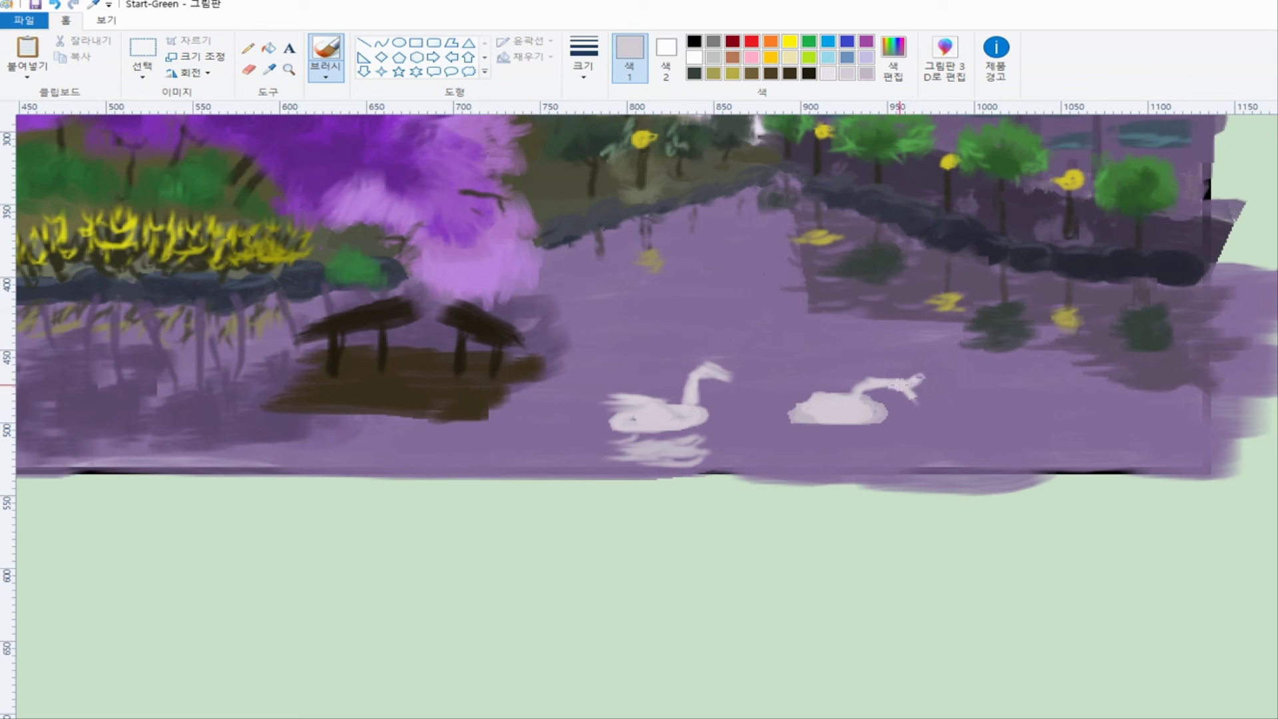
left_click_drag(906, 376, 889, 384)
- Clean up beneath the second swan's neck with water purple and fill its head with the sampled light grey
left_click(270, 70)
left_click(878, 389)
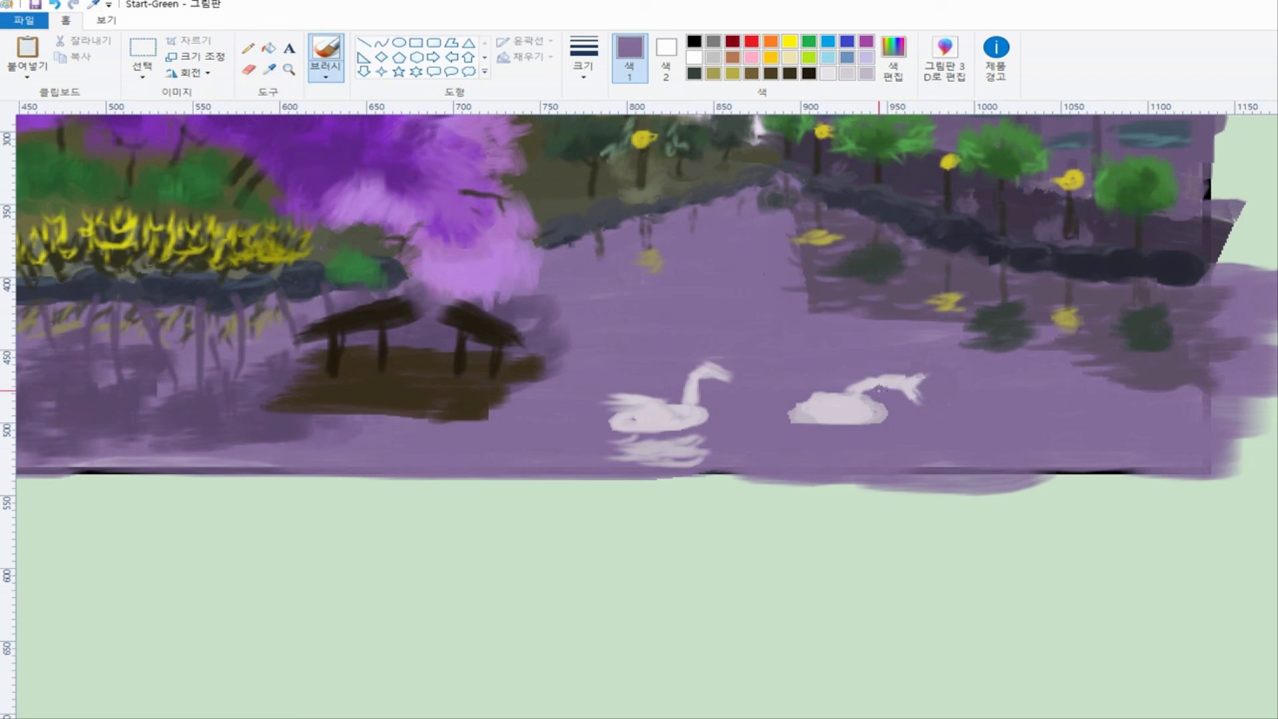
left_click(269, 72)
left_click(908, 386)
left_click_drag(922, 378, 921, 399)
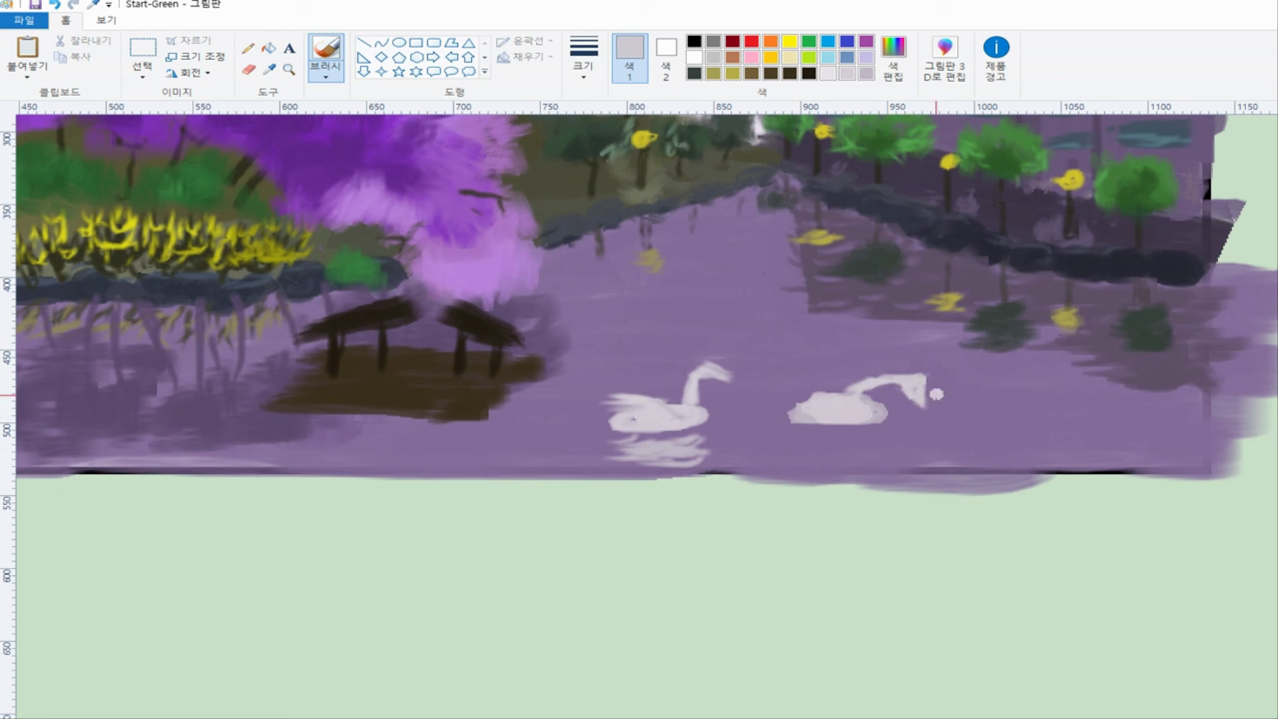
- Trim the outer edge of the second swan's head with sampled water purple
key("alt+4")
left_click(966, 400)
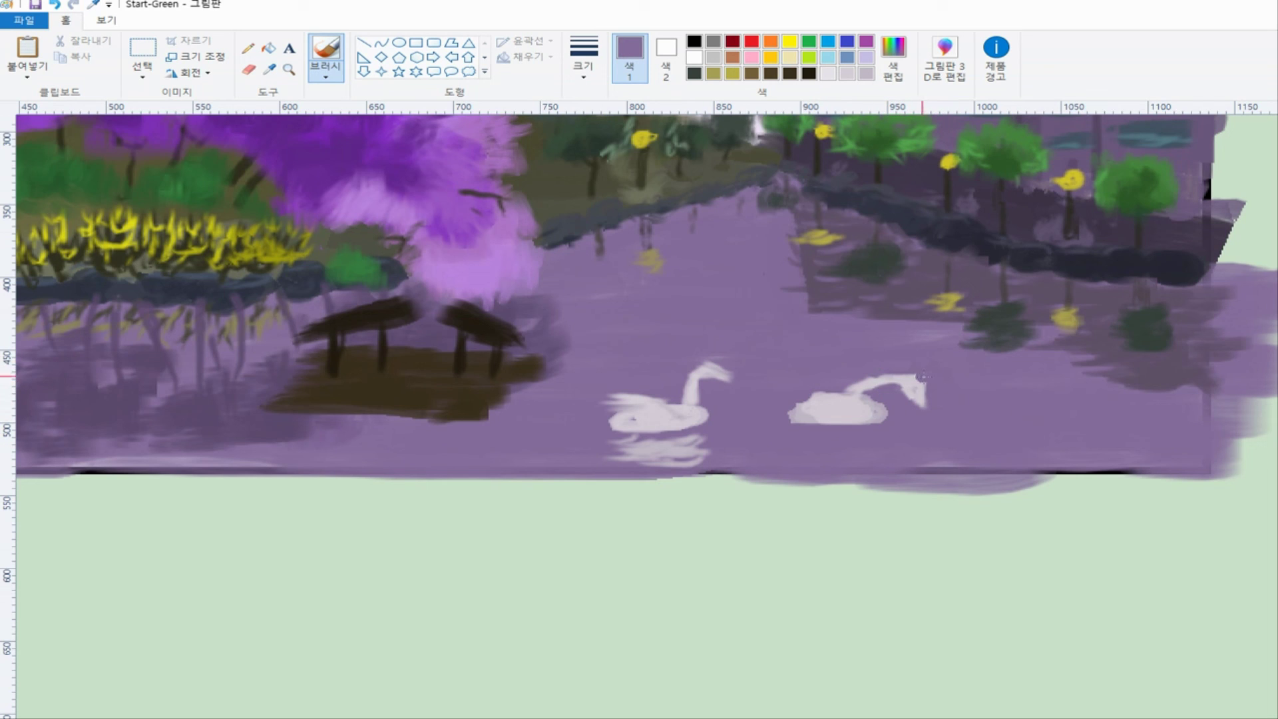
left_click_drag(922, 377, 925, 406)
key("alt+4")
left_click(894, 394)
- Sample the swans' light grey and, with a thicker brush, feather the second swan's tail and paint a reflection below its body
key("alt+4")
left_click(841, 413)
left_click(583, 72)
left_click(616, 129)
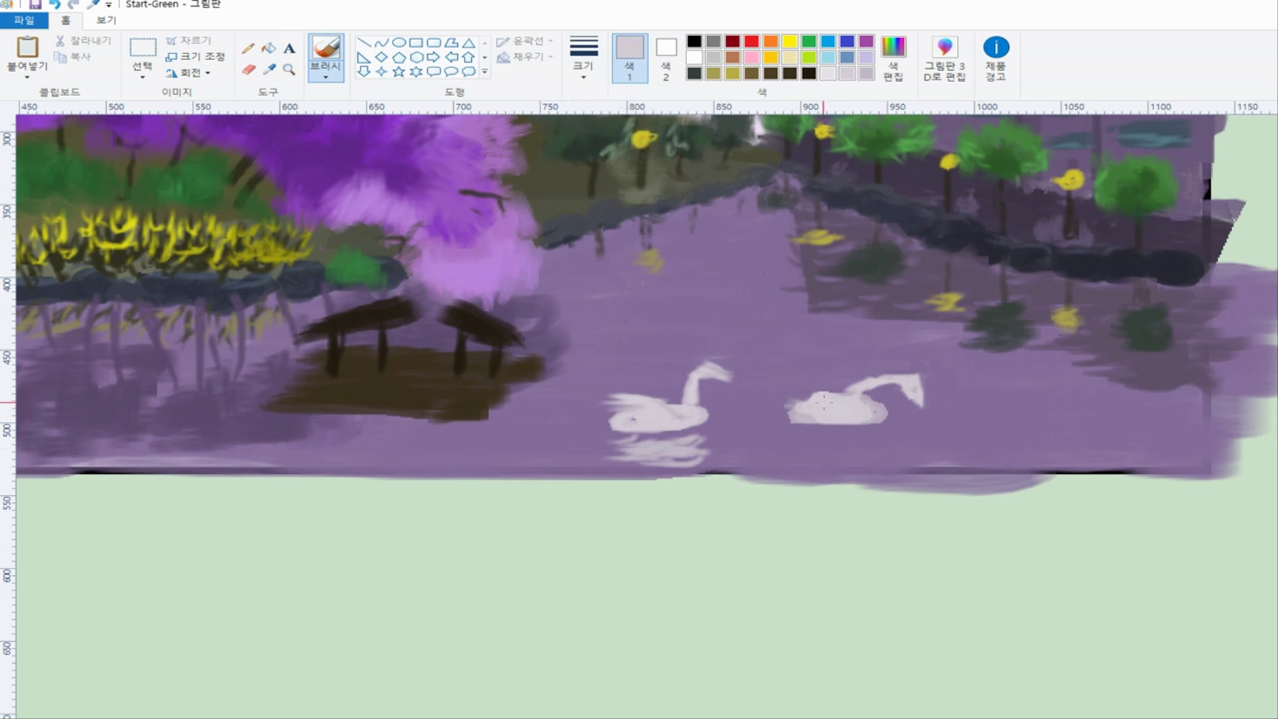
mouse_move(823, 394)
left_mouse_down()
mouse_move(784, 410)
mouse_move(799, 440)
mouse_move(805, 422)
mouse_move(839, 421)
mouse_move(800, 437)
mouse_move(834, 448)
mouse_move(803, 451)
mouse_move(850, 448)
mouse_move(821, 430)
mouse_move(848, 449)
mouse_move(865, 448)
mouse_move(821, 438)
mouse_move(892, 440)
left_mouse_up()
- Choose a thinner brush and undo the light grey reflection strokes beneath the second swan
left_click(583, 57)
left_click(608, 105)
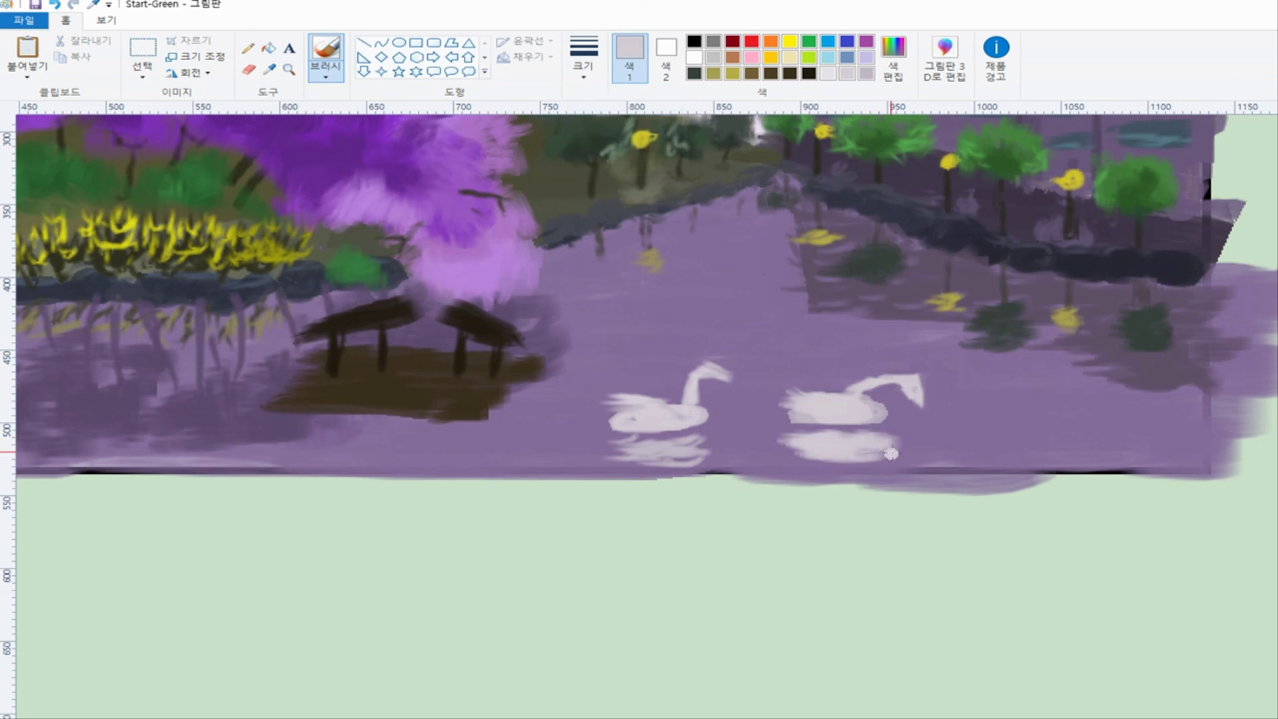
key("ctrl+z")
key("ctrl+z")
key("ctrl+z")
key("ctrl+z")
key("ctrl+z")
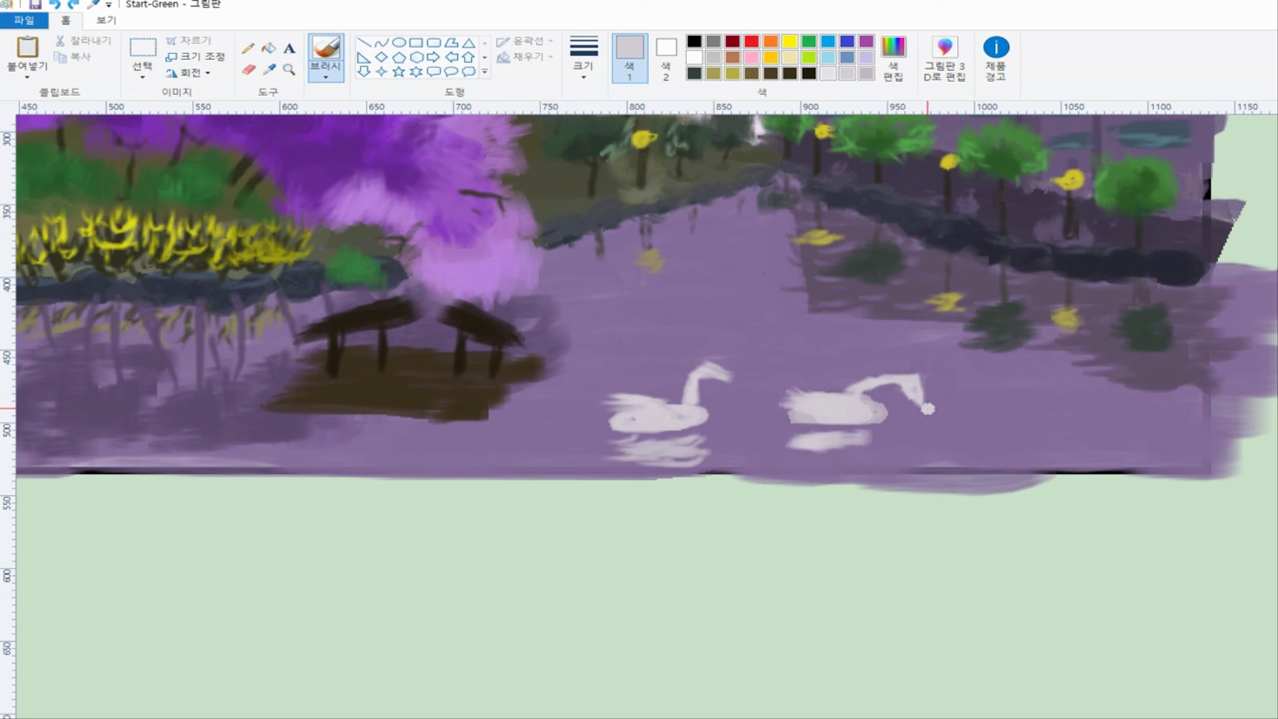
- Mix a darker shade of the light grey and paint the second swan's body, neck and head reflection on the water
left_click(893, 56)
left_click(642, 493)
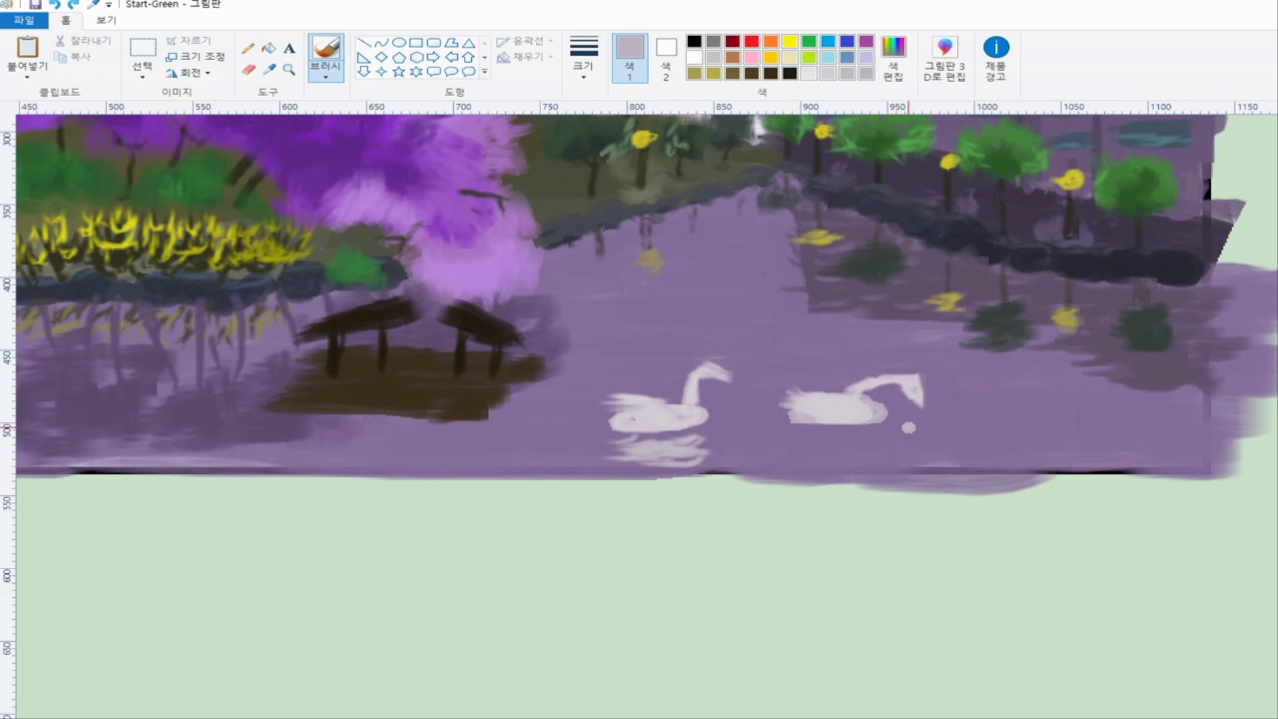
mouse_move(791, 437)
left_mouse_down()
mouse_move(878, 446)
mouse_move(864, 437)
mouse_move(851, 456)
mouse_move(879, 440)
mouse_move(795, 452)
mouse_move(872, 453)
mouse_move(928, 429)
mouse_move(906, 439)
left_mouse_up()
- Sample the light grey from the first swan's head and touch up the edge of the second swan's head
left_click(269, 69)
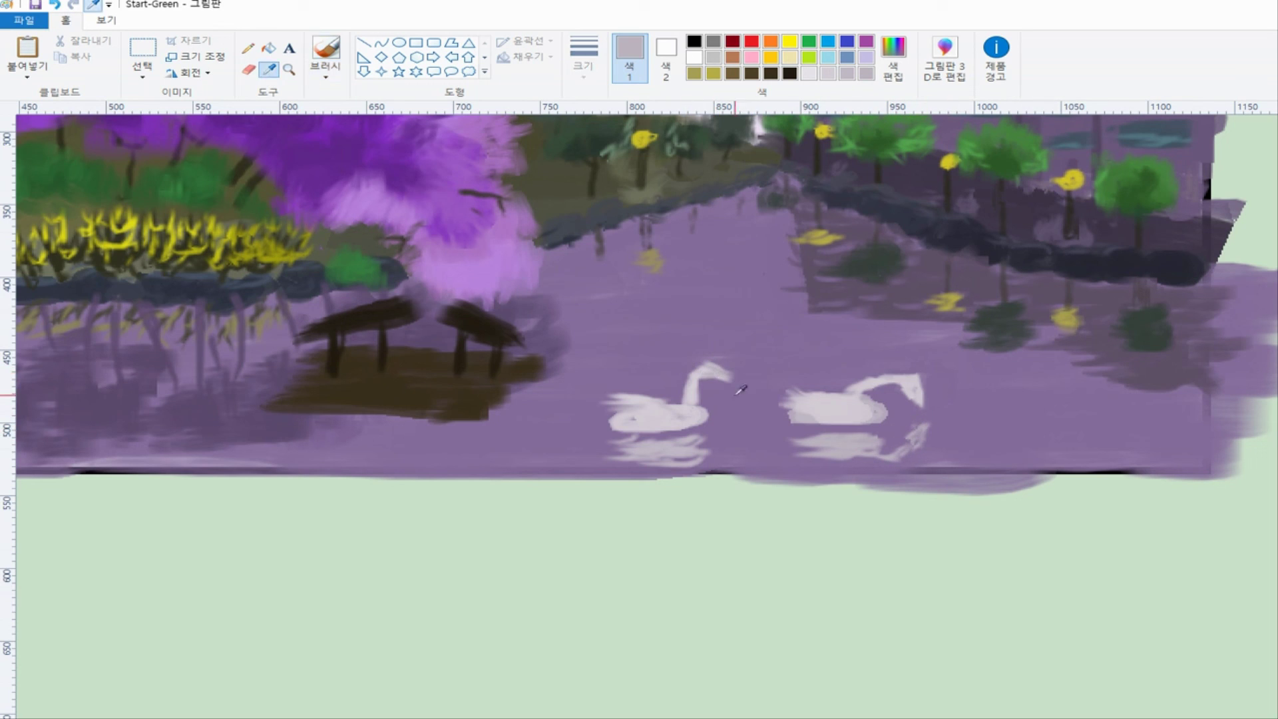
left_click(710, 373)
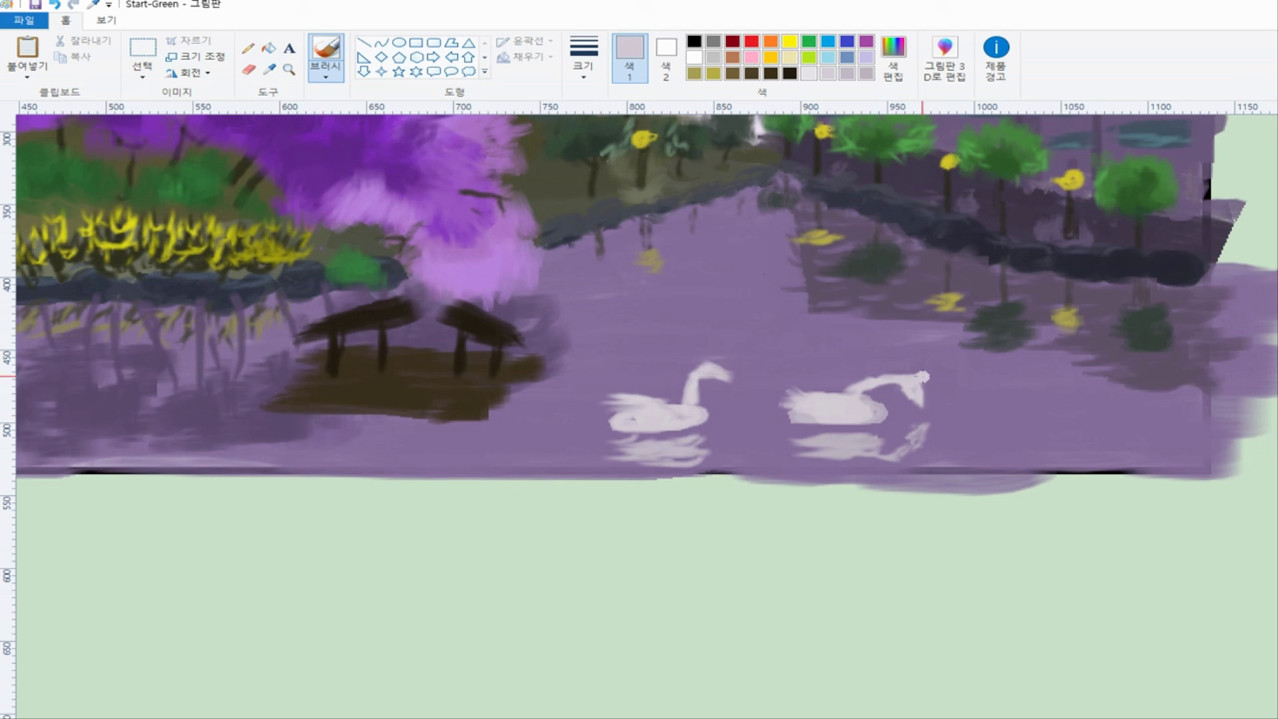
left_click_drag(921, 376, 922, 383)
scroll(849, 452, "down", 1)
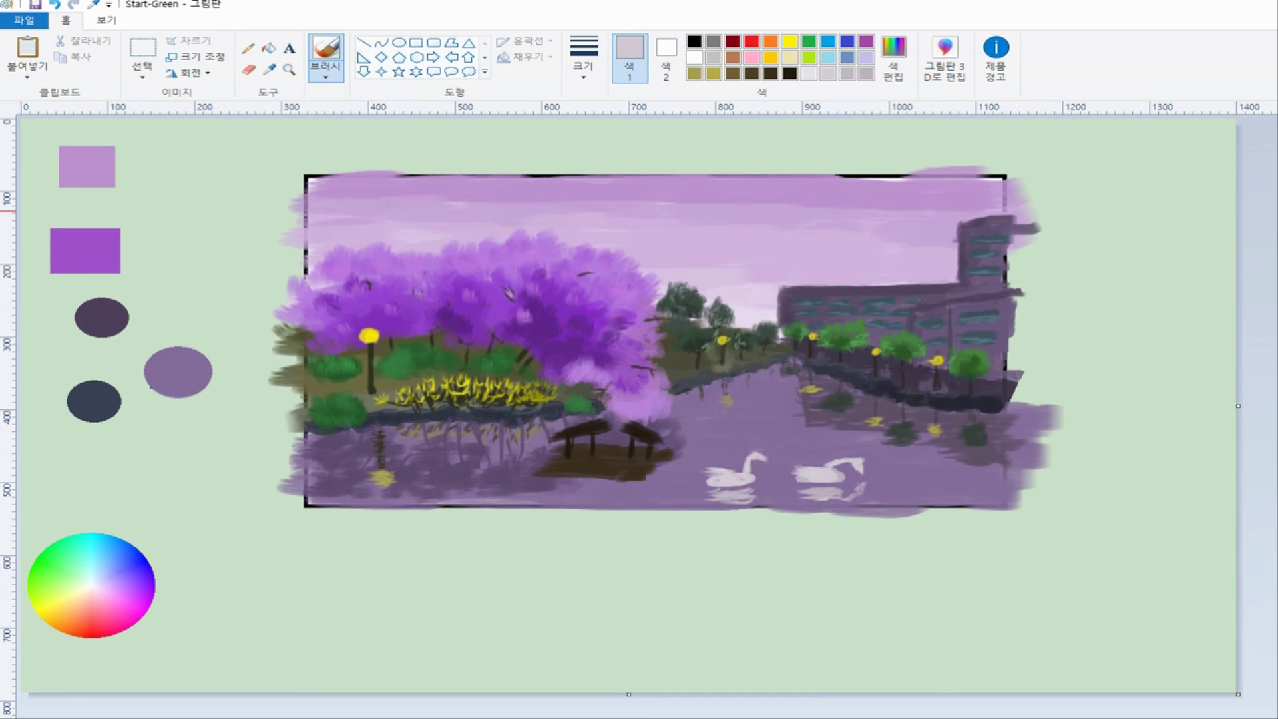
- Mix a muted yellow (RGB 181, 177, 32) and paint the beaks of both swans
scroll(721, 494, "up", 1)
left_click(790, 42)
left_click(893, 60)
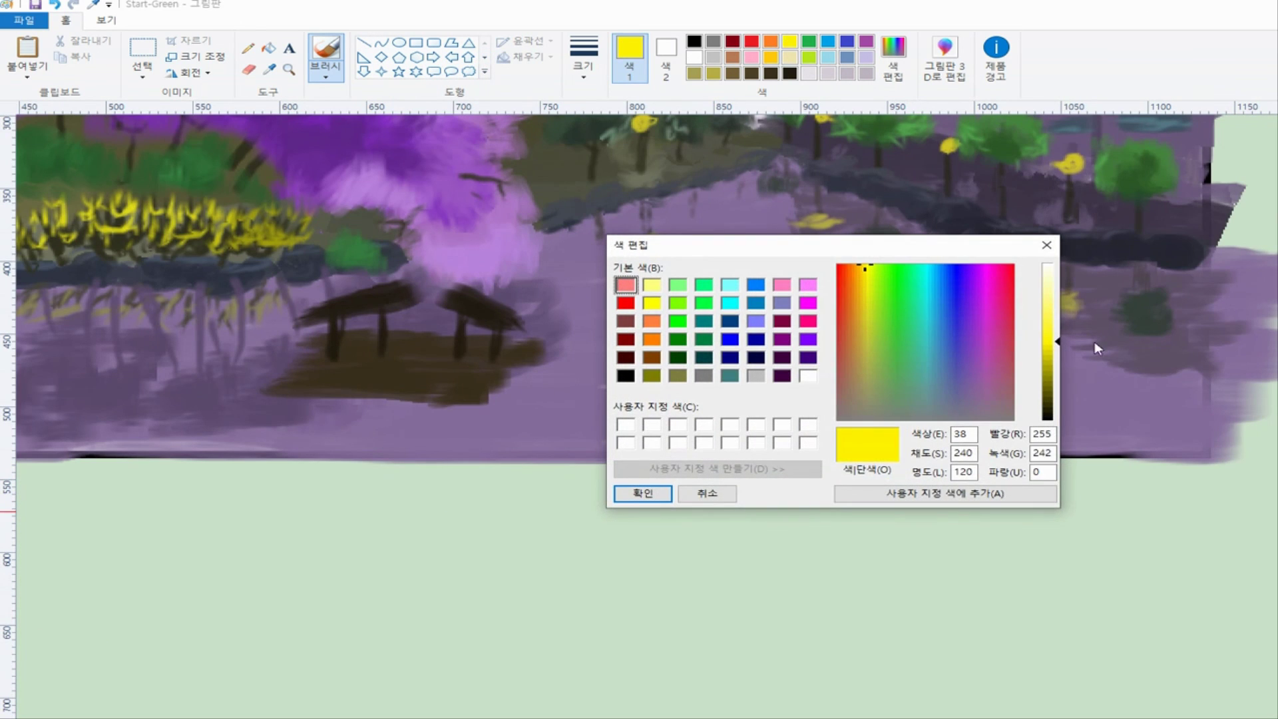
left_click(1057, 358)
left_click(866, 312)
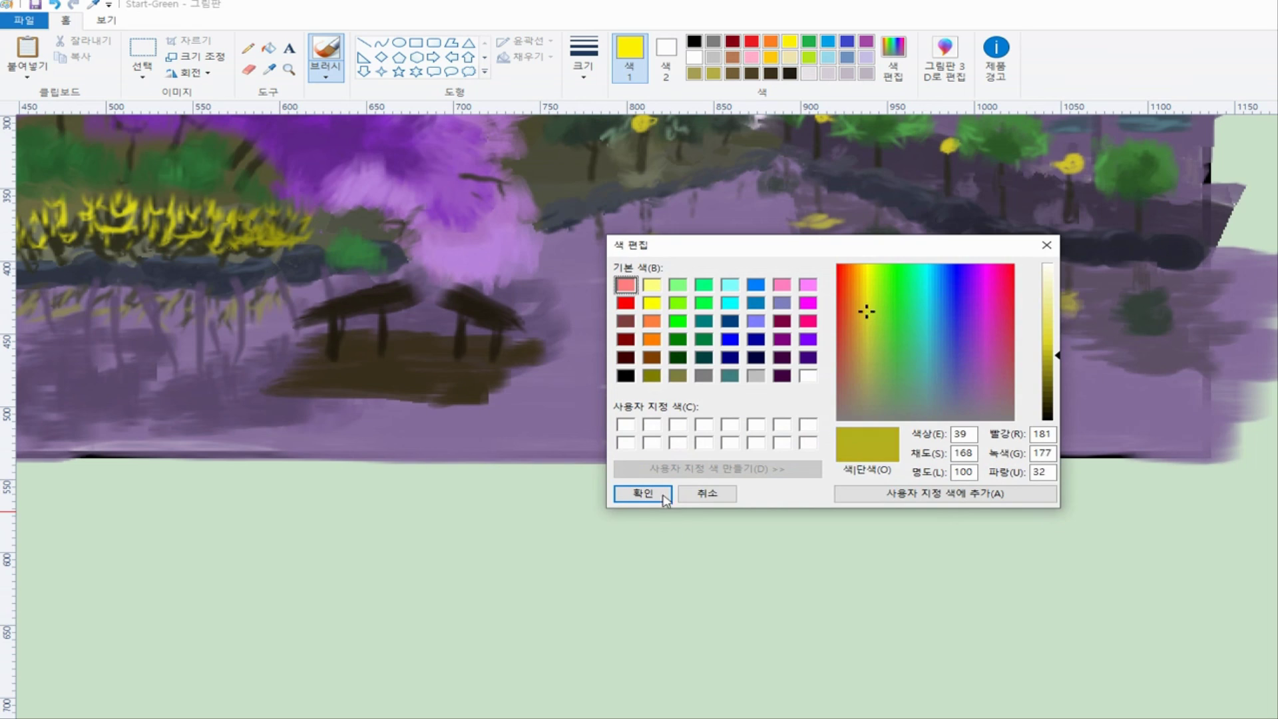
left_click(662, 496)
left_click_drag(716, 359, 732, 362)
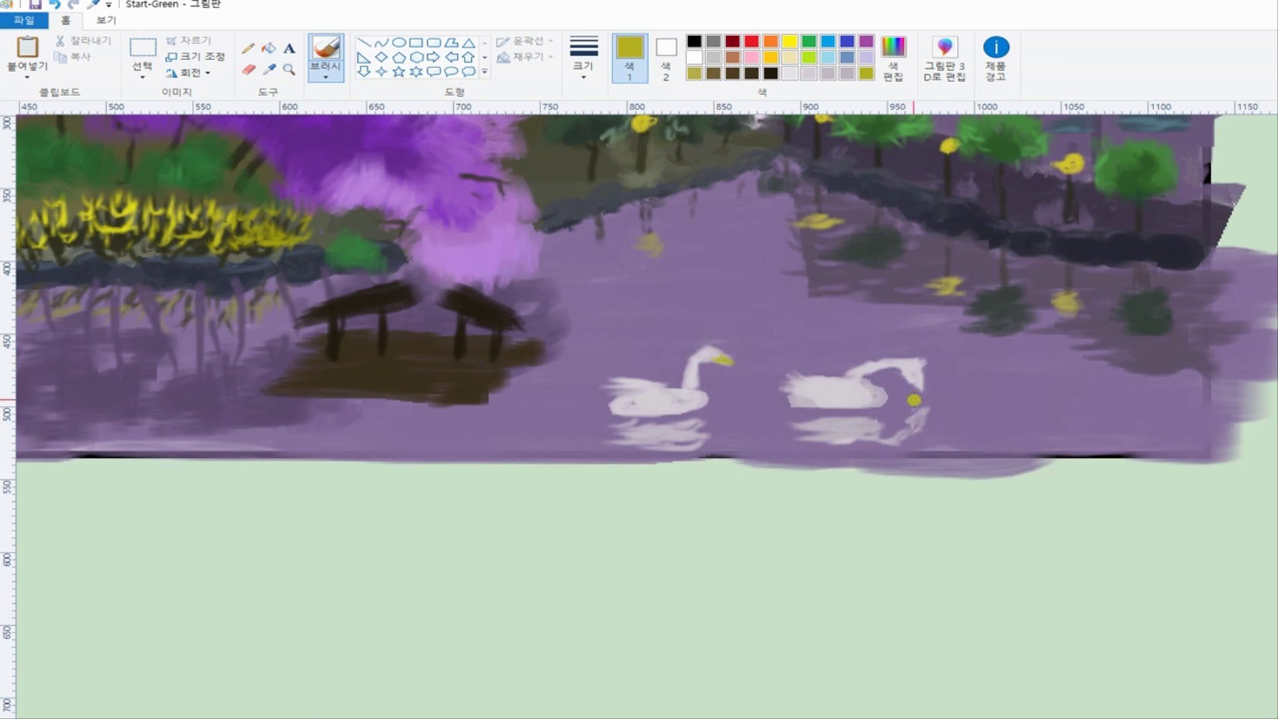
mouse_move(906, 377)
left_mouse_down()
mouse_move(929, 386)
mouse_move(917, 374)
left_mouse_up()
- Darken the swans' sampled grey to RGB 186, 172, 187 and shade the bodies of both swans
key("alt+4")
left_click(652, 400)
left_click(894, 57)
left_click_drag(1061, 296, 1061, 311)
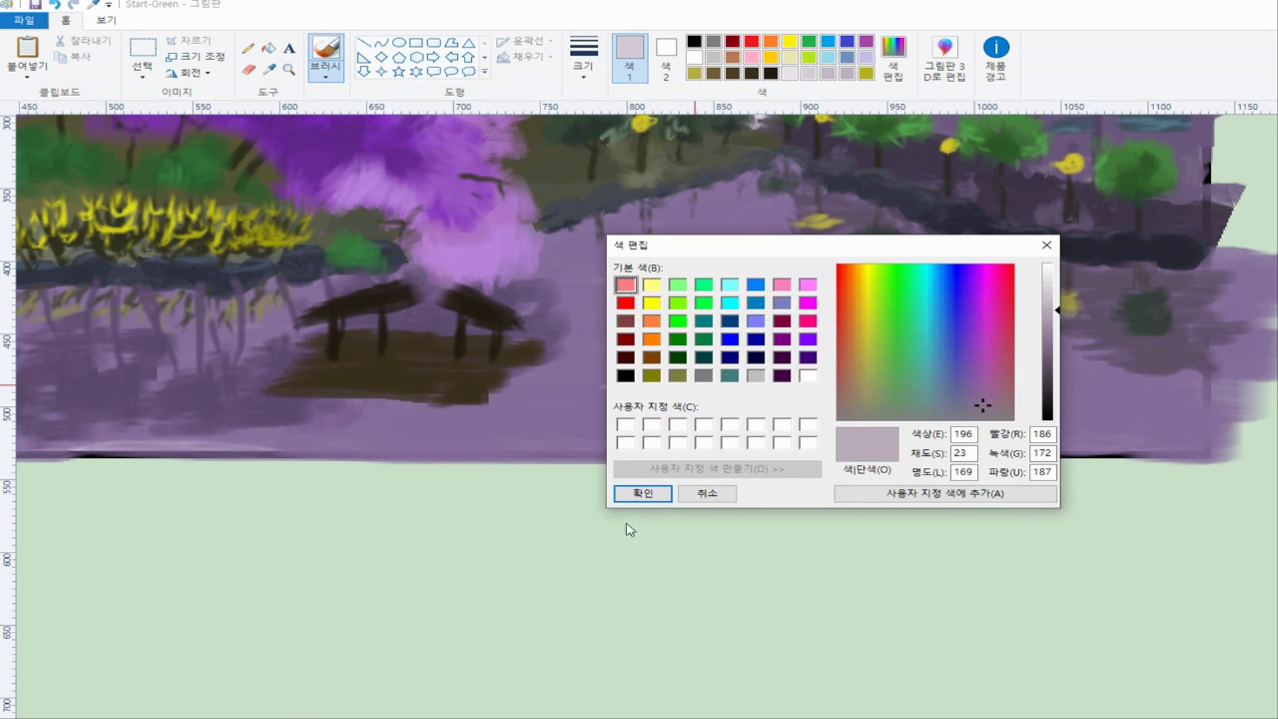
left_click(643, 494)
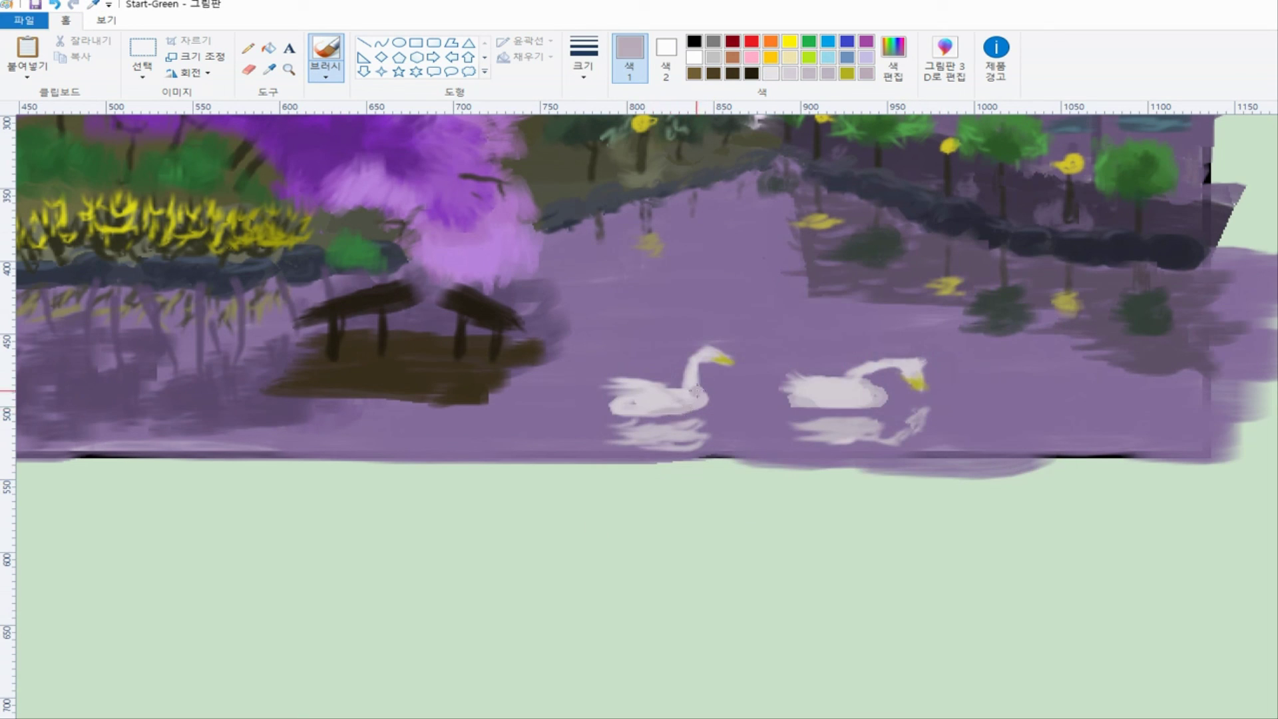
mouse_move(862, 393)
left_mouse_down()
mouse_move(837, 400)
mouse_move(872, 388)
left_mouse_up()
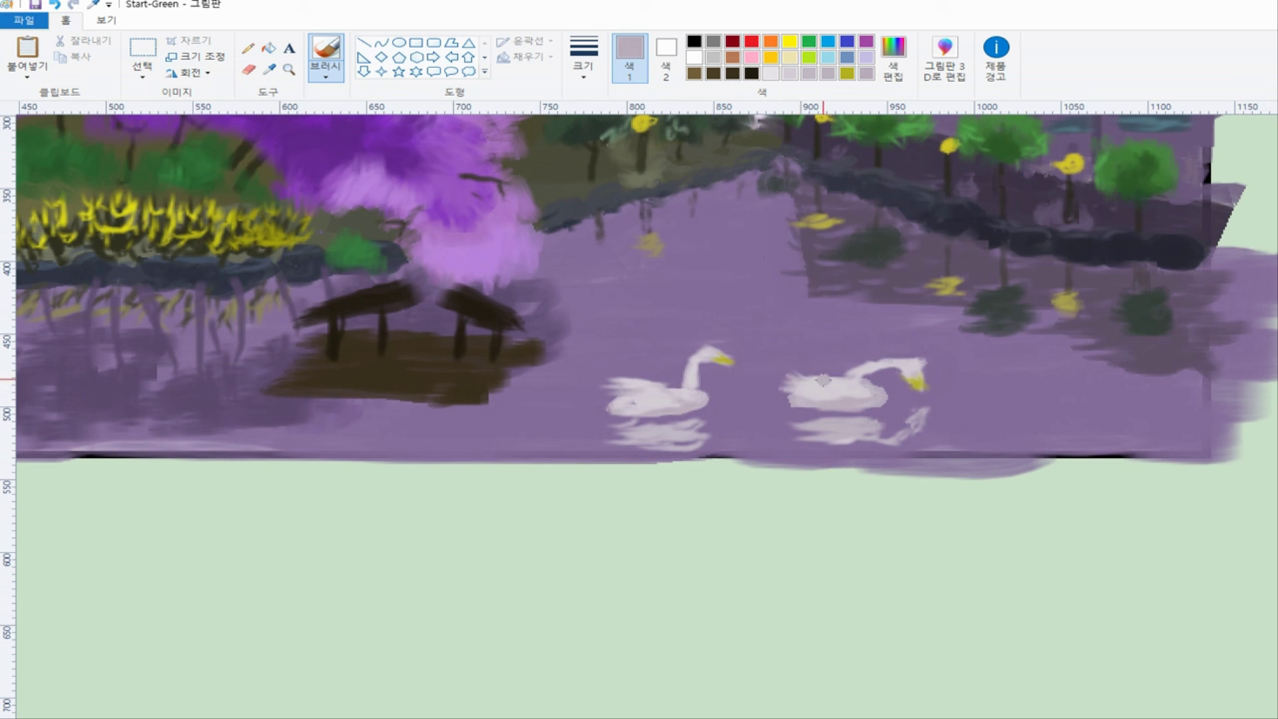
- Soften the shading on the second swan's back with the thickest brush
left_click(584, 59)
left_click(630, 177)
left_click_drag(819, 387, 831, 385)
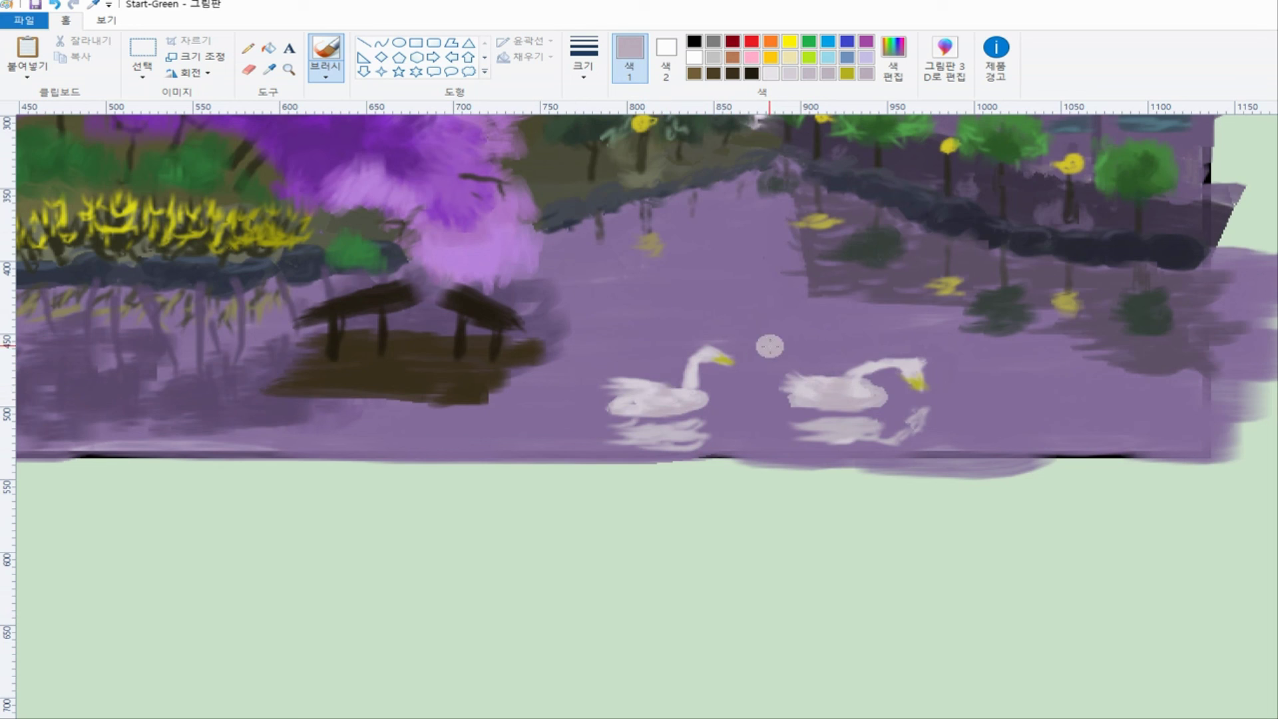
scroll(813, 355, "down", 1)
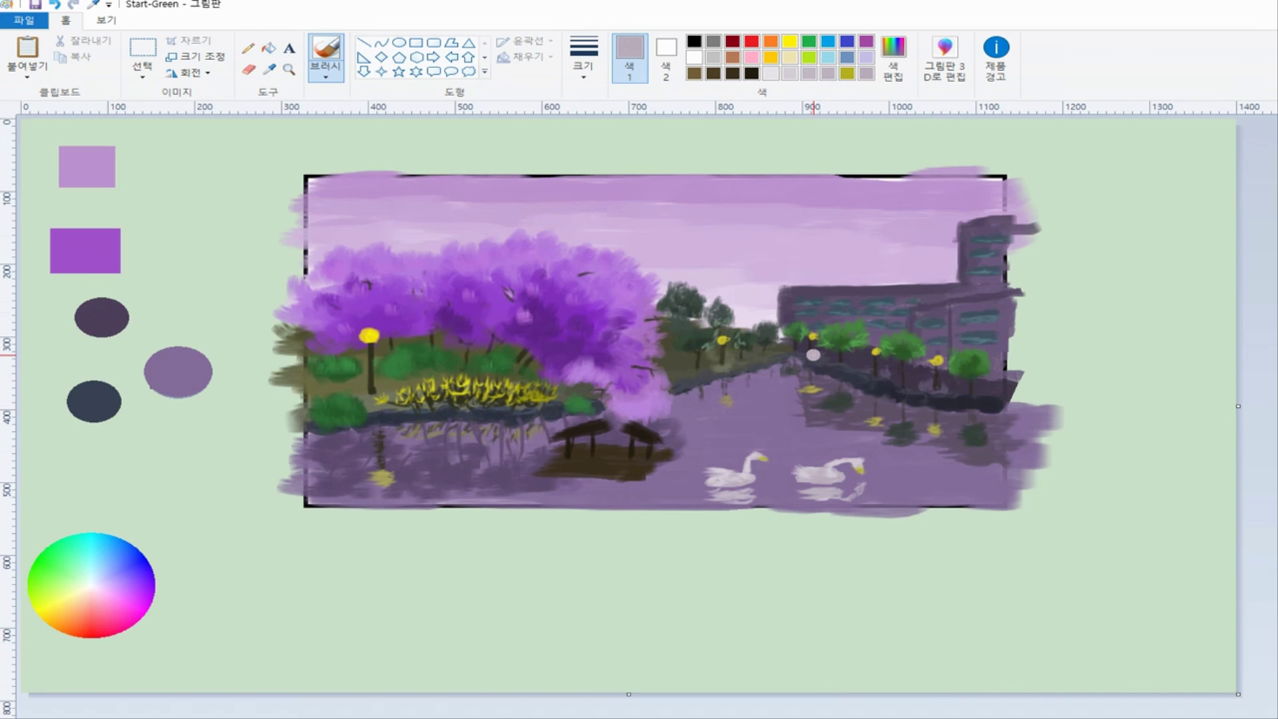
- Try a stroke of sampled swan grey on the second swan's body and undo it
left_click(288, 70)
left_click(902, 470)
left_click(327, 48)
key("alt+4")
left_click(833, 427)
mouse_move(817, 415)
left_mouse_down()
mouse_move(839, 416)
mouse_move(830, 436)
left_mouse_up()
key("ctrl+z")
- Refine the second swan's body with a thinner brush, using the grey tones sampled from it
left_click(583, 59)
left_click(594, 102)
key("alt+4")
left_click(874, 438)
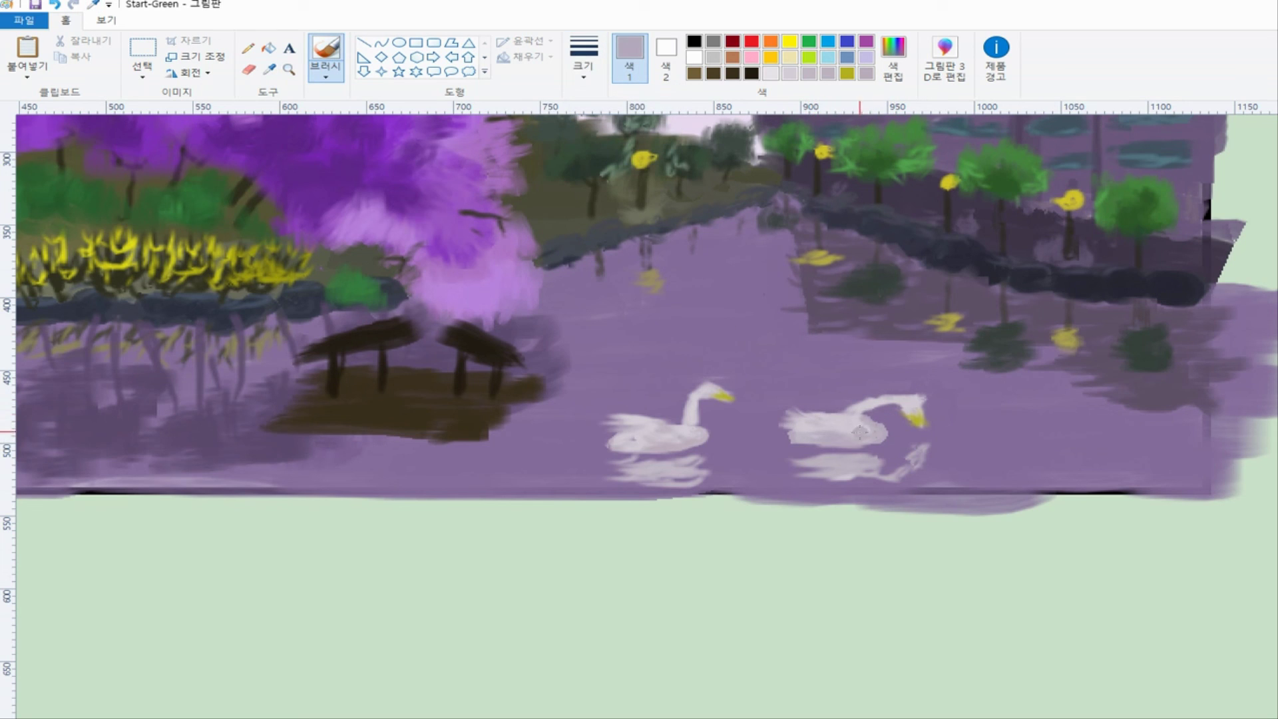
left_click(846, 424)
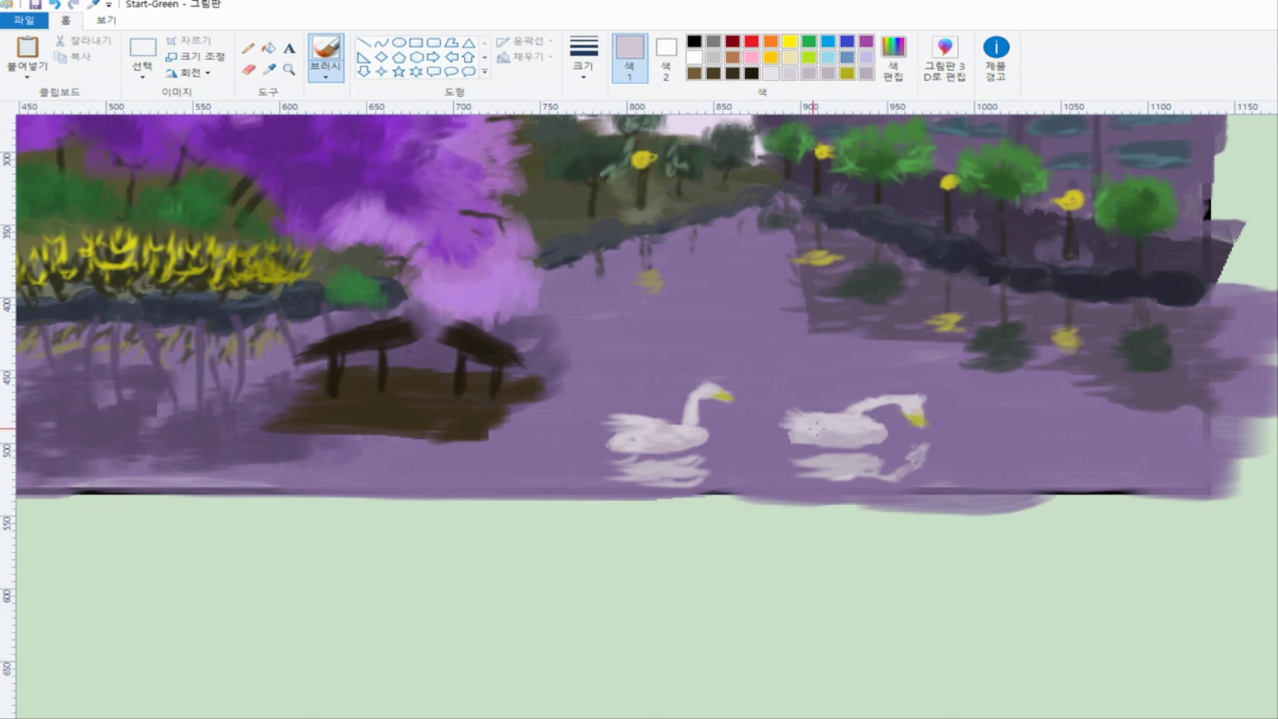
scroll(854, 407, "down", 1)
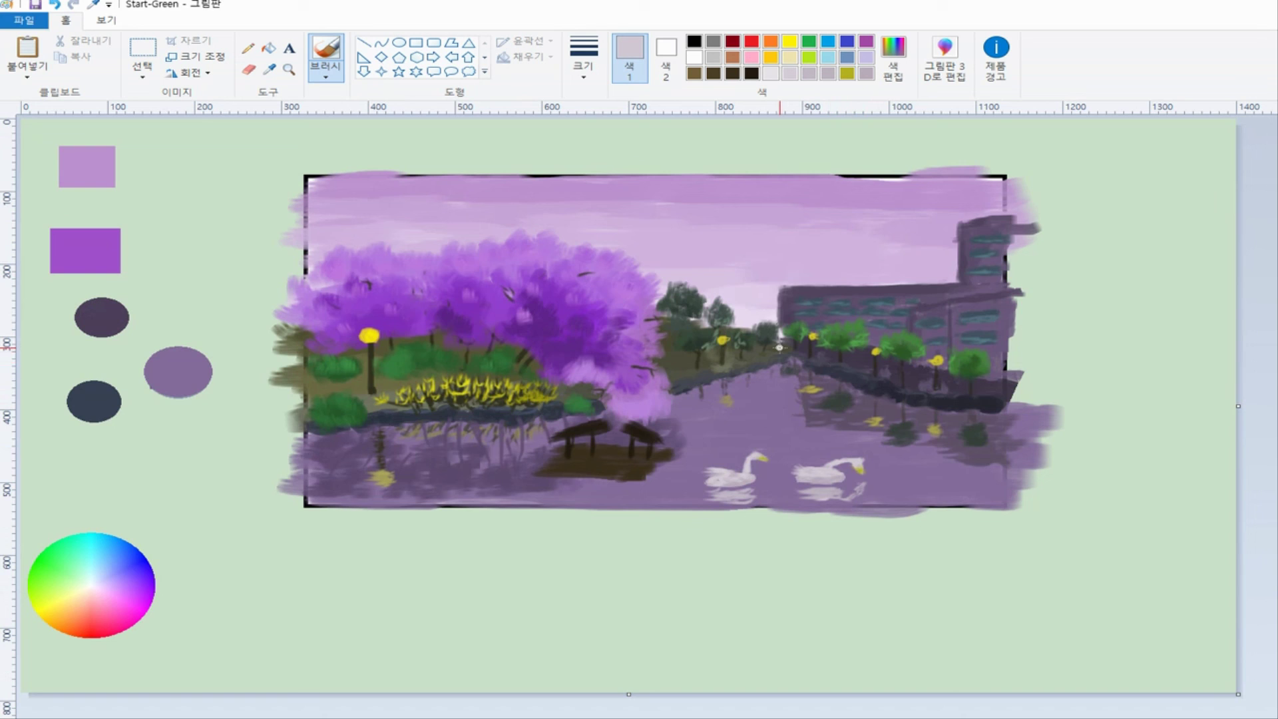
- Zoom in on the deck, sample its dark brown and roughen its lower right edge with brush strokes
left_click(270, 69)
left_click(288, 70)
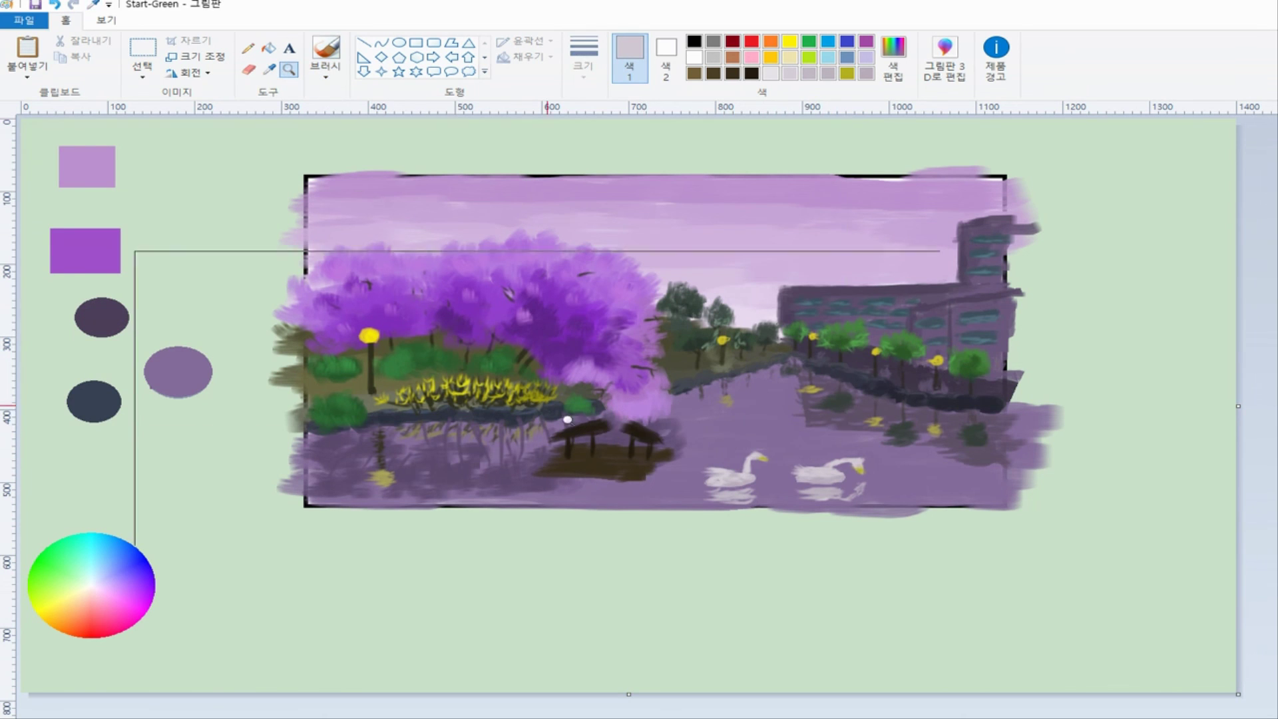
left_click(565, 419)
left_click(327, 48)
left_click(269, 69)
left_click(754, 426)
left_click_drag(767, 431, 789, 422)
- Sample the deck's brown, lighten it and brush highlight strokes across the deck's left end
left_click(270, 69)
left_click(783, 392)
left_click(893, 58)
left_click_drag(1058, 388, 1056, 368)
left_click(649, 496)
mouse_move(534, 425)
left_mouse_down()
mouse_move(582, 423)
mouse_move(560, 408)
mouse_move(577, 409)
mouse_move(562, 428)
mouse_move(584, 380)
left_mouse_up()
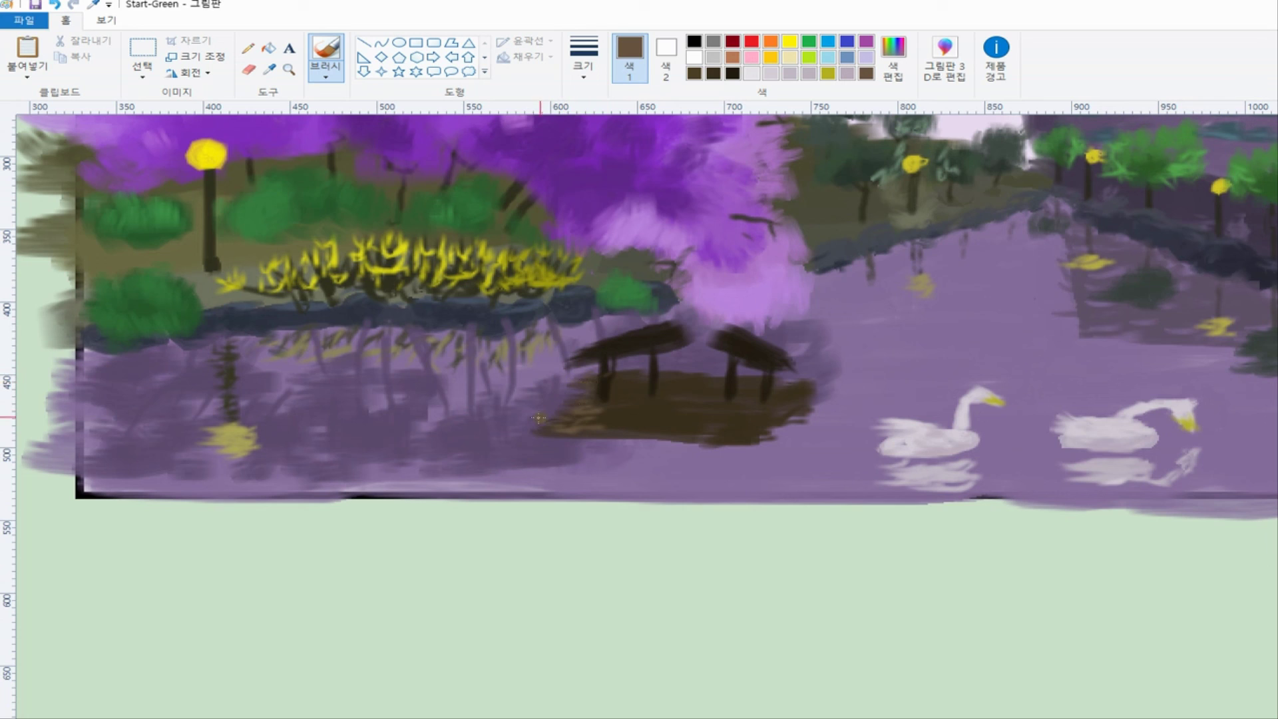
- Darken the brown sampled from the deck and paint another thin post under the left roof
left_click(270, 69)
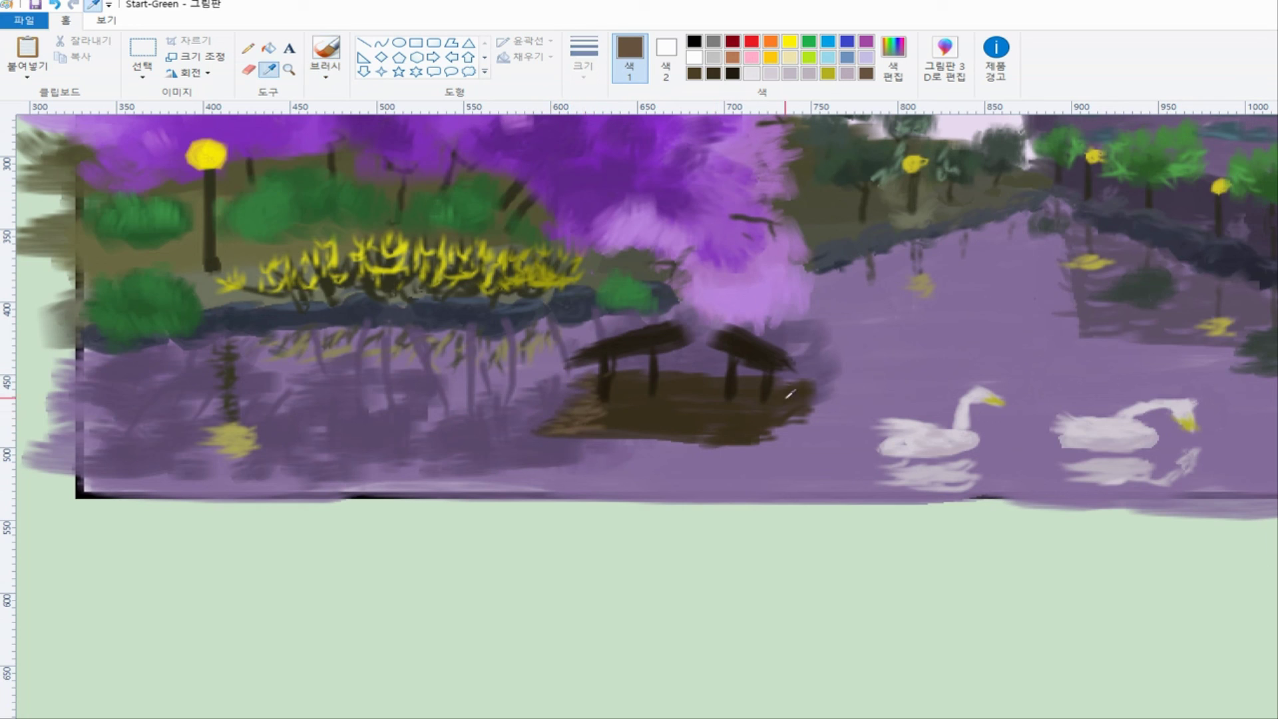
left_click(802, 395)
left_click(893, 59)
left_click_drag(1057, 386, 1059, 398)
left_click(642, 493)
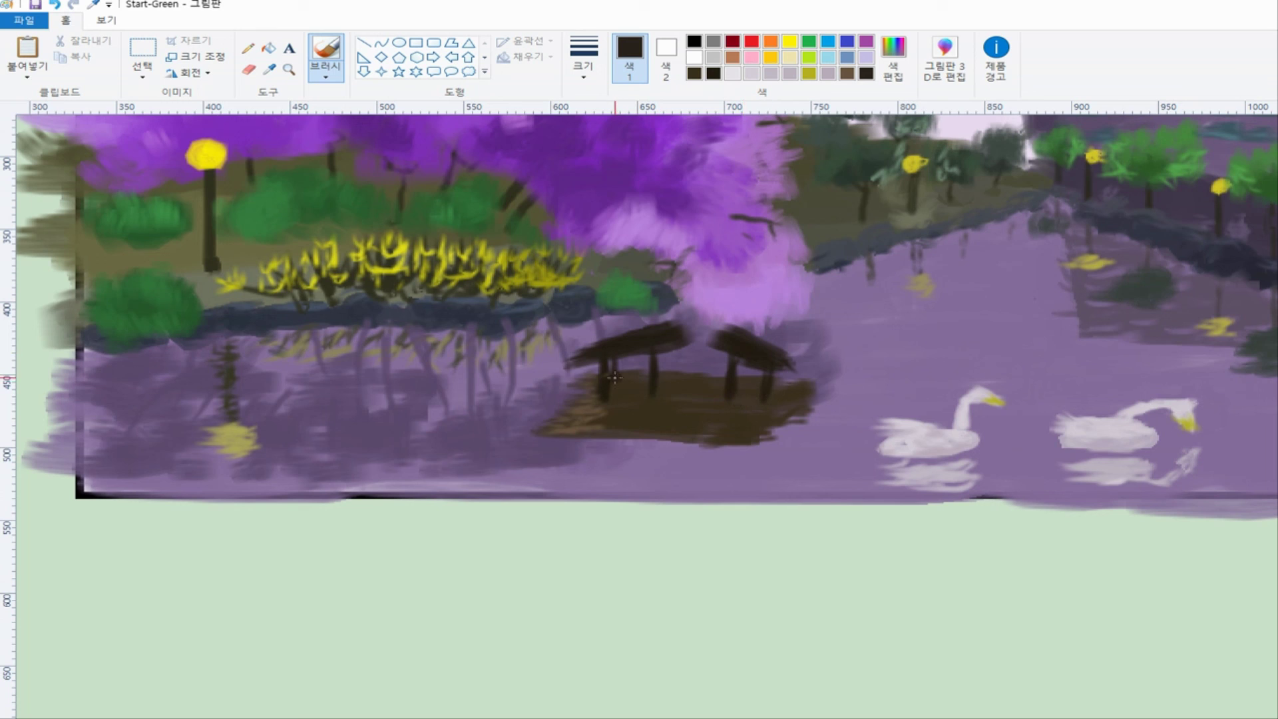
left_click_drag(640, 356, 638, 395)
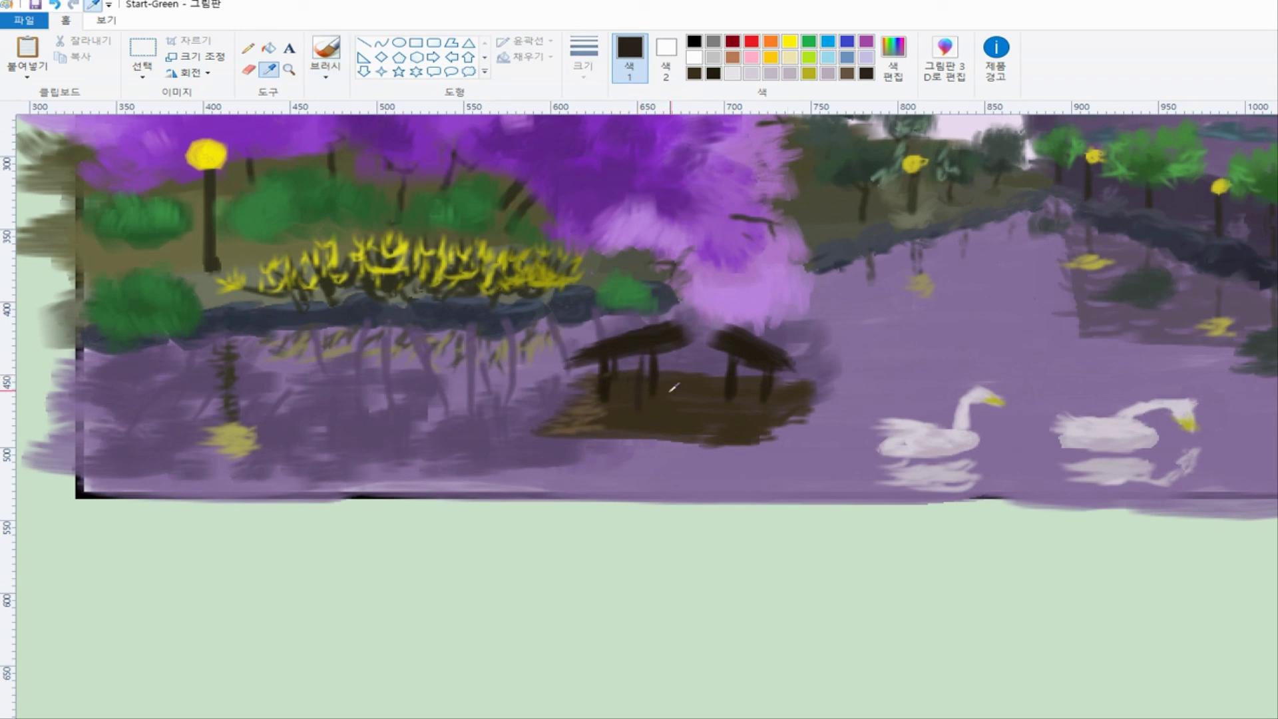
- Adjust the dark brown and add plank-like strokes across the deck's surface and right end
left_click(893, 60)
left_click(643, 497)
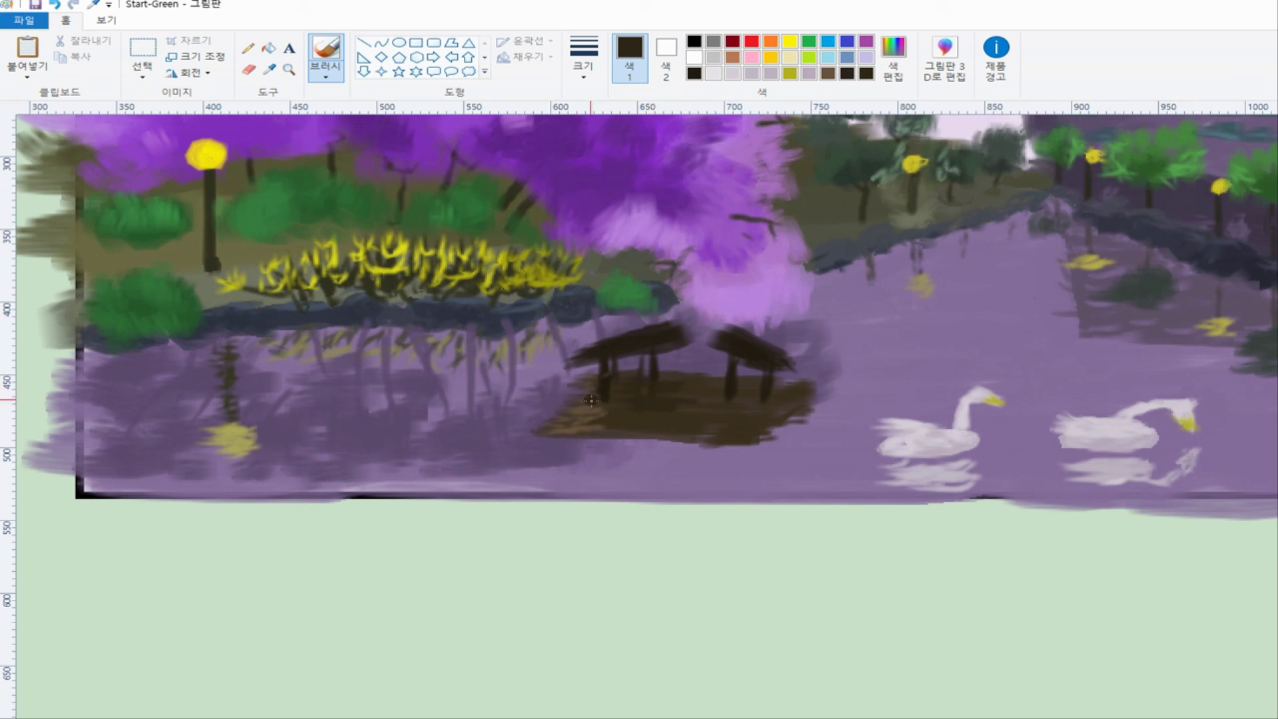
left_click_drag(770, 406, 814, 404)
left_click_drag(784, 388, 773, 390)
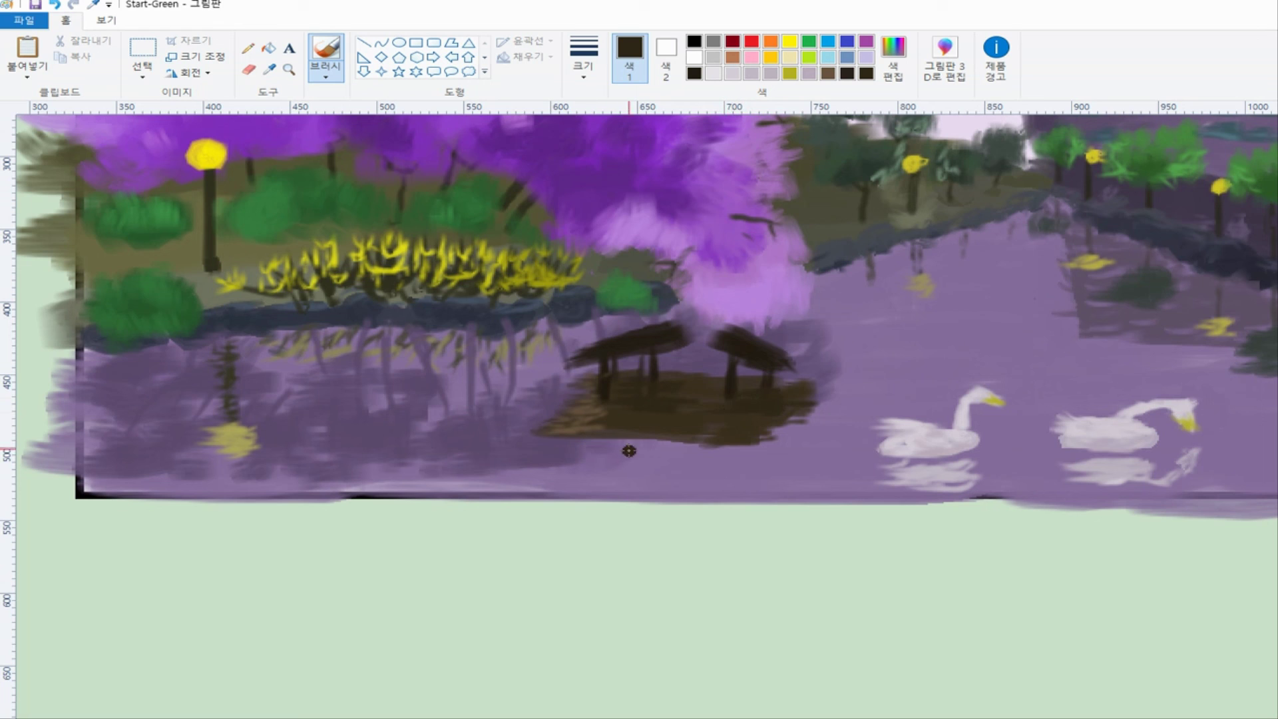
- Mix a lighter, less saturated brown from the roof colour and paint the roofs' reflections in the water below the deck with a thicker brush
key("alt+4")
left_click(665, 347)
key("alt+h")
key("e")
key("c")
left_click(860, 402)
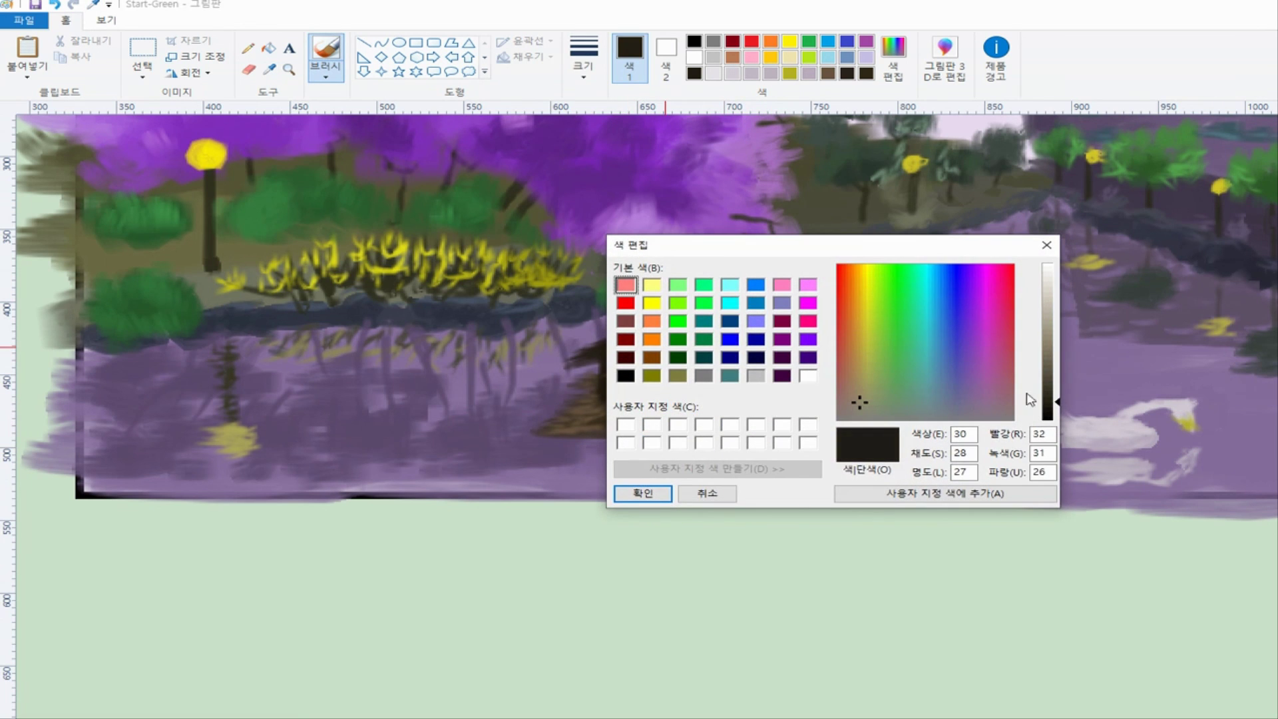
left_click_drag(1058, 402, 1059, 388)
left_click(654, 494)
left_click(589, 59)
left_click(616, 128)
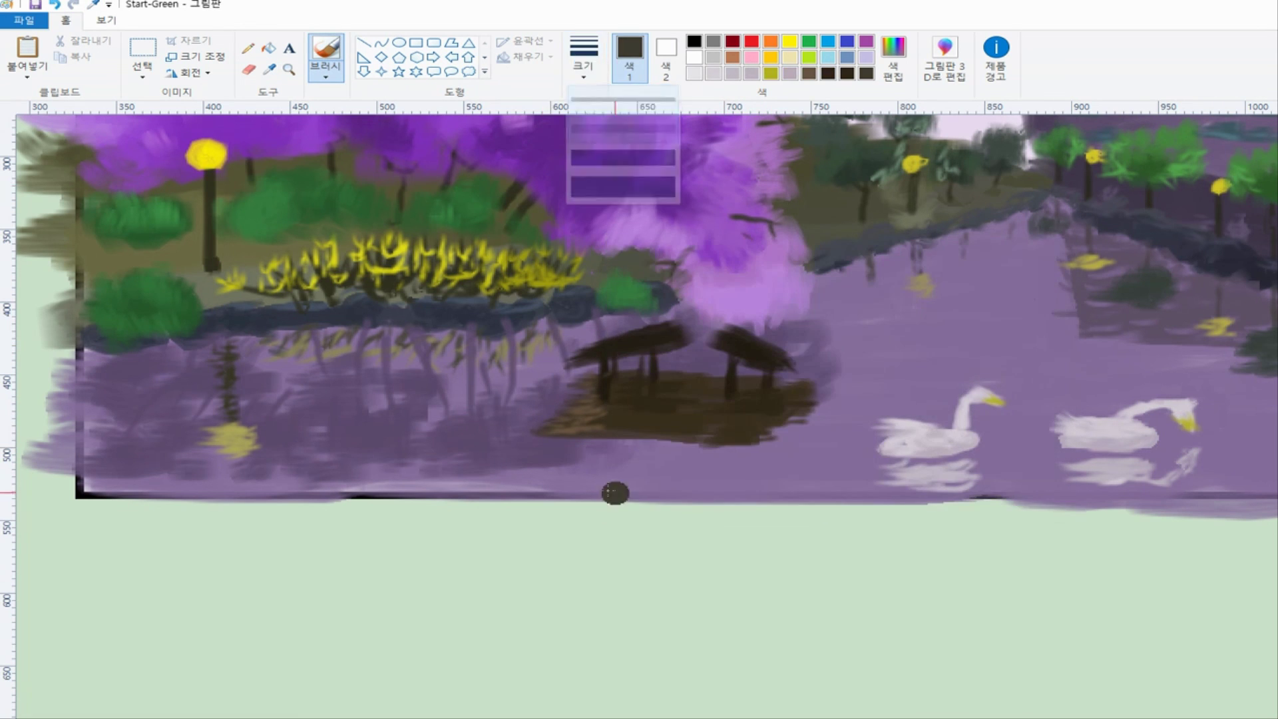
mouse_move(617, 448)
left_mouse_down()
mouse_move(587, 453)
mouse_move(654, 465)
mouse_move(635, 470)
mouse_move(657, 459)
mouse_move(625, 473)
mouse_move(727, 466)
left_mouse_up()
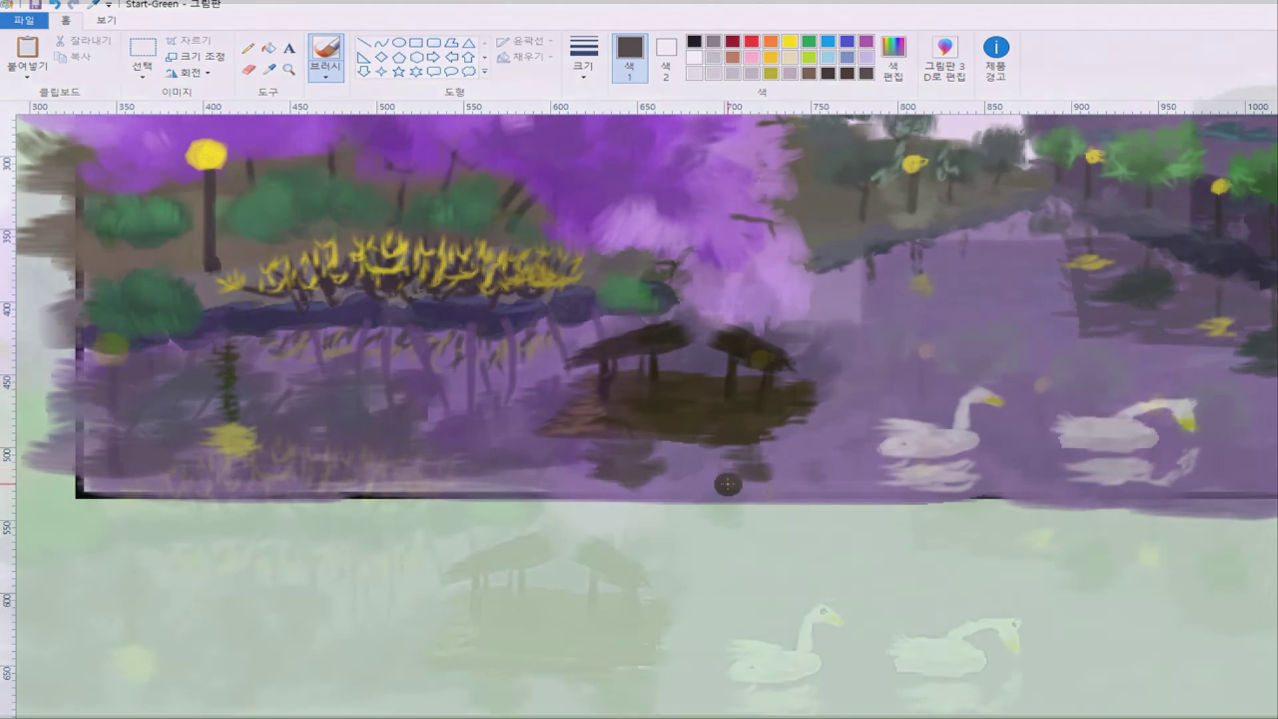